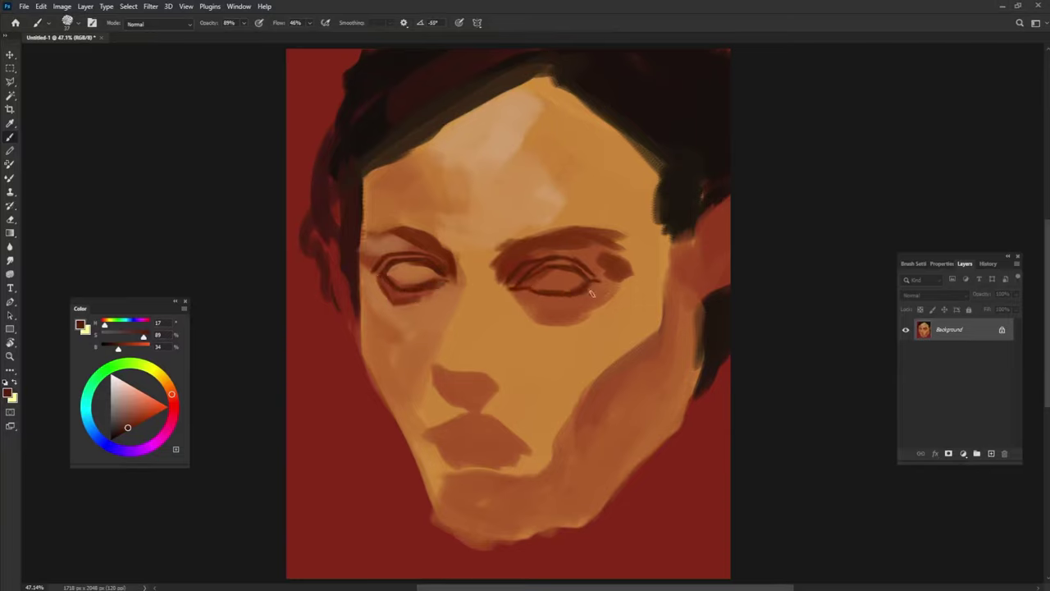
Define the base of the nose in dark red and fill both eyeballs with a light skin tone.
{"action": "left_click", "coordinate": [441, 367], "text": "alt"}
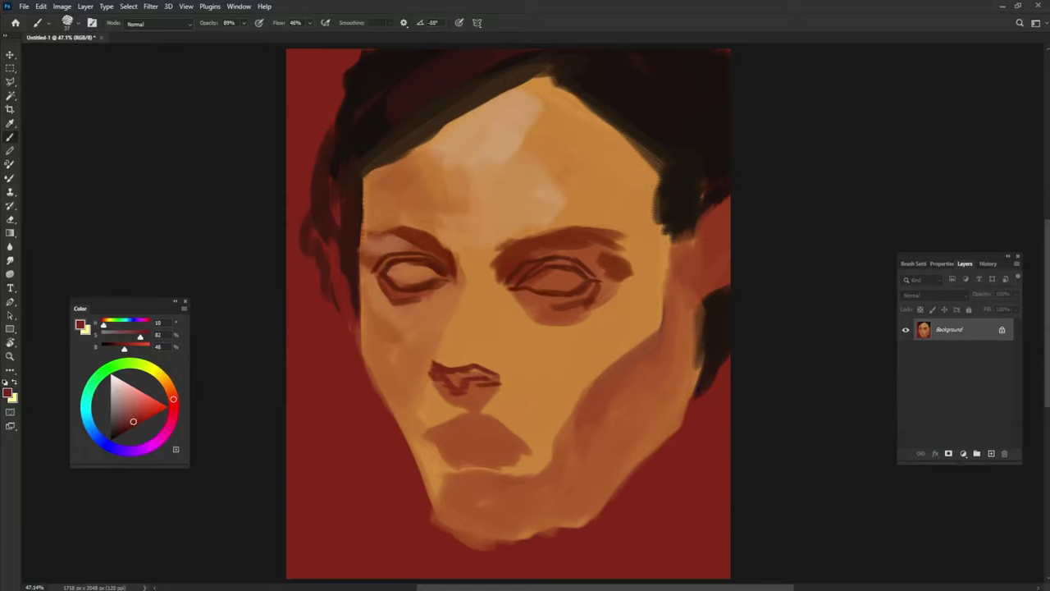
{"action": "left_click", "coordinate": [460, 131], "text": "alt"}
{"action": "left_click_drag", "start_coordinate": [529, 279], "coordinate": [579, 281]}
{"action": "left_click_drag", "start_coordinate": [392, 275], "coordinate": [436, 276]}
Blend the shading under the left eye and paint the light and shadow planes along the nose bridge.
{"action": "left_click", "coordinate": [410, 300], "text": "alt"}
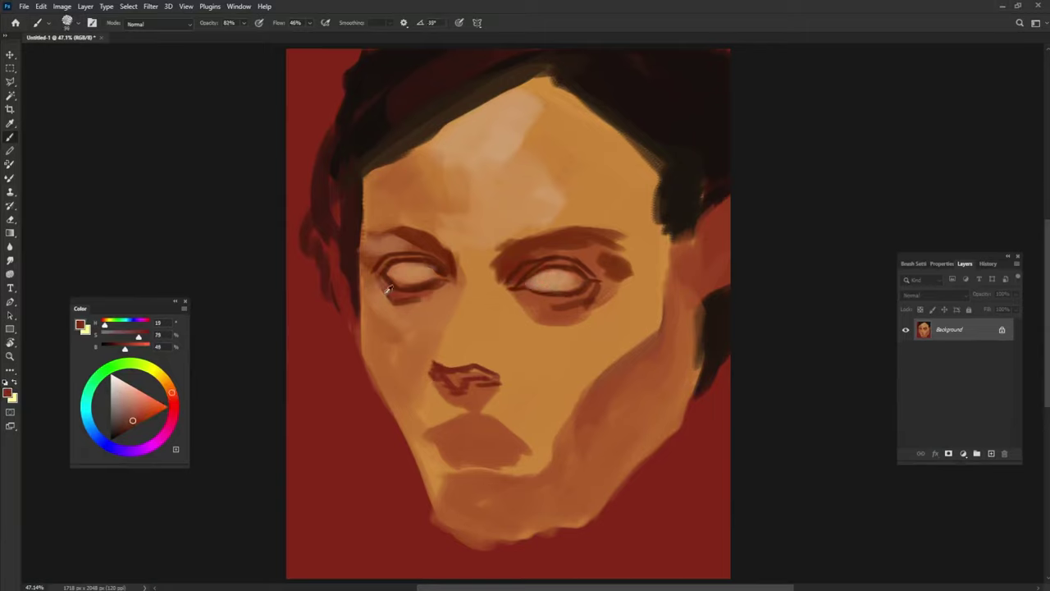
{"action": "left_click_drag", "start_coordinate": [373, 287], "coordinate": [411, 320]}
{"action": "left_click", "coordinate": [481, 154], "text": "alt"}
{"action": "left_click", "coordinate": [465, 295], "text": "alt"}
{"action": "mouse_move", "coordinate": [456, 246]}
{"action": "left_mouse_down"}
{"action": "mouse_move", "coordinate": [437, 361]}
{"action": "mouse_move", "coordinate": [471, 381]}
{"action": "mouse_move", "coordinate": [497, 380]}
{"action": "left_mouse_up"}
Deepen the underside of the nose and paint the lips with a dark red upper lip, pink lower lip and dark mouth line.
{"action": "left_click", "coordinate": [463, 378], "text": "alt"}
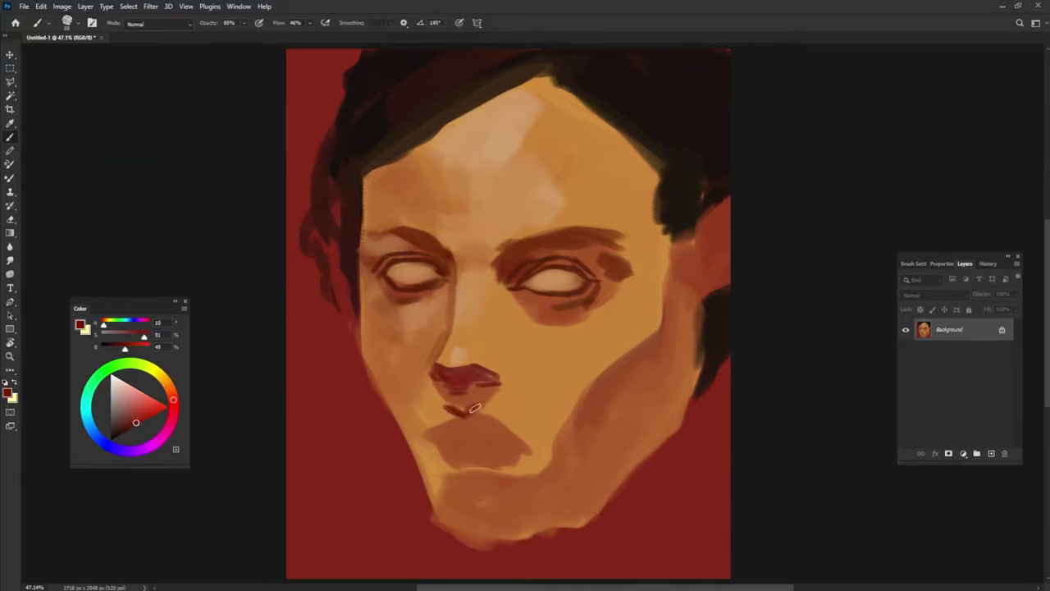
{"action": "left_click_drag", "start_coordinate": [467, 414], "coordinate": [434, 419]}
{"action": "mouse_move", "coordinate": [512, 427]}
{"action": "left_mouse_down"}
{"action": "mouse_move", "coordinate": [418, 435]}
{"action": "mouse_move", "coordinate": [513, 425]}
{"action": "left_mouse_up"}
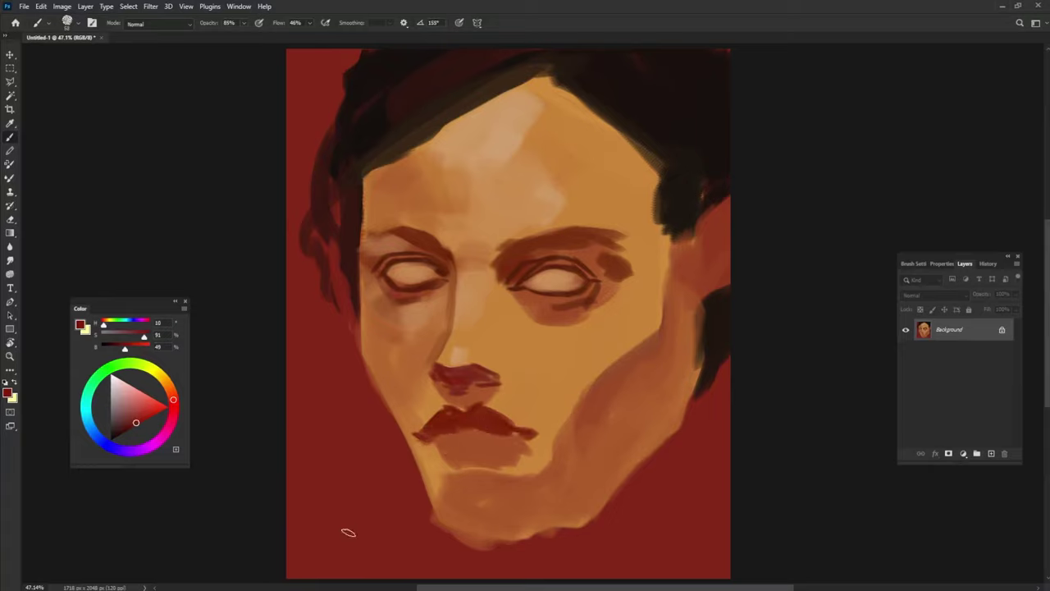
{"action": "left_click", "coordinate": [437, 443], "text": "alt"}
{"action": "left_click", "coordinate": [484, 431], "text": "alt"}
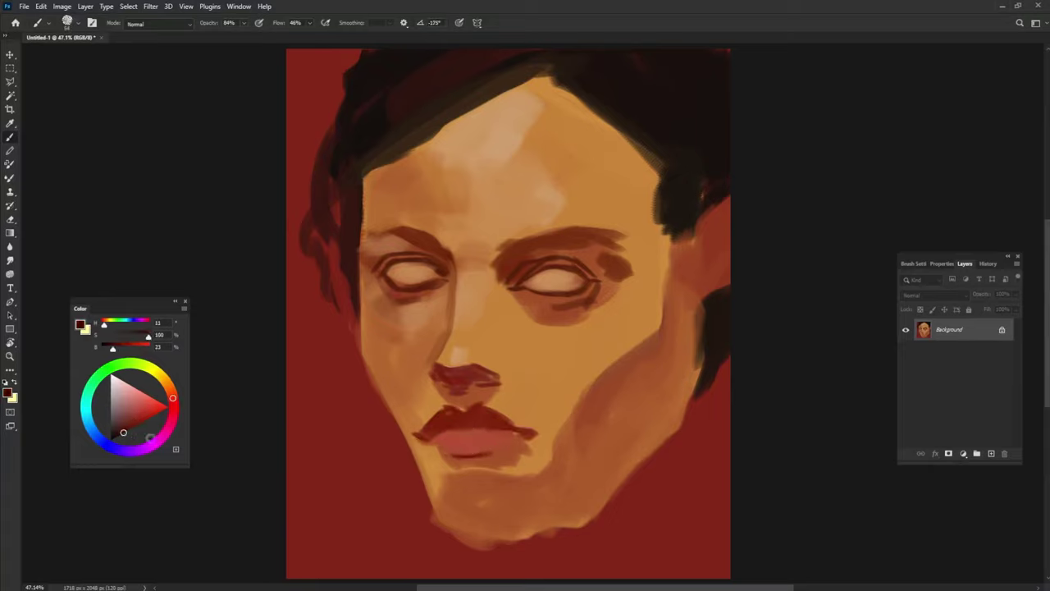
{"action": "mouse_move", "coordinate": [432, 434]}
{"action": "left_mouse_down"}
{"action": "mouse_move", "coordinate": [463, 439]}
{"action": "mouse_move", "coordinate": [486, 418]}
{"action": "left_mouse_up"}
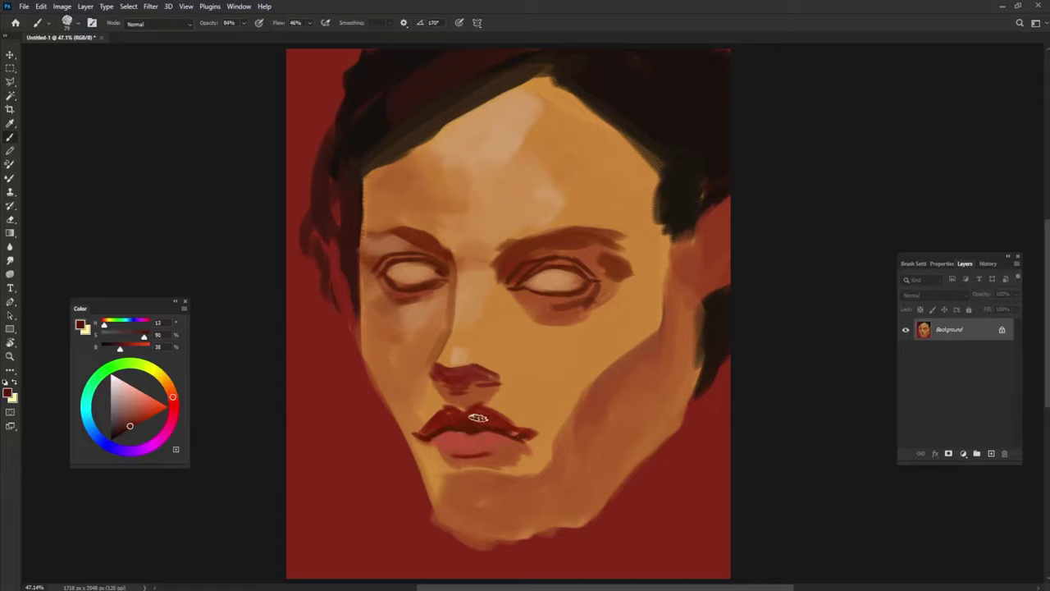
Blend sampled skin tones along the side of the nose and over the area beneath the right eye.
{"action": "left_click", "coordinate": [432, 407], "text": "alt"}
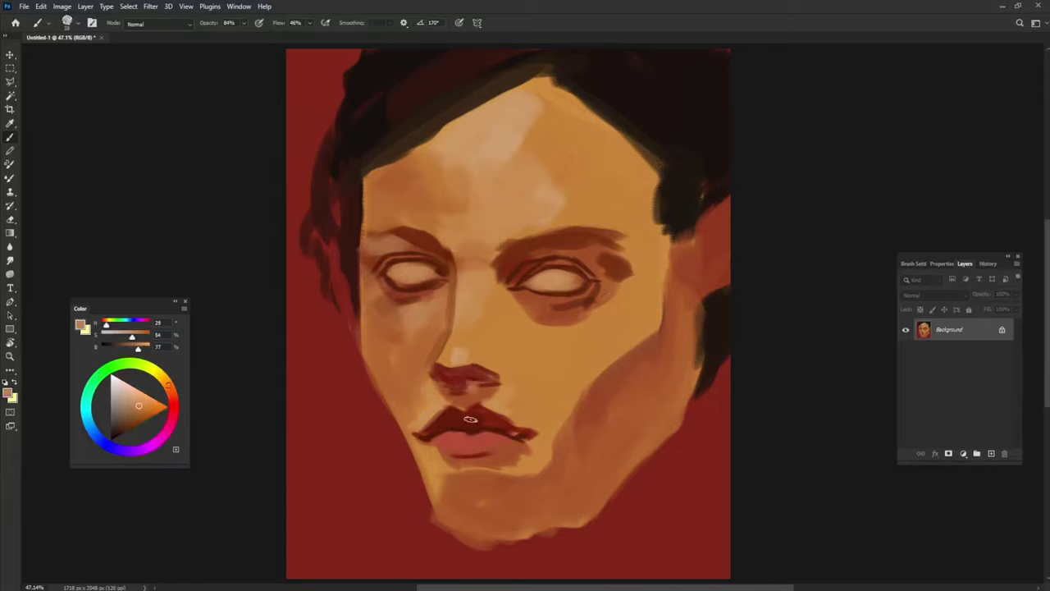
{"action": "left_click", "coordinate": [496, 354], "text": "alt"}
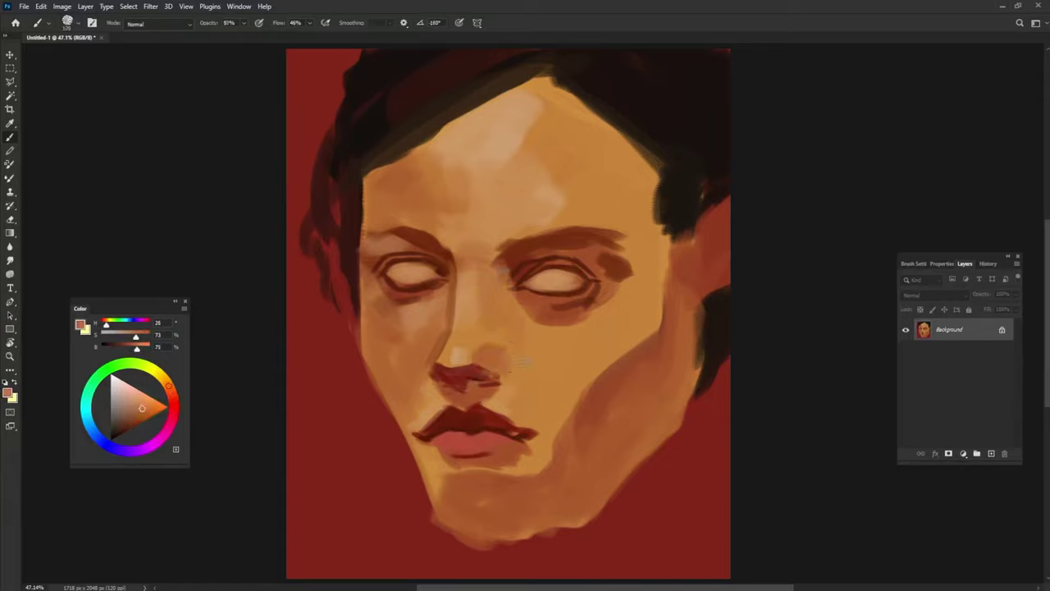
{"action": "left_click_drag", "start_coordinate": [517, 305], "coordinate": [566, 316]}
{"action": "left_click", "coordinate": [533, 186], "text": "alt"}
{"action": "left_click", "coordinate": [534, 285], "text": "alt"}
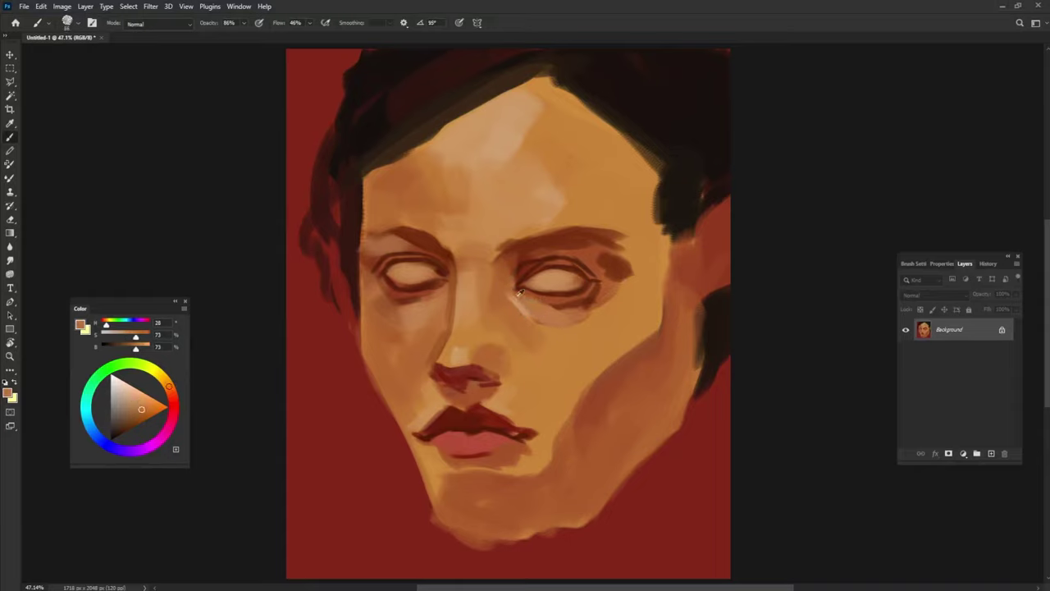
Brighten the forehead and right temple with lighter skin tones and reshape the dark hairline around them.
{"action": "mouse_move", "coordinate": [589, 279]}
{"action": "left_mouse_down"}
{"action": "mouse_move", "coordinate": [527, 273]}
{"action": "mouse_move", "coordinate": [633, 262]}
{"action": "left_mouse_up"}
{"action": "left_click_drag", "start_coordinate": [591, 215], "coordinate": [632, 221]}
{"action": "left_click", "coordinate": [478, 162], "text": "alt"}
{"action": "mouse_move", "coordinate": [477, 162]}
{"action": "left_mouse_down"}
{"action": "mouse_move", "coordinate": [535, 113]}
{"action": "mouse_move", "coordinate": [547, 69]}
{"action": "mouse_move", "coordinate": [633, 173]}
{"action": "mouse_move", "coordinate": [668, 182]}
{"action": "mouse_move", "coordinate": [683, 236]}
{"action": "mouse_move", "coordinate": [714, 261]}
{"action": "mouse_move", "coordinate": [712, 336]}
{"action": "left_mouse_up"}
{"action": "left_click", "coordinate": [566, 90], "text": "alt"}
Paint a reddish-brown shadow from the jaw up to the right temple and lighten the cheek along its edge.
{"action": "left_click", "coordinate": [711, 283], "text": "alt"}
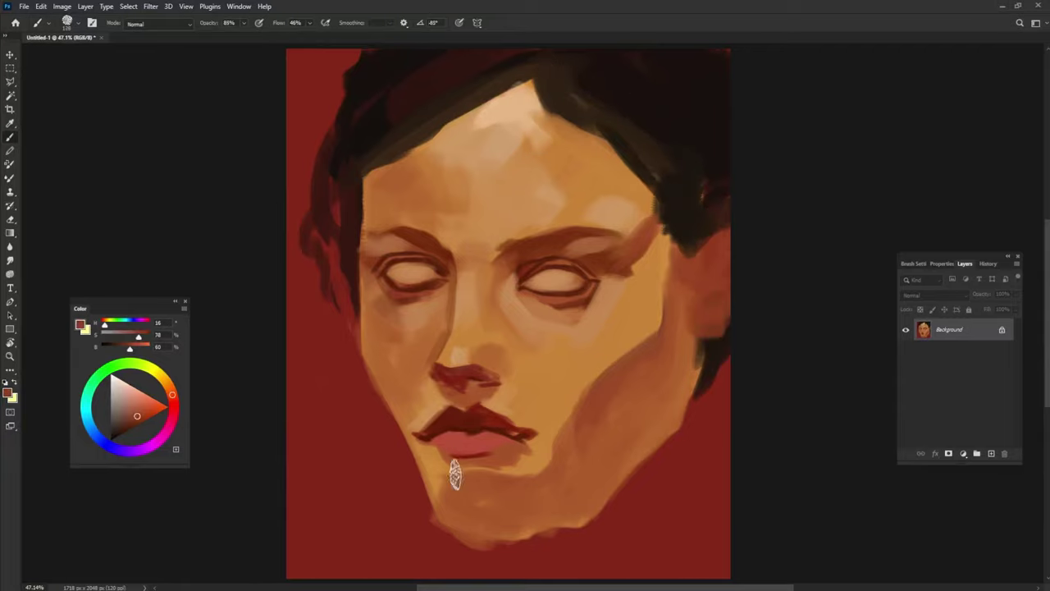
{"action": "mouse_move", "coordinate": [558, 452]}
{"action": "left_mouse_down"}
{"action": "mouse_move", "coordinate": [659, 328]}
{"action": "mouse_move", "coordinate": [671, 238]}
{"action": "left_mouse_up"}
{"action": "left_click", "coordinate": [632, 328], "text": "alt"}
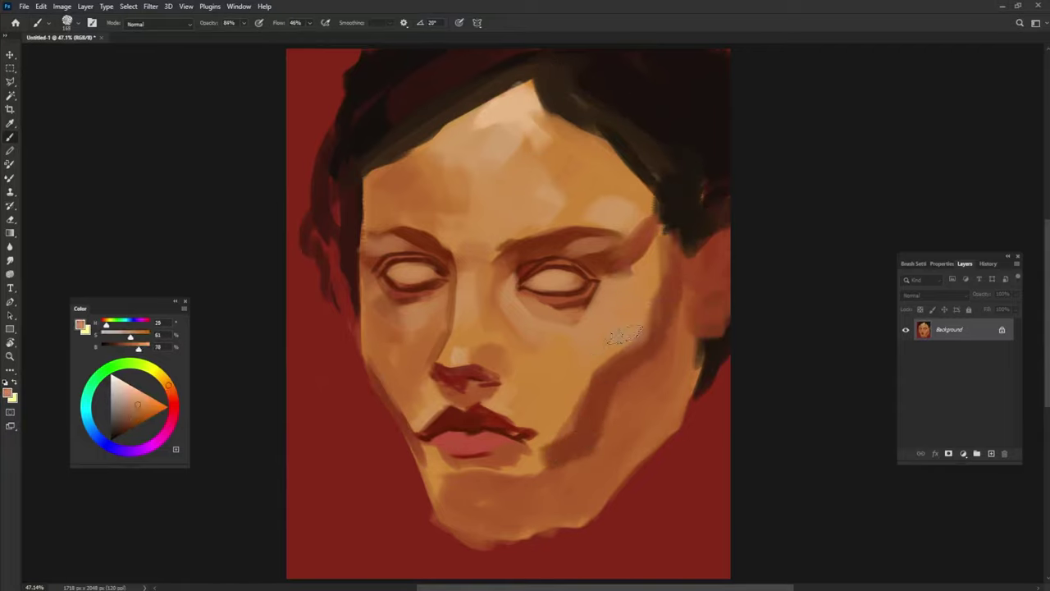
{"action": "left_click_drag", "start_coordinate": [624, 361], "coordinate": [657, 262]}
Model the side of the nose and define the nostril wing with sampled orange-brown tones.
{"action": "left_click", "coordinate": [492, 316], "text": "alt"}
{"action": "left_click_drag", "start_coordinate": [496, 324], "coordinate": [468, 353]}
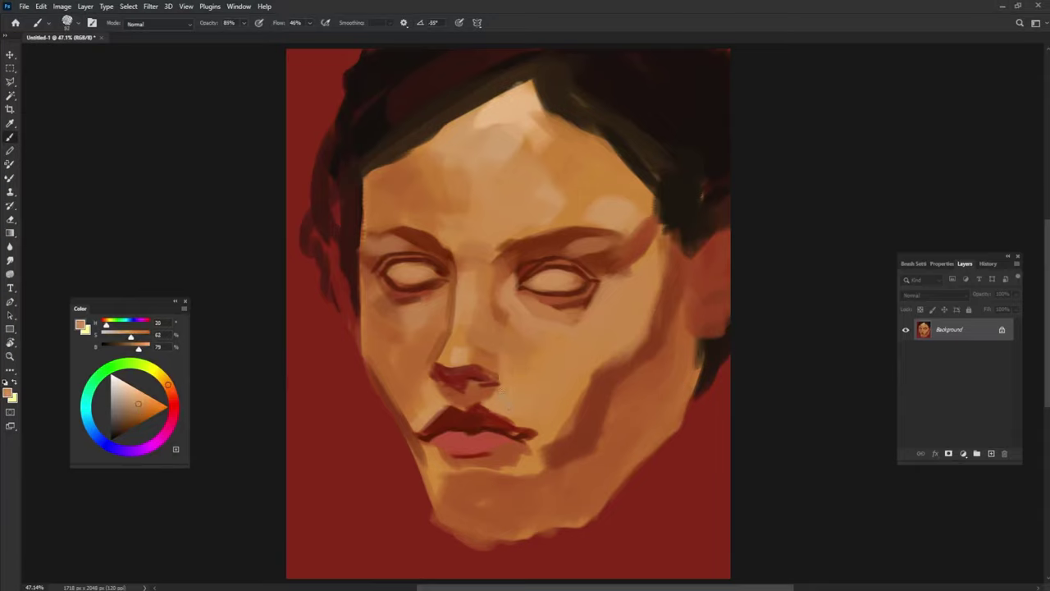
{"action": "left_click", "coordinate": [495, 362], "text": "alt"}
{"action": "left_click_drag", "start_coordinate": [501, 367], "coordinate": [505, 389]}
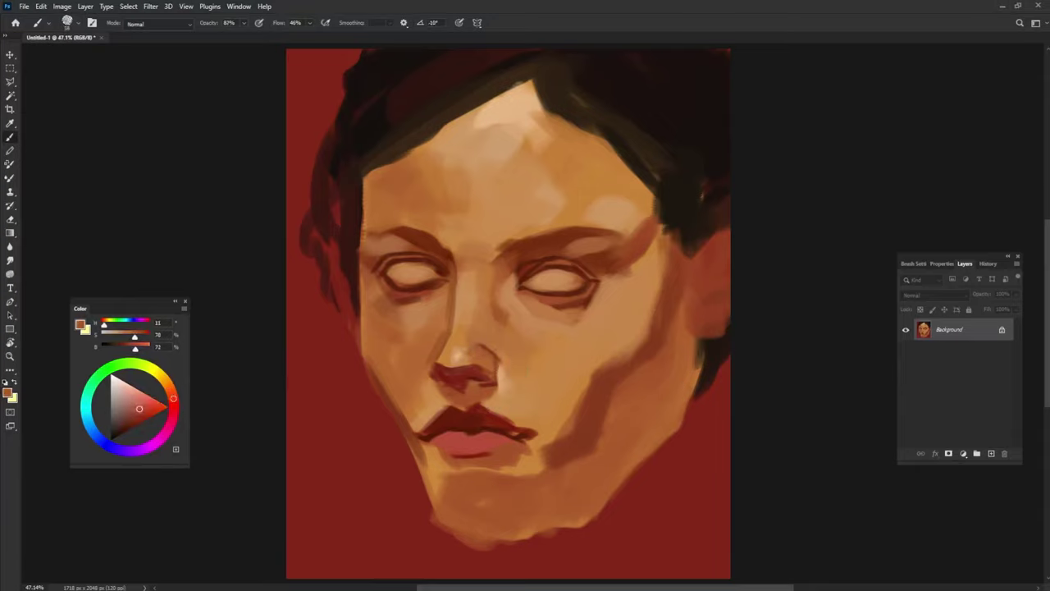
Shade the bags beneath both eyes and darken the inner corner of the right eye socket.
{"action": "left_click", "coordinate": [481, 345], "text": "alt"}
{"action": "left_click_drag", "start_coordinate": [385, 297], "coordinate": [447, 326]}
{"action": "left_click_drag", "start_coordinate": [522, 299], "coordinate": [584, 340]}
{"action": "left_click", "coordinate": [563, 294], "text": "alt"}
{"action": "left_click_drag", "start_coordinate": [499, 266], "coordinate": [561, 261]}
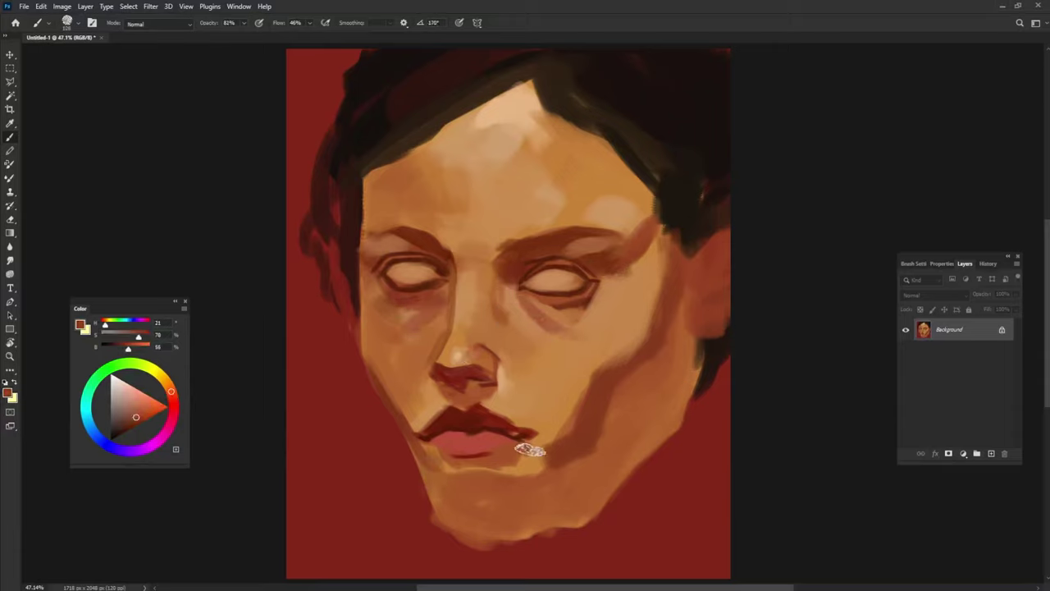
Darken the lower lip with a small pink highlight, soften the mouth corner and paint the shadow beneath the lip.
{"action": "left_click", "coordinate": [457, 447], "text": "alt"}
{"action": "left_click_drag", "start_coordinate": [508, 439], "coordinate": [448, 458]}
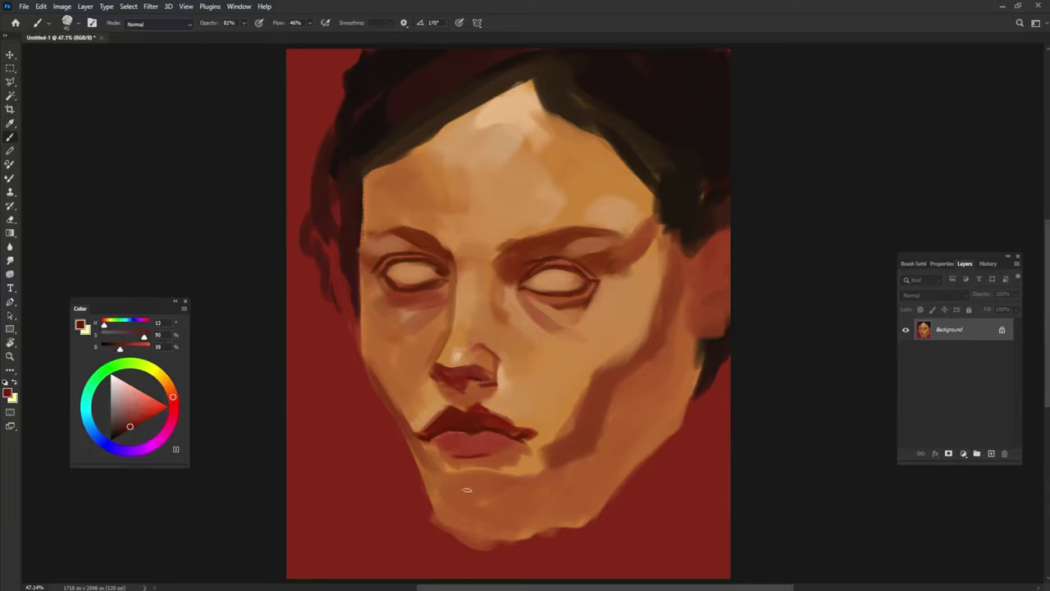
{"action": "left_click", "coordinate": [527, 449], "text": "alt"}
{"action": "left_click_drag", "start_coordinate": [502, 453], "coordinate": [542, 466]}
{"action": "left_click_drag", "start_coordinate": [456, 467], "coordinate": [492, 471]}
Paint a lighter skin-tone plane across the upper chin.
{"action": "left_click", "coordinate": [488, 485], "text": "alt"}
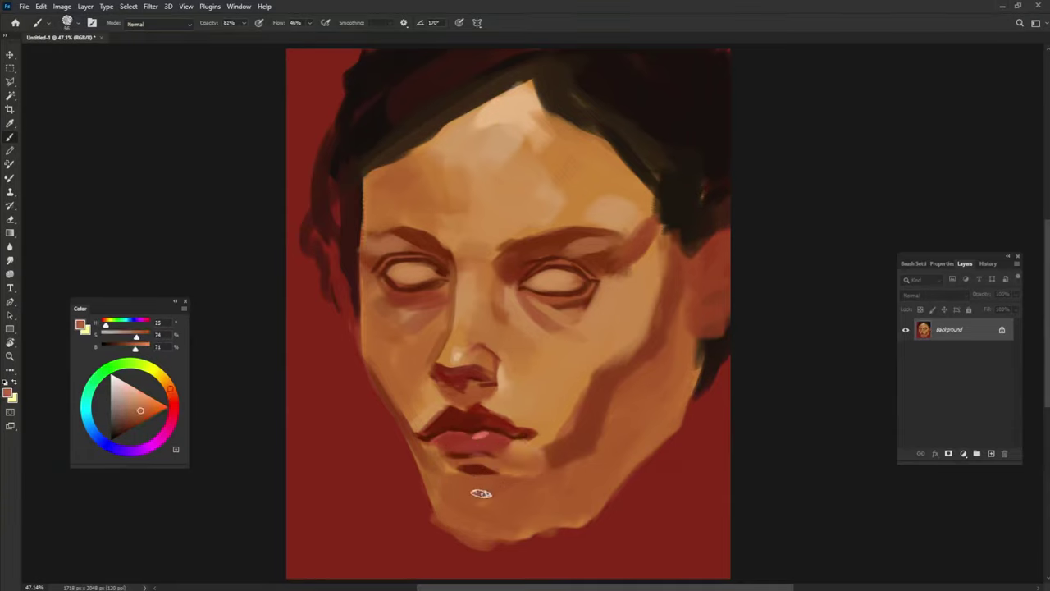
{"action": "left_click", "coordinate": [511, 376], "text": "alt"}
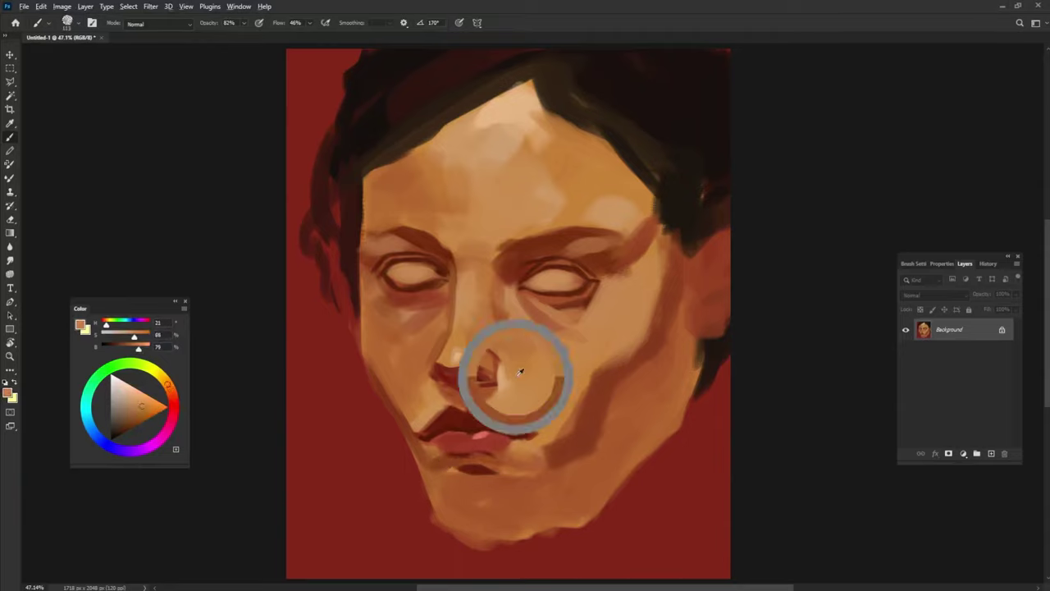
{"action": "left_click_drag", "start_coordinate": [443, 486], "coordinate": [527, 486]}
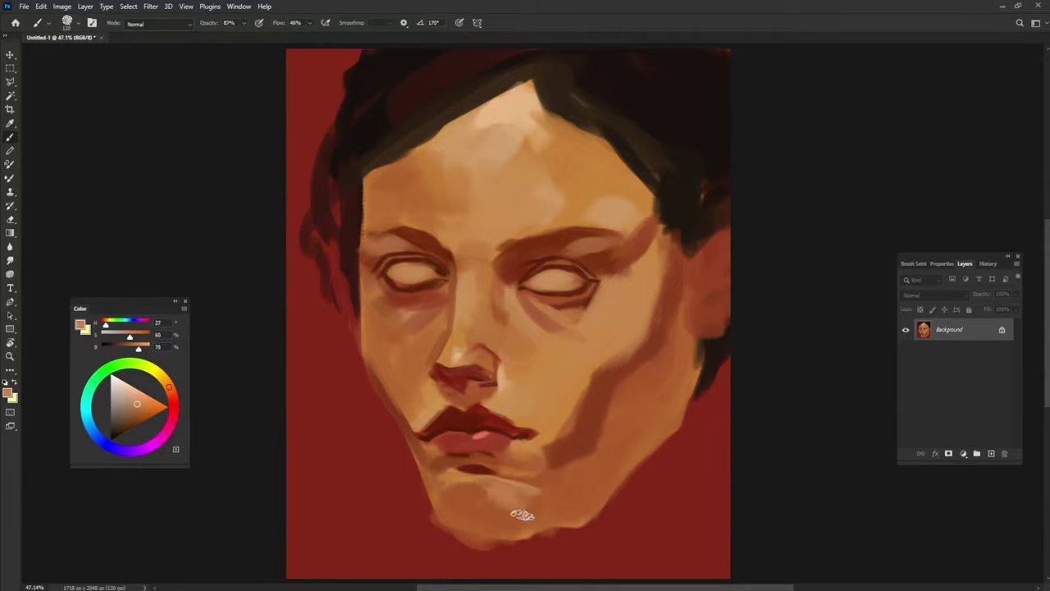
Soften the lower edge of the right cheek with skin tones and add a reddish blush.
{"action": "left_click", "coordinate": [537, 419], "text": "alt"}
{"action": "left_click_drag", "start_coordinate": [611, 361], "coordinate": [551, 451]}
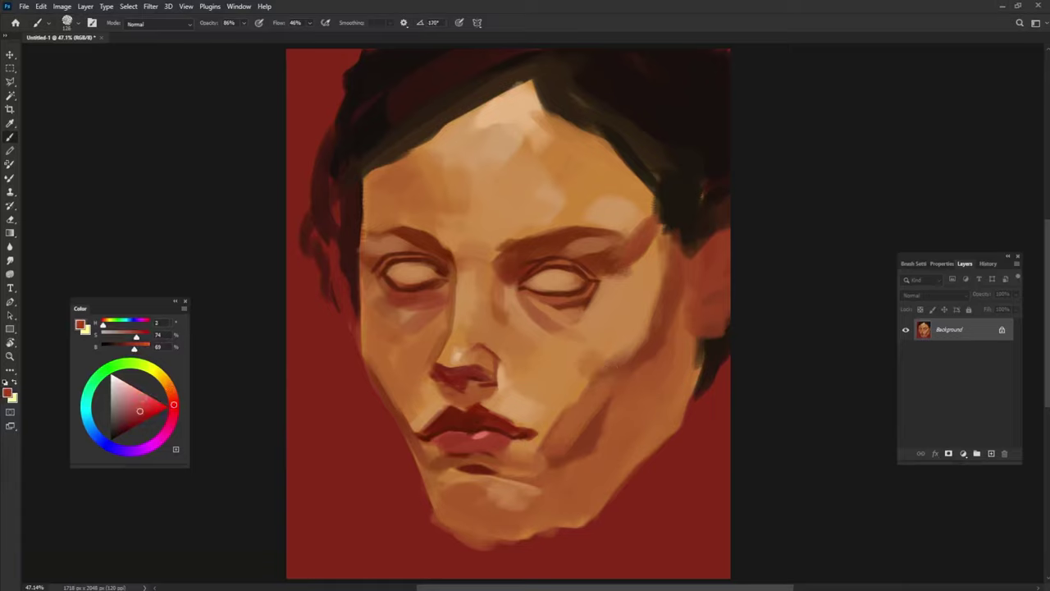
{"action": "left_click_drag", "start_coordinate": [612, 365], "coordinate": [545, 373]}
{"action": "left_click_drag", "start_coordinate": [599, 340], "coordinate": [570, 382]}
Lighten the left side of the chin and trim the jaw contour with the red background color.
{"action": "left_click", "coordinate": [392, 395], "text": "alt"}
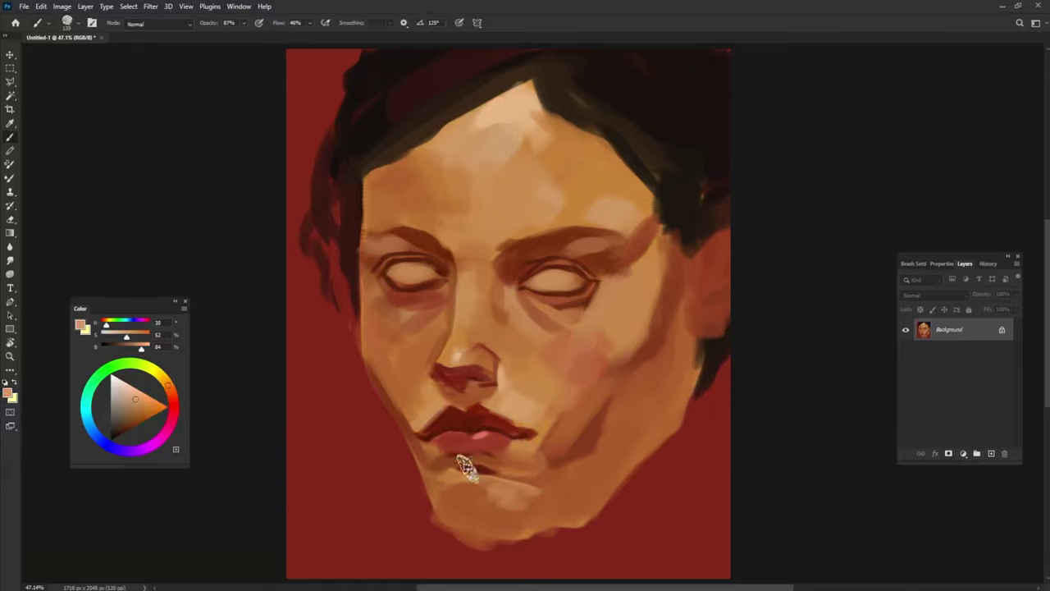
{"action": "left_click", "coordinate": [415, 444], "text": "alt"}
{"action": "left_click", "coordinate": [415, 444], "text": "alt"}
{"action": "mouse_move", "coordinate": [402, 402]}
{"action": "left_mouse_down"}
{"action": "mouse_move", "coordinate": [425, 518]}
{"action": "mouse_move", "coordinate": [466, 528]}
{"action": "mouse_move", "coordinate": [466, 542]}
{"action": "mouse_move", "coordinate": [621, 517]}
{"action": "mouse_move", "coordinate": [640, 468]}
{"action": "left_mouse_up"}
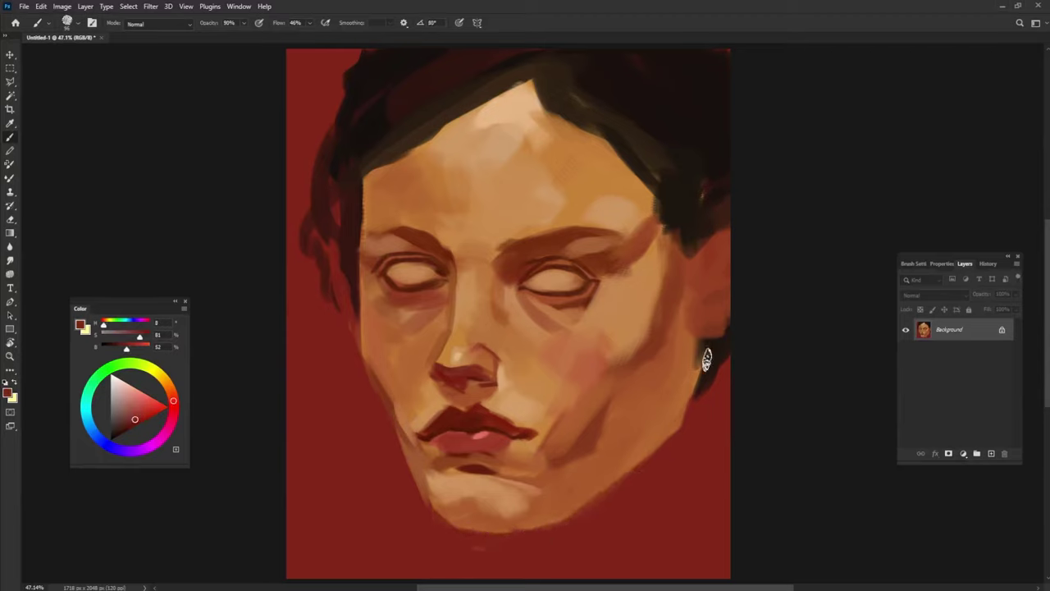
Paint a dark line from behind the ear down the back of the neck and shade the inner ear.
{"action": "left_click", "coordinate": [706, 359], "text": "alt"}
{"action": "left_click_drag", "start_coordinate": [696, 347], "coordinate": [671, 475]}
{"action": "right_click", "coordinate": [705, 297], "text": "alt"}
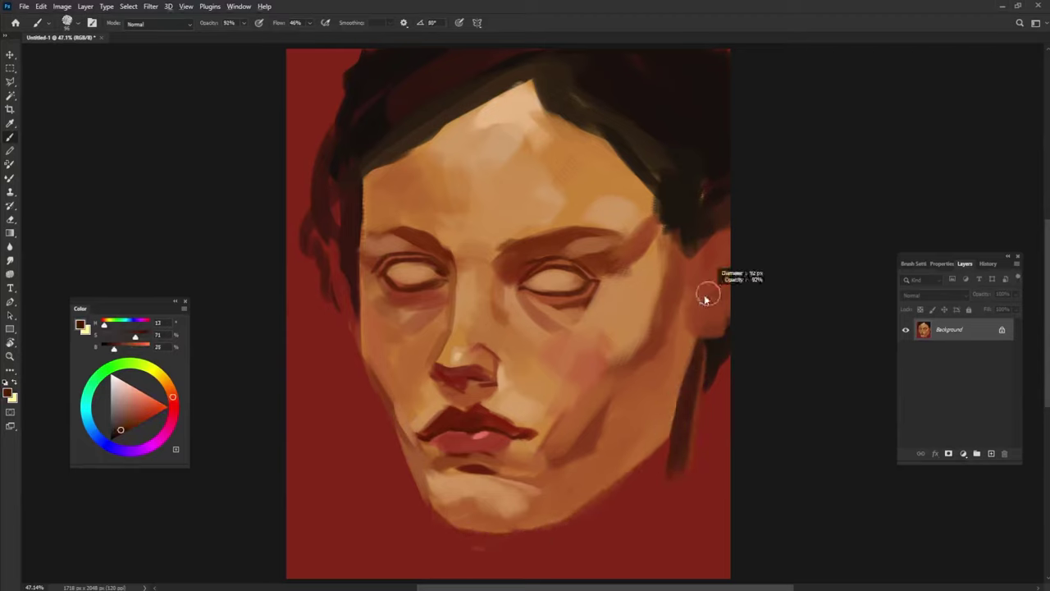
{"action": "left_click", "coordinate": [717, 271], "text": "alt"}
Cover the side of the face from the temple to the jaw with a deep reddish-brown shadow.
{"action": "left_click", "coordinate": [607, 423], "text": "alt"}
{"action": "left_click_drag", "start_coordinate": [677, 250], "coordinate": [660, 373]}
{"action": "right_click", "coordinate": [667, 364], "text": "alt"}
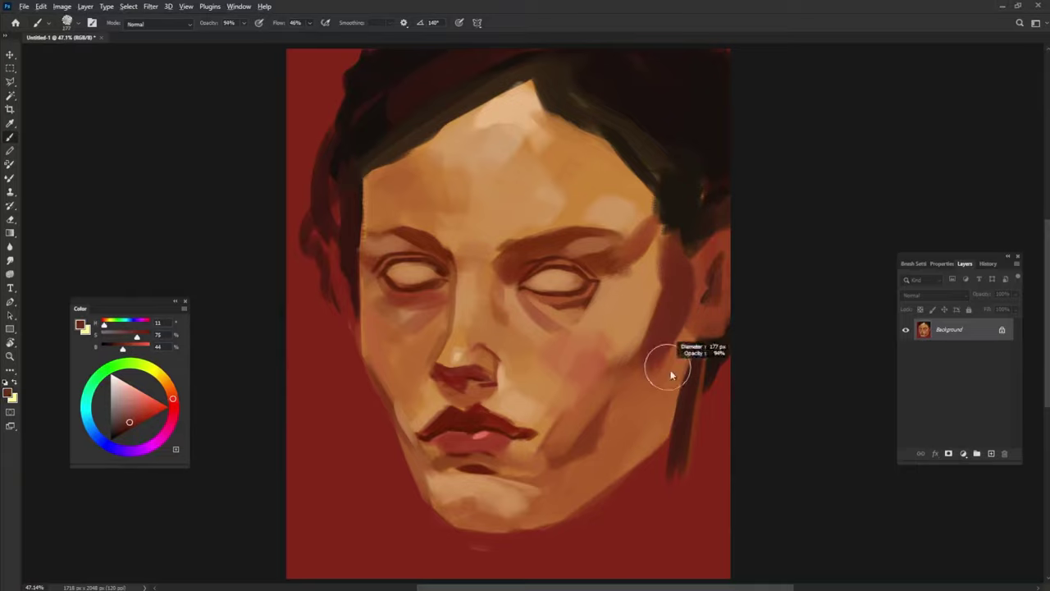
{"action": "left_click_drag", "start_coordinate": [705, 304], "coordinate": [611, 460]}
{"action": "left_click_drag", "start_coordinate": [653, 250], "coordinate": [578, 459]}
{"action": "left_click", "coordinate": [663, 271], "text": "alt"}
{"action": "left_click_drag", "start_coordinate": [667, 305], "coordinate": [583, 422]}
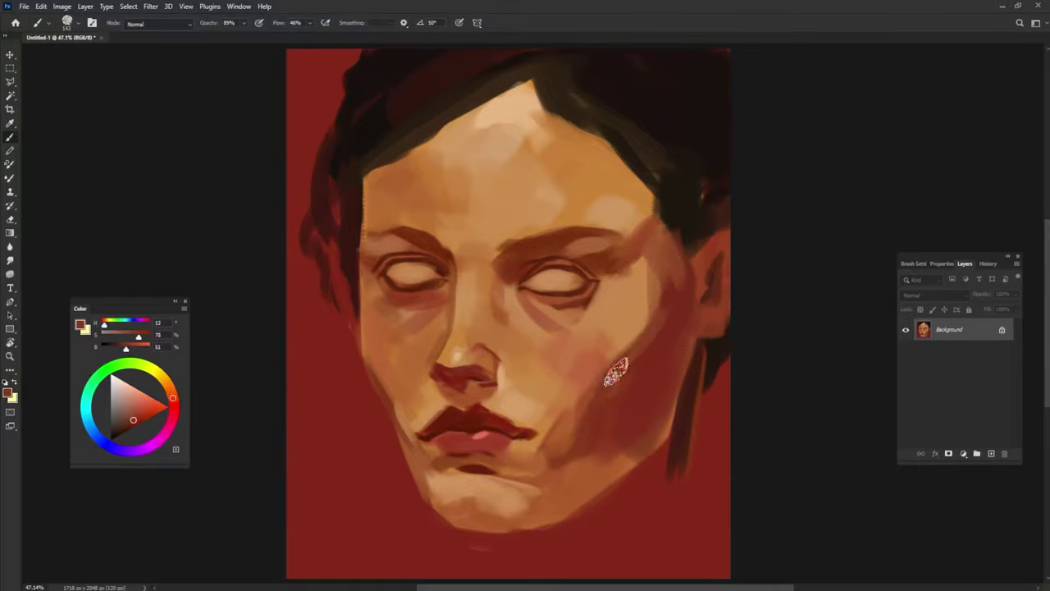
{"action": "left_click_drag", "start_coordinate": [628, 358], "coordinate": [607, 386]}
Extend the skin along the temple hairline and blend the jaw shadow into the mouth corner and chin.
{"action": "left_click_drag", "start_coordinate": [654, 175], "coordinate": [644, 230]}
{"action": "mouse_move", "coordinate": [505, 528]}
{"action": "left_mouse_down"}
{"action": "mouse_move", "coordinate": [615, 434]}
{"action": "mouse_move", "coordinate": [492, 476]}
{"action": "left_mouse_up"}
{"action": "left_click", "coordinate": [615, 434], "text": "alt"}
{"action": "left_click_drag", "start_coordinate": [566, 443], "coordinate": [484, 514]}
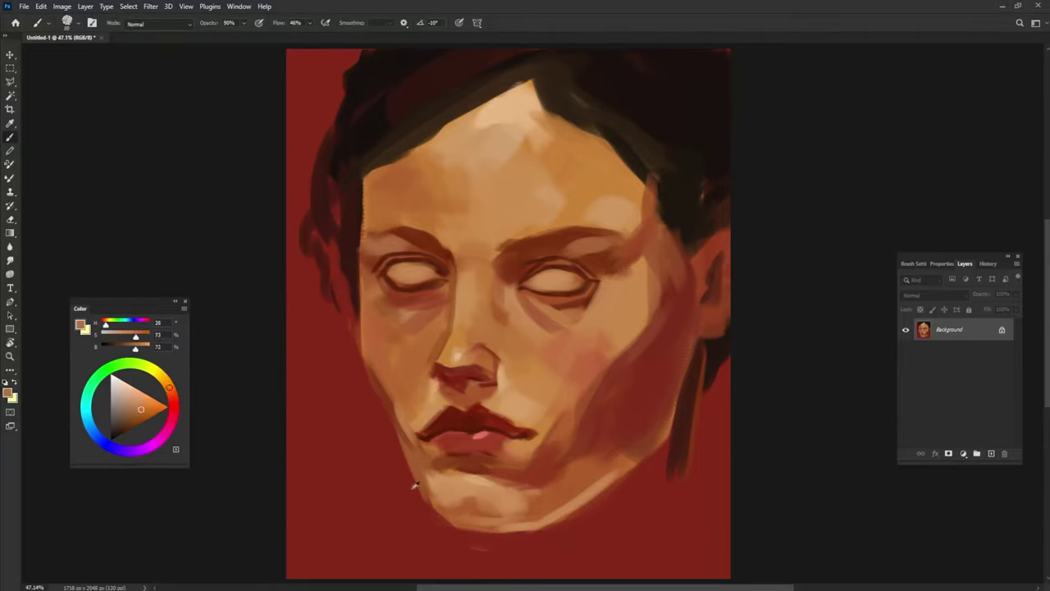
Mark the front of the neck and the slope to the shoulder with dark brown lines.
{"action": "left_click", "coordinate": [693, 361], "text": "alt"}
{"action": "left_click_drag", "start_coordinate": [497, 539], "coordinate": [499, 574]}
{"action": "left_click", "coordinate": [636, 451], "text": "alt"}
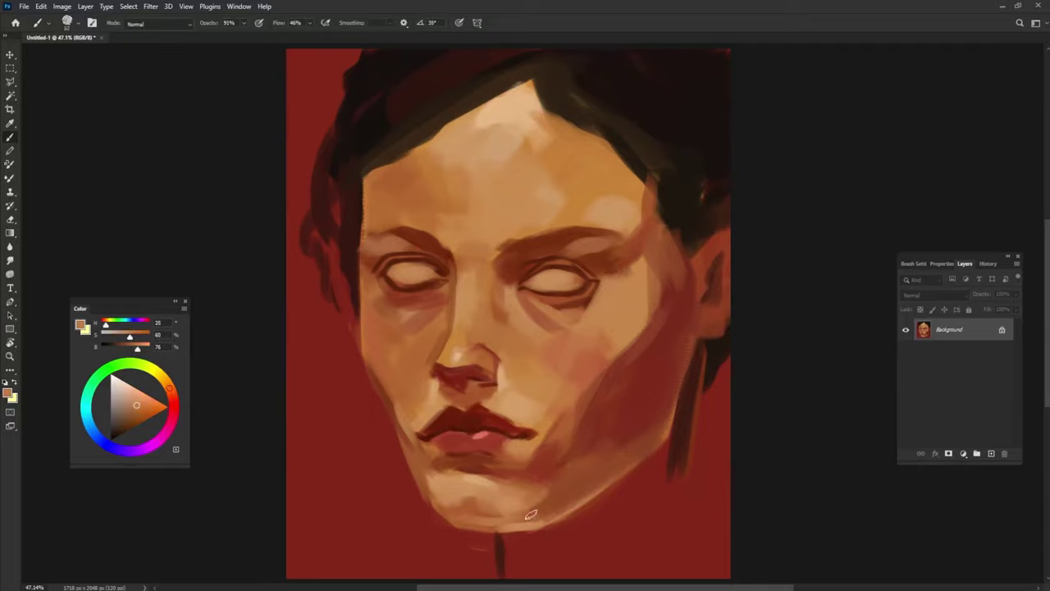
{"action": "left_click_drag", "start_coordinate": [673, 466], "coordinate": [692, 546]}
Fill the neck with brown shadow under the jaw and a lighter plane toward the shoulder.
{"action": "left_click", "coordinate": [635, 497], "text": "alt"}
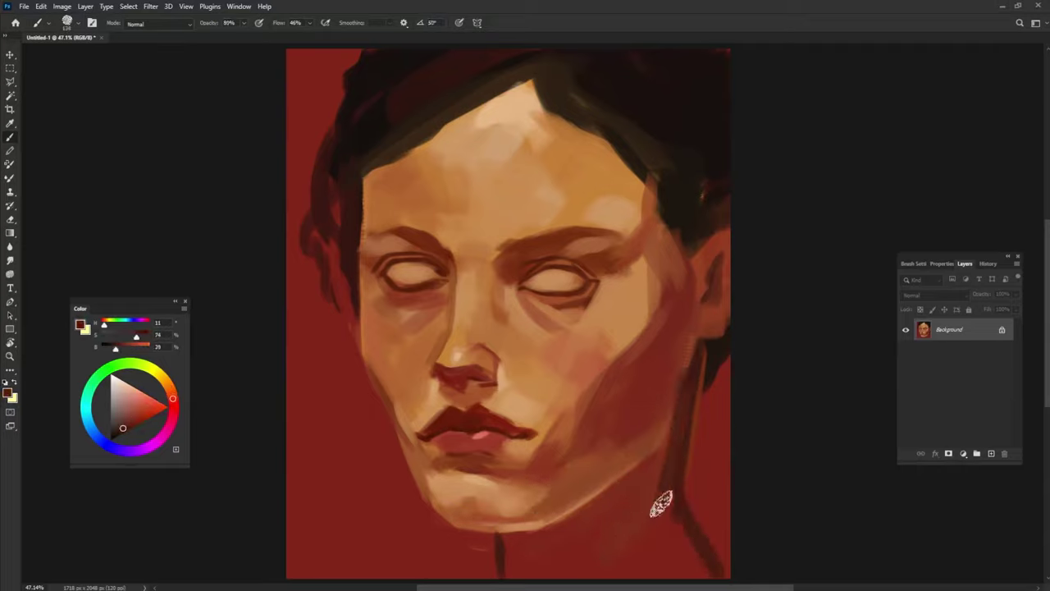
{"action": "left_click_drag", "start_coordinate": [659, 501], "coordinate": [582, 524]}
{"action": "left_click", "coordinate": [663, 522], "text": "alt"}
{"action": "left_click_drag", "start_coordinate": [648, 566], "coordinate": [680, 534]}
{"action": "left_click_drag", "start_coordinate": [546, 534], "coordinate": [629, 478]}
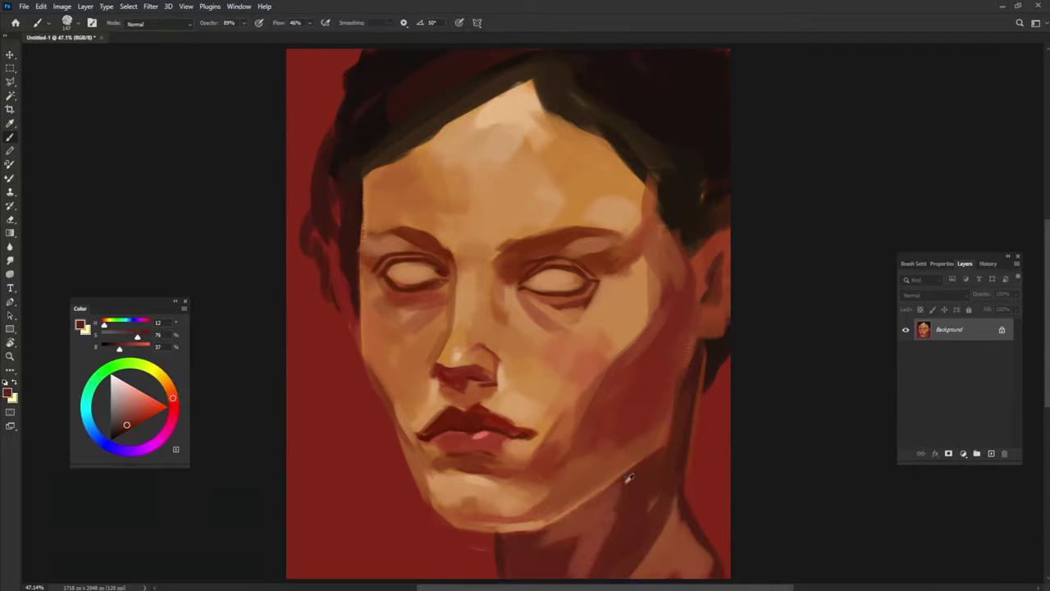
{"action": "mouse_move", "coordinate": [663, 530]}
{"action": "left_mouse_down"}
{"action": "mouse_move", "coordinate": [685, 482]}
{"action": "mouse_move", "coordinate": [678, 445]}
{"action": "left_mouse_up"}
Refine the light plane at the back of the neck and add an olive-brown stroke to the cheek shadow.
{"action": "left_click", "coordinate": [692, 499], "text": "alt"}
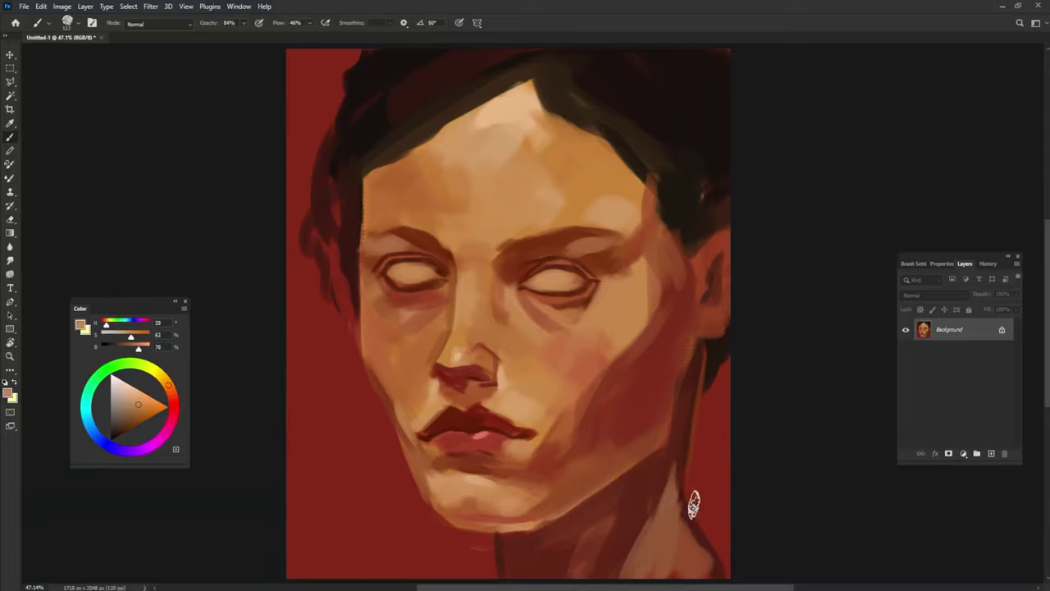
{"action": "left_click_drag", "start_coordinate": [692, 500], "coordinate": [681, 519]}
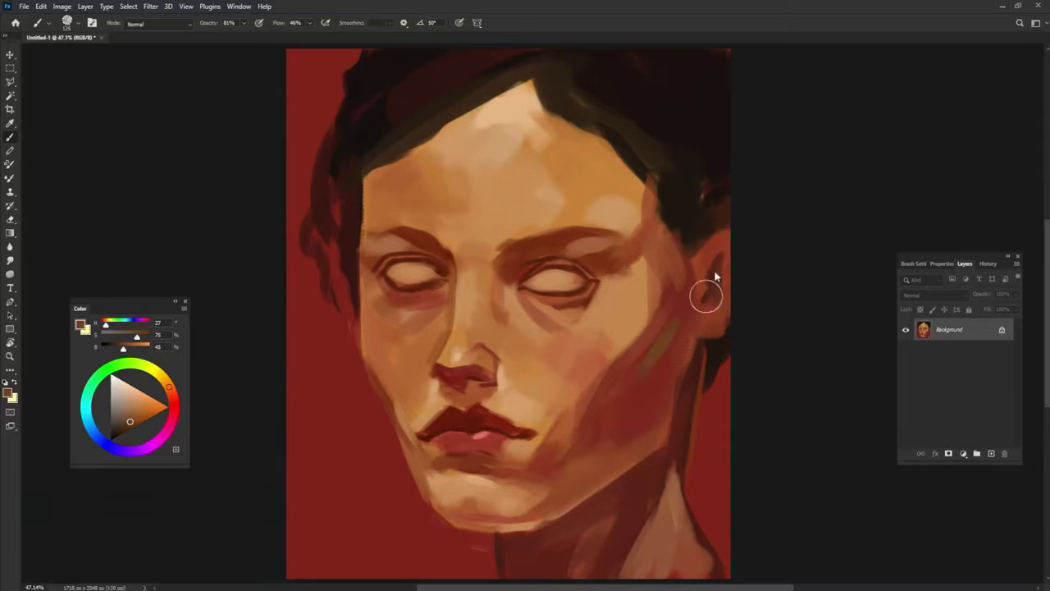
{"action": "left_click_drag", "start_coordinate": [667, 343], "coordinate": [648, 375]}
Lighten the left edge of the face beside the eye and blend the area under that eye.
{"action": "left_click", "coordinate": [380, 287], "text": "alt"}
{"action": "left_click_drag", "start_coordinate": [365, 324], "coordinate": [361, 279]}
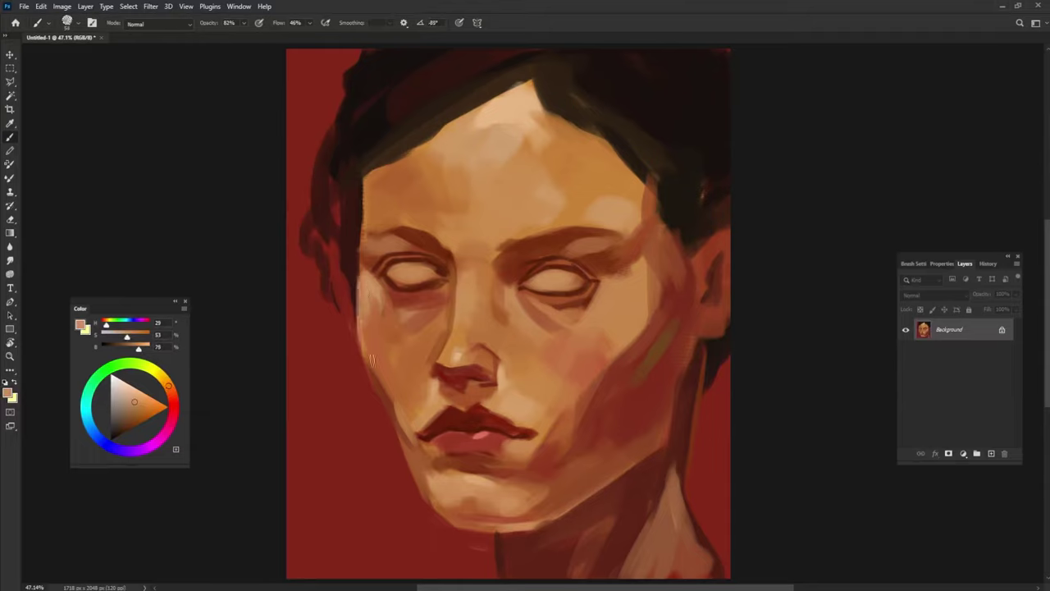
{"action": "left_click", "coordinate": [374, 300], "text": "alt"}
Lower the brush flow to 11% and softly blend the skin around the upper lip and eyes.
{"action": "left_click_drag", "start_coordinate": [243, 23], "coordinate": [242, 30]}
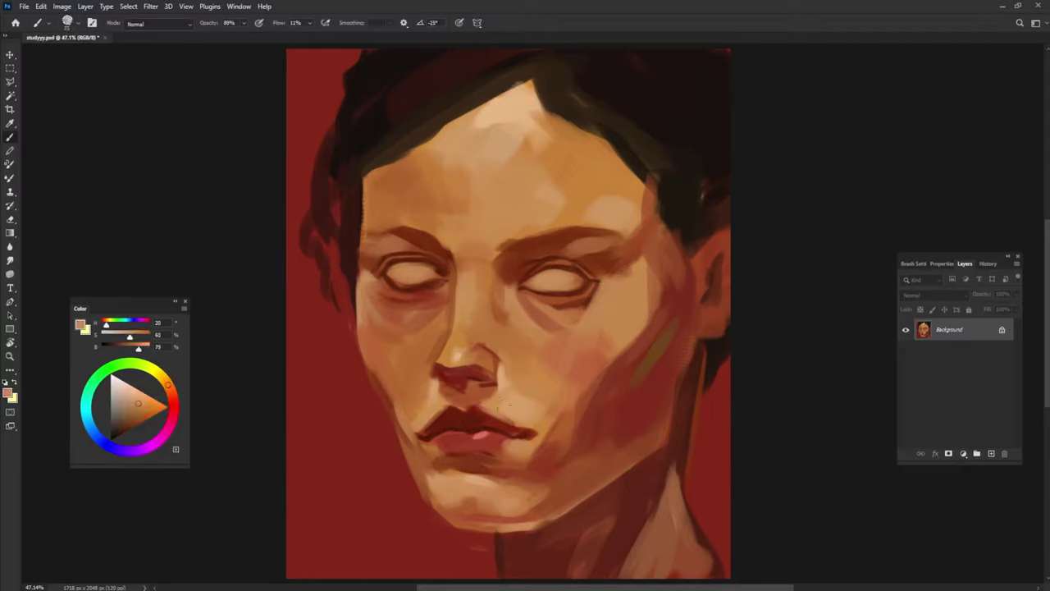
{"action": "left_click", "coordinate": [463, 414], "text": "alt"}
{"action": "left_click", "coordinate": [535, 411], "text": "alt"}
{"action": "left_click", "coordinate": [416, 249], "text": "alt"}
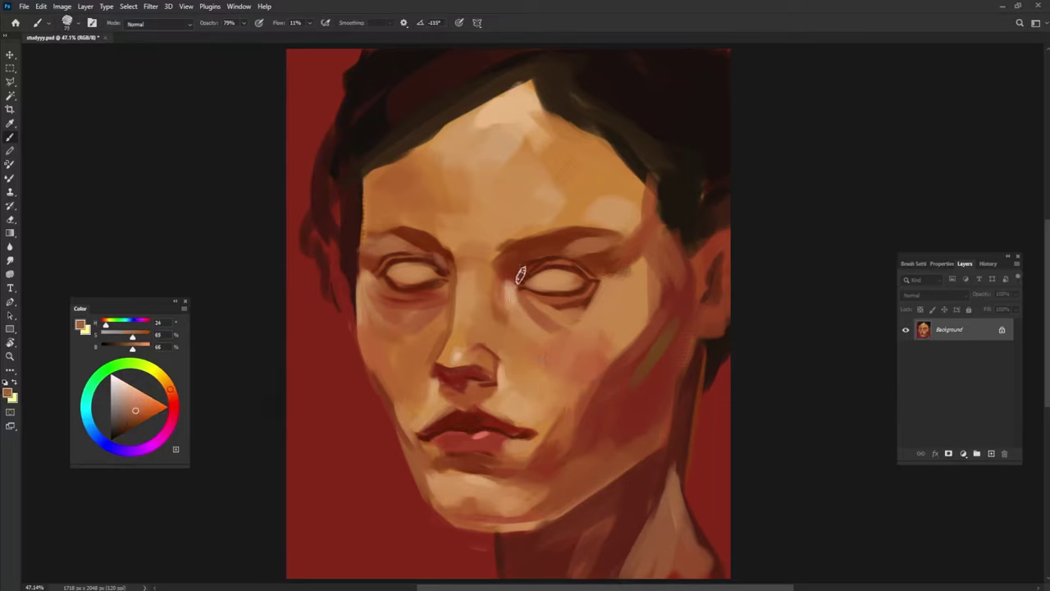
Lighten the right eyelid and outer eye corner, and darken the cheek shadow in front of the ear.
{"action": "left_click", "coordinate": [605, 234], "text": "alt"}
{"action": "left_click", "coordinate": [656, 278], "text": "alt"}
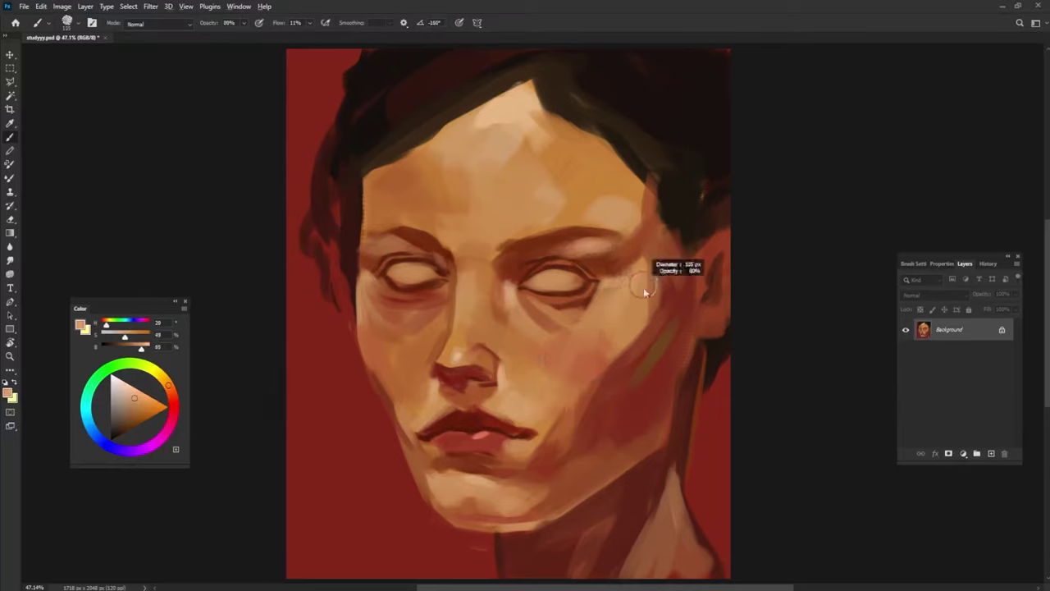
{"action": "left_click", "coordinate": [682, 317], "text": "alt"}
{"action": "left_click_drag", "start_coordinate": [677, 332], "coordinate": [652, 447]}
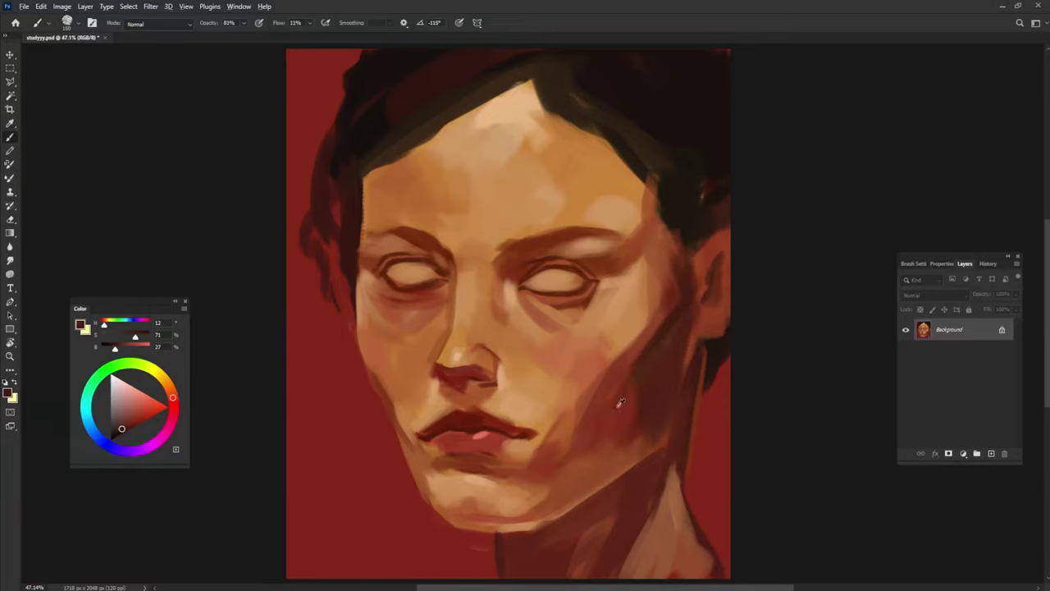
Blend the left cheek and the skin beside the right cheek shadow with sampled peach and reddish tones.
{"action": "left_click", "coordinate": [557, 427], "text": "alt"}
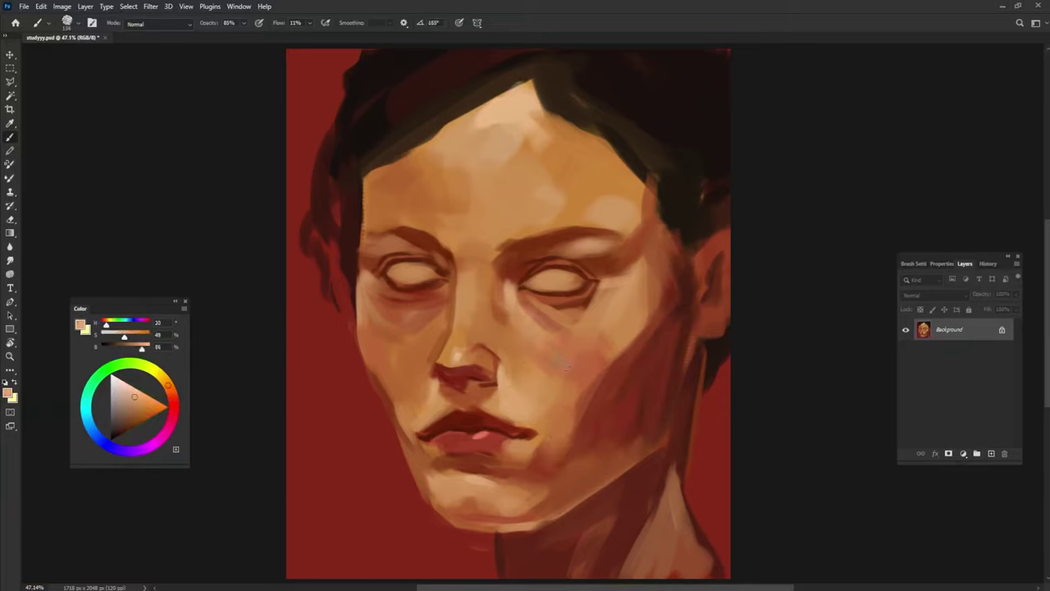
{"action": "left_click_drag", "start_coordinate": [371, 326], "coordinate": [410, 369]}
{"action": "left_click", "coordinate": [591, 361], "text": "alt"}
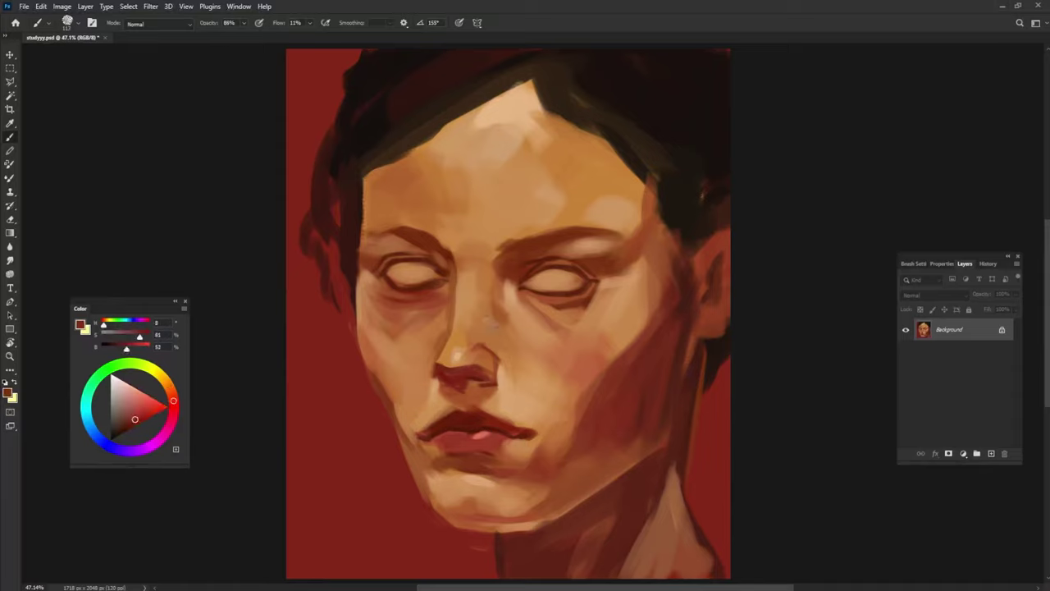
Add red along the shaded side of the nose bridge and a light peach highlight down its center.
{"action": "left_click_drag", "start_coordinate": [487, 281], "coordinate": [491, 346]}
{"action": "left_click", "coordinate": [488, 318], "text": "alt"}
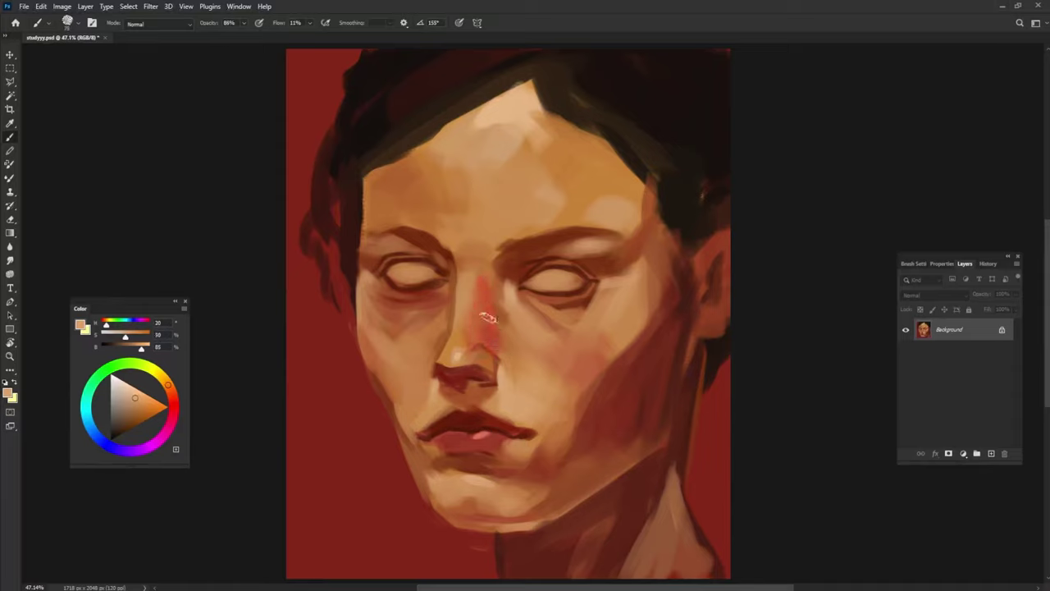
{"action": "left_click_drag", "start_coordinate": [471, 284], "coordinate": [472, 324]}
Refine the left eyelid crease with reddish brown and shift the left eye slightly into a better position.
{"action": "left_click", "coordinate": [418, 246], "text": "alt"}
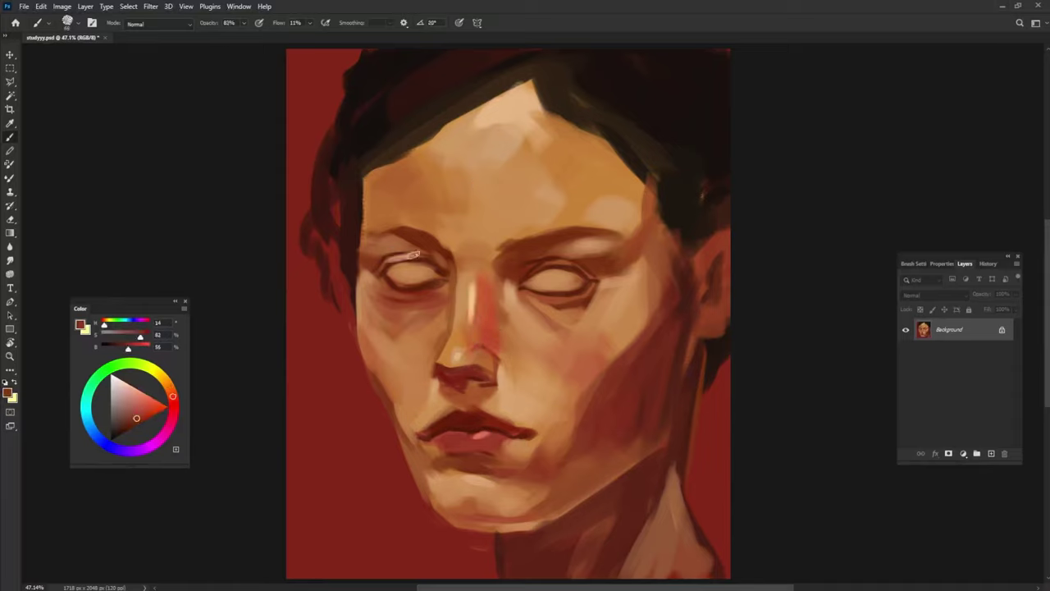
{"action": "left_click", "coordinate": [432, 259], "text": "alt"}
{"action": "left_click", "coordinate": [690, 293], "text": "alt"}
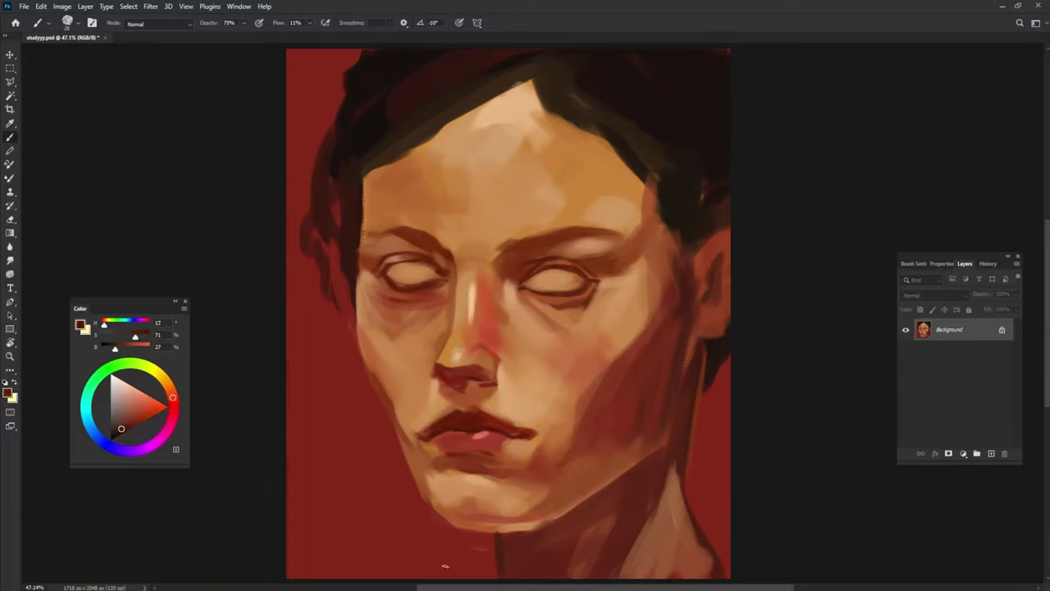
{"action": "key", "text": "v"}
{"action": "key", "text": "b"}
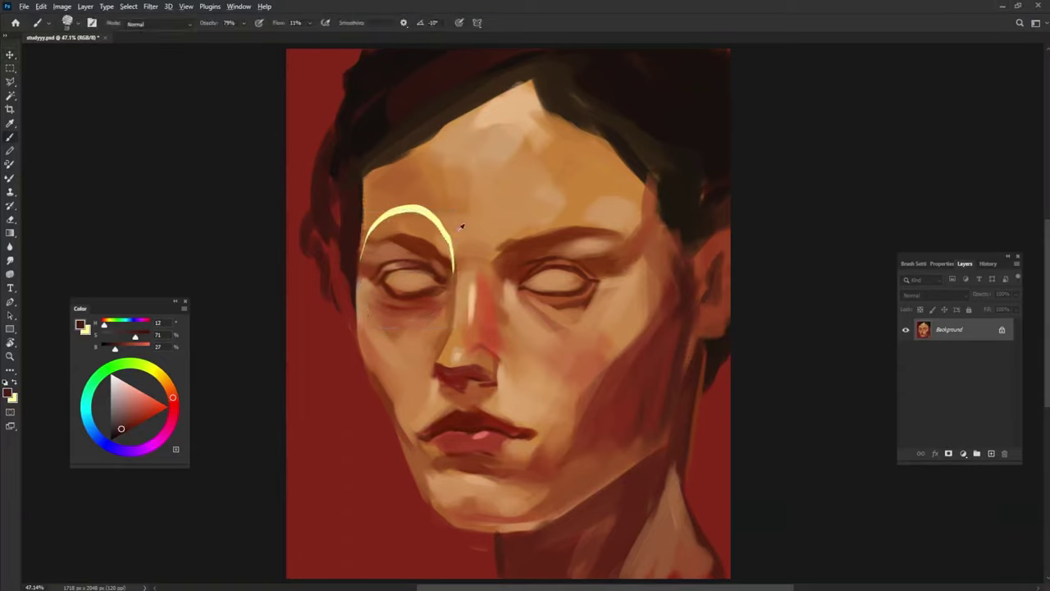
Paint over the yellow gap above the left eye with sampled skin tones and lighten the area below the eyebrow.
{"action": "left_click", "coordinate": [447, 229], "text": "alt"}
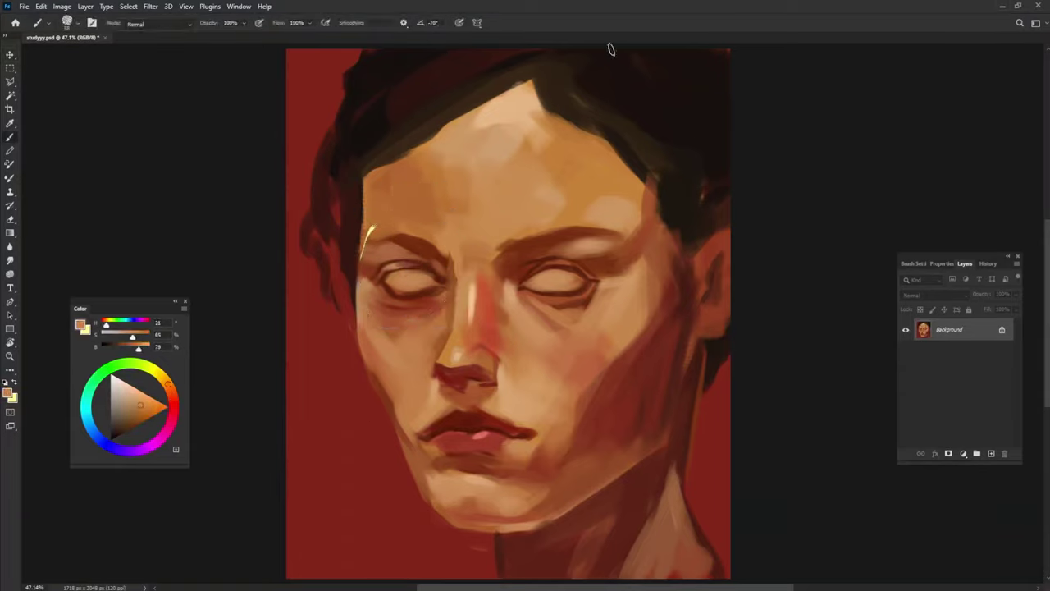
{"action": "left_click", "coordinate": [373, 246], "text": "alt"}
{"action": "left_click_drag", "start_coordinate": [367, 251], "coordinate": [392, 250]}
Paint a reddish-brown strand along the right hairline from the center parting to the temple.
{"action": "left_click", "coordinate": [648, 176], "text": "alt"}
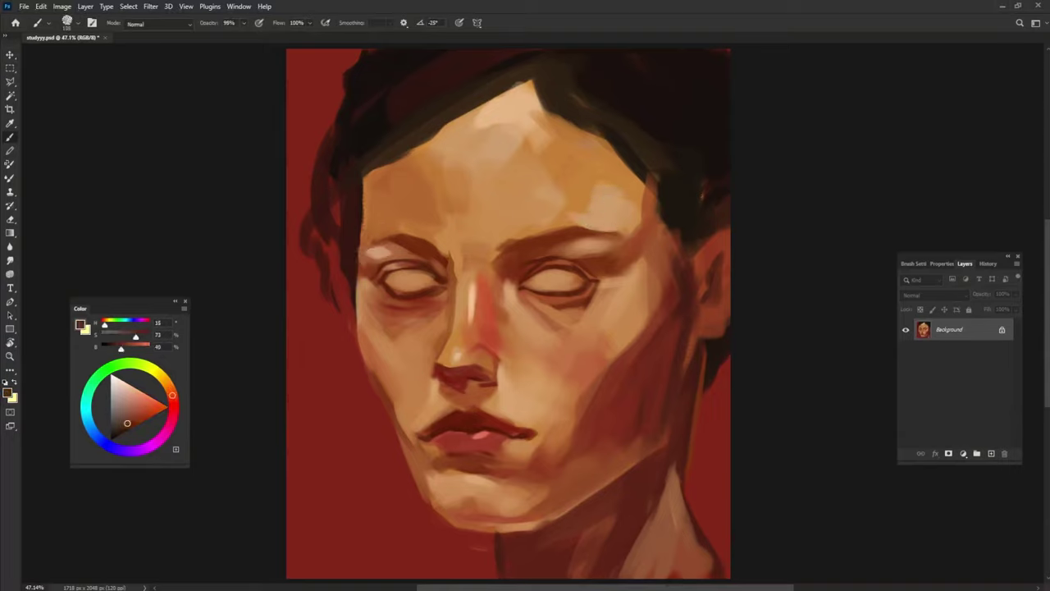
{"action": "left_click_drag", "start_coordinate": [531, 72], "coordinate": [664, 197]}
{"action": "left_click", "coordinate": [492, 90], "text": "alt"}
Reshape the left eyebrow and repaint the left hairline up to the parting with sampled dark tones.
{"action": "left_click", "coordinate": [388, 242], "text": "alt"}
{"action": "left_click_drag", "start_coordinate": [369, 246], "coordinate": [414, 238]}
{"action": "left_click", "coordinate": [352, 227], "text": "alt"}
{"action": "left_click_drag", "start_coordinate": [352, 227], "coordinate": [489, 93]}
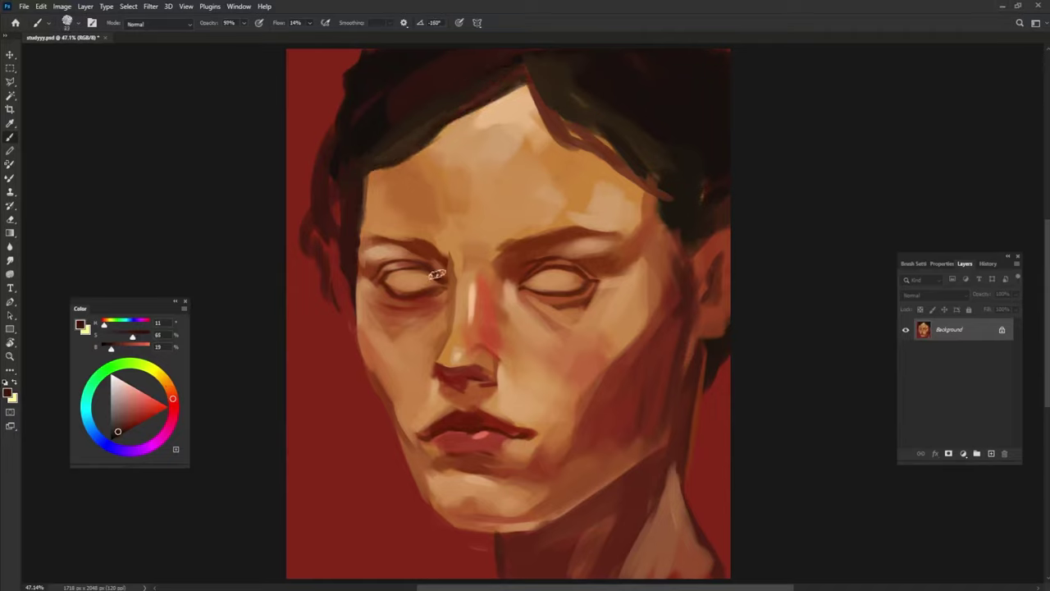
Redden the nose tip and nostril wing at 14% flow, adding light pink highlights and a darker underside.
{"action": "left_click", "coordinate": [455, 352], "text": "alt"}
{"action": "left_click", "coordinate": [459, 359], "text": "alt"}
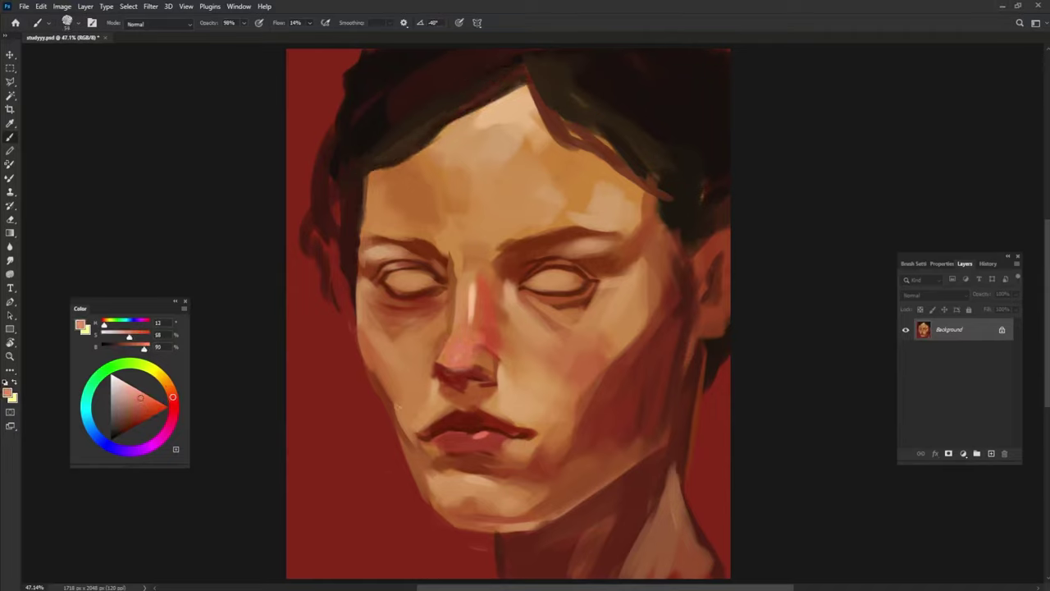
{"action": "left_click", "coordinate": [484, 358], "text": "alt"}
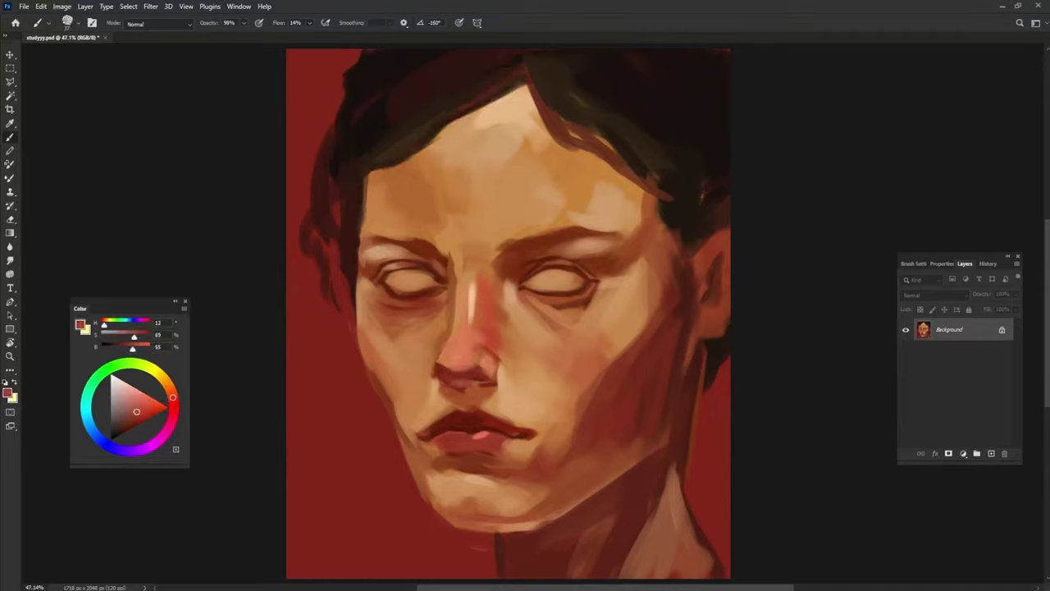
{"action": "left_click", "coordinate": [447, 378], "text": "alt"}
{"action": "key", "text": "0"}
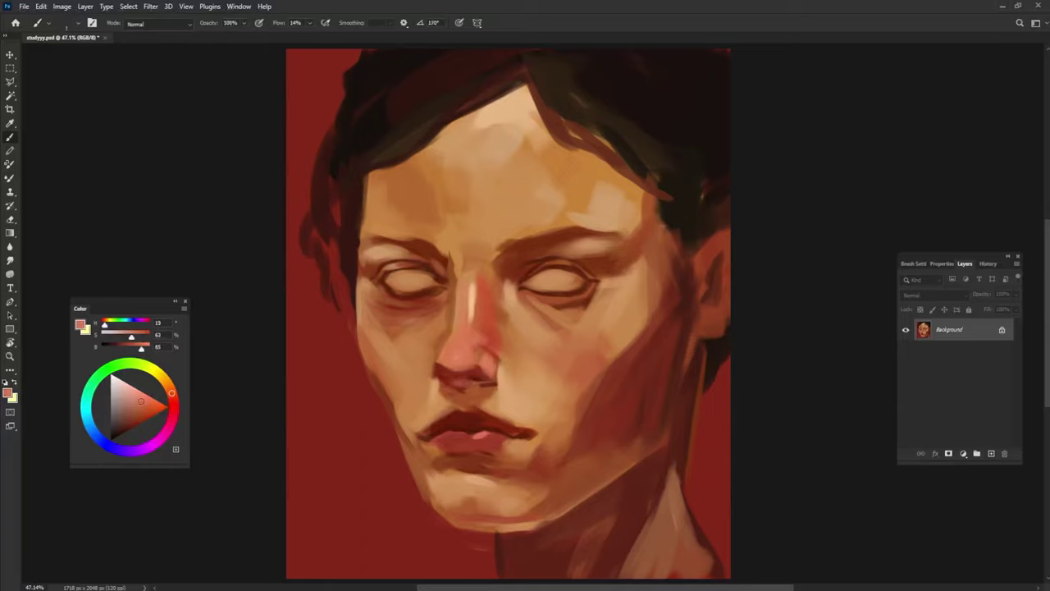
{"action": "left_click", "coordinate": [459, 355], "text": "alt"}
Paint dark irises into both eyes.
{"action": "left_click", "coordinate": [428, 286], "text": "alt"}
{"action": "left_click_drag", "start_coordinate": [405, 277], "coordinate": [430, 282]}
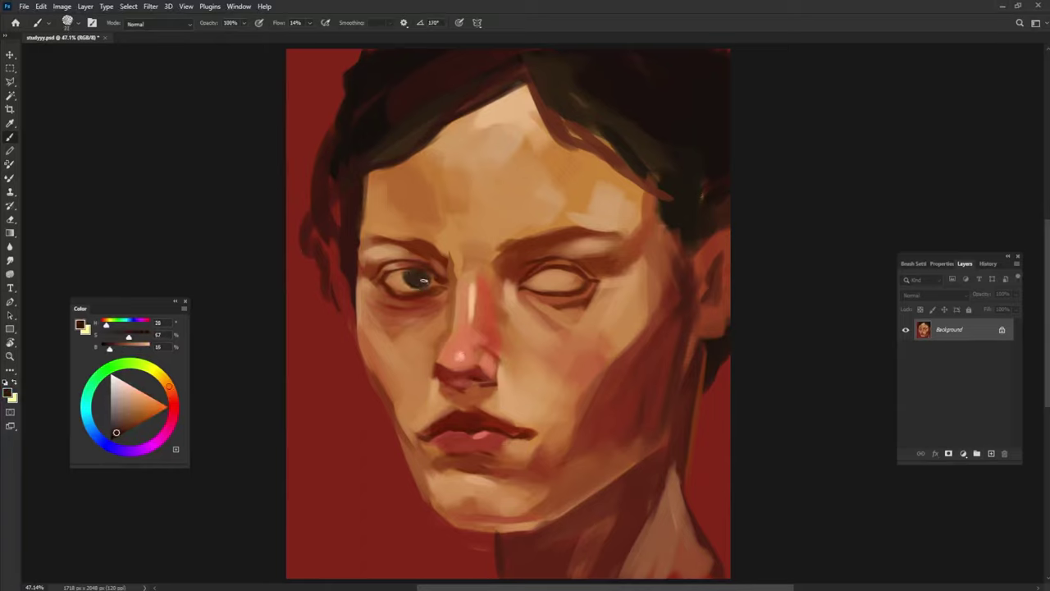
{"action": "left_click", "coordinate": [452, 393], "text": "alt"}
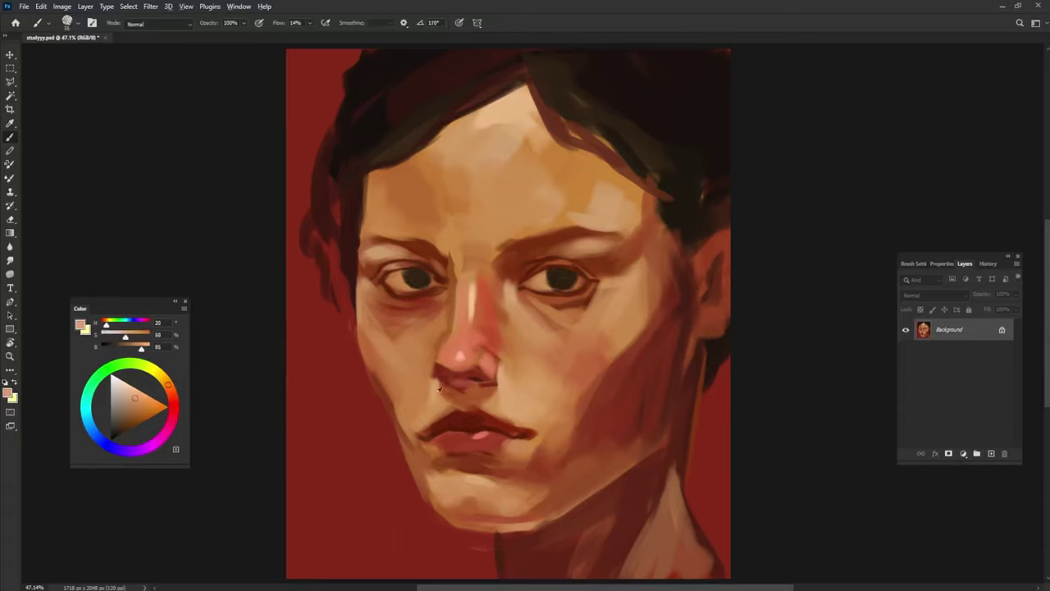
Add reddish and pink tones beneath both eyes and soften the shadow under the nose.
{"action": "left_click", "coordinate": [398, 321], "text": "alt"}
{"action": "left_click_drag", "start_coordinate": [381, 302], "coordinate": [431, 324]}
{"action": "left_click_drag", "start_coordinate": [520, 300], "coordinate": [611, 315]}
{"action": "left_click", "coordinate": [632, 297], "text": "alt"}
{"action": "left_click", "coordinate": [485, 382], "text": "alt"}
{"action": "left_click", "coordinate": [447, 396], "text": "alt"}
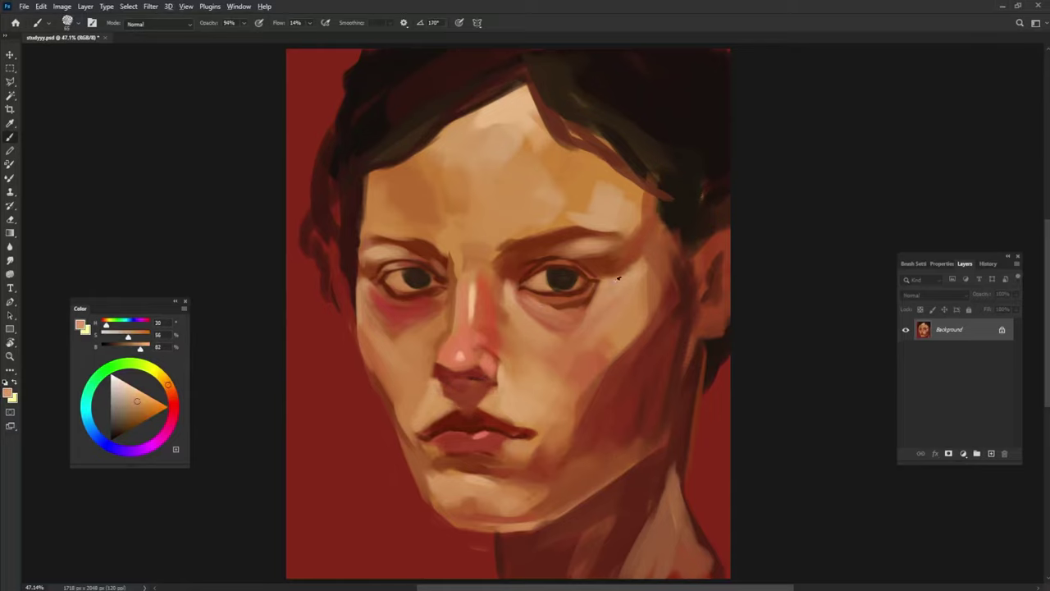
Detail both irises with gray-green tones and dark pupils, and deepen the inner eye corners with dark red.
{"action": "left_click", "coordinate": [563, 281], "text": "alt"}
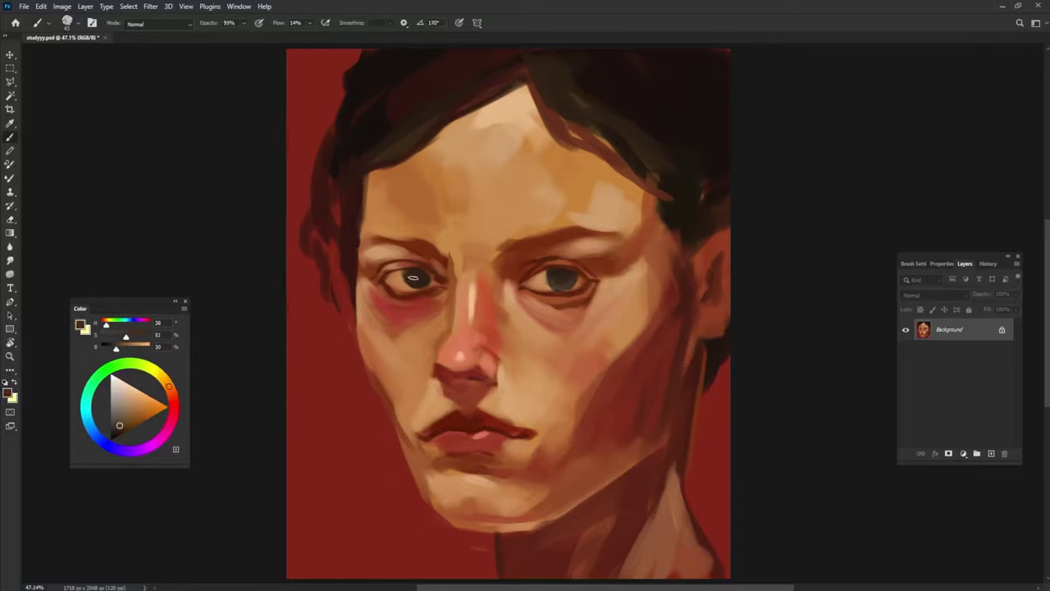
{"action": "left_click", "coordinate": [563, 277], "text": "alt"}
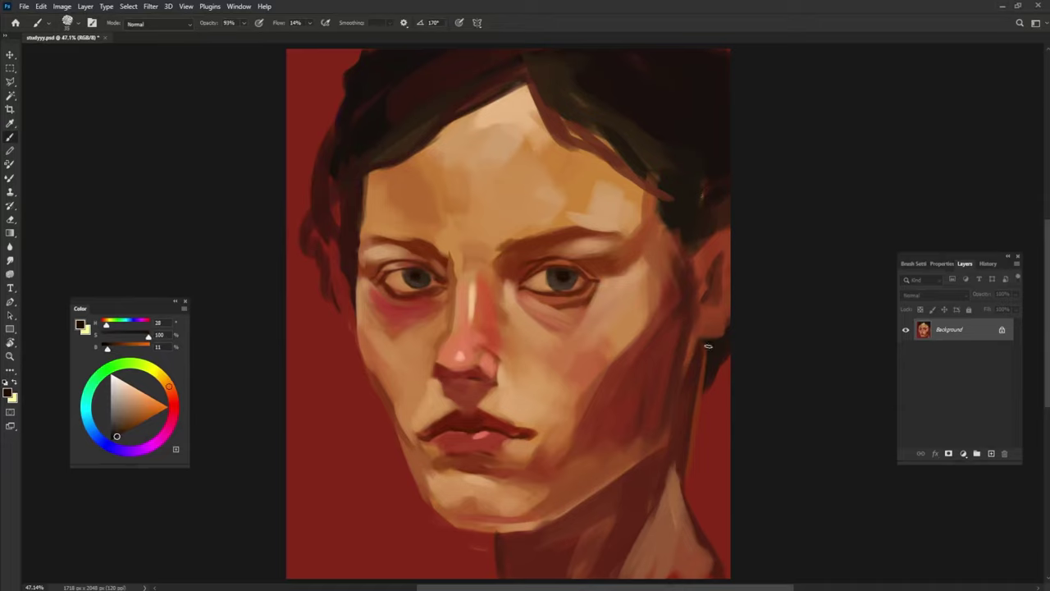
{"action": "left_click", "coordinate": [572, 298], "text": "alt"}
{"action": "left_click", "coordinate": [558, 261], "text": "alt"}
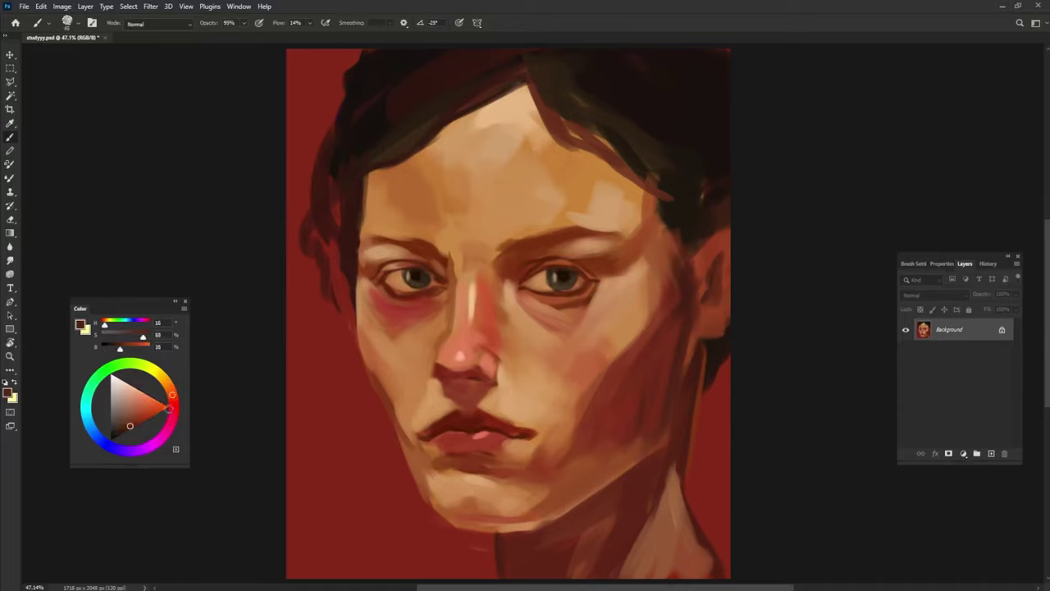
{"action": "left_click", "coordinate": [525, 284], "text": "alt"}
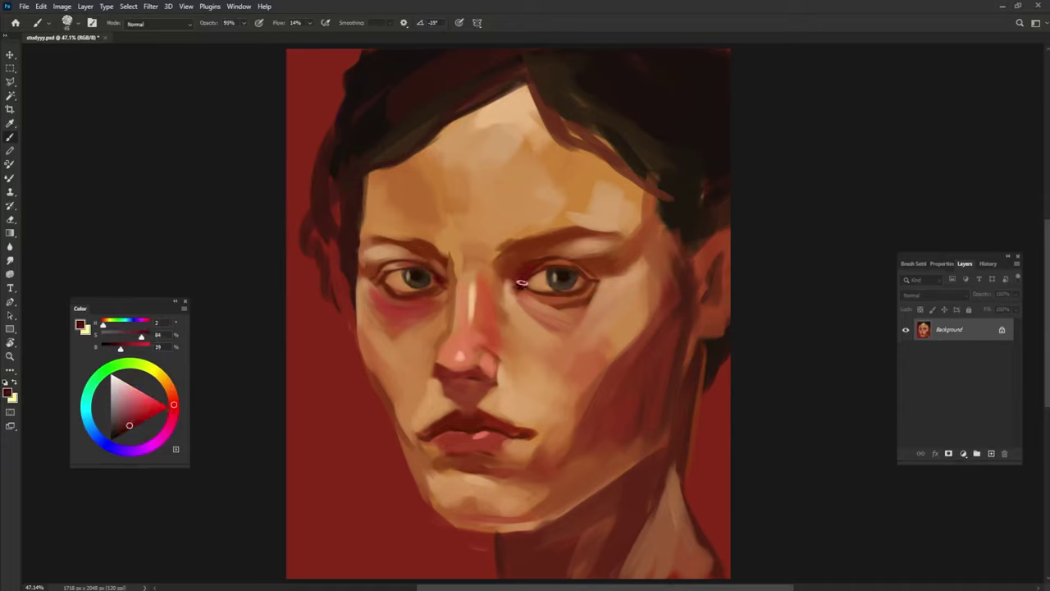
{"action": "left_click", "coordinate": [515, 285], "text": "alt"}
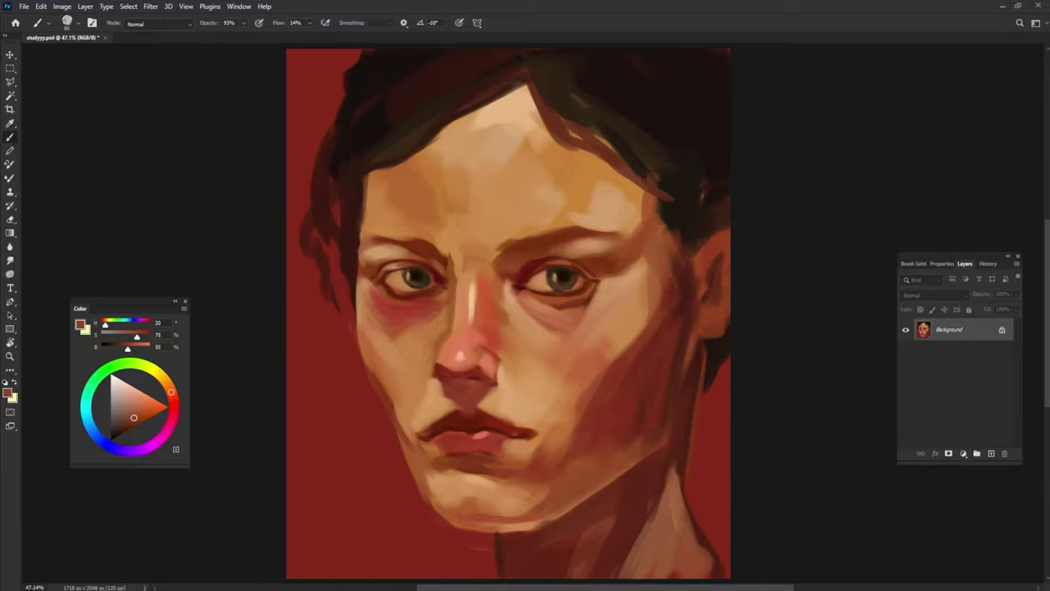
Paint soft light highlights on the hair on both sides of the center parting.
{"action": "left_click", "coordinate": [480, 75], "text": "alt"}
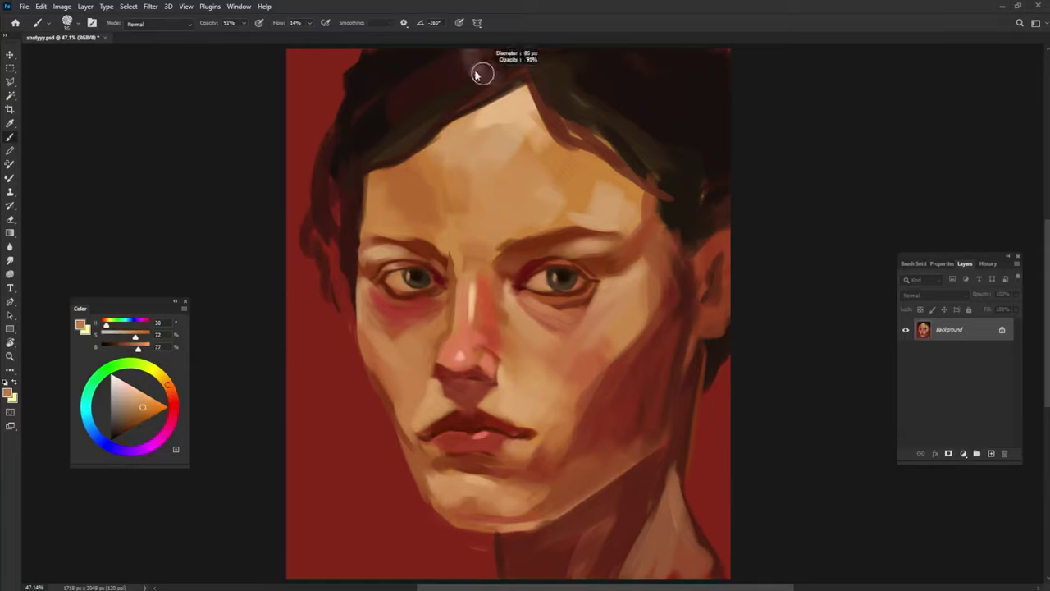
{"action": "left_click", "coordinate": [675, 42], "text": "alt"}
{"action": "left_click", "coordinate": [563, 52], "text": "alt"}
{"action": "left_click", "coordinate": [534, 66], "text": "alt"}
{"action": "left_click", "coordinate": [534, 66], "text": "alt"}
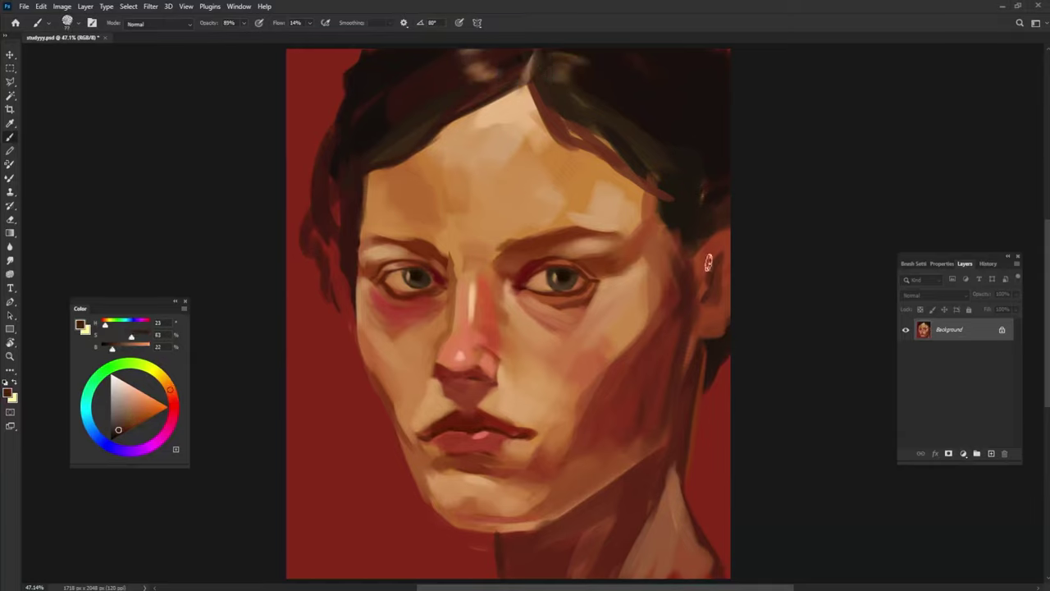
Simplify the ear with sampled reddish browns and darken the hair above and in front of it.
{"action": "left_click", "coordinate": [708, 264], "text": "alt"}
{"action": "left_click", "coordinate": [720, 218], "text": "alt"}
{"action": "left_click", "coordinate": [705, 282], "text": "alt"}
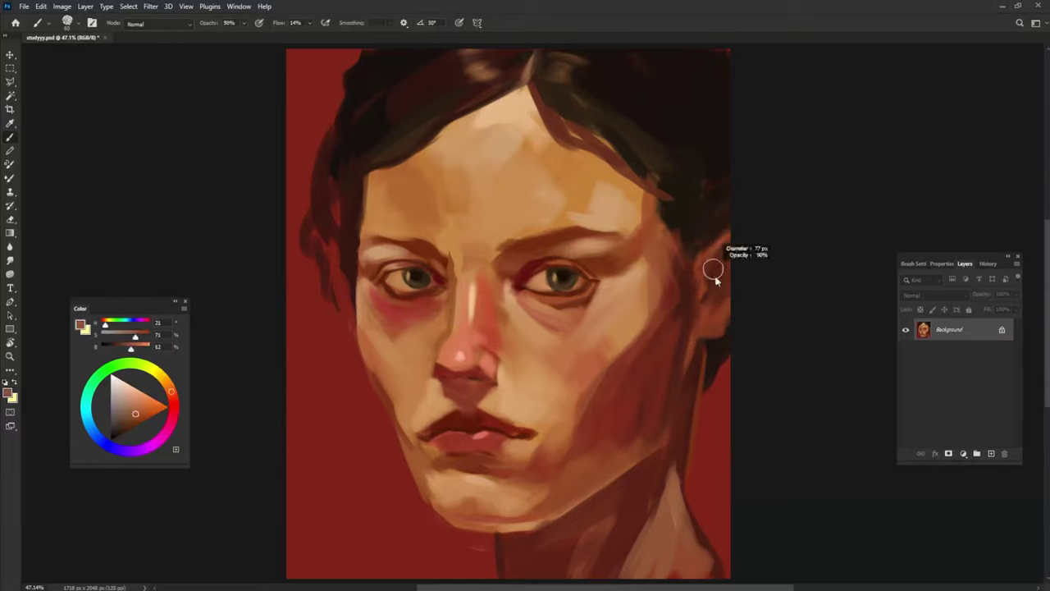
{"action": "left_click", "coordinate": [711, 303], "text": "alt"}
{"action": "left_click", "coordinate": [708, 335], "text": "alt"}
{"action": "left_click", "coordinate": [670, 218], "text": "alt"}
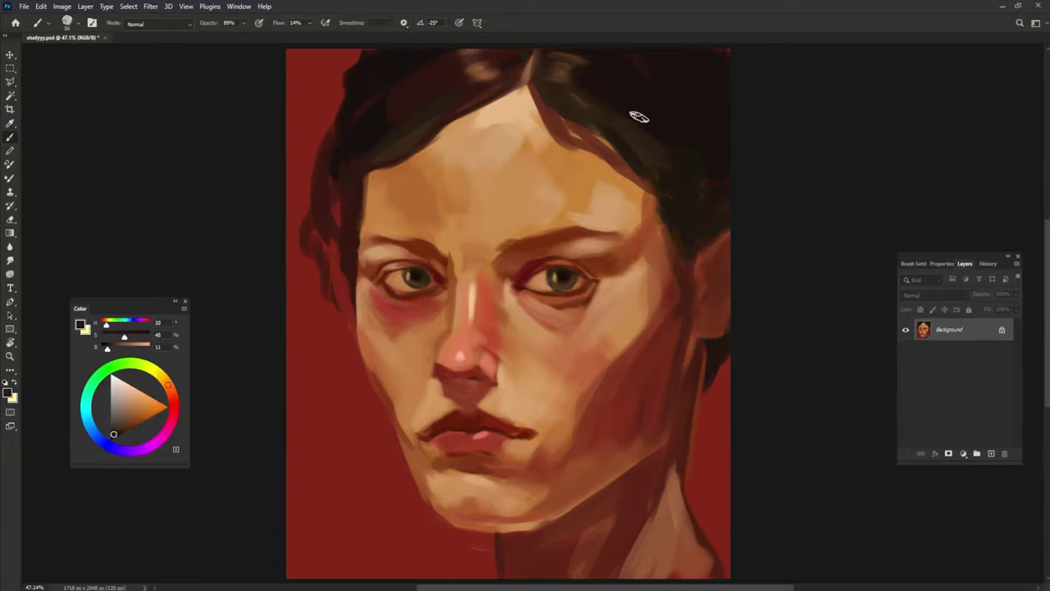
Smooth the right cheek and jaw shadow with sampled dark reds and browns.
{"action": "left_click", "coordinate": [611, 384], "text": "alt"}
{"action": "left_click", "coordinate": [640, 420], "text": "alt"}
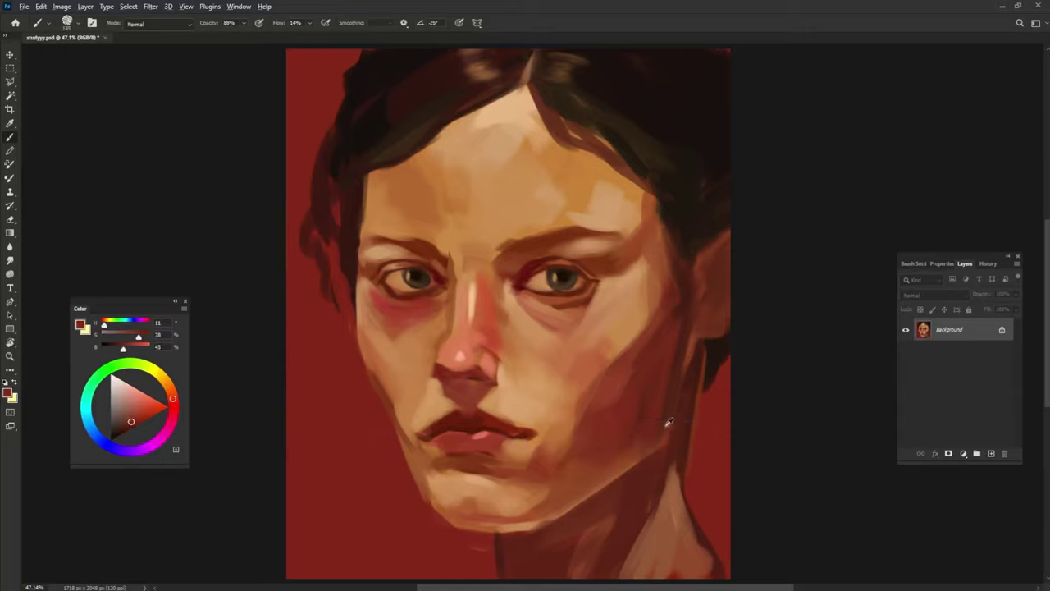
{"action": "left_click", "coordinate": [657, 289], "text": "alt"}
{"action": "left_click", "coordinate": [609, 265], "text": "alt"}
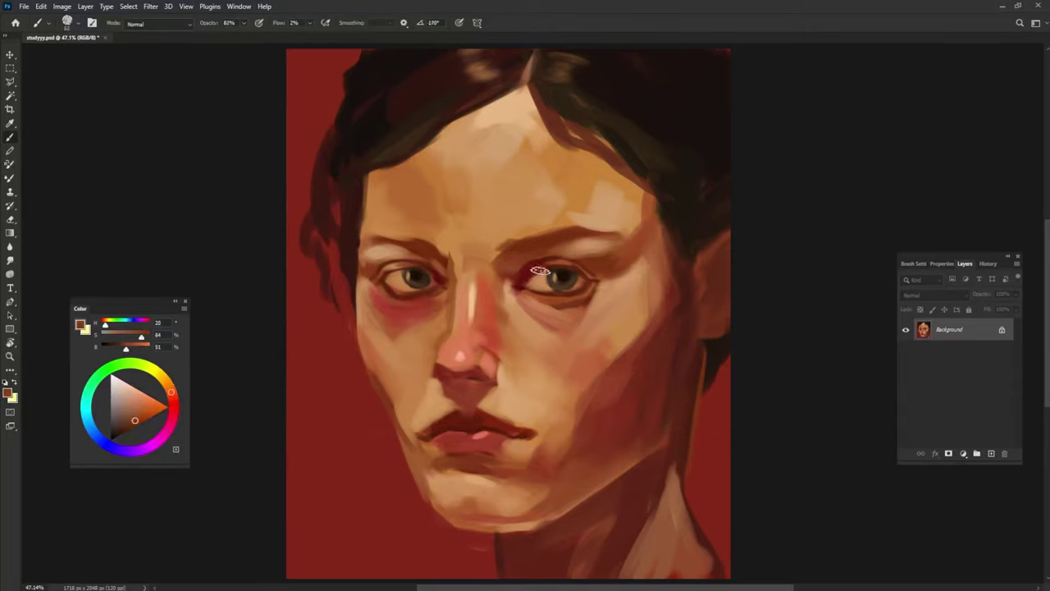
Lower the brush flow to 2% and refine the lower eyelid rims and outer corners with sampled light skin tones.
{"action": "left_click", "coordinate": [569, 306], "text": "alt"}
{"action": "left_click", "coordinate": [384, 284], "text": "alt"}
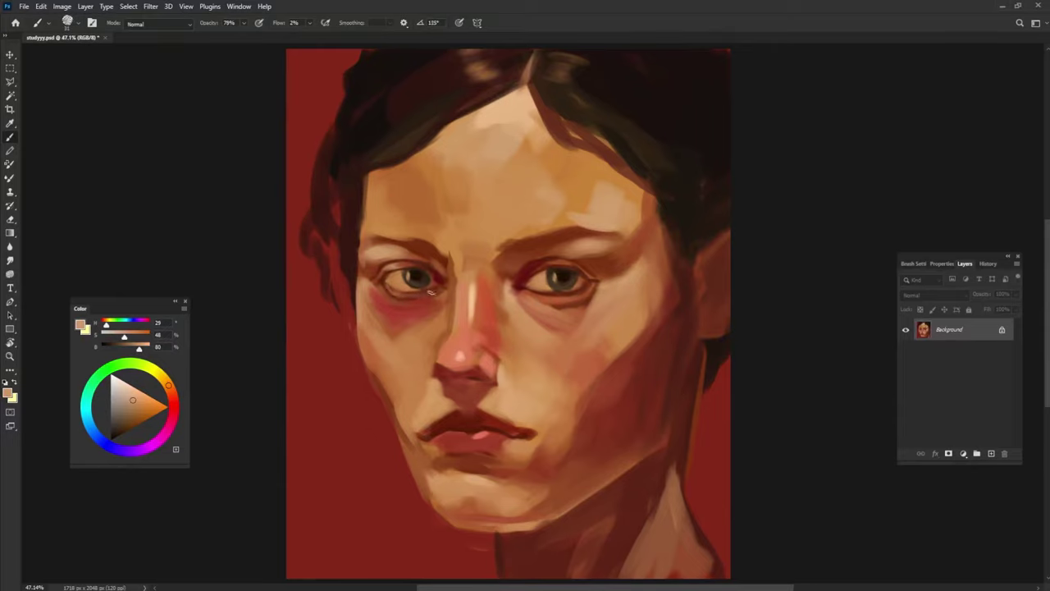
{"action": "left_click", "coordinate": [387, 286], "text": "alt"}
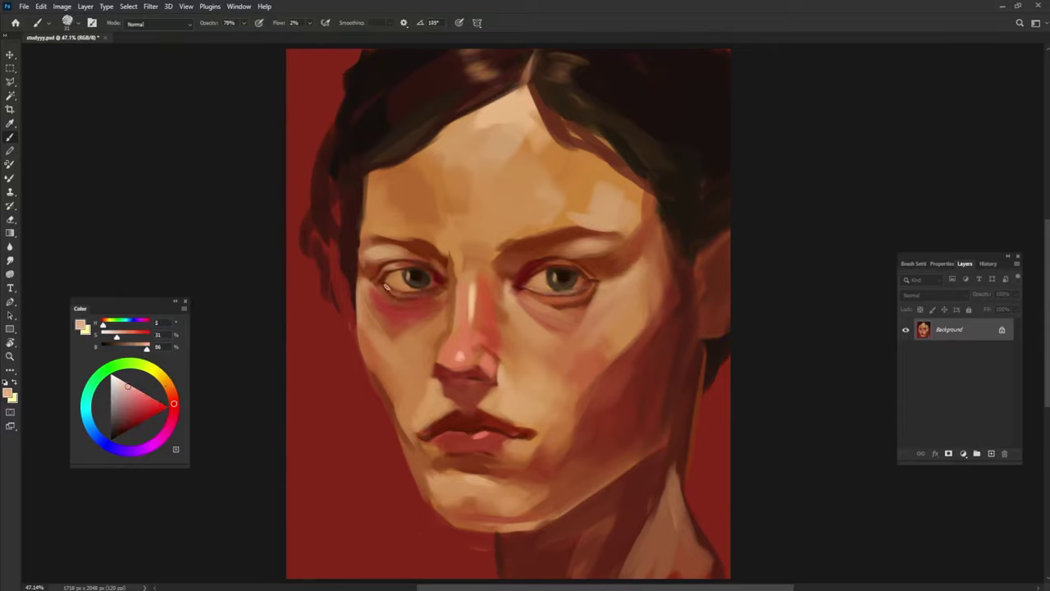
{"action": "left_click", "coordinate": [595, 329], "text": "alt"}
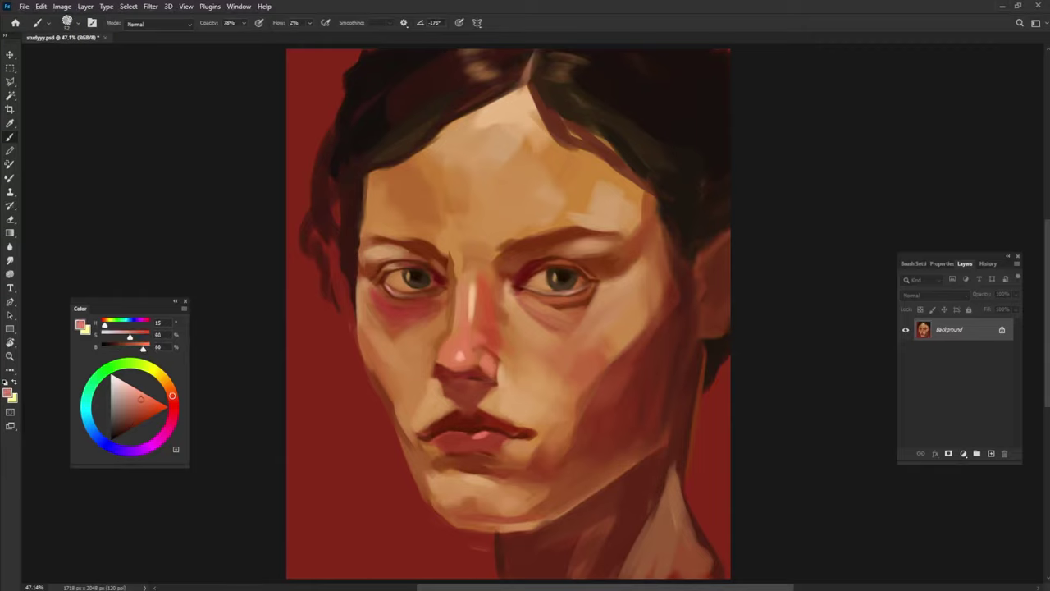
Soften the inner end of the left eyebrow and adjust the upper eyelids with sampled warm tones.
{"action": "left_click", "coordinate": [590, 240], "text": "alt"}
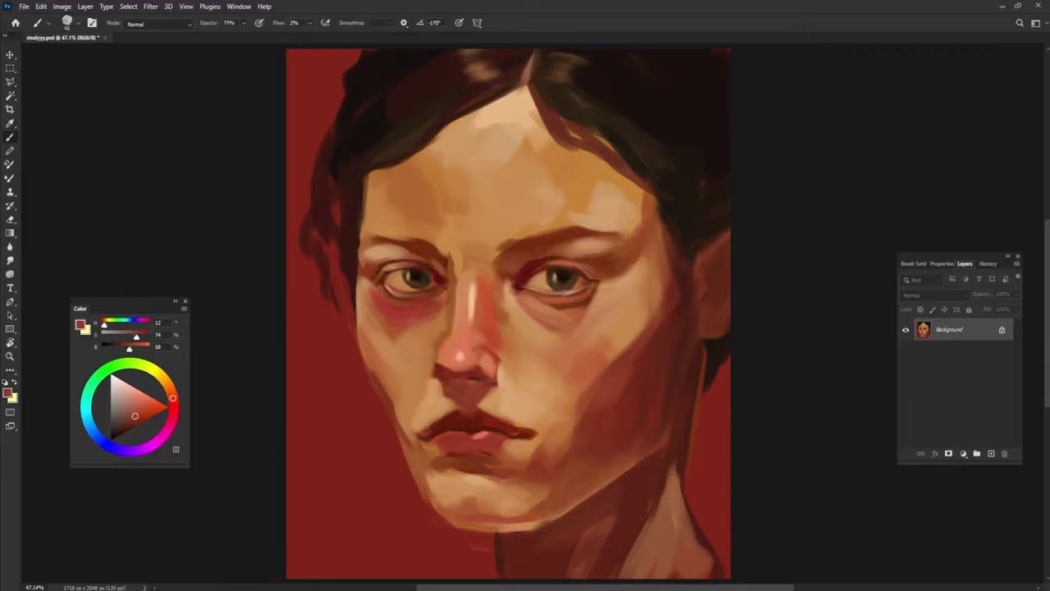
{"action": "left_click", "coordinate": [451, 256], "text": "alt"}
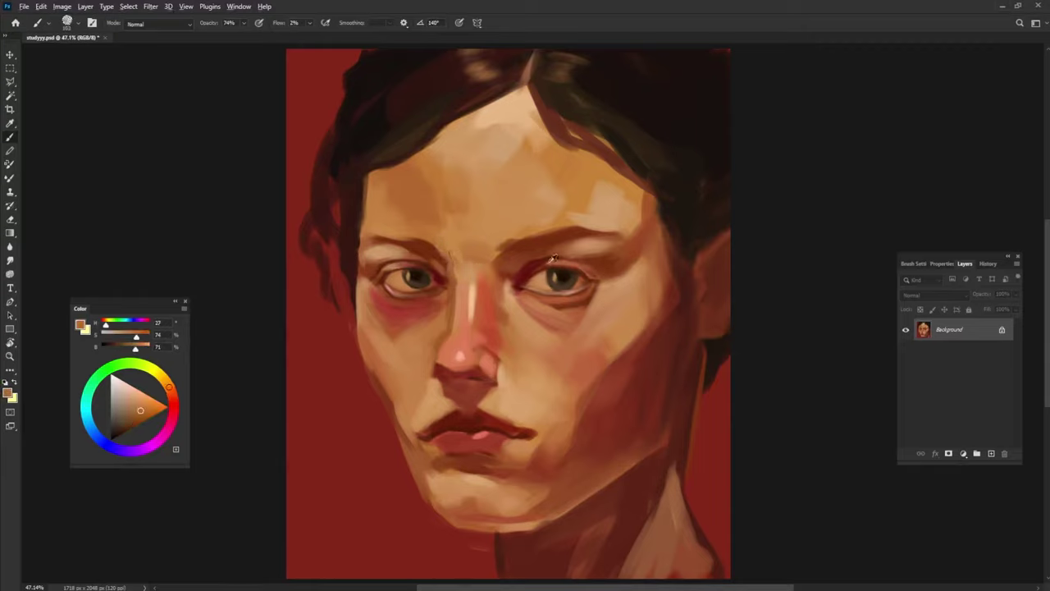
{"action": "left_click", "coordinate": [418, 261], "text": "alt"}
Glaze crimson (hue 347, saturation 94%, brightness 70%) beneath the eyes, across both cheeks and between the eyebrows.
{"action": "left_click", "coordinate": [548, 304], "text": "alt"}
{"action": "left_click", "coordinate": [557, 309], "text": "alt"}
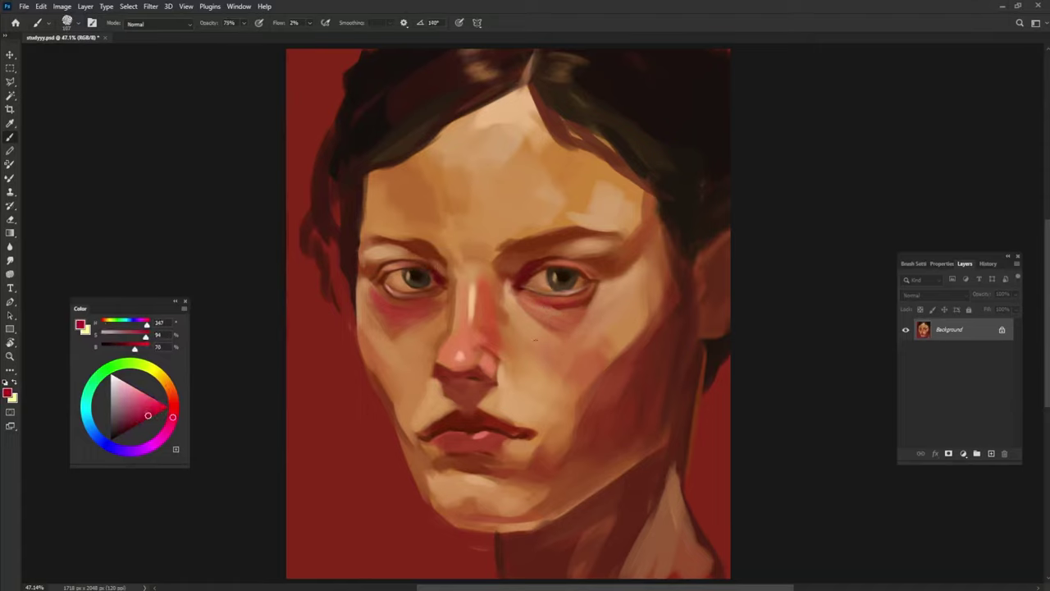
{"action": "left_click_drag", "start_coordinate": [517, 364], "coordinate": [558, 328]}
{"action": "left_click_drag", "start_coordinate": [436, 316], "coordinate": [385, 368]}
{"action": "left_click_drag", "start_coordinate": [501, 226], "coordinate": [444, 263]}
{"action": "left_click_drag", "start_coordinate": [566, 324], "coordinate": [512, 430]}
{"action": "left_click_drag", "start_coordinate": [435, 321], "coordinate": [390, 427]}
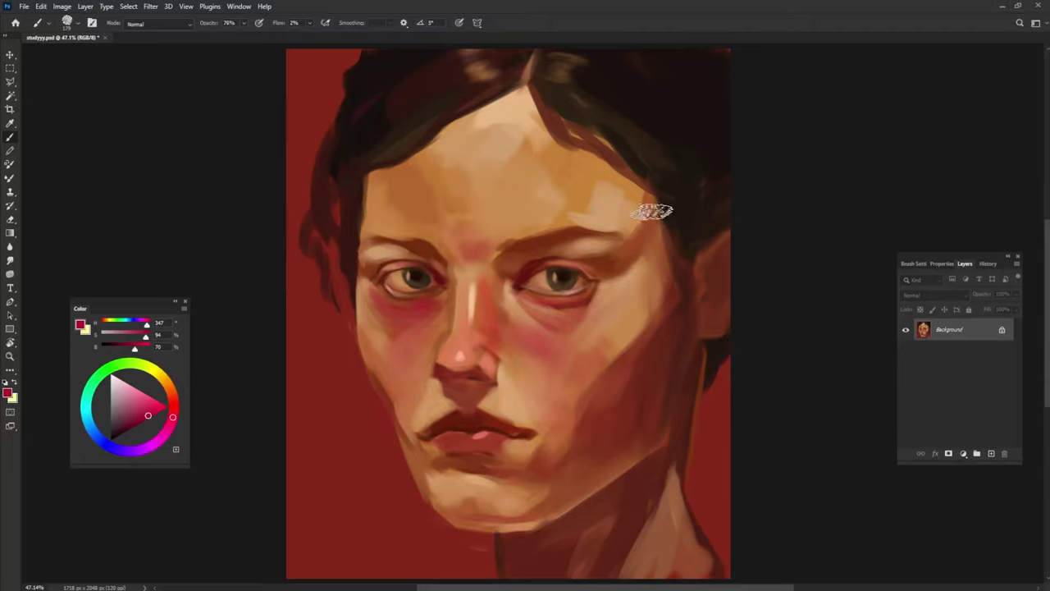
Refine the temple hairline, the shadow under the lower lip, the mouth corners and the cheek with sampled browns, reds and skin tones.
{"action": "left_click", "coordinate": [628, 153], "text": "alt"}
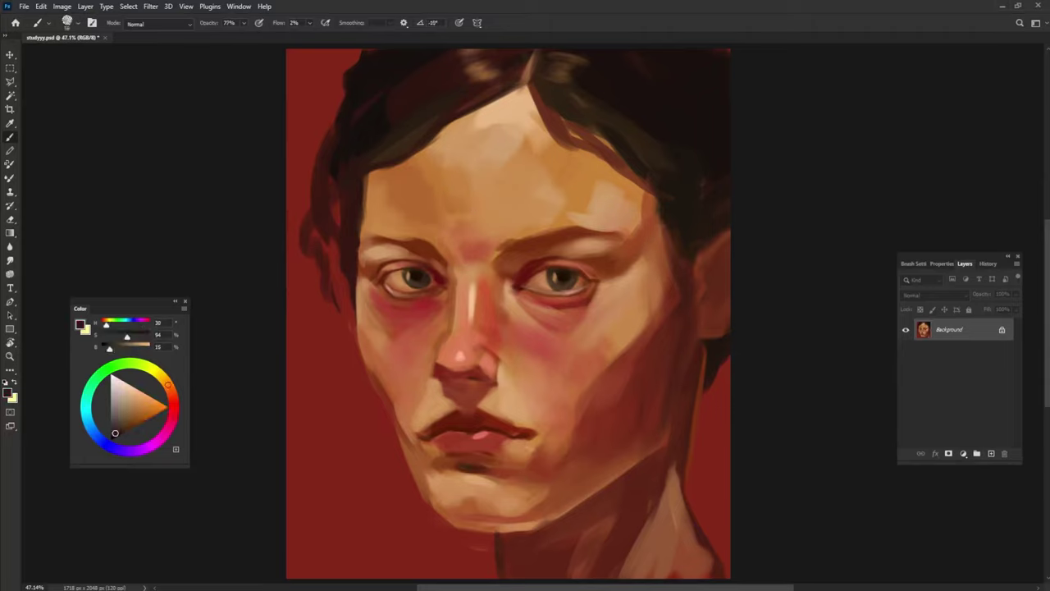
{"action": "left_click", "coordinate": [504, 469], "text": "alt"}
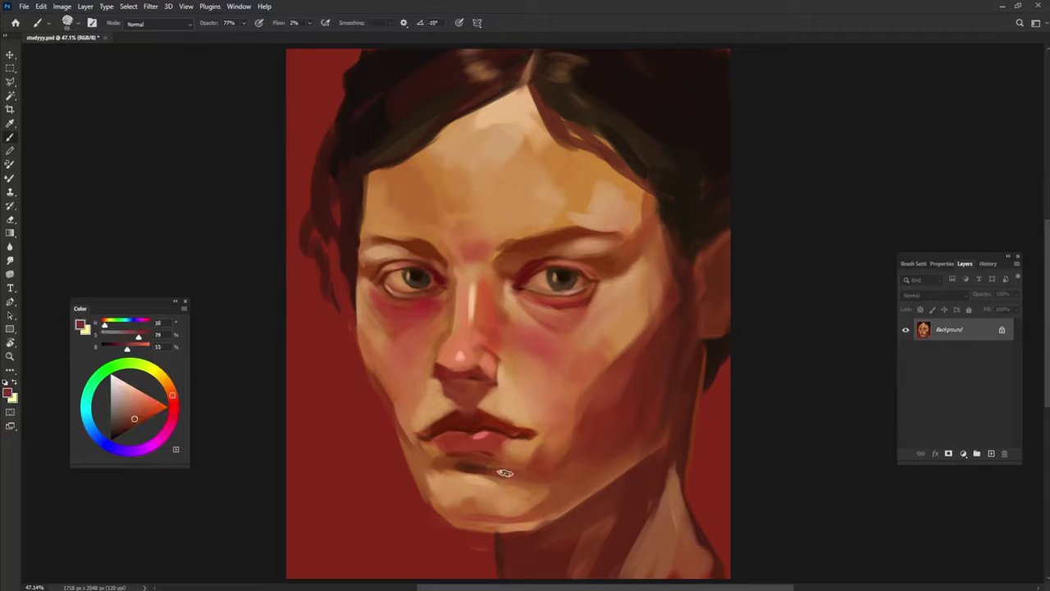
{"action": "left_click", "coordinate": [461, 436], "text": "alt"}
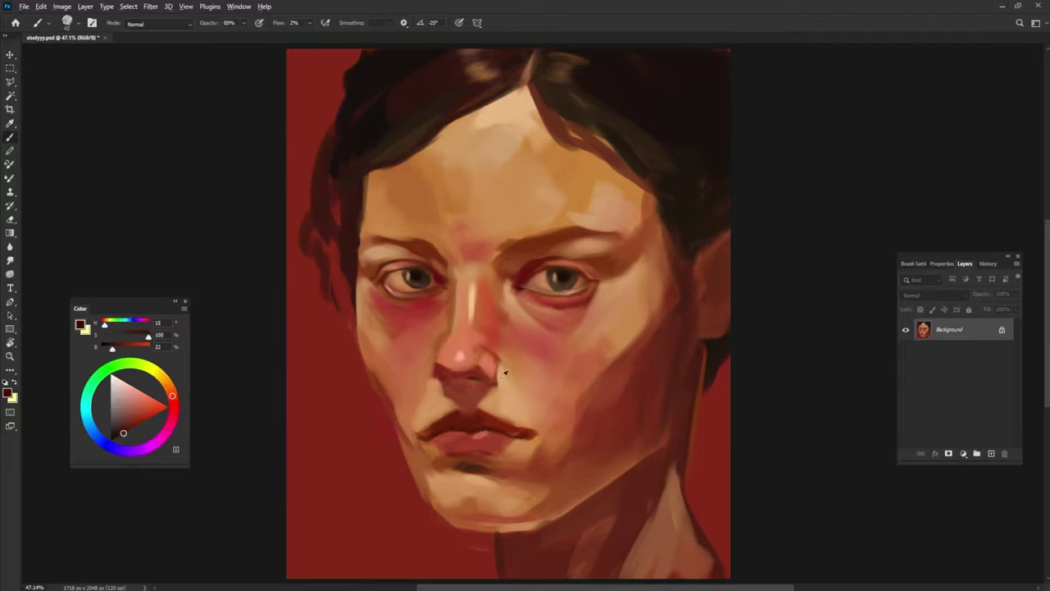
{"action": "left_click", "coordinate": [428, 429], "text": "alt"}
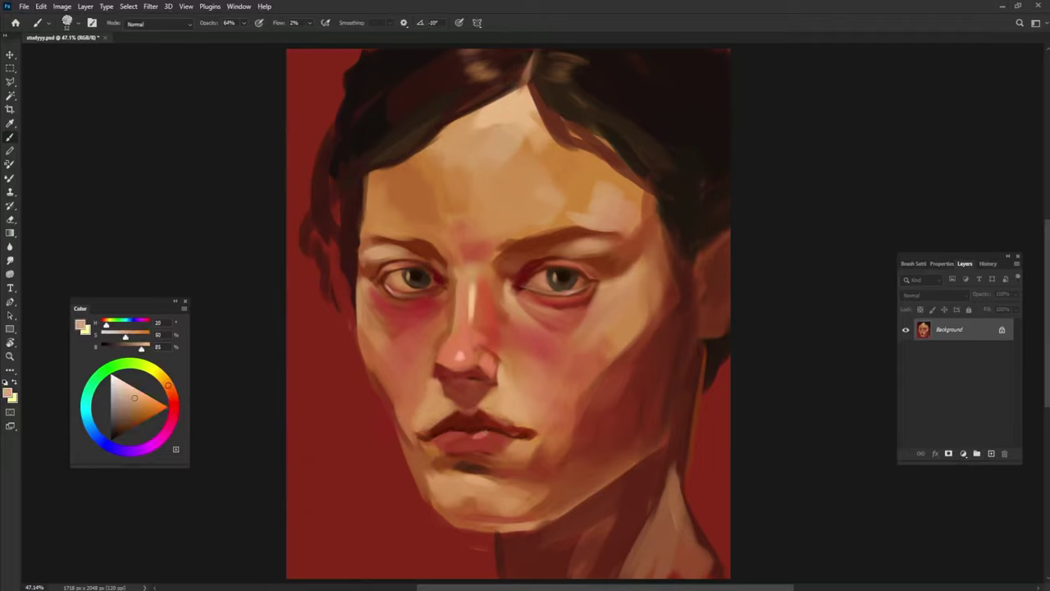
{"action": "key", "text": "6"}
{"action": "left_click", "coordinate": [574, 403], "text": "alt"}
Raise the brush flow to 23% and define the ear's folds, earlobe and the neck edge below it with sampled dark browns and reds.
{"action": "left_click", "coordinate": [710, 357], "text": "alt"}
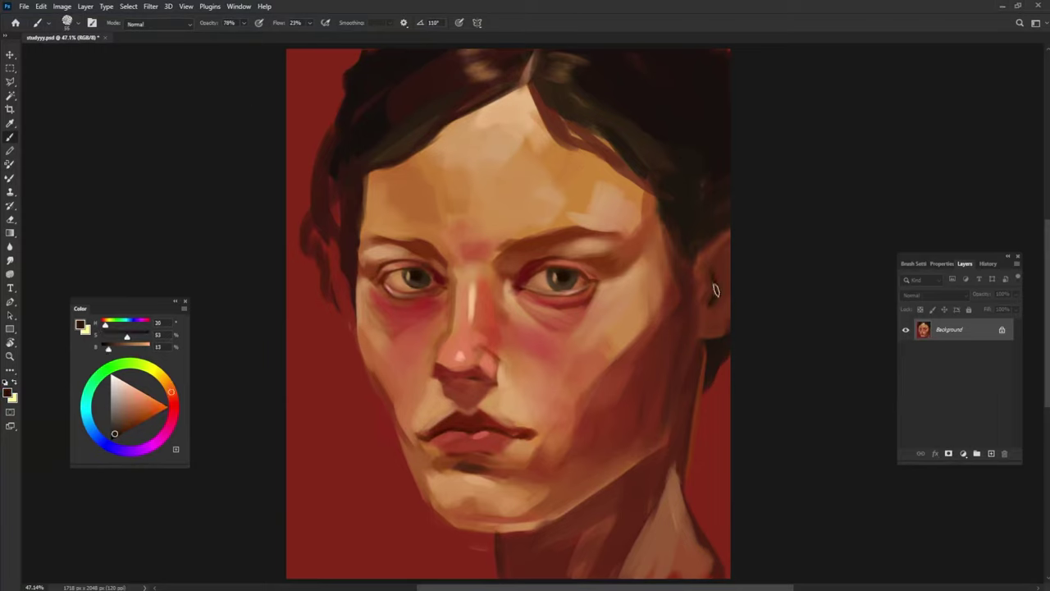
{"action": "left_click", "coordinate": [715, 271], "text": "alt"}
{"action": "left_click", "coordinate": [706, 326], "text": "alt"}
{"action": "left_click", "coordinate": [722, 293], "text": "alt"}
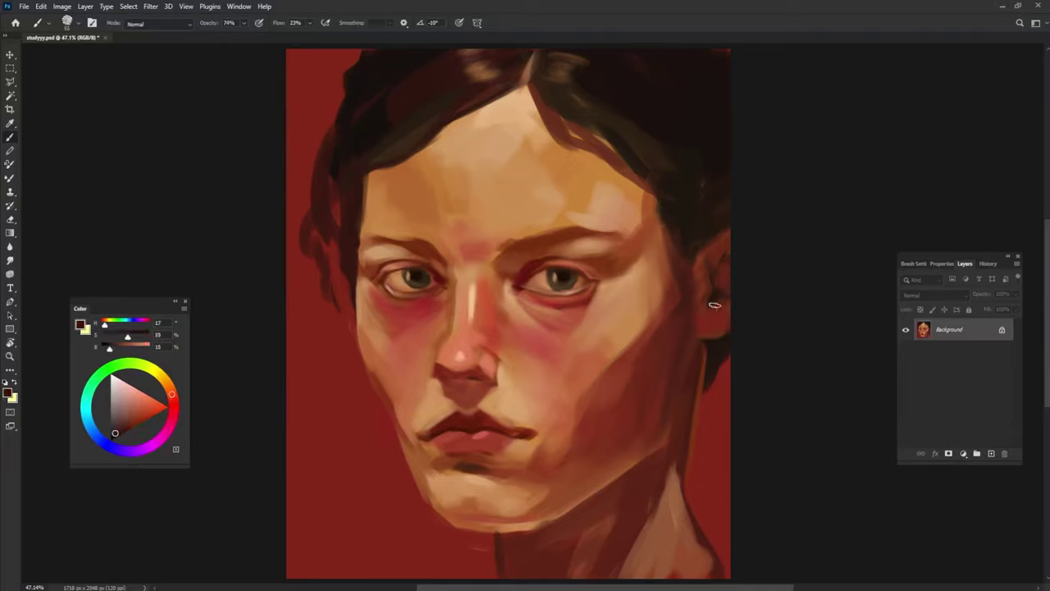
{"action": "left_click", "coordinate": [139, 400]}
{"action": "left_click_drag", "start_coordinate": [140, 400], "coordinate": [133, 420]}
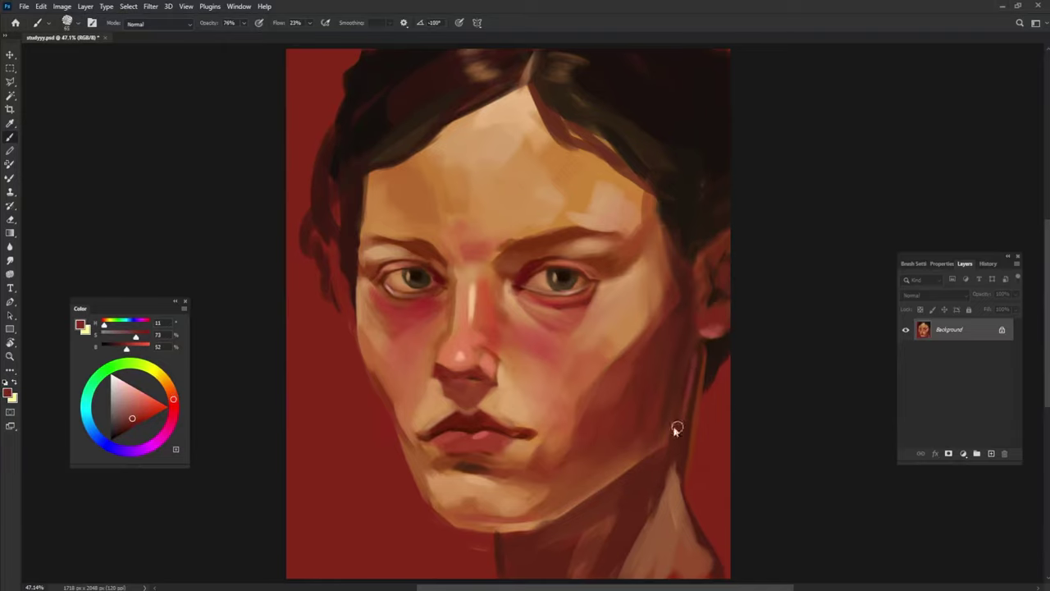
{"action": "left_click", "coordinate": [685, 367], "text": "alt"}
{"action": "mouse_move", "coordinate": [694, 414]}
{"action": "left_mouse_down"}
{"action": "mouse_move", "coordinate": [727, 368]}
{"action": "mouse_move", "coordinate": [722, 386]}
{"action": "left_mouse_up"}
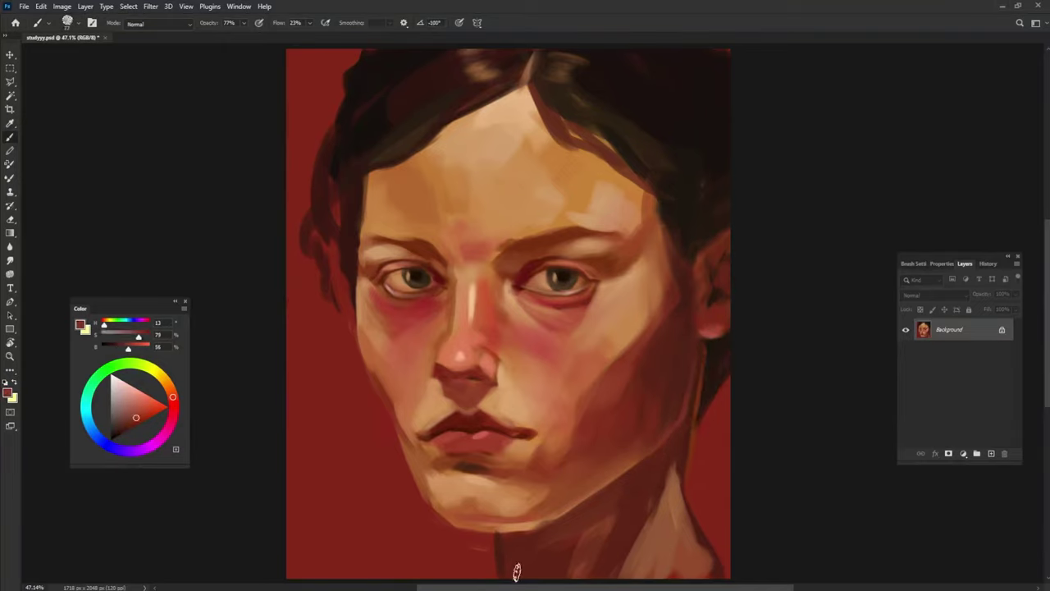
Reshape the lips and clean up the mouth corners with sampled pinks, dark reds and light skin tones.
{"action": "left_click", "coordinate": [434, 394], "text": "alt"}
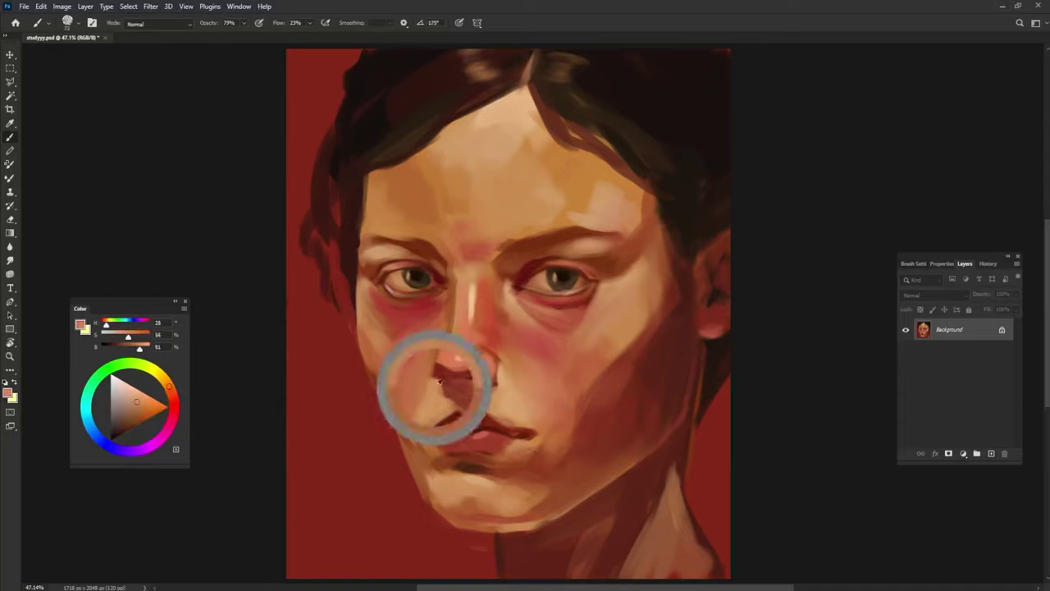
{"action": "left_click", "coordinate": [457, 443], "text": "alt"}
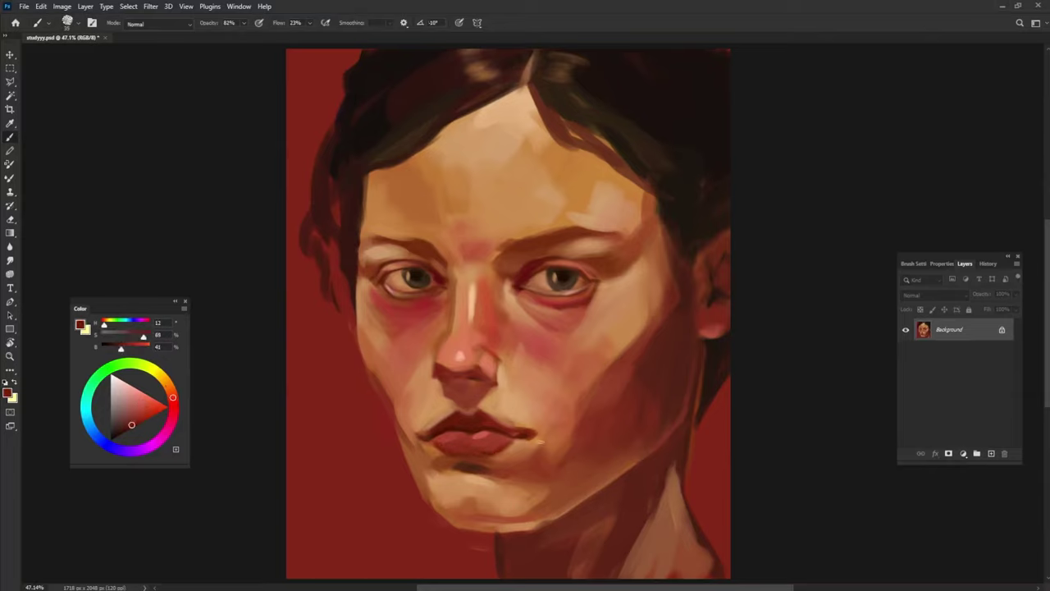
{"action": "left_click", "coordinate": [480, 420], "text": "alt"}
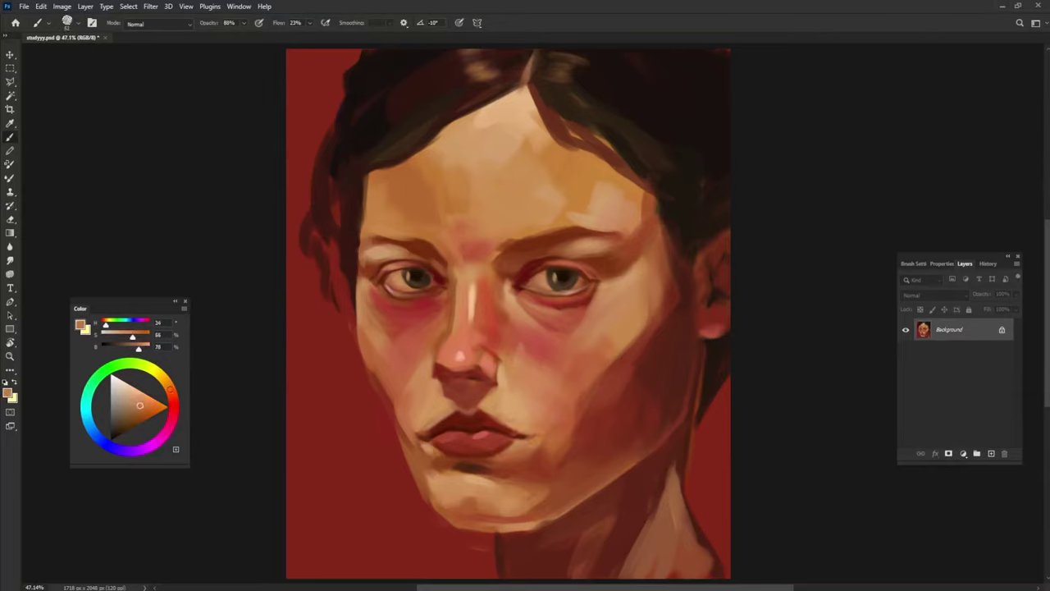
{"action": "left_click", "coordinate": [569, 300], "text": "alt"}
Paint a dark contour down the back of the neck to the shoulder with sampled shadow colors.
{"action": "left_click", "coordinate": [661, 420], "text": "alt"}
{"action": "mouse_move", "coordinate": [687, 402]}
{"action": "left_mouse_down"}
{"action": "mouse_move", "coordinate": [692, 500]}
{"action": "mouse_move", "coordinate": [725, 574]}
{"action": "left_mouse_up"}
{"action": "left_click", "coordinate": [506, 541], "text": "alt"}
Model the chin and soften the jaw edge with broad strokes of sampled browns and skin tones.
{"action": "left_click", "coordinate": [480, 497], "text": "alt"}
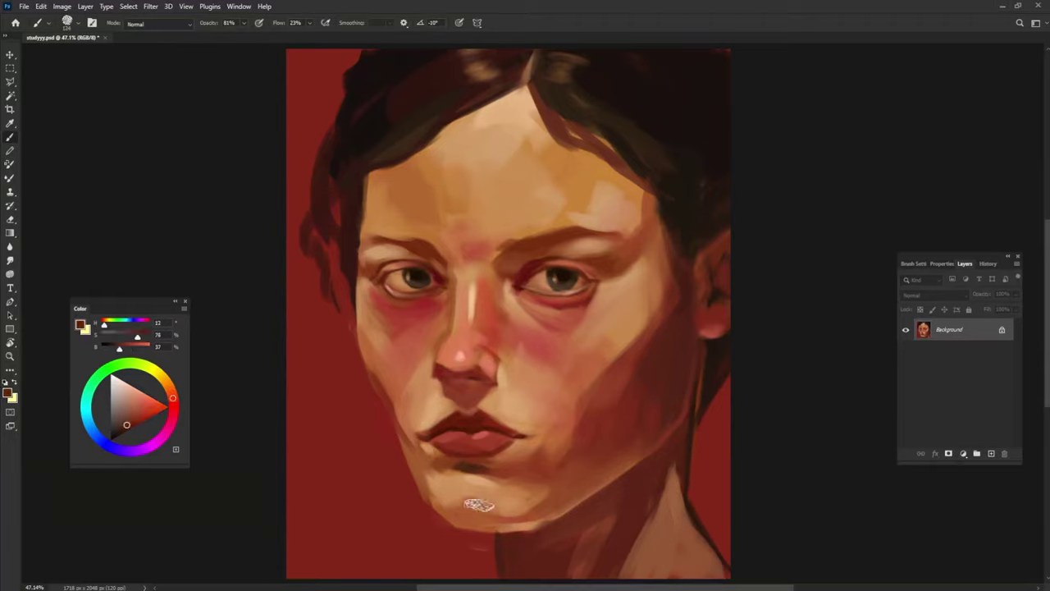
{"action": "mouse_move", "coordinate": [481, 497]}
{"action": "left_mouse_down"}
{"action": "mouse_move", "coordinate": [531, 481]}
{"action": "mouse_move", "coordinate": [530, 519]}
{"action": "mouse_move", "coordinate": [590, 469]}
{"action": "left_mouse_up"}
{"action": "left_click", "coordinate": [536, 484], "text": "alt"}
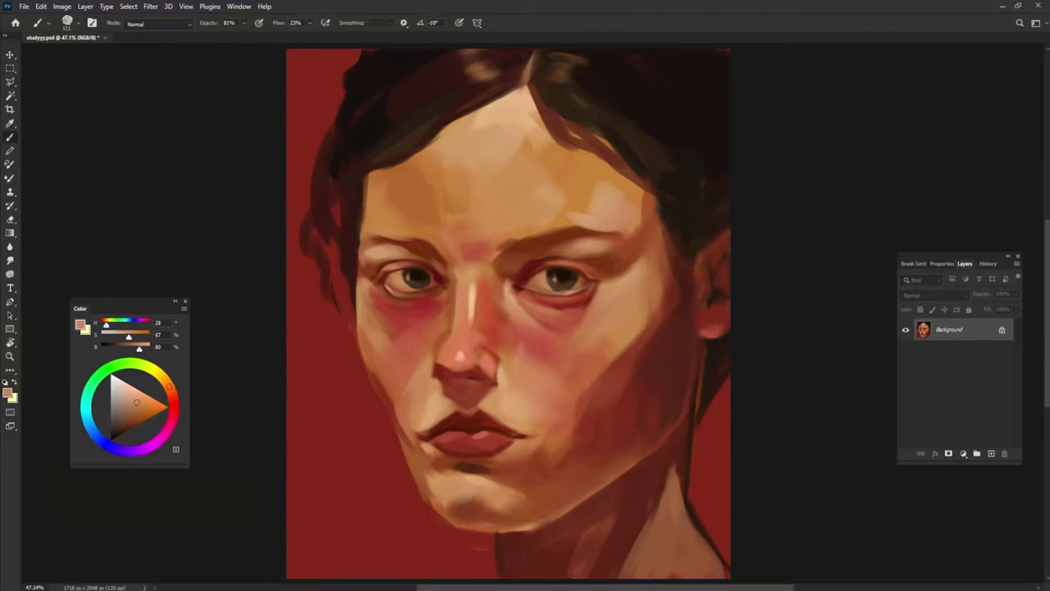
{"action": "left_click_drag", "start_coordinate": [433, 492], "coordinate": [432, 474]}
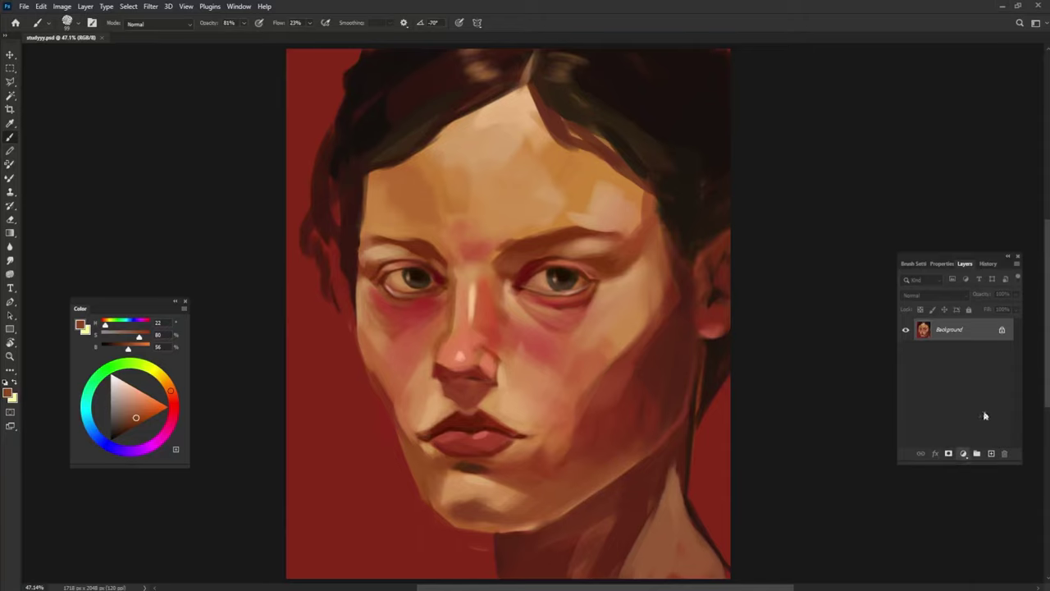
Add a Color Lookup adjustment layer that turns the whole portrait into dark, cool night tones.
{"action": "left_click", "coordinate": [963, 453]}
{"action": "left_click", "coordinate": [968, 361]}
{"action": "left_click", "coordinate": [979, 310]}
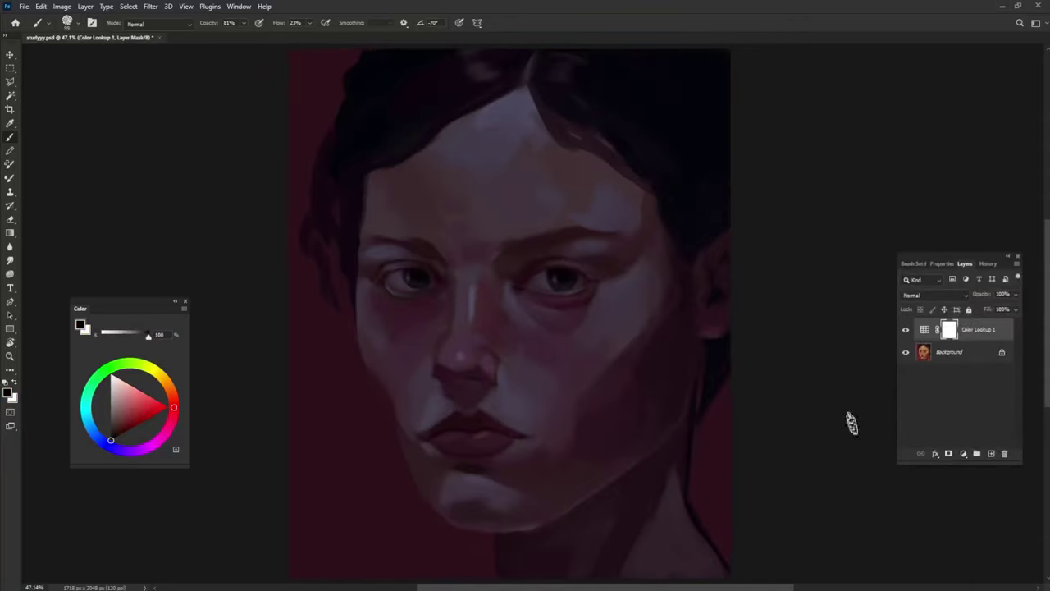
Set the brush flow to 38% and mask out an angular lit shape across the forehead, right eye, nose, cheek, mouth and chin.
{"action": "left_click_drag", "start_coordinate": [507, 121], "coordinate": [484, 256]}
{"action": "key", "text": "shift+3"}
{"action": "key", "text": "shift+8"}
{"action": "mouse_move", "coordinate": [503, 119]}
{"action": "left_mouse_down"}
{"action": "mouse_move", "coordinate": [586, 130]}
{"action": "mouse_move", "coordinate": [617, 349]}
{"action": "mouse_move", "coordinate": [501, 464]}
{"action": "mouse_move", "coordinate": [423, 341]}
{"action": "mouse_move", "coordinate": [425, 190]}
{"action": "mouse_move", "coordinate": [539, 407]}
{"action": "mouse_move", "coordinate": [497, 283]}
{"action": "mouse_move", "coordinate": [498, 224]}
{"action": "mouse_move", "coordinate": [457, 210]}
{"action": "mouse_move", "coordinate": [584, 278]}
{"action": "mouse_move", "coordinate": [442, 352]}
{"action": "mouse_move", "coordinate": [472, 430]}
{"action": "mouse_move", "coordinate": [611, 238]}
{"action": "mouse_move", "coordinate": [430, 209]}
{"action": "mouse_move", "coordinate": [510, 112]}
{"action": "mouse_move", "coordinate": [507, 129]}
{"action": "mouse_move", "coordinate": [481, 145]}
{"action": "mouse_move", "coordinate": [647, 190]}
{"action": "mouse_move", "coordinate": [644, 347]}
{"action": "mouse_move", "coordinate": [604, 363]}
{"action": "mouse_move", "coordinate": [640, 331]}
{"action": "mouse_move", "coordinate": [658, 177]}
{"action": "mouse_move", "coordinate": [605, 223]}
{"action": "mouse_move", "coordinate": [542, 475]}
{"action": "mouse_move", "coordinate": [451, 376]}
{"action": "mouse_move", "coordinate": [469, 455]}
{"action": "mouse_move", "coordinate": [427, 347]}
{"action": "mouse_move", "coordinate": [493, 187]}
{"action": "mouse_move", "coordinate": [485, 413]}
{"action": "left_mouse_up"}
{"action": "key", "text": "x"}
{"action": "key", "text": "x"}
{"action": "mouse_move", "coordinate": [492, 465]}
{"action": "left_mouse_down"}
{"action": "mouse_move", "coordinate": [621, 301]}
{"action": "mouse_move", "coordinate": [498, 528]}
{"action": "mouse_move", "coordinate": [607, 246]}
{"action": "mouse_move", "coordinate": [459, 312]}
{"action": "mouse_move", "coordinate": [508, 501]}
{"action": "mouse_move", "coordinate": [501, 497]}
{"action": "mouse_move", "coordinate": [579, 462]}
{"action": "mouse_move", "coordinate": [534, 508]}
{"action": "left_mouse_up"}
{"action": "key", "text": "e"}
{"action": "key", "text": "b"}
Refine the mask's light edge along the temple, cheek and chin, alternating white and black to form crisp angular borders.
{"action": "key", "text": "x"}
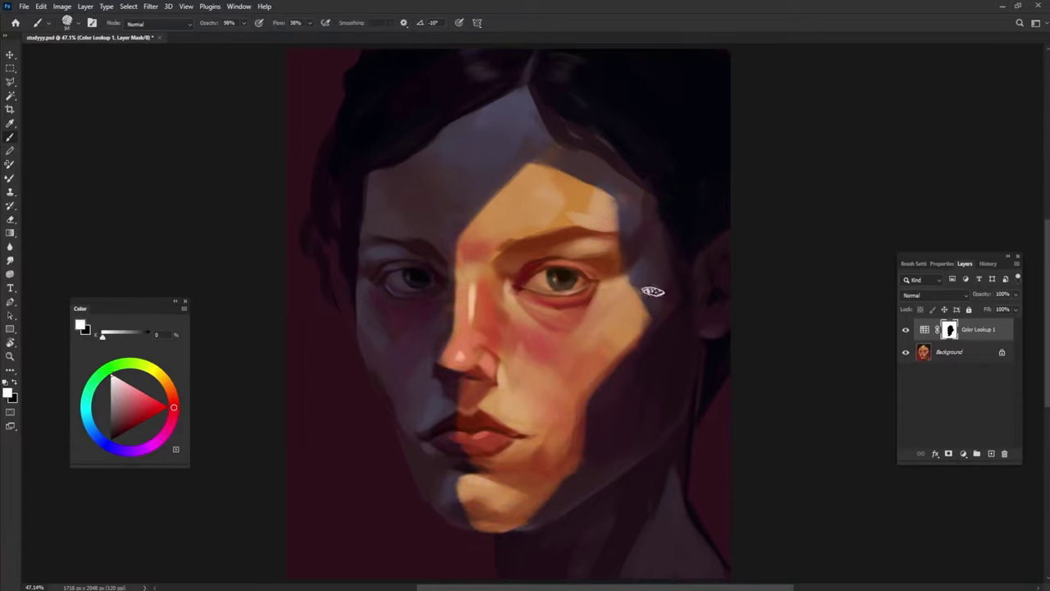
{"action": "mouse_move", "coordinate": [623, 254]}
{"action": "left_mouse_down"}
{"action": "mouse_move", "coordinate": [626, 368]}
{"action": "mouse_move", "coordinate": [539, 567]}
{"action": "mouse_move", "coordinate": [466, 476]}
{"action": "mouse_move", "coordinate": [459, 434]}
{"action": "mouse_move", "coordinate": [455, 501]}
{"action": "mouse_move", "coordinate": [529, 503]}
{"action": "mouse_move", "coordinate": [590, 485]}
{"action": "left_mouse_up"}
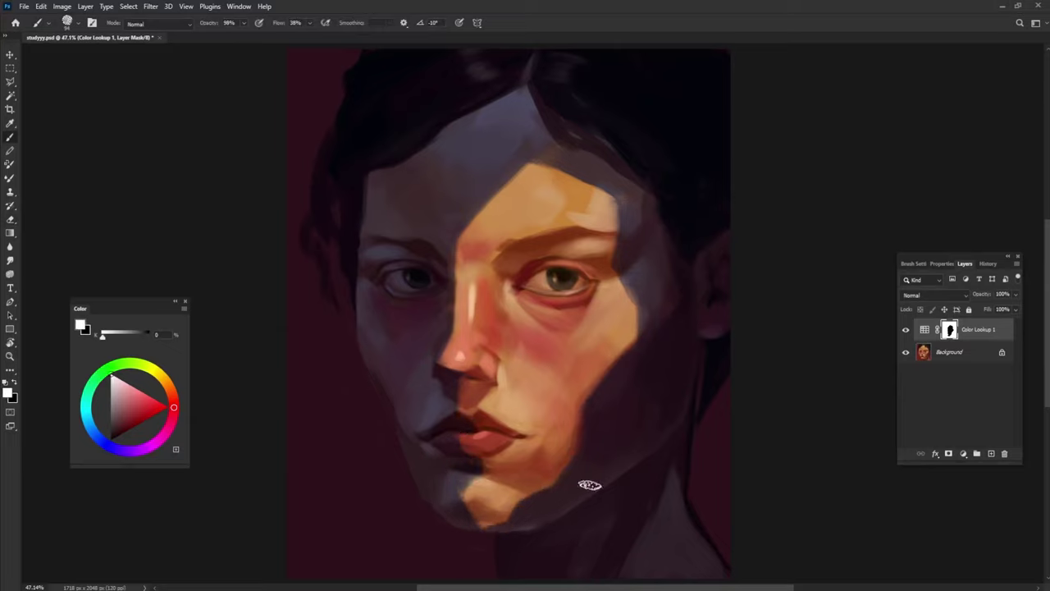
{"action": "key", "text": "x"}
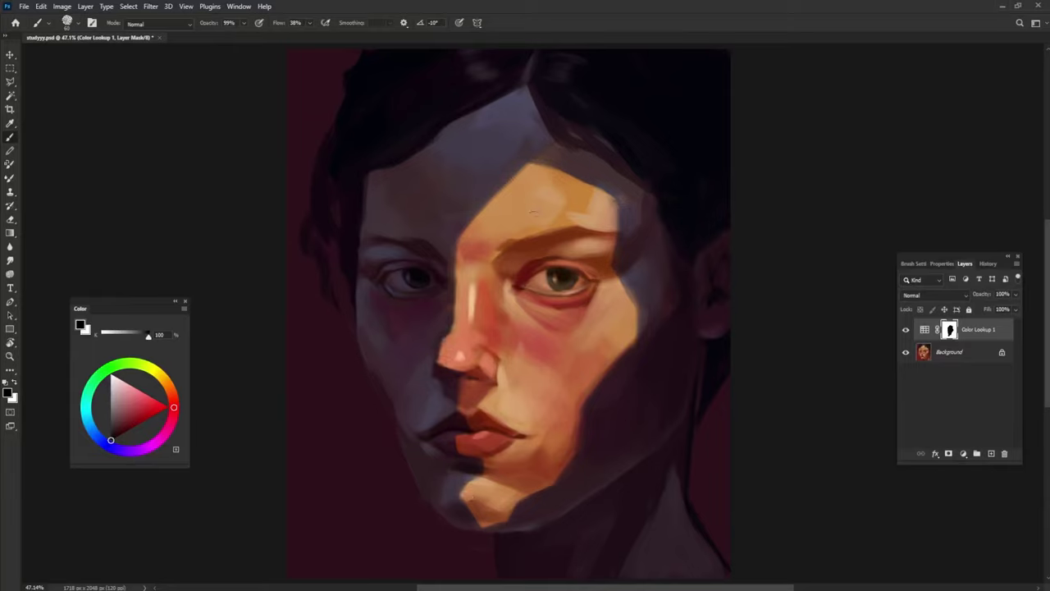
{"action": "mouse_move", "coordinate": [584, 184]}
{"action": "left_mouse_down"}
{"action": "mouse_move", "coordinate": [612, 197]}
{"action": "mouse_move", "coordinate": [628, 252]}
{"action": "left_mouse_up"}
{"action": "key", "text": "x"}
{"action": "mouse_move", "coordinate": [622, 182]}
{"action": "left_mouse_down"}
{"action": "mouse_move", "coordinate": [629, 274]}
{"action": "mouse_move", "coordinate": [612, 241]}
{"action": "mouse_move", "coordinate": [635, 344]}
{"action": "mouse_move", "coordinate": [621, 368]}
{"action": "left_mouse_up"}
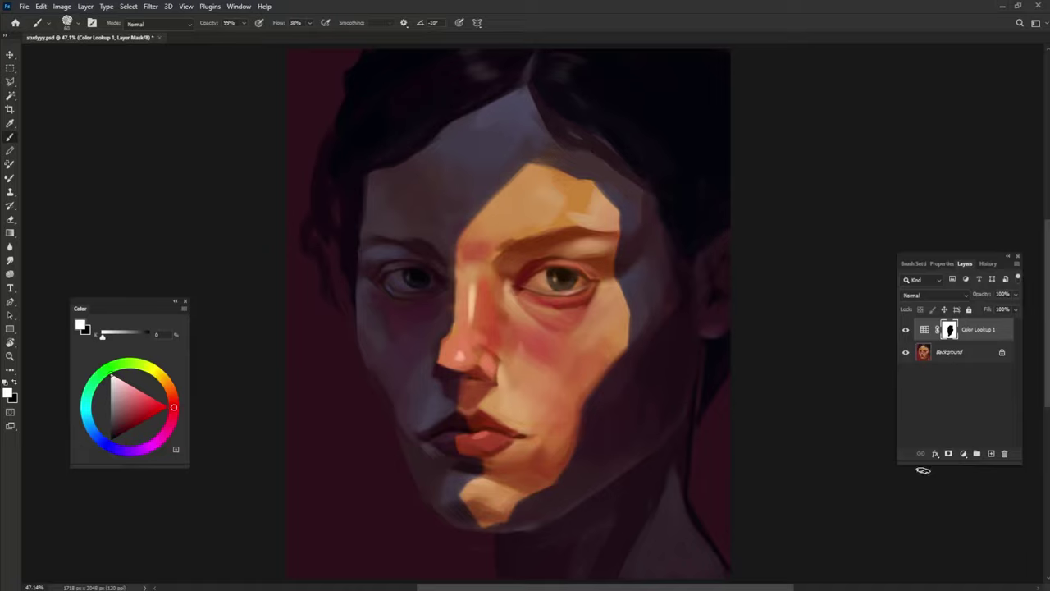
Select the lit shape from the mask, add a second Color Lookup layer that warms it and lower its opacity.
{"action": "left_click", "coordinate": [949, 329], "text": "ctrl"}
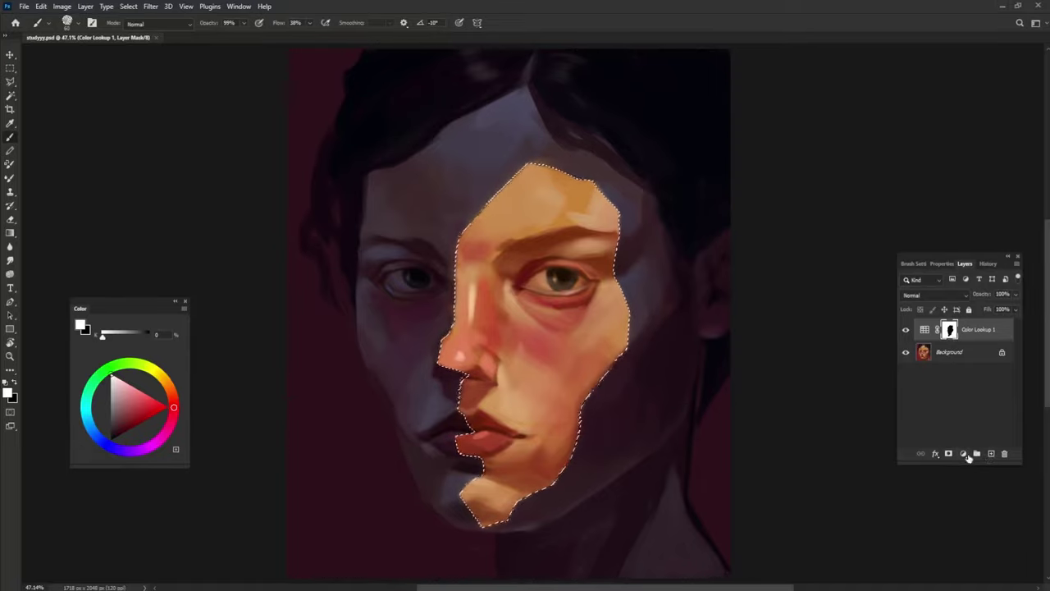
{"action": "left_click", "coordinate": [963, 452]}
{"action": "left_click", "coordinate": [976, 299]}
{"action": "left_click", "coordinate": [965, 263]}
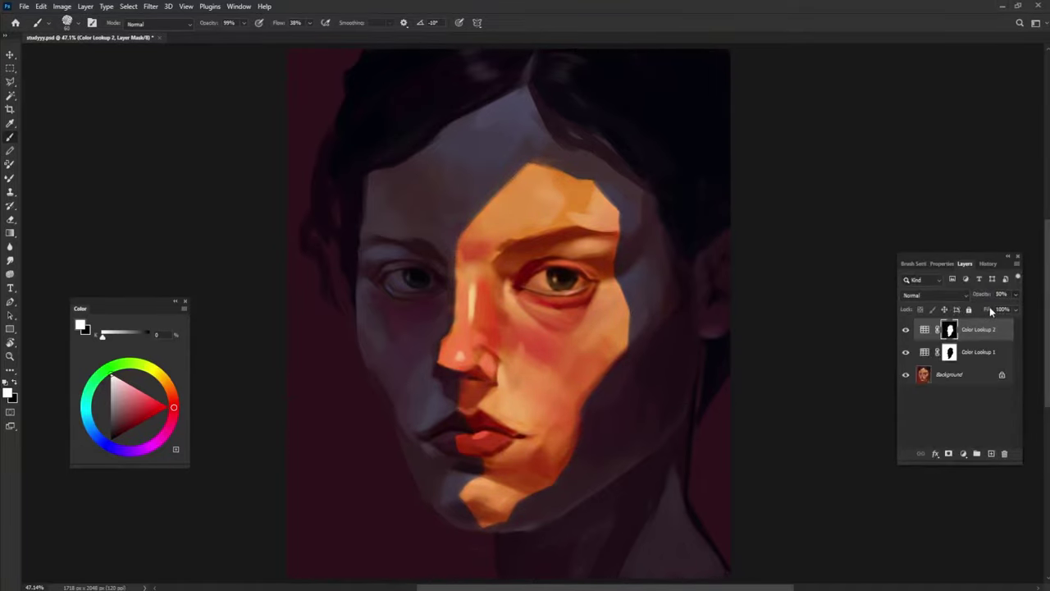
Enrich the lit cheek, forehead and eye area with sampled oranges on a new layer, using 15% brush flow.
{"action": "scroll", "coordinate": [621, 456], "scroll_direction": "down", "scroll_amount": 3}
{"action": "scroll", "coordinate": [656, 454], "scroll_direction": "up", "scroll_amount": 2}
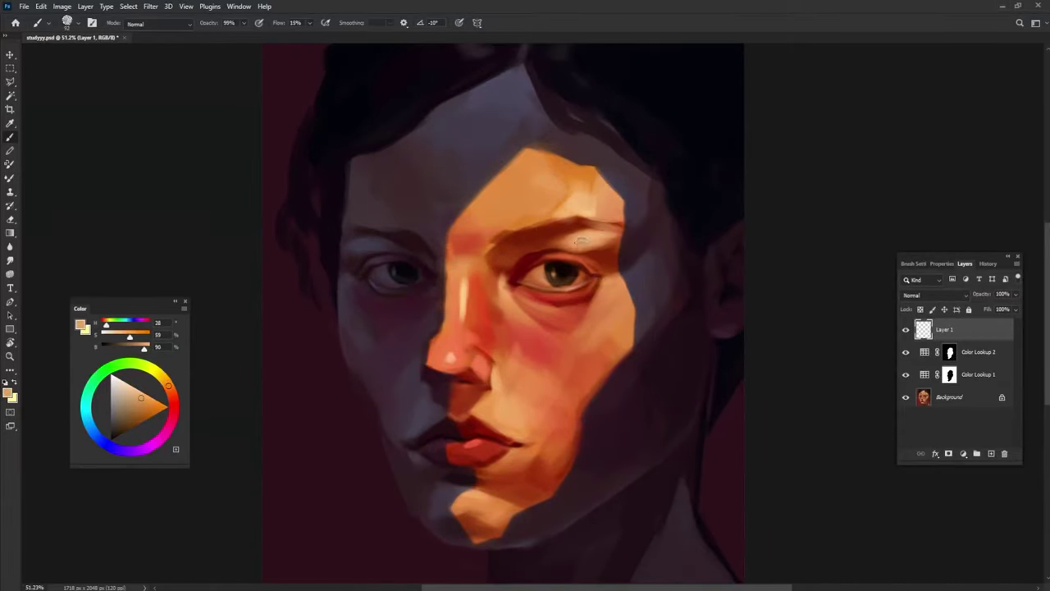
{"action": "mouse_move", "coordinate": [557, 324]}
{"action": "left_mouse_down"}
{"action": "mouse_move", "coordinate": [572, 330]}
{"action": "mouse_move", "coordinate": [533, 361]}
{"action": "mouse_move", "coordinate": [610, 319]}
{"action": "mouse_move", "coordinate": [562, 380]}
{"action": "mouse_move", "coordinate": [574, 344]}
{"action": "mouse_move", "coordinate": [550, 394]}
{"action": "mouse_move", "coordinate": [575, 374]}
{"action": "mouse_move", "coordinate": [493, 517]}
{"action": "left_mouse_up"}
{"action": "left_click", "coordinate": [564, 322], "text": "alt"}
{"action": "key", "text": "e"}
{"action": "key", "text": "b"}
{"action": "left_click", "coordinate": [566, 328], "text": "alt"}
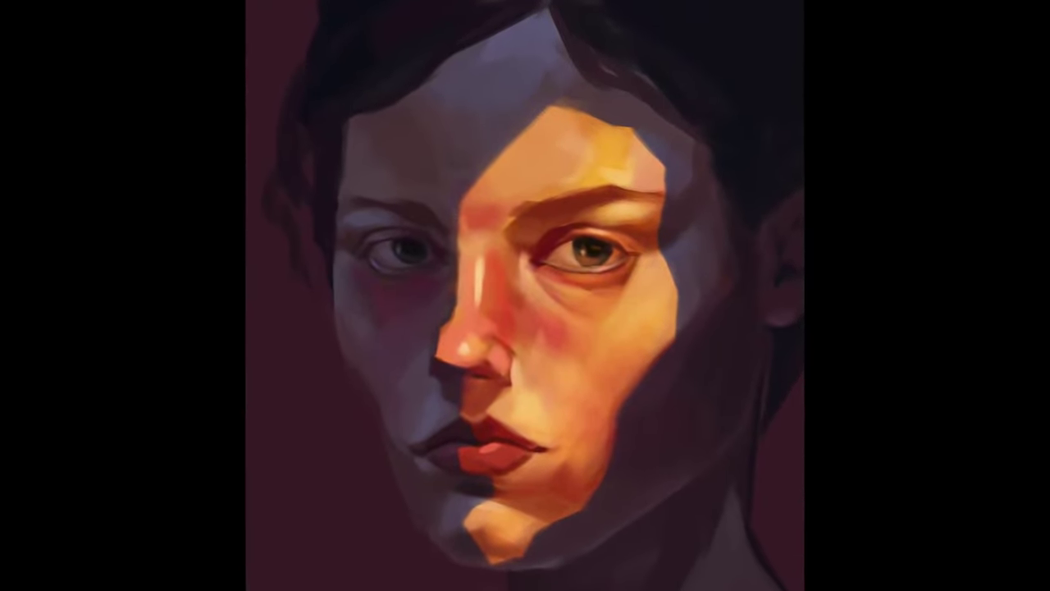
Sketch near-black construction lines on the new crimson canvas: the front face contour, a horizontal eye line and two vertical face guides.
{"action": "mouse_move", "coordinate": [352, 282]}
{"action": "left_mouse_down"}
{"action": "mouse_move", "coordinate": [364, 368]}
{"action": "mouse_move", "coordinate": [394, 433]}
{"action": "left_mouse_up"}
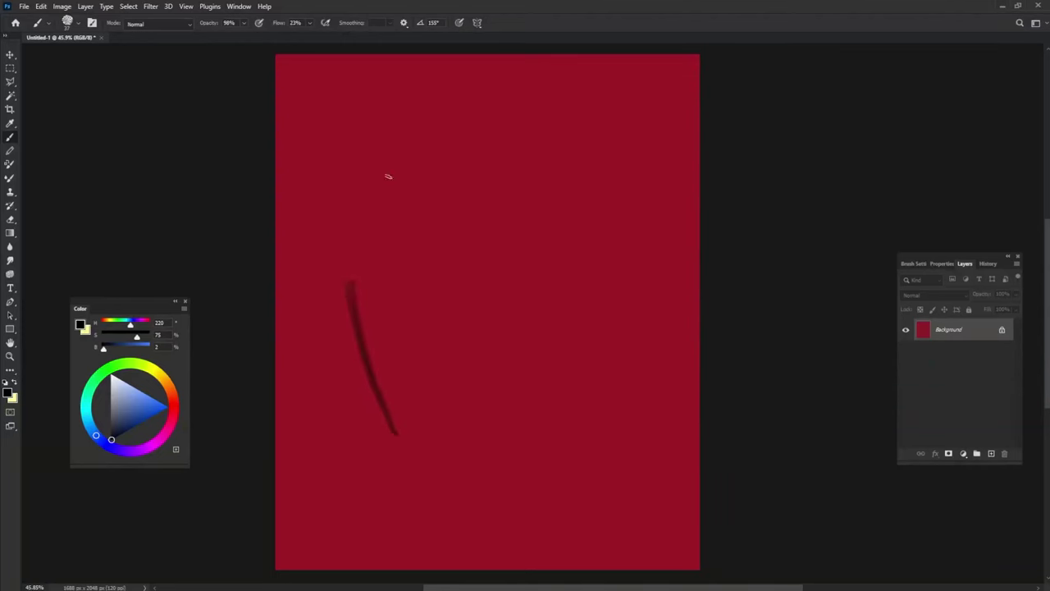
{"action": "left_click_drag", "start_coordinate": [392, 135], "coordinate": [400, 458]}
{"action": "mouse_move", "coordinate": [330, 242]}
{"action": "left_mouse_down"}
{"action": "mouse_move", "coordinate": [613, 256]}
{"action": "mouse_move", "coordinate": [644, 232]}
{"action": "left_mouse_up"}
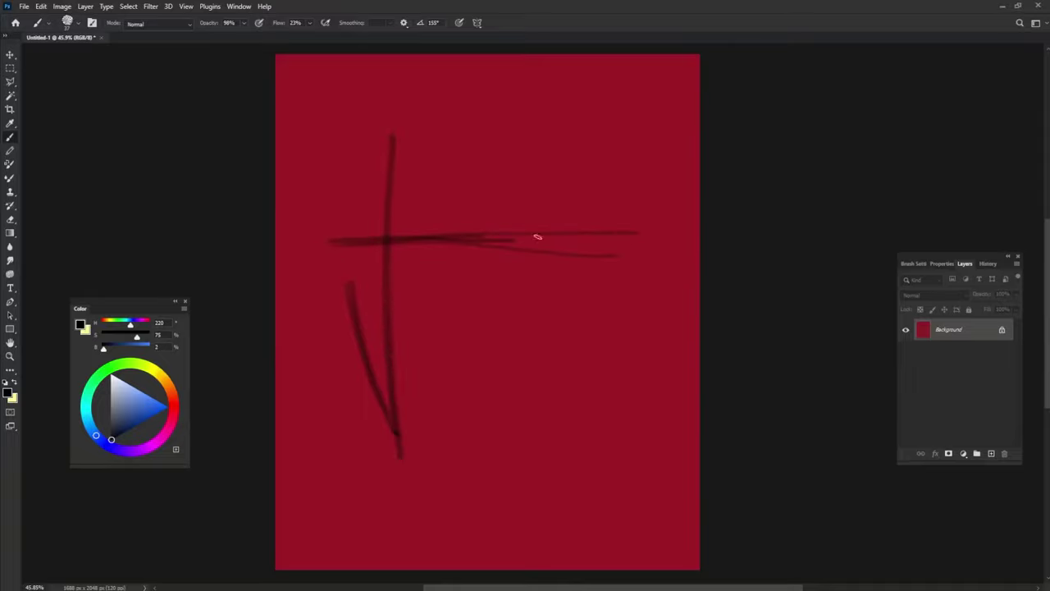
{"action": "left_click_drag", "start_coordinate": [541, 177], "coordinate": [543, 330]}
{"action": "left_click_drag", "start_coordinate": [545, 179], "coordinate": [548, 422]}
Sketch the chin and angular jawline, the ear, and the brow and eye-socket contour at the front of the face.
{"action": "mouse_move", "coordinate": [575, 380]}
{"action": "left_mouse_down"}
{"action": "mouse_move", "coordinate": [384, 458]}
{"action": "mouse_move", "coordinate": [449, 435]}
{"action": "left_mouse_up"}
{"action": "left_click_drag", "start_coordinate": [554, 353], "coordinate": [509, 438]}
{"action": "left_click_drag", "start_coordinate": [383, 459], "coordinate": [380, 390]}
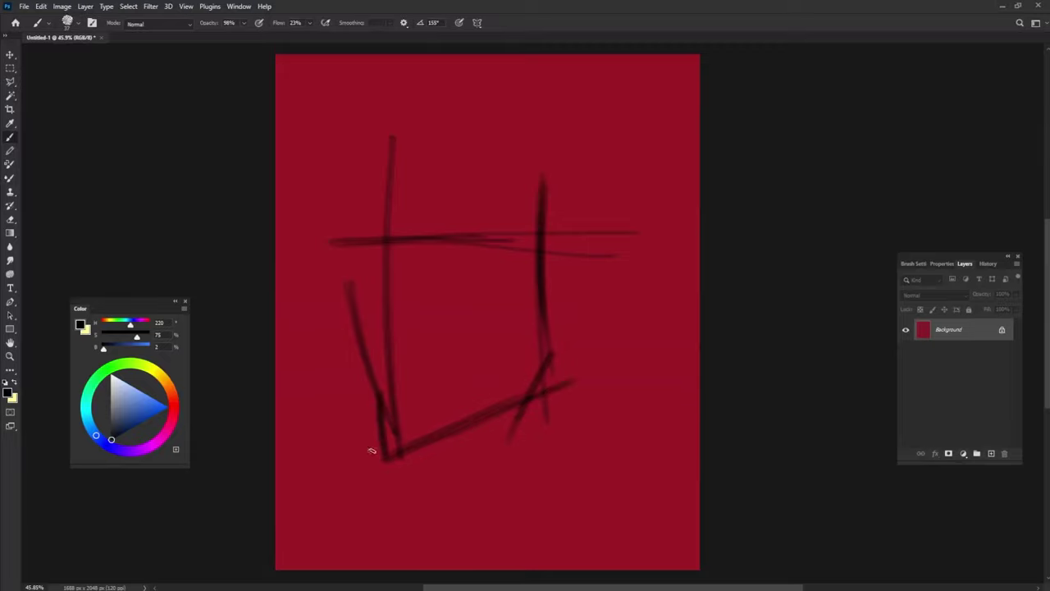
{"action": "mouse_move", "coordinate": [428, 457]}
{"action": "left_mouse_down"}
{"action": "mouse_move", "coordinate": [560, 400]}
{"action": "mouse_move", "coordinate": [564, 352]}
{"action": "mouse_move", "coordinate": [590, 362]}
{"action": "left_mouse_up"}
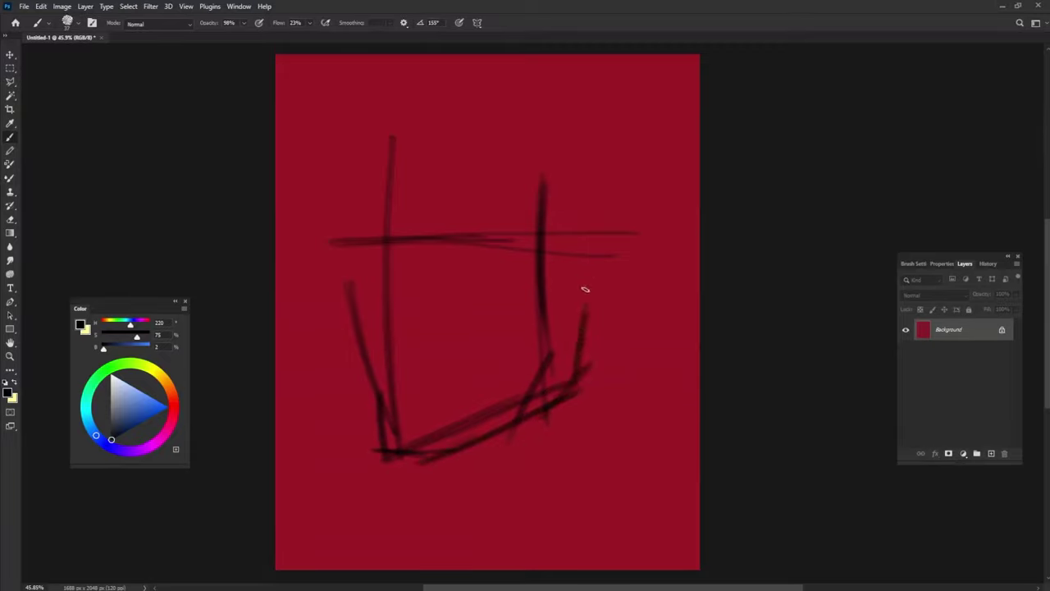
{"action": "mouse_move", "coordinate": [589, 256]}
{"action": "left_mouse_down"}
{"action": "mouse_move", "coordinate": [642, 262]}
{"action": "mouse_move", "coordinate": [591, 321]}
{"action": "left_mouse_up"}
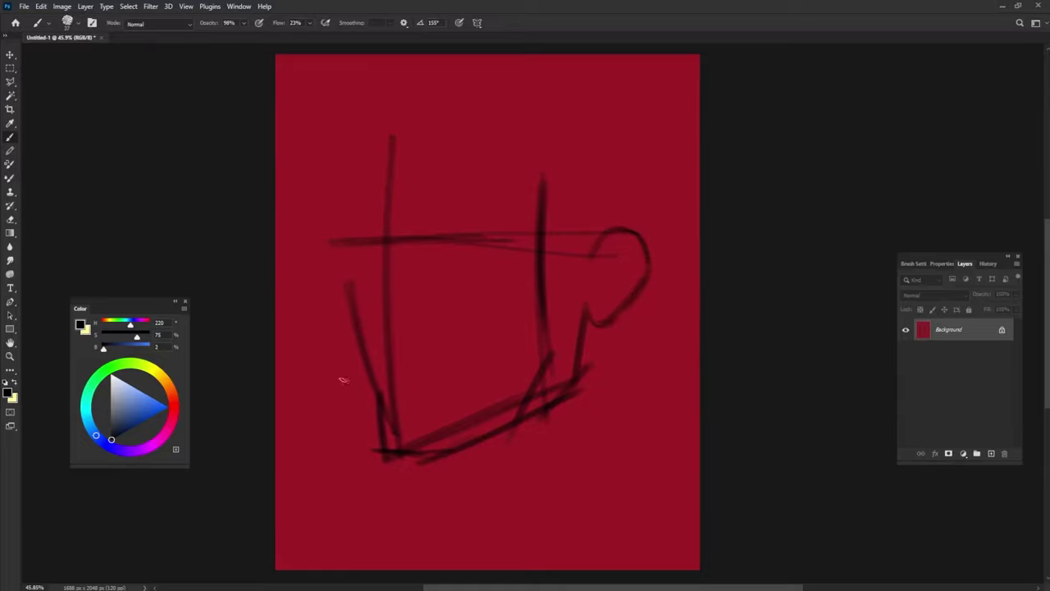
{"action": "left_click_drag", "start_coordinate": [348, 237], "coordinate": [377, 177]}
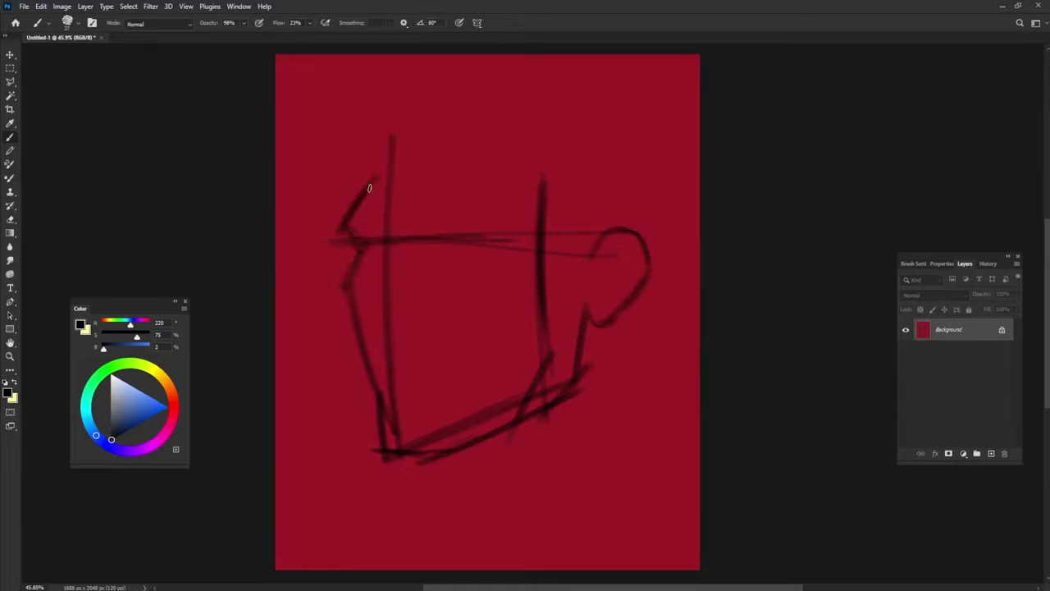
Sketch the forehead and top of the head, and the sloping outline at the back of the head.
{"action": "left_click_drag", "start_coordinate": [378, 109], "coordinate": [616, 74]}
{"action": "mouse_move", "coordinate": [602, 57]}
{"action": "left_mouse_down"}
{"action": "mouse_move", "coordinate": [386, 109]}
{"action": "mouse_move", "coordinate": [688, 212]}
{"action": "left_mouse_up"}
{"action": "left_click_drag", "start_coordinate": [636, 58], "coordinate": [699, 246]}
Sketch the neck below the jaw and ear, with the angular collar and shoulder lines beneath it.
{"action": "mouse_move", "coordinate": [590, 361]}
{"action": "left_mouse_down"}
{"action": "mouse_move", "coordinate": [719, 296]}
{"action": "mouse_move", "coordinate": [547, 456]}
{"action": "left_mouse_up"}
{"action": "left_click_drag", "start_coordinate": [615, 393], "coordinate": [502, 542]}
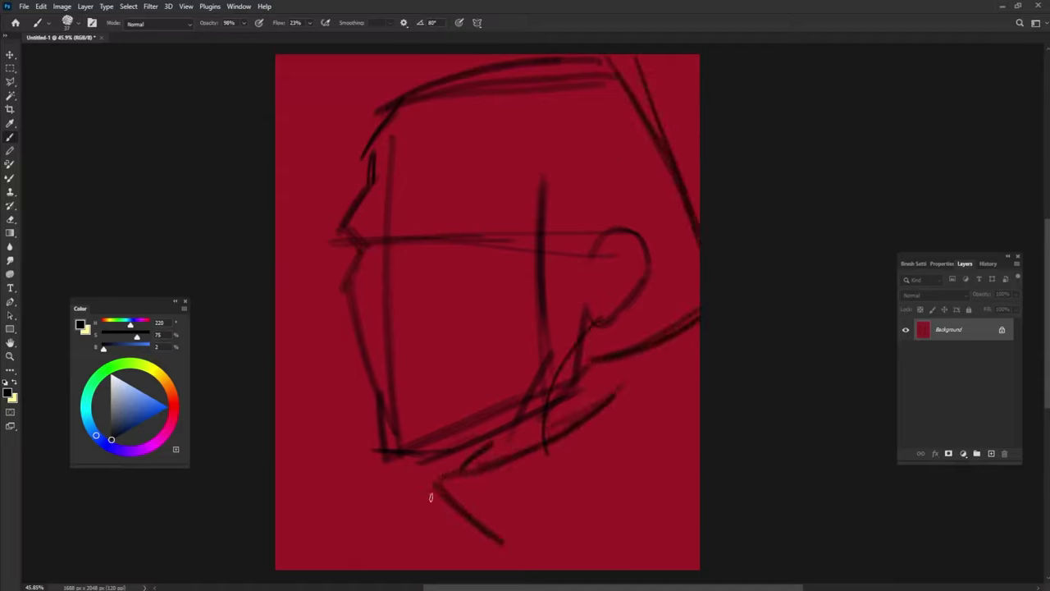
{"action": "mouse_move", "coordinate": [439, 486]}
{"action": "left_mouse_down"}
{"action": "mouse_move", "coordinate": [406, 525]}
{"action": "mouse_move", "coordinate": [461, 518]}
{"action": "left_mouse_up"}
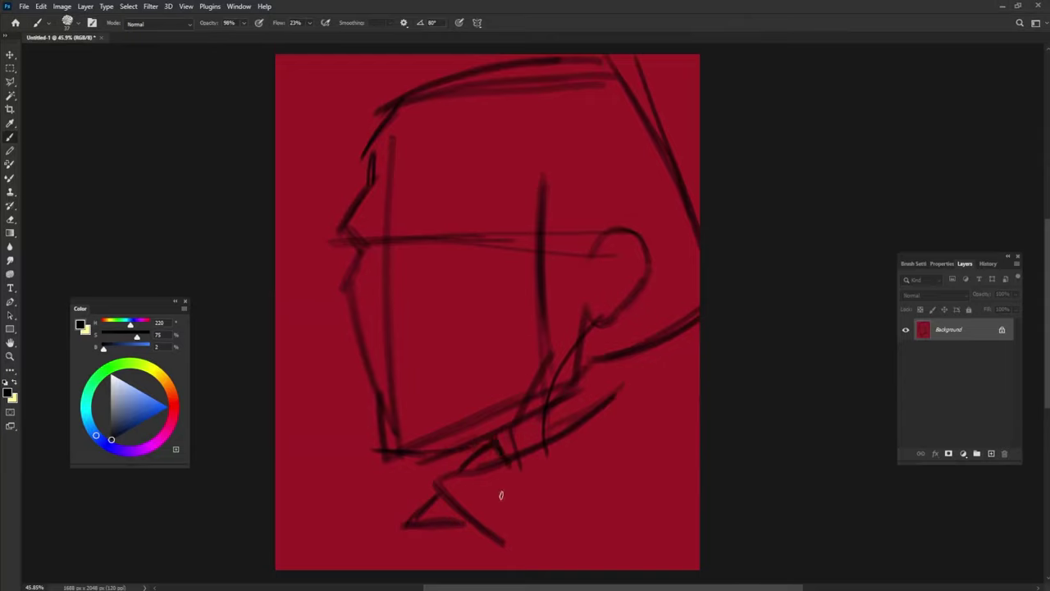
{"action": "mouse_move", "coordinate": [615, 385]}
{"action": "left_mouse_down"}
{"action": "mouse_move", "coordinate": [701, 298]}
{"action": "mouse_move", "coordinate": [671, 474]}
{"action": "mouse_move", "coordinate": [538, 569]}
{"action": "left_mouse_up"}
{"action": "left_click_drag", "start_coordinate": [592, 496], "coordinate": [576, 566]}
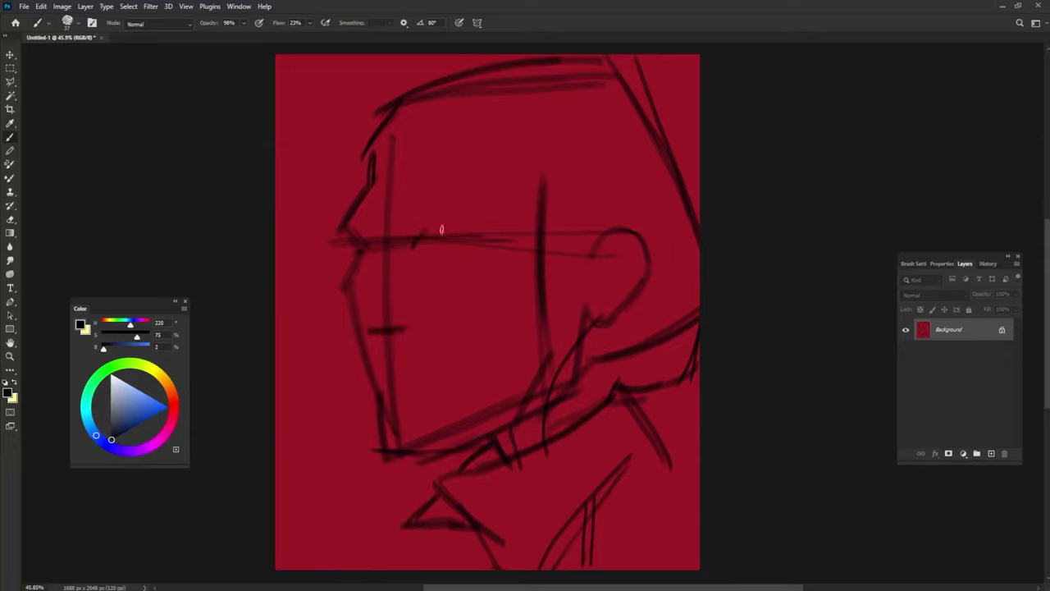
Sketch the eye, eyebrows, nose and mouth, and the hairline from the forehead down to the ear.
{"action": "mouse_move", "coordinate": [424, 229]}
{"action": "left_mouse_down"}
{"action": "mouse_move", "coordinate": [451, 225]}
{"action": "mouse_move", "coordinate": [482, 243]}
{"action": "left_mouse_up"}
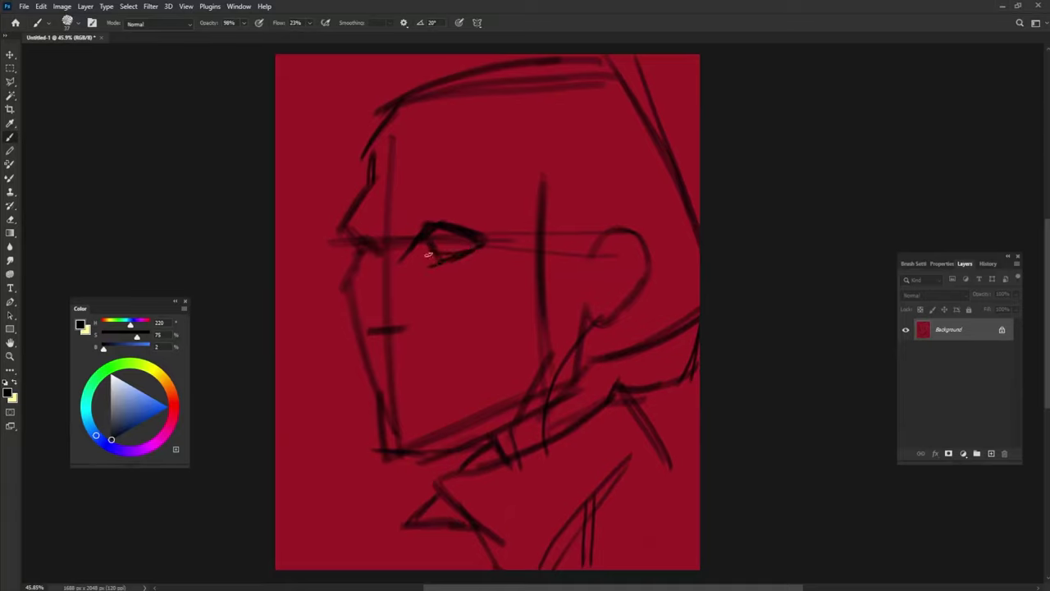
{"action": "left_click_drag", "start_coordinate": [471, 265], "coordinate": [360, 271]}
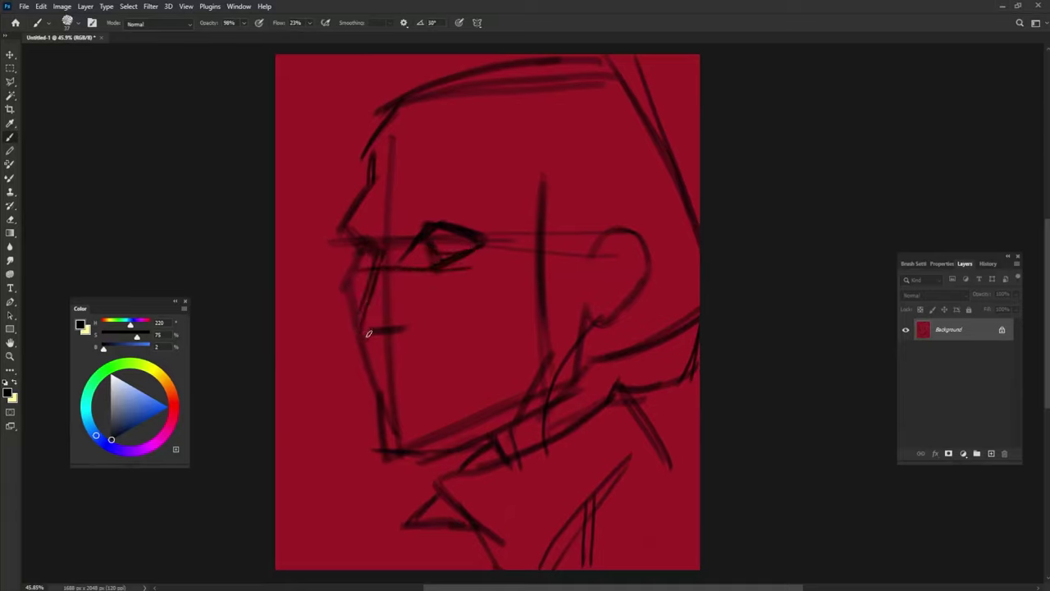
{"action": "mouse_move", "coordinate": [447, 214]}
{"action": "left_mouse_down"}
{"action": "mouse_move", "coordinate": [473, 218]}
{"action": "mouse_move", "coordinate": [412, 205]}
{"action": "mouse_move", "coordinate": [476, 212]}
{"action": "mouse_move", "coordinate": [493, 241]}
{"action": "mouse_move", "coordinate": [464, 207]}
{"action": "left_mouse_up"}
{"action": "mouse_move", "coordinate": [350, 224]}
{"action": "left_mouse_down"}
{"action": "mouse_move", "coordinate": [385, 116]}
{"action": "mouse_move", "coordinate": [518, 171]}
{"action": "left_mouse_up"}
{"action": "mouse_move", "coordinate": [397, 124]}
{"action": "left_mouse_down"}
{"action": "mouse_move", "coordinate": [497, 164]}
{"action": "mouse_move", "coordinate": [541, 229]}
{"action": "mouse_move", "coordinate": [592, 261]}
{"action": "left_mouse_up"}
{"action": "left_click_drag", "start_coordinate": [566, 258], "coordinate": [558, 321]}
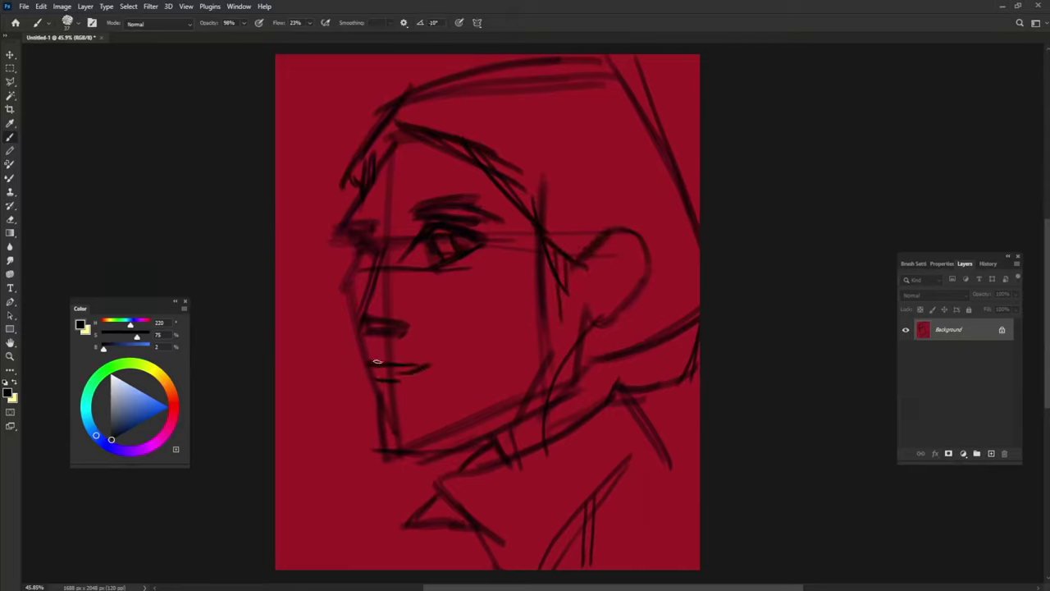
Enlarge the brush and block in the whole face with a translucent dark tone over the red sketch.
{"action": "key", "text": "bracketright"}
{"action": "key", "text": "bracketright"}
{"action": "key", "text": "bracketright"}
{"action": "key", "text": "bracketright"}
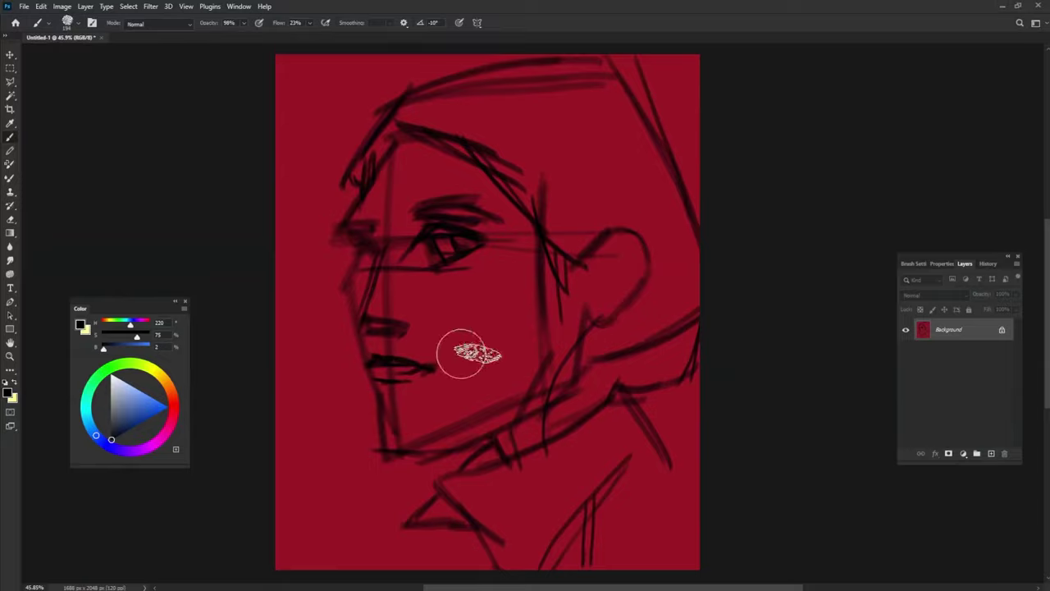
{"action": "mouse_move", "coordinate": [402, 154]}
{"action": "left_mouse_down"}
{"action": "mouse_move", "coordinate": [416, 298]}
{"action": "mouse_move", "coordinate": [555, 320]}
{"action": "mouse_move", "coordinate": [406, 403]}
{"action": "left_mouse_up"}
Set the brush flow to 46% and fill the hair from forehead to nape with a solid near-black mass.
{"action": "left_click", "coordinate": [375, 164], "text": "alt"}
{"action": "mouse_move", "coordinate": [375, 164]}
{"action": "left_mouse_down"}
{"action": "mouse_move", "coordinate": [363, 164]}
{"action": "mouse_move", "coordinate": [406, 92]}
{"action": "left_mouse_up"}
{"action": "key", "text": "shift+4"}
{"action": "key", "text": "shift+6"}
{"action": "mouse_move", "coordinate": [465, 117]}
{"action": "left_mouse_down"}
{"action": "mouse_move", "coordinate": [446, 125]}
{"action": "mouse_move", "coordinate": [586, 246]}
{"action": "left_mouse_up"}
{"action": "key", "text": "shift+Left"}
{"action": "key", "text": "shift+Left"}
{"action": "key", "text": "shift+Left"}
{"action": "key", "text": "shift+Left"}
{"action": "key", "text": "shift+Left"}
{"action": "key", "text": "shift+Left"}
{"action": "key", "text": "shift+Left"}
{"action": "mouse_move", "coordinate": [426, 101]}
{"action": "left_mouse_down"}
{"action": "mouse_move", "coordinate": [582, 73]}
{"action": "mouse_move", "coordinate": [659, 152]}
{"action": "mouse_move", "coordinate": [619, 98]}
{"action": "mouse_move", "coordinate": [483, 136]}
{"action": "mouse_move", "coordinate": [621, 211]}
{"action": "mouse_move", "coordinate": [652, 287]}
{"action": "mouse_move", "coordinate": [572, 415]}
{"action": "mouse_move", "coordinate": [668, 253]}
{"action": "mouse_move", "coordinate": [593, 359]}
{"action": "mouse_move", "coordinate": [681, 205]}
{"action": "mouse_move", "coordinate": [697, 352]}
{"action": "mouse_move", "coordinate": [648, 394]}
{"action": "left_mouse_up"}
Choose a warm orange-red, rotate the brush tip, and paint two light planes on the forehead.
{"action": "right_click", "coordinate": [580, 197], "text": "alt"}
{"action": "key", "text": "shift+Right"}
{"action": "key", "text": "shift+Right"}
{"action": "key", "text": "shift+Right"}
{"action": "key", "text": "shift+Right"}
{"action": "key", "text": "shift+Right"}
{"action": "key", "text": "shift+Left"}
{"action": "key", "text": "shift+Left"}
{"action": "key", "text": "shift+Left"}
{"action": "left_click_drag", "start_coordinate": [175, 416], "coordinate": [173, 400]}
{"action": "left_click", "coordinate": [137, 415]}
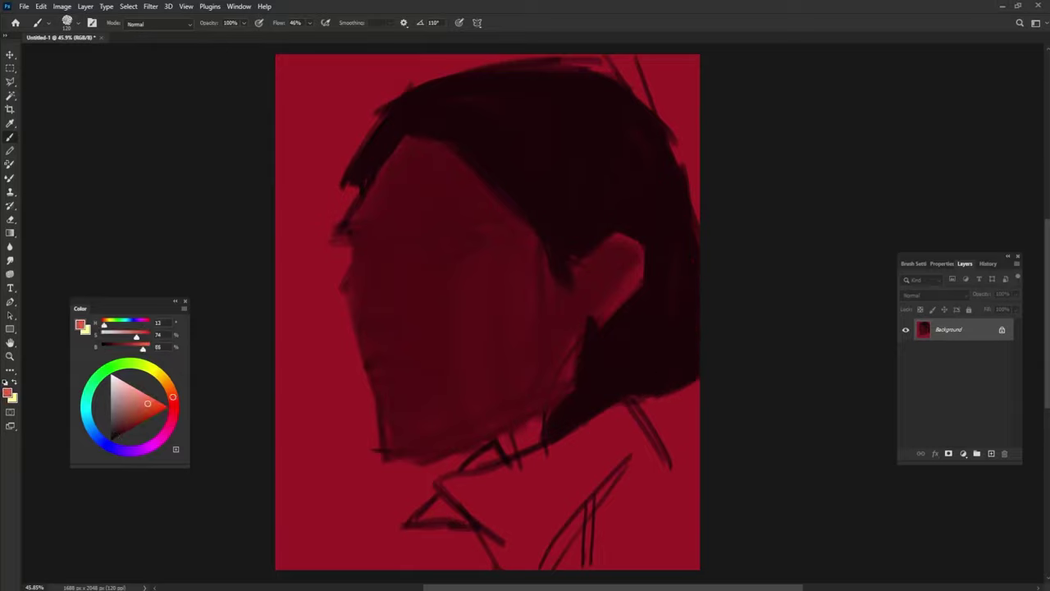
{"action": "mouse_move", "coordinate": [467, 179]}
{"action": "left_mouse_down"}
{"action": "mouse_move", "coordinate": [434, 206]}
{"action": "mouse_move", "coordinate": [462, 197]}
{"action": "mouse_move", "coordinate": [442, 175]}
{"action": "mouse_move", "coordinate": [410, 235]}
{"action": "left_mouse_up"}
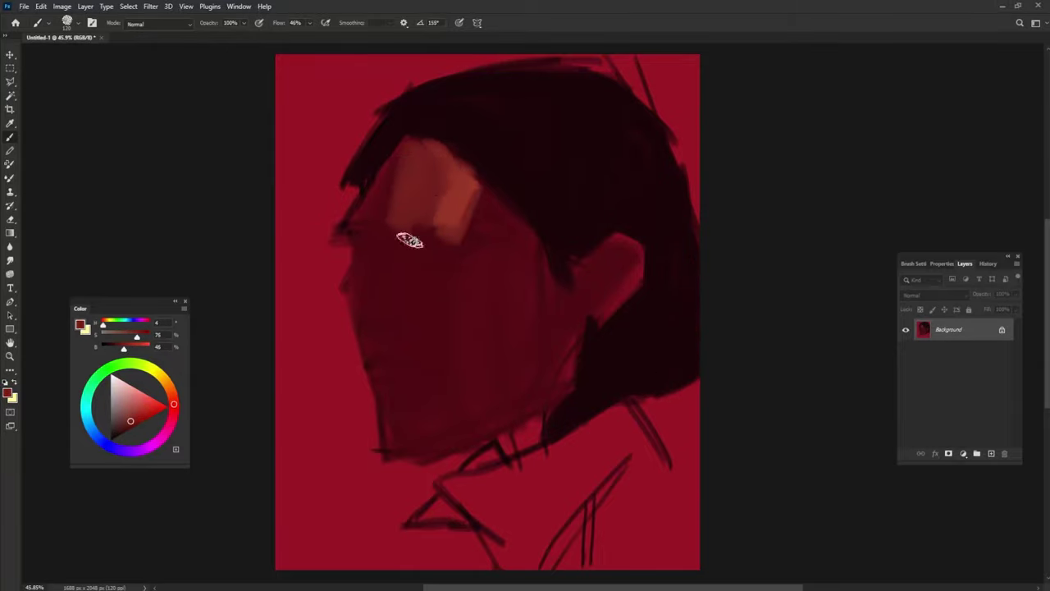
Paint dark red shadows into both eye sockets and along the far side of the nose.
{"action": "left_click", "coordinate": [424, 242], "text": "alt"}
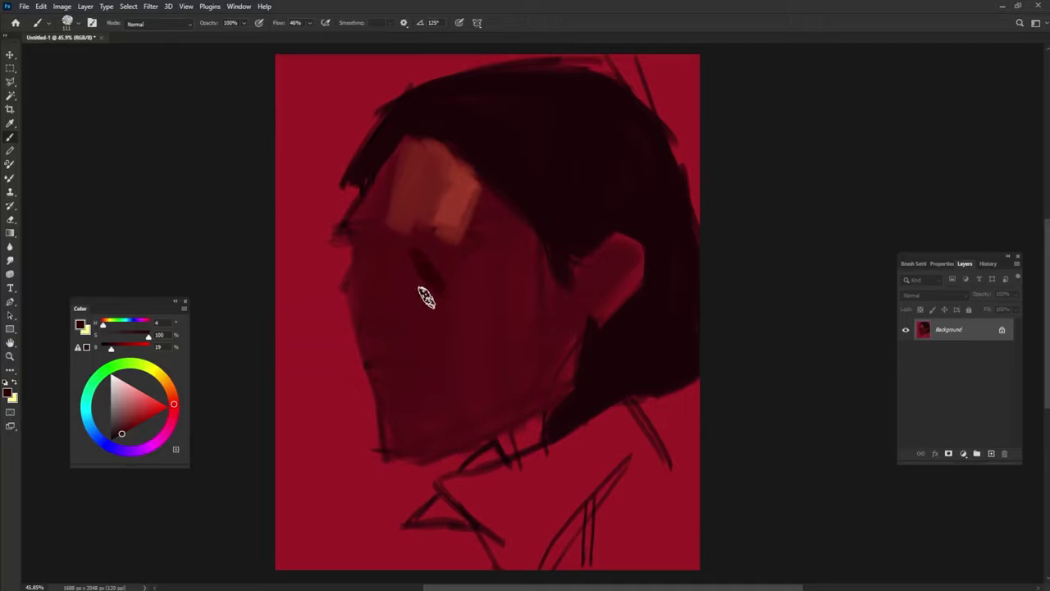
{"action": "mouse_move", "coordinate": [426, 297]}
{"action": "left_mouse_down"}
{"action": "mouse_move", "coordinate": [421, 242]}
{"action": "mouse_move", "coordinate": [436, 238]}
{"action": "mouse_move", "coordinate": [372, 244]}
{"action": "left_mouse_up"}
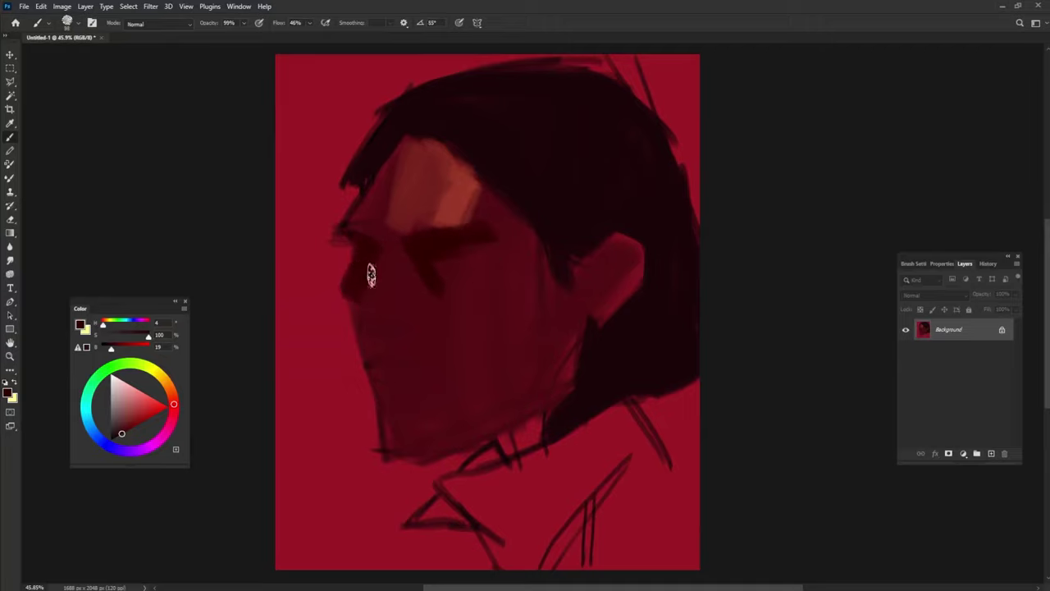
{"action": "left_click_drag", "start_coordinate": [342, 288], "coordinate": [345, 324]}
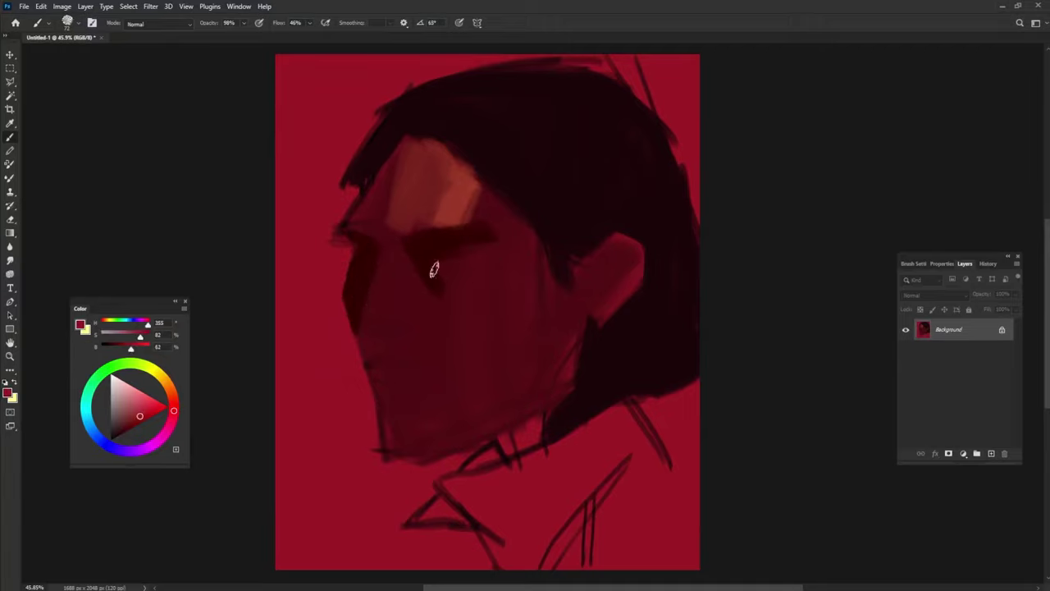
Darken the far side of the forehead and brow, and deepen the near eye socket with a darker sampled red.
{"action": "left_click", "coordinate": [433, 265], "text": "alt"}
{"action": "left_click", "coordinate": [332, 235], "text": "alt"}
{"action": "left_click", "coordinate": [371, 238], "text": "alt"}
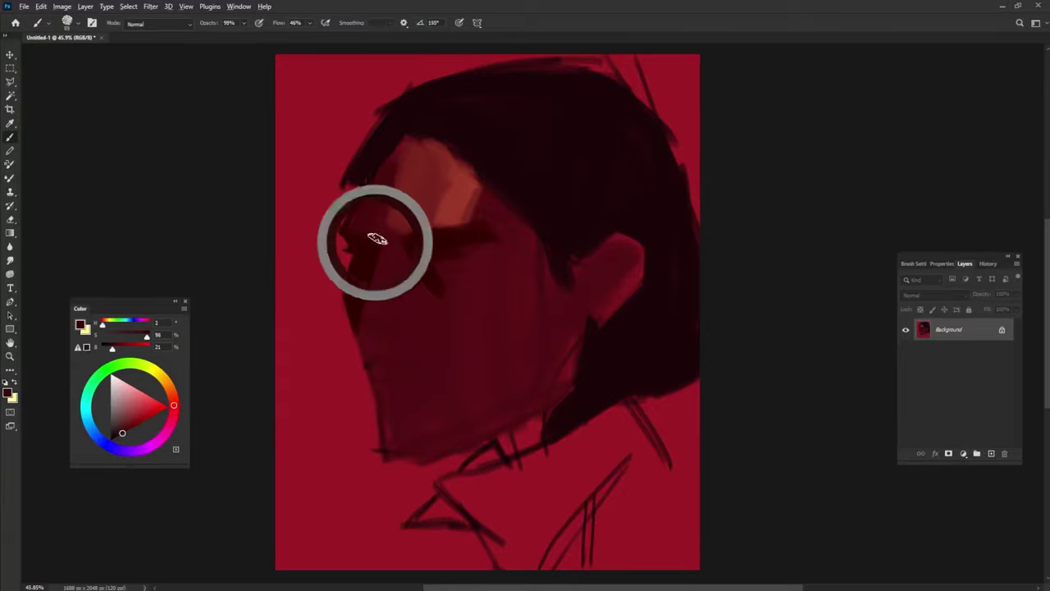
{"action": "left_click", "coordinate": [406, 254], "text": "alt"}
{"action": "left_click_drag", "start_coordinate": [475, 260], "coordinate": [410, 248]}
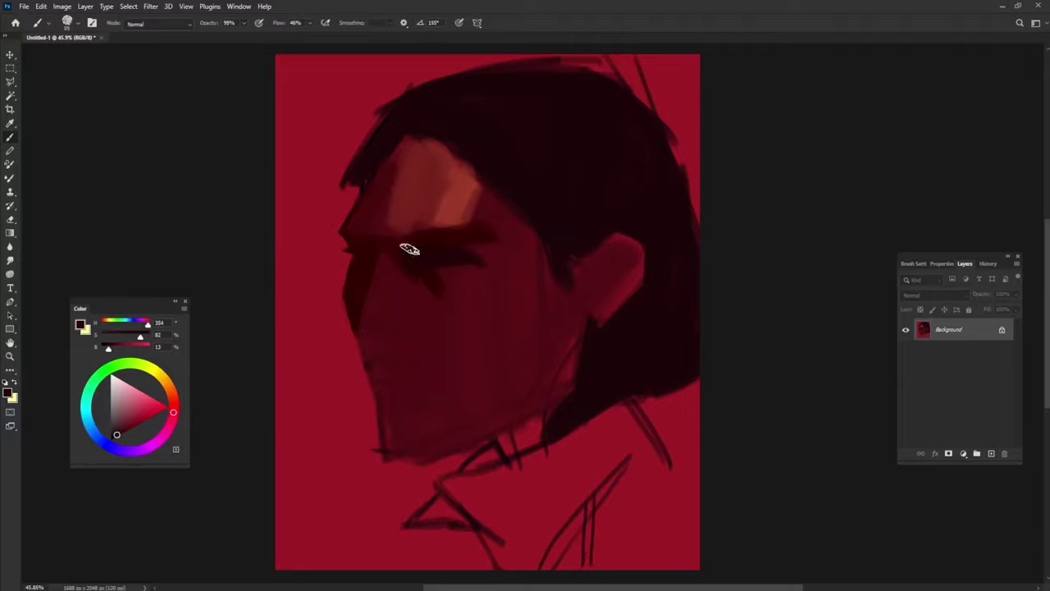
Lighten the temple with sampled forehead red and paint a warm light strip beneath the outer end of the brow.
{"action": "left_click", "coordinate": [476, 210], "text": "alt"}
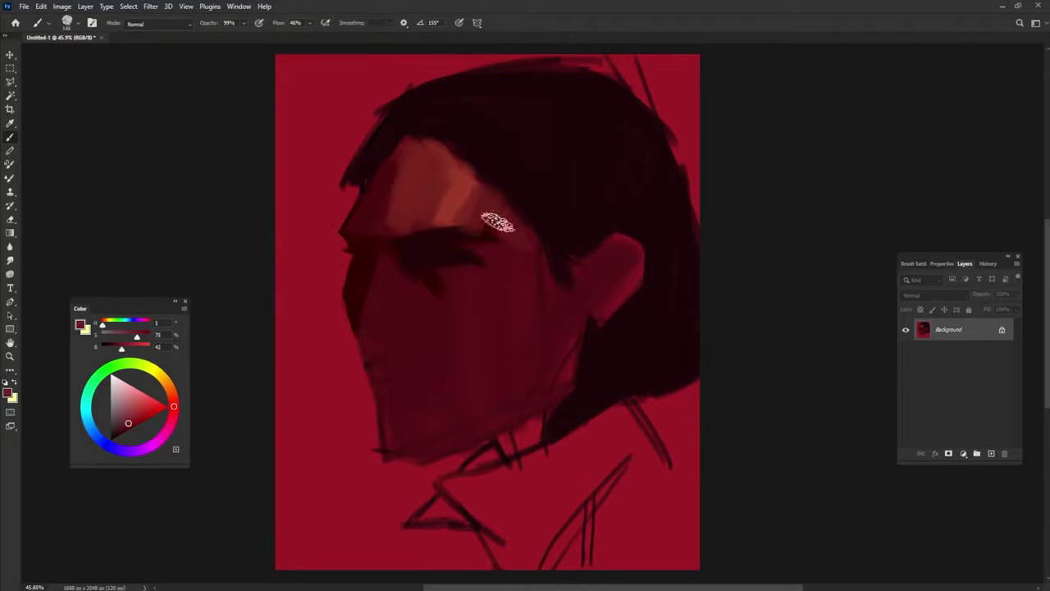
{"action": "left_click_drag", "start_coordinate": [459, 242], "coordinate": [525, 263]}
{"action": "left_click", "coordinate": [469, 227], "text": "alt"}
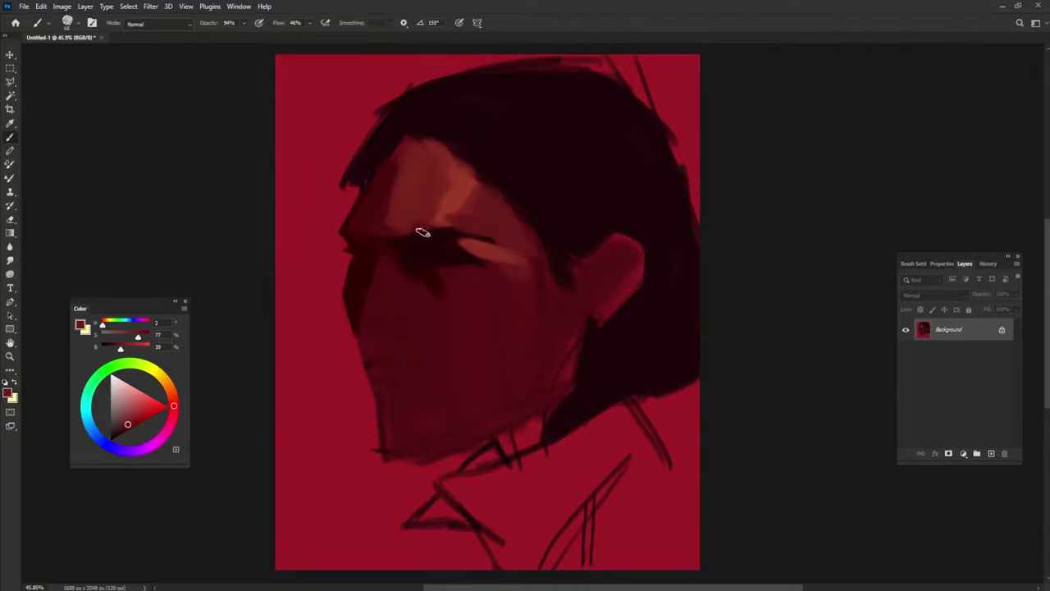
Paint the lit side plane of the nose in warm red, from the bridge down to the nostril.
{"action": "left_click_drag", "start_coordinate": [361, 332], "coordinate": [382, 238]}
{"action": "left_click", "coordinate": [389, 265], "text": "alt"}
{"action": "left_click_drag", "start_coordinate": [392, 283], "coordinate": [402, 332]}
{"action": "left_click", "coordinate": [423, 314], "text": "alt"}
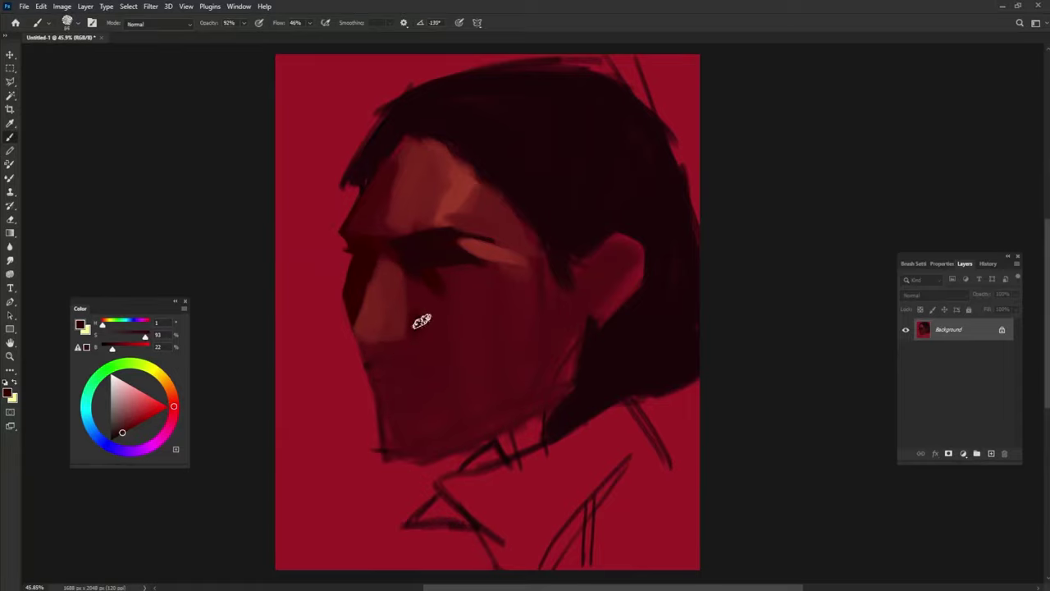
Add a lighter patch beside the nose and deepen the shadow around the near eye with sampled dark red.
{"action": "left_click", "coordinate": [399, 281], "text": "alt"}
{"action": "left_click", "coordinate": [398, 328], "text": "alt"}
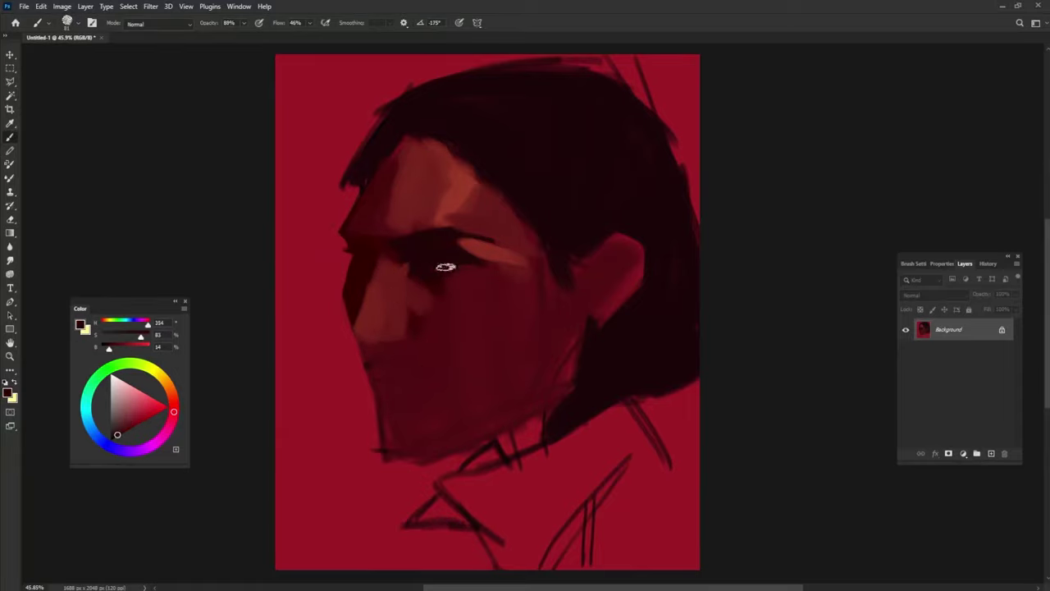
{"action": "left_click", "coordinate": [468, 237], "text": "alt"}
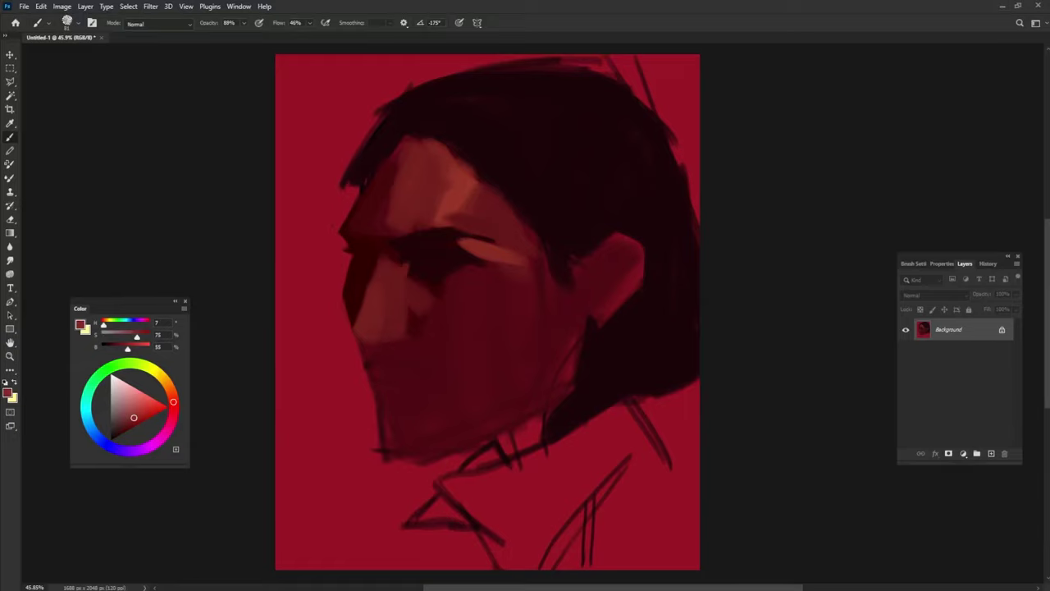
Refine the far brow and nose bridge edges with sampled tones, and darken the underside of the nose.
{"action": "left_click", "coordinate": [359, 255], "text": "alt"}
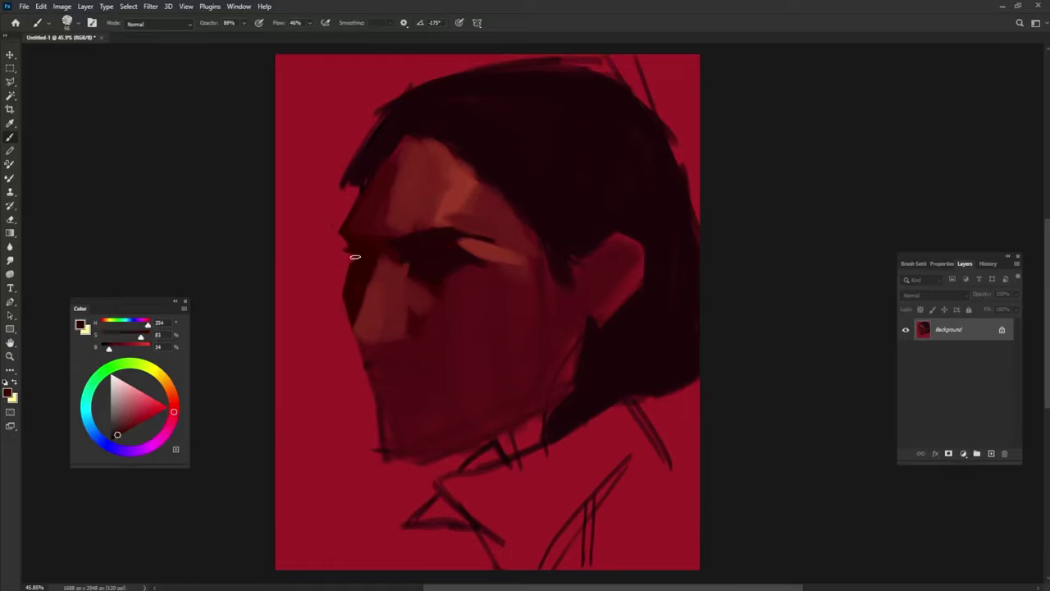
{"action": "left_click", "coordinate": [352, 254], "text": "alt"}
{"action": "left_click", "coordinate": [406, 241], "text": "alt"}
{"action": "left_click", "coordinate": [384, 339], "text": "alt"}
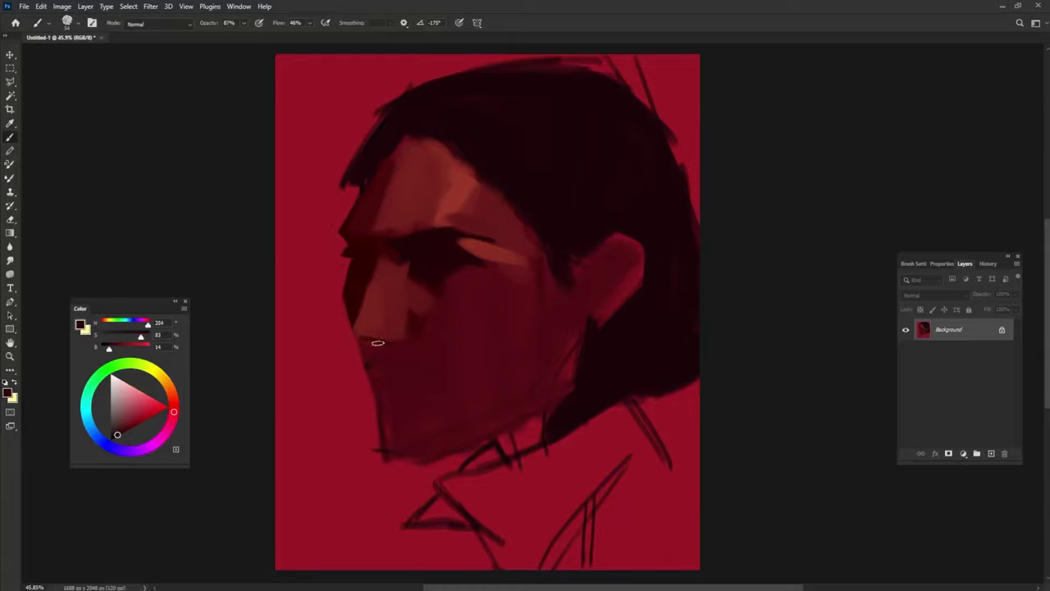
Paint a lighter red plane on the upper lip area below the nostril.
{"action": "left_click", "coordinate": [403, 328], "text": "alt"}
{"action": "left_click", "coordinate": [391, 350], "text": "alt"}
{"action": "left_click", "coordinate": [405, 354], "text": "alt"}
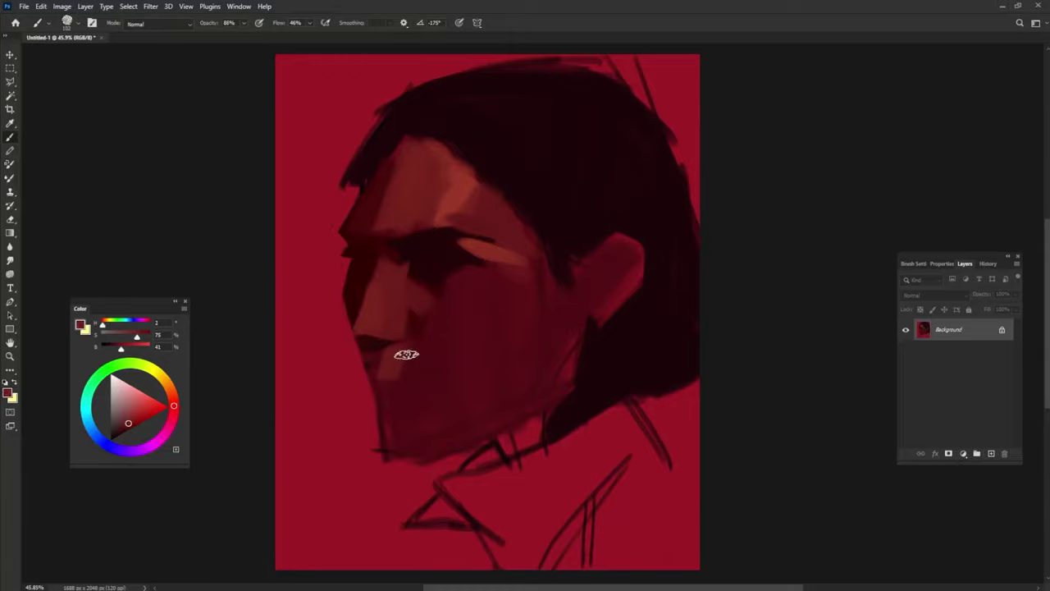
Paint an orange-brown highlight down the side of the nose and blend it with sampled skin reds.
{"action": "left_click", "coordinate": [418, 282], "text": "alt"}
{"action": "left_click", "coordinate": [398, 270], "text": "alt"}
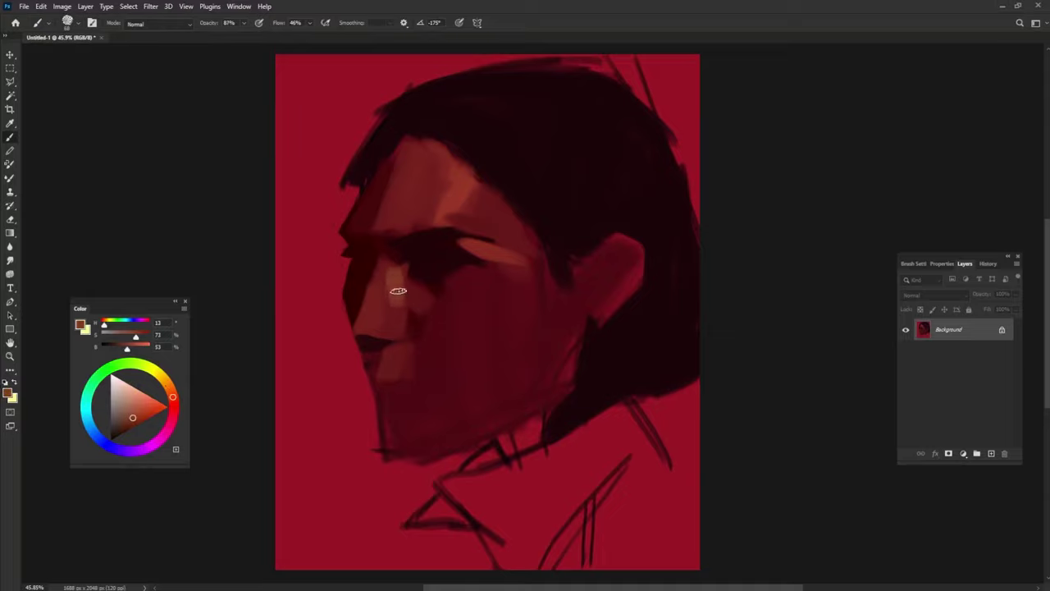
{"action": "left_click_drag", "start_coordinate": [399, 288], "coordinate": [371, 329]}
{"action": "left_click", "coordinate": [385, 285], "text": "alt"}
{"action": "left_click", "coordinate": [375, 309], "text": "alt"}
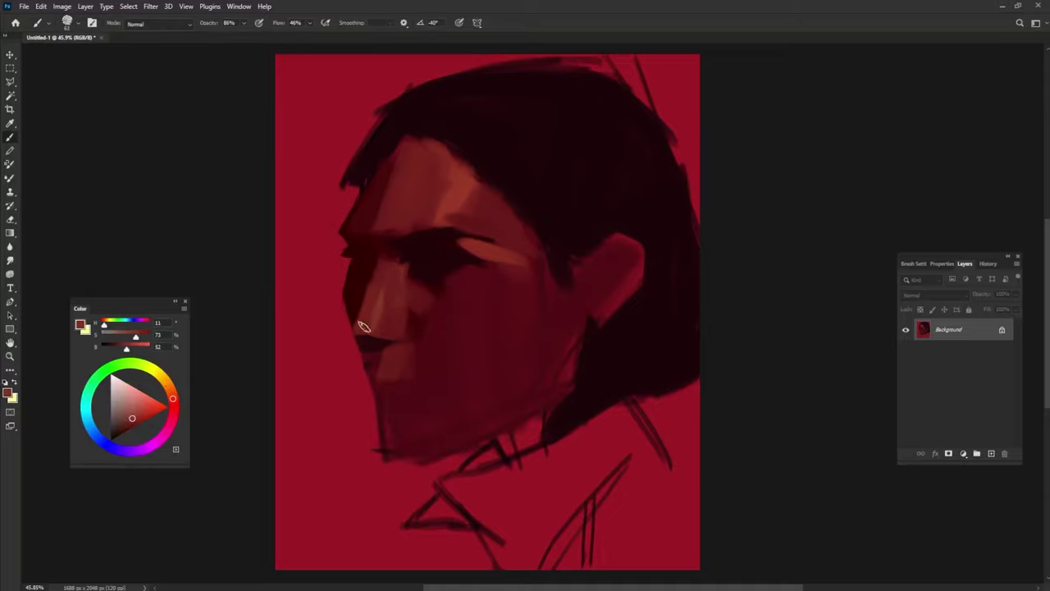
Lighten the upper eyelid beneath the brow and restore the dark eye shadow around it.
{"action": "left_click", "coordinate": [475, 245], "text": "alt"}
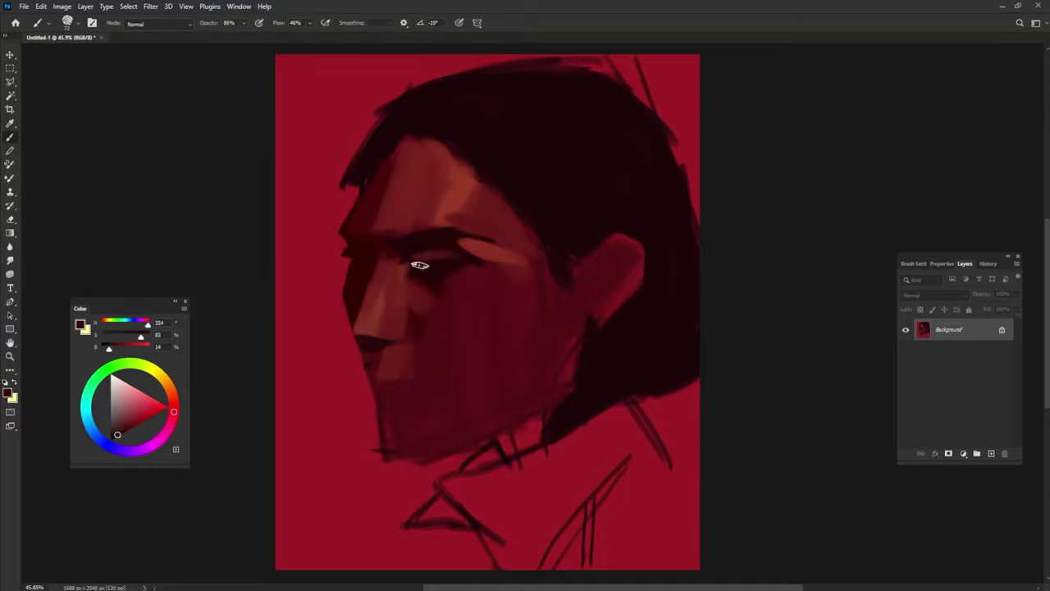
{"action": "left_click", "coordinate": [419, 255], "text": "alt"}
{"action": "left_click_drag", "start_coordinate": [421, 244], "coordinate": [481, 270]}
Paint warm light along the nostril and lower edge of the nose, blending it with sampled nose colors.
{"action": "left_click", "coordinate": [391, 336], "text": "alt"}
{"action": "left_click_drag", "start_coordinate": [391, 336], "coordinate": [382, 329]}
{"action": "left_click", "coordinate": [387, 320], "text": "alt"}
{"action": "left_click", "coordinate": [390, 318], "text": "alt"}
{"action": "left_click", "coordinate": [377, 322], "text": "alt"}
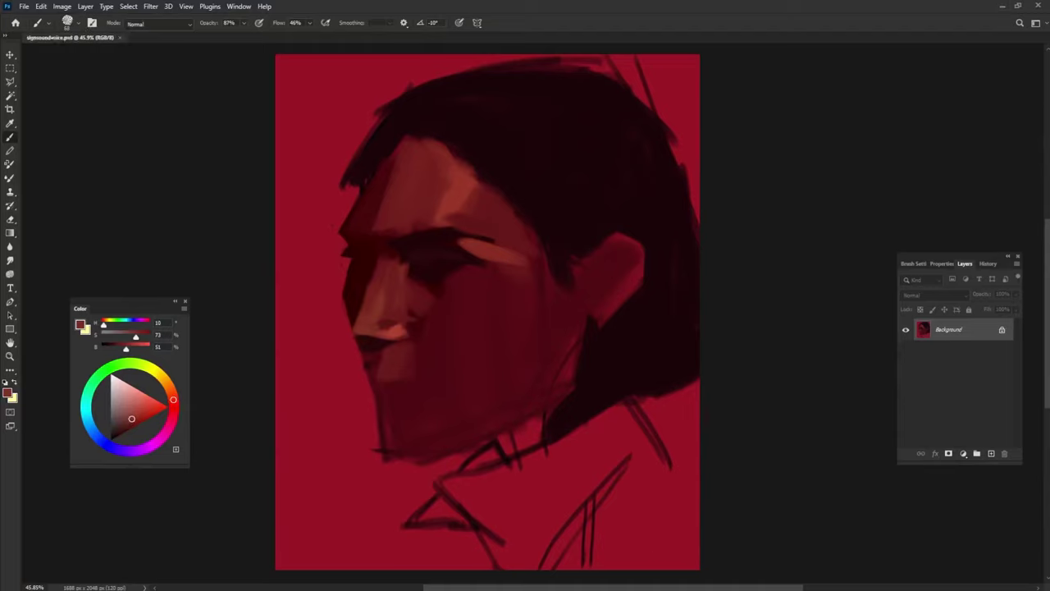
Extend the dark shadow under the near eye and paint a brighter red highlight on the cheekbone.
{"action": "left_click", "coordinate": [459, 269], "text": "alt"}
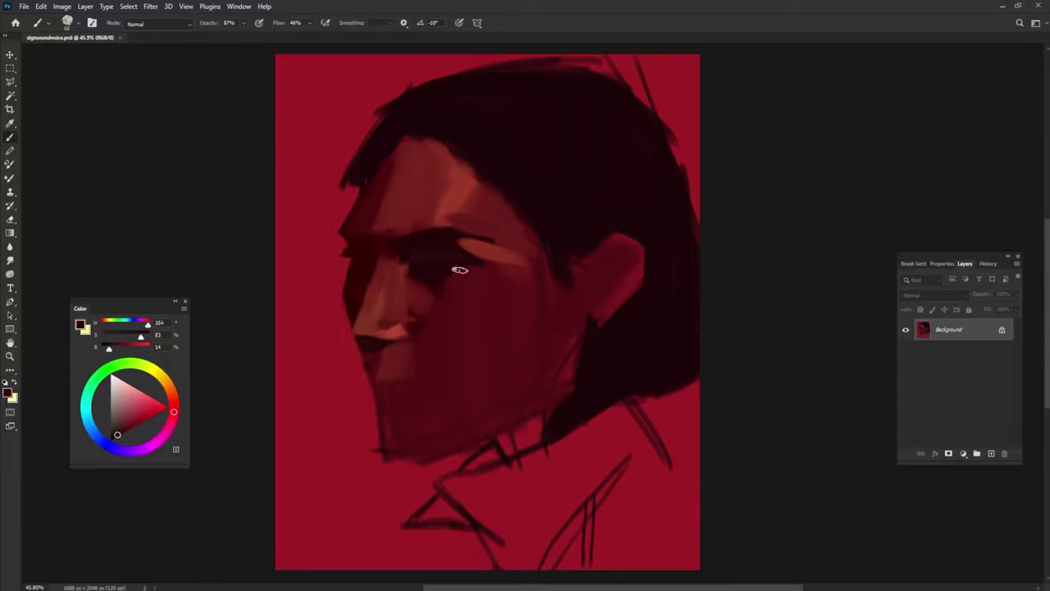
{"action": "left_click", "coordinate": [633, 89], "text": "alt"}
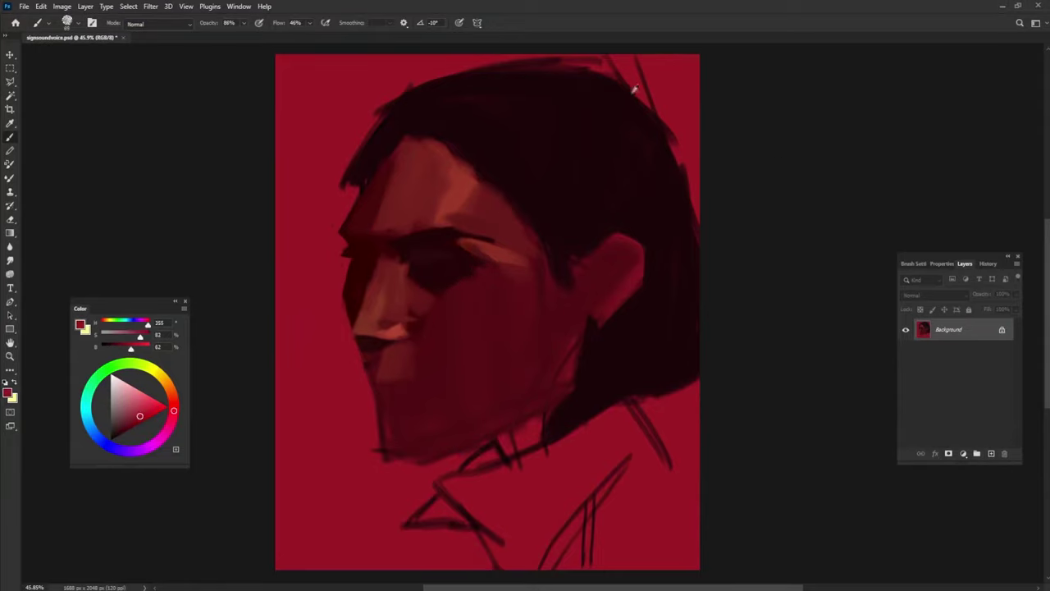
{"action": "left_click", "coordinate": [451, 300], "text": "alt"}
{"action": "left_click", "coordinate": [476, 301], "text": "alt"}
{"action": "left_click", "coordinate": [471, 305], "text": "alt"}
{"action": "left_click", "coordinate": [415, 294], "text": "alt"}
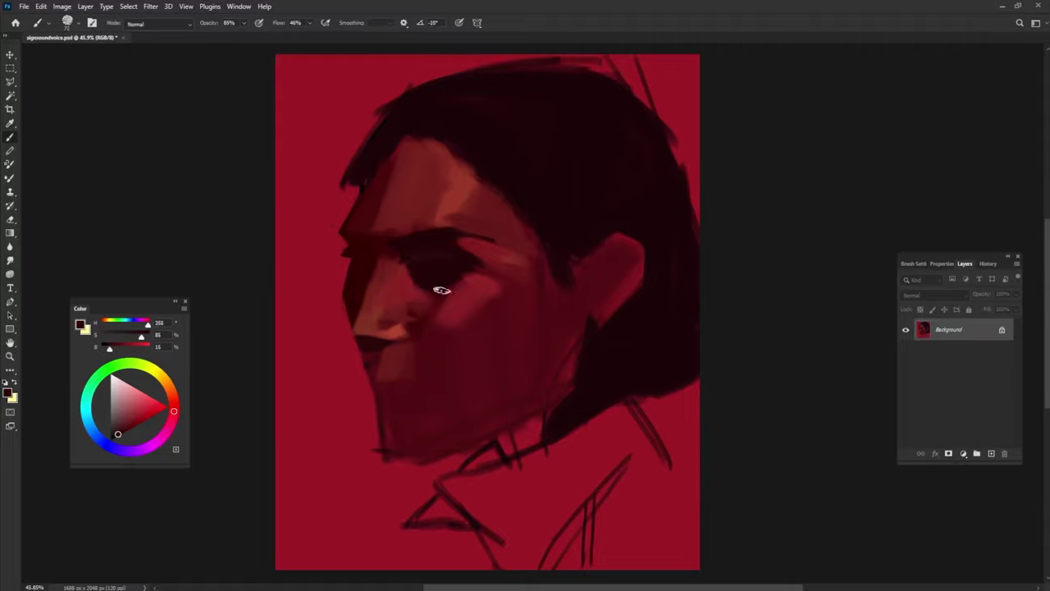
Shape the near eye with sampled lighter reds on the eyelids and dark tones for the lash line.
{"action": "left_click", "coordinate": [435, 274], "text": "alt"}
{"action": "left_click", "coordinate": [446, 257], "text": "alt"}
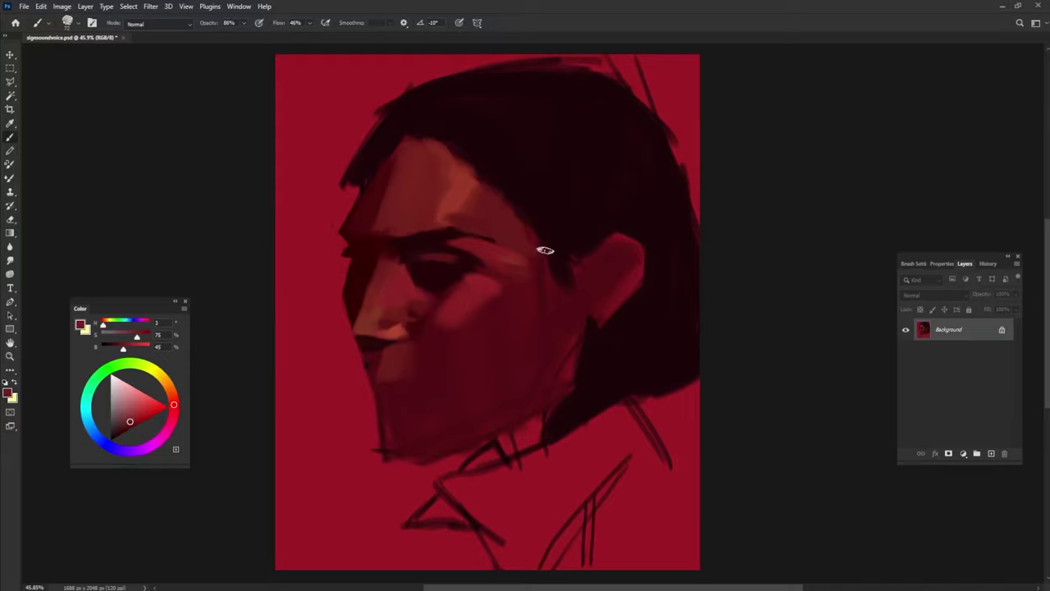
{"action": "left_click", "coordinate": [427, 260], "text": "alt"}
{"action": "left_click", "coordinate": [451, 258], "text": "alt"}
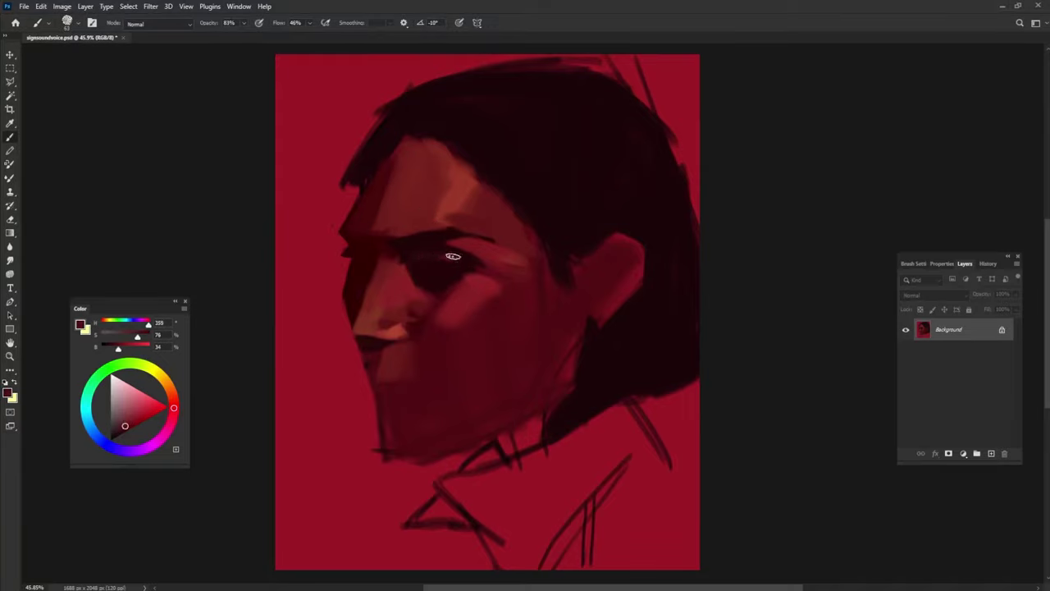
{"action": "left_click", "coordinate": [437, 288], "text": "alt"}
{"action": "left_click", "coordinate": [451, 276], "text": "alt"}
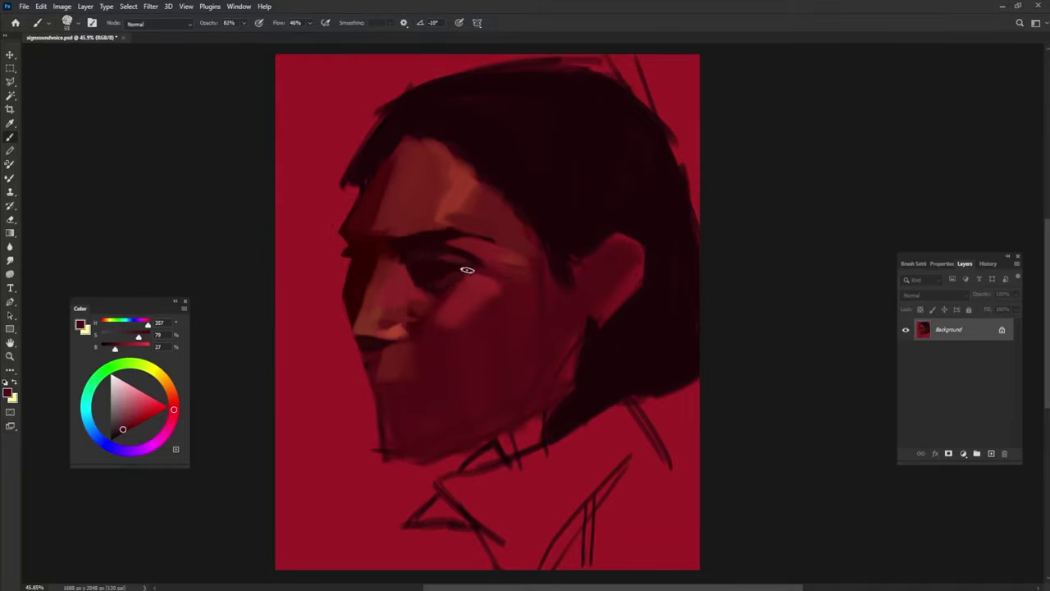
{"action": "left_click", "coordinate": [440, 271], "text": "alt"}
Brighten the tip of the nose with a warm orange highlight blended from sampled colors.
{"action": "left_click", "coordinate": [335, 328], "text": "alt"}
{"action": "left_click", "coordinate": [370, 328], "text": "alt"}
{"action": "left_click_drag", "start_coordinate": [365, 326], "coordinate": [382, 316]}
{"action": "left_click", "coordinate": [375, 327], "text": "alt"}
{"action": "key", "text": "7"}
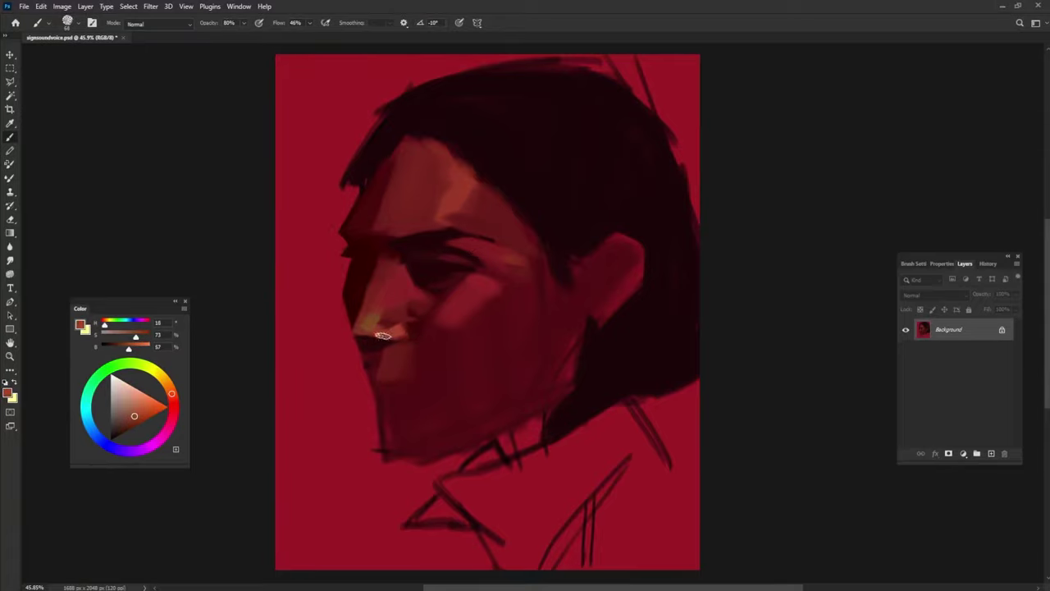
Set the brush opacity to 78% and refine the nostril wing and the area under the eye with sampled reds.
{"action": "left_click", "coordinate": [414, 342], "text": "alt"}
{"action": "left_click", "coordinate": [424, 286], "text": "alt"}
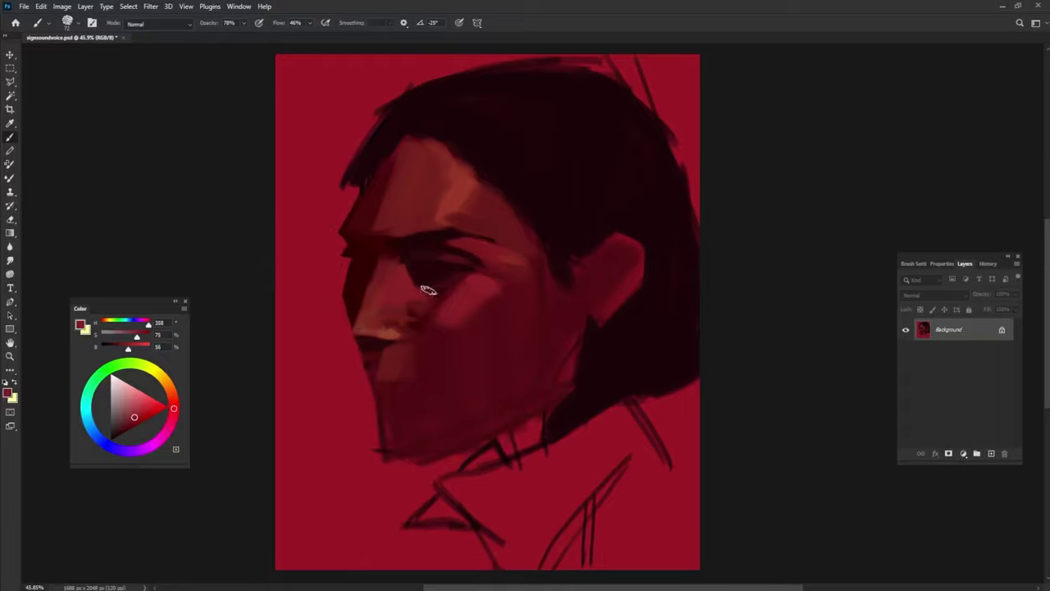
{"action": "key", "text": "7"}
{"action": "key", "text": "8"}
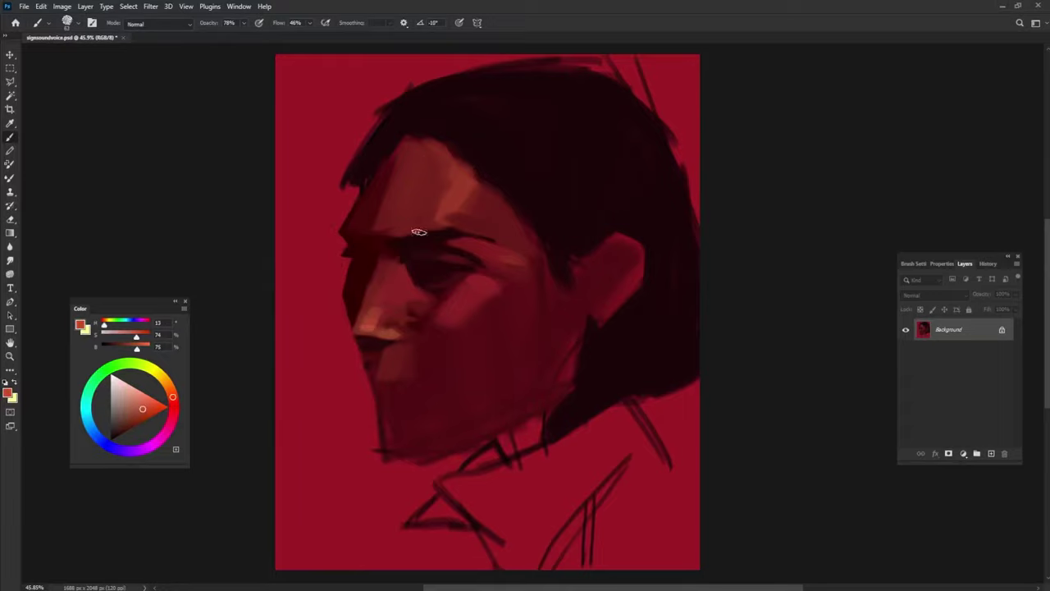
Trim the front of the hair and forehead outline with background crimson, then reshape the front hairline in near-black.
{"action": "left_click", "coordinate": [396, 236], "text": "alt"}
{"action": "left_click", "coordinate": [347, 195], "text": "alt"}
{"action": "mouse_move", "coordinate": [345, 204]}
{"action": "left_mouse_down"}
{"action": "mouse_move", "coordinate": [413, 175]}
{"action": "mouse_move", "coordinate": [356, 179]}
{"action": "mouse_move", "coordinate": [370, 140]}
{"action": "mouse_move", "coordinate": [330, 212]}
{"action": "mouse_move", "coordinate": [388, 131]}
{"action": "mouse_move", "coordinate": [366, 144]}
{"action": "mouse_move", "coordinate": [370, 109]}
{"action": "left_mouse_up"}
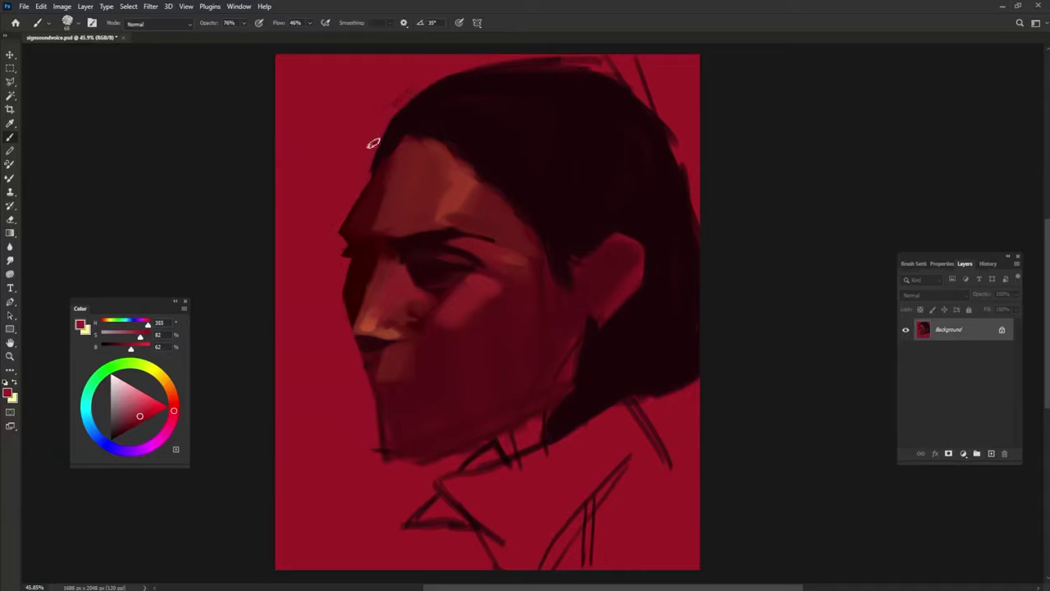
{"action": "left_click", "coordinate": [368, 172], "text": "alt"}
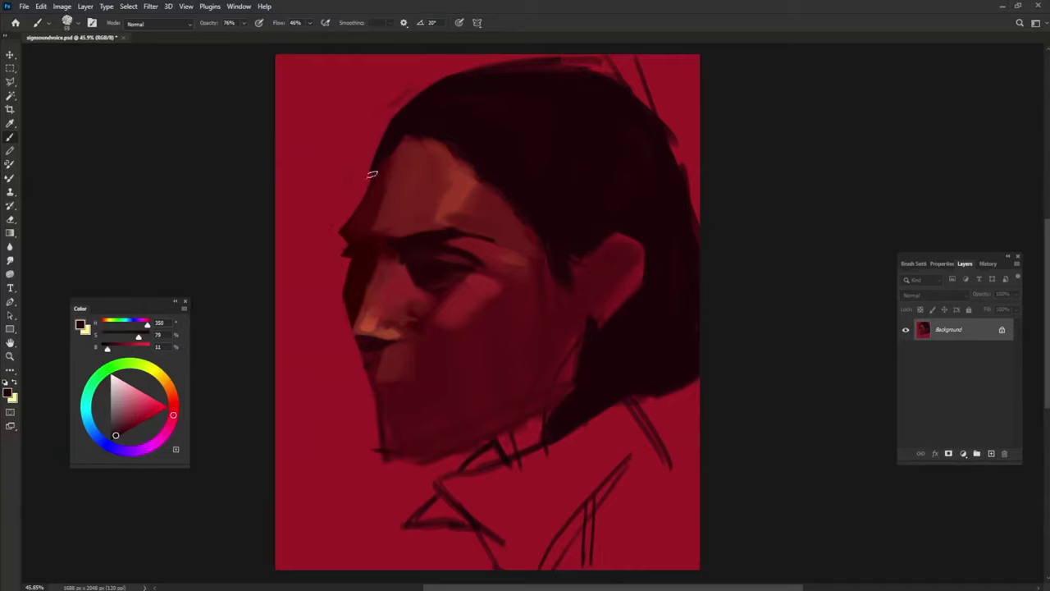
{"action": "left_click_drag", "start_coordinate": [369, 171], "coordinate": [393, 117]}
{"action": "left_click", "coordinate": [343, 209], "text": "alt"}
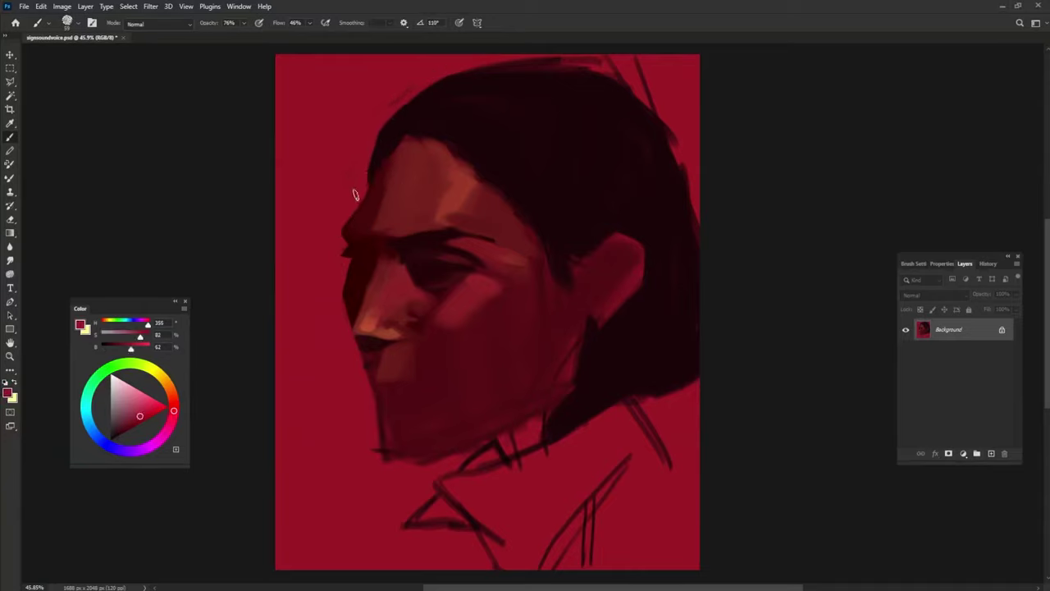
Clean up the far brow and nose profile with alternating samples of shadow red and background crimson.
{"action": "left_click", "coordinate": [360, 252], "text": "alt"}
{"action": "left_click", "coordinate": [342, 266], "text": "alt"}
{"action": "left_click", "coordinate": [361, 259], "text": "alt"}
{"action": "left_click", "coordinate": [389, 340], "text": "alt"}
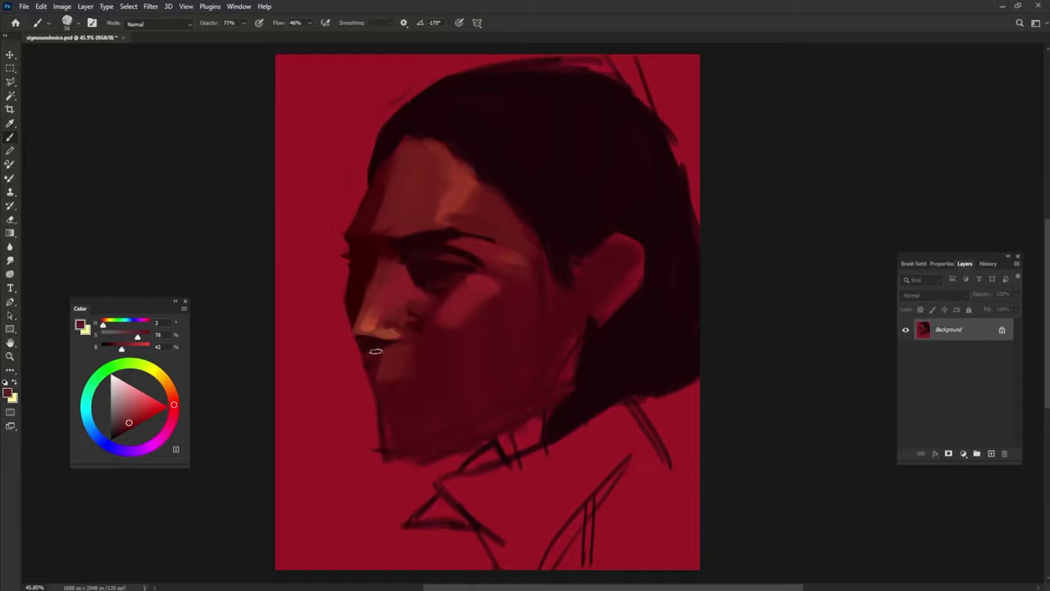
Refine the underside of the nose and the plane above the upper lip with sampled shadow and mid reds.
{"action": "left_click", "coordinate": [375, 354], "text": "alt"}
{"action": "left_click", "coordinate": [399, 356], "text": "alt"}
{"action": "left_click", "coordinate": [393, 347], "text": "alt"}
{"action": "left_click", "coordinate": [428, 308], "text": "alt"}
{"action": "left_click", "coordinate": [391, 367], "text": "alt"}
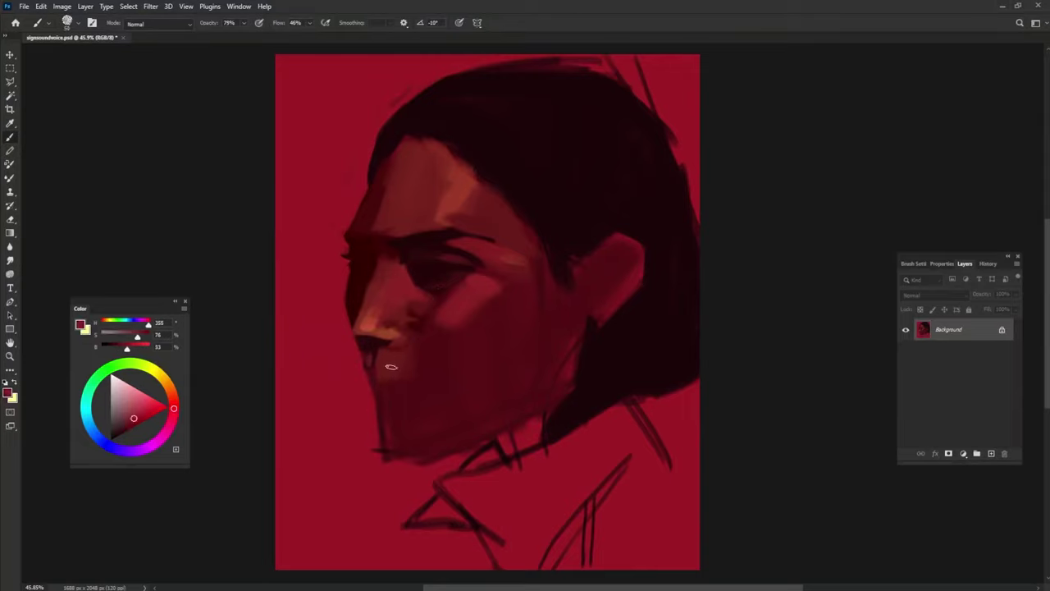
{"action": "left_click", "coordinate": [369, 337], "text": "alt"}
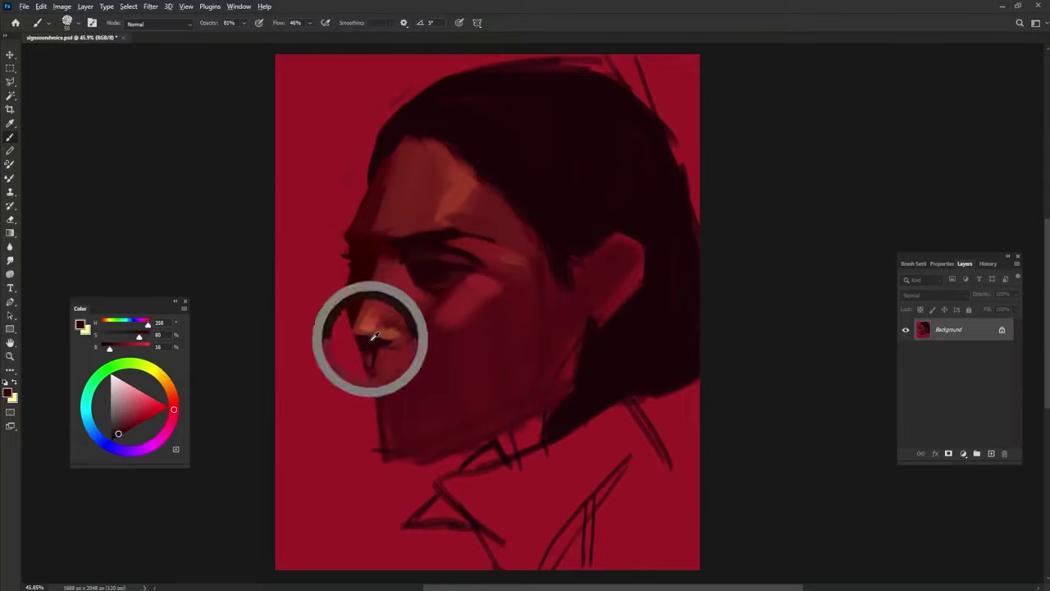
Paint the dark upper lip and mouth line, then tidy the nose tip's outline with sampled tones.
{"action": "left_click", "coordinate": [376, 373], "text": "alt"}
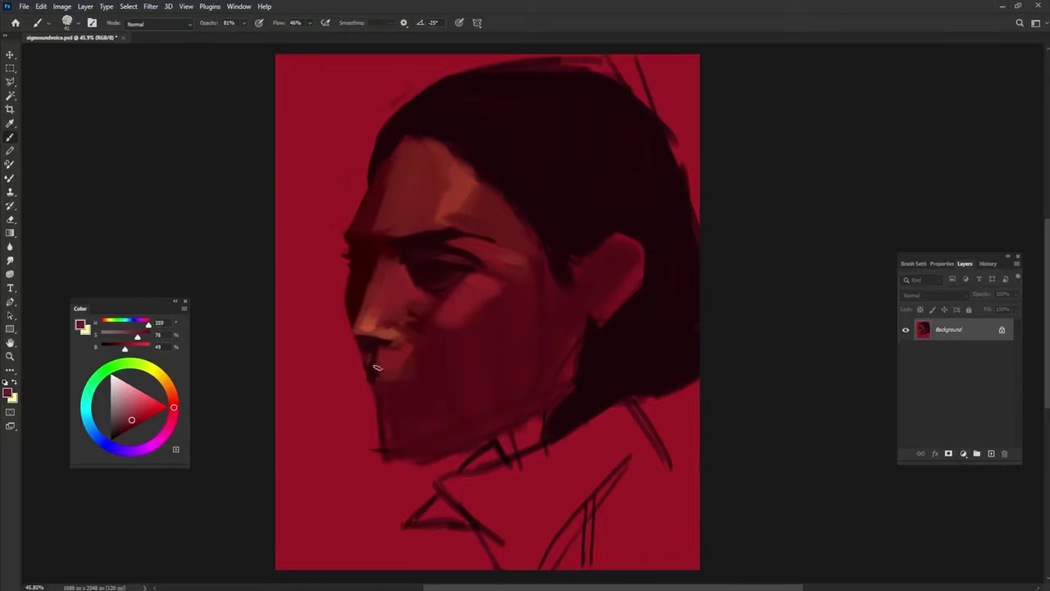
{"action": "left_click_drag", "start_coordinate": [389, 374], "coordinate": [374, 377]}
{"action": "left_click", "coordinate": [371, 361], "text": "alt"}
{"action": "left_click", "coordinate": [373, 343], "text": "alt"}
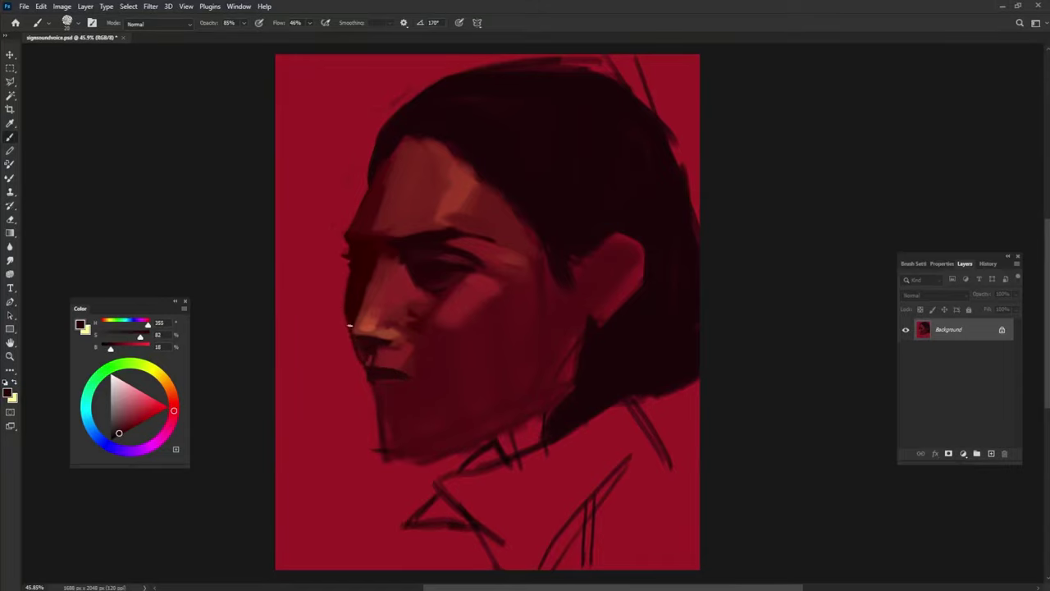
{"action": "left_click", "coordinate": [354, 327], "text": "alt"}
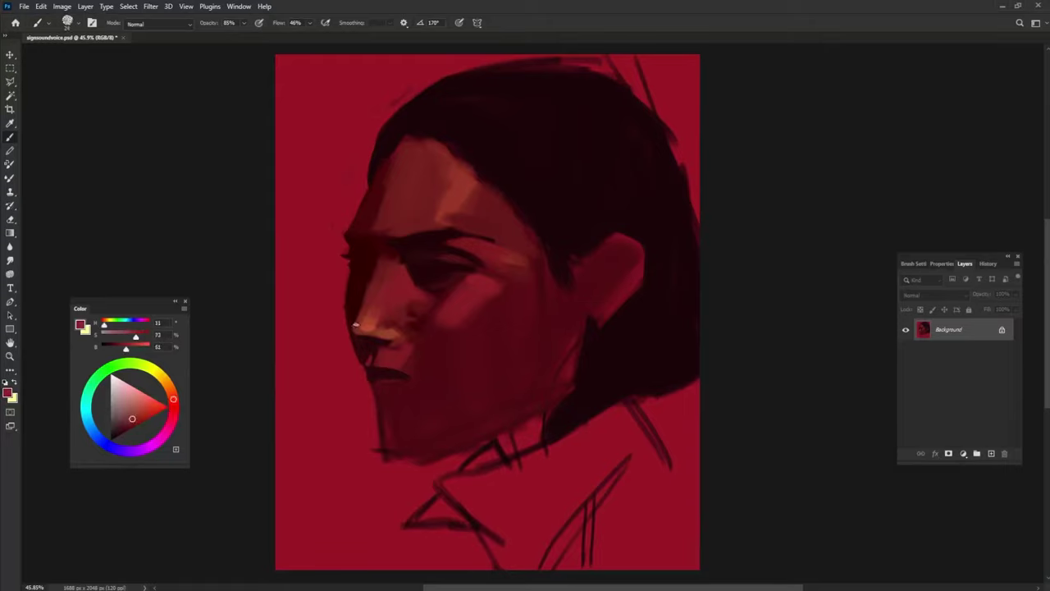
{"action": "left_click", "coordinate": [376, 249], "text": "alt"}
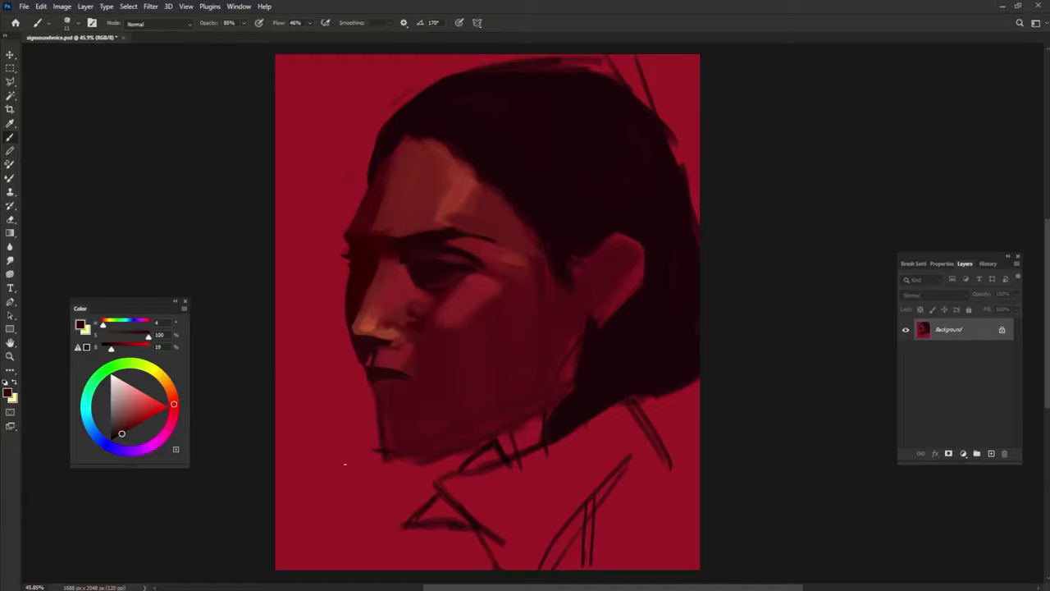
Smooth the cheek and temple with sampled mid reds, then straighten the hairline across the forehead in near-black.
{"action": "left_click", "coordinate": [424, 348], "text": "alt"}
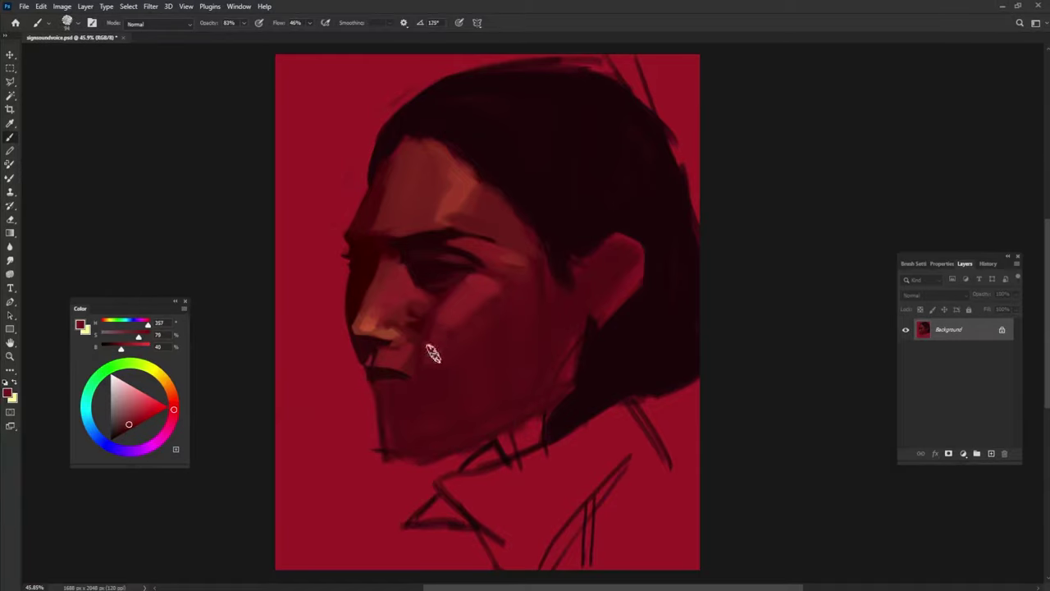
{"action": "left_click", "coordinate": [442, 332], "text": "alt"}
{"action": "left_click", "coordinate": [497, 246], "text": "alt"}
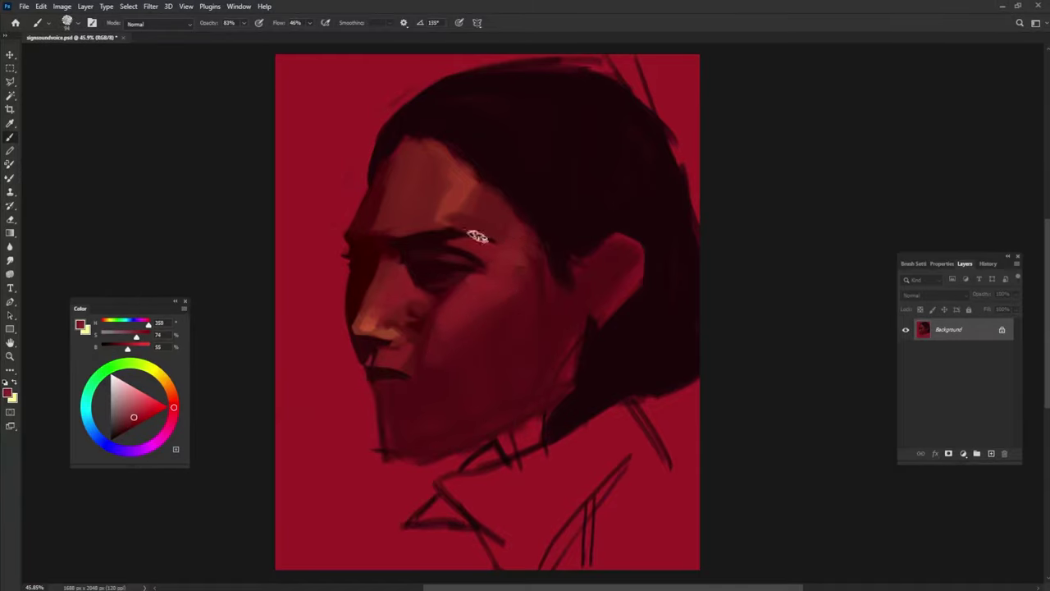
{"action": "left_click", "coordinate": [470, 205], "text": "alt"}
{"action": "left_click", "coordinate": [484, 190], "text": "alt"}
{"action": "left_click_drag", "start_coordinate": [424, 129], "coordinate": [520, 206]}
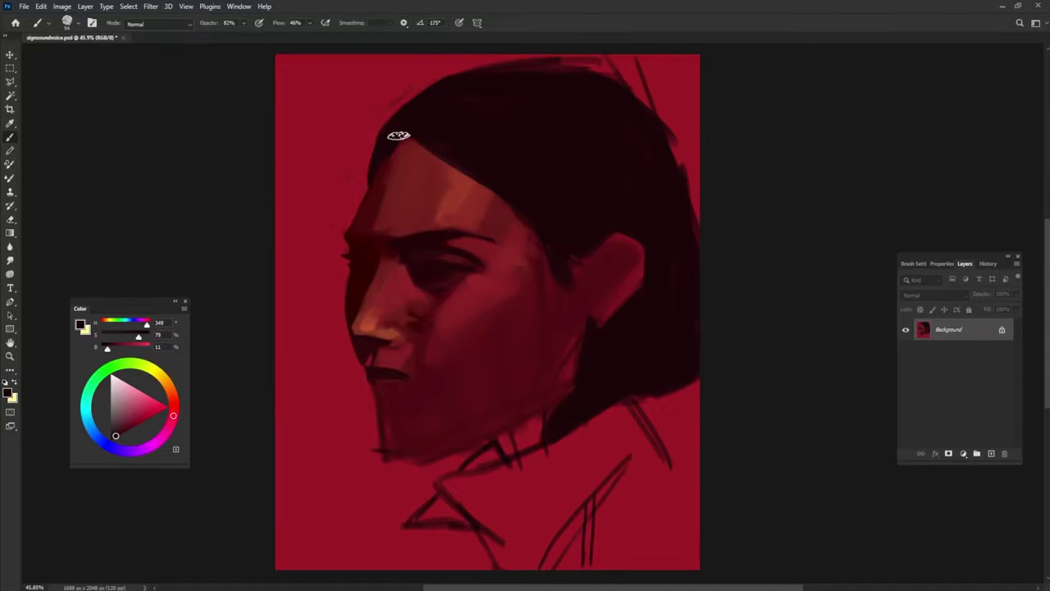
Shape the lips with sampled deep reds and add a light pink highlight at the near corner of the mouth.
{"action": "left_click", "coordinate": [318, 358], "text": "alt"}
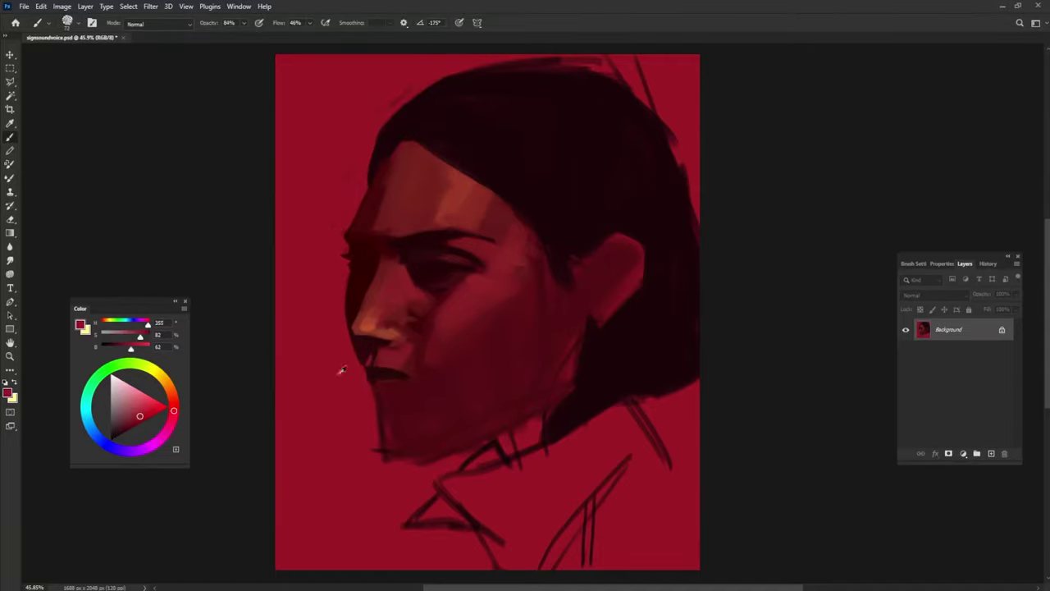
{"action": "left_click", "coordinate": [390, 372], "text": "alt"}
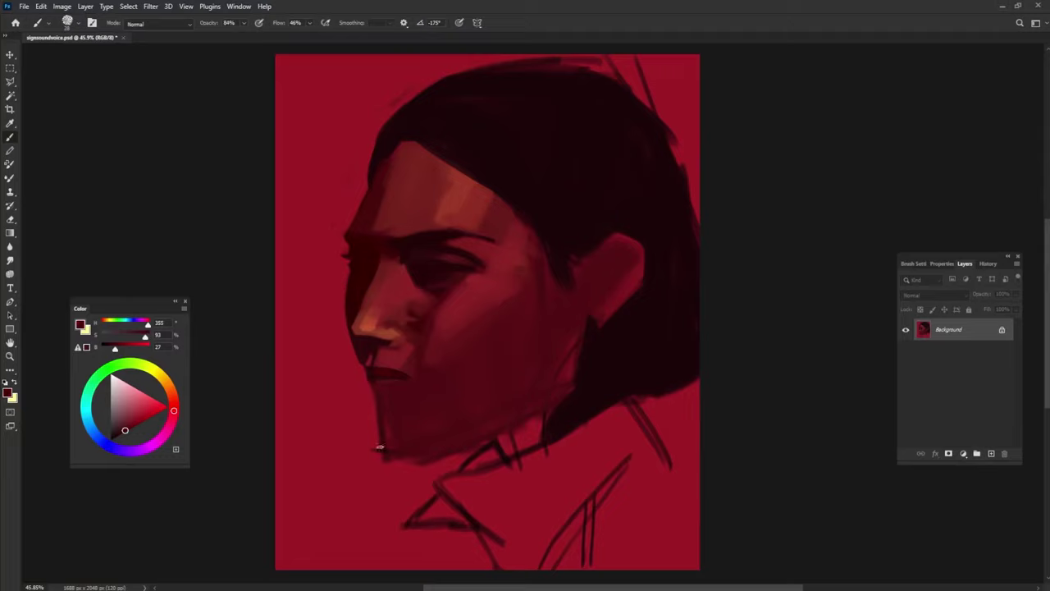
{"action": "left_click", "coordinate": [403, 374], "text": "alt"}
{"action": "right_click", "coordinate": [406, 380], "text": "alt"}
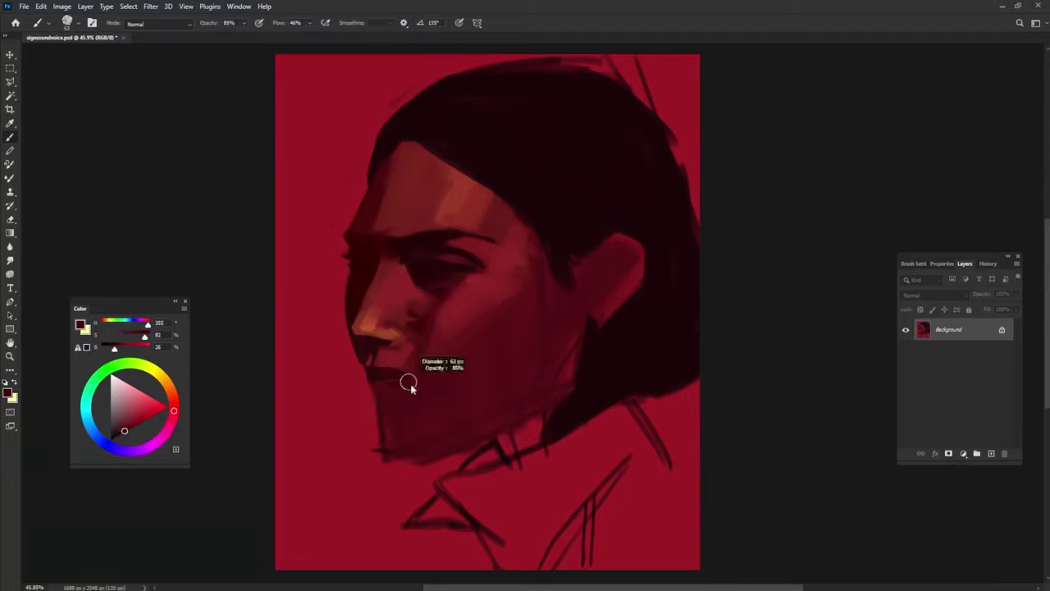
{"action": "left_click", "coordinate": [410, 377], "text": "alt"}
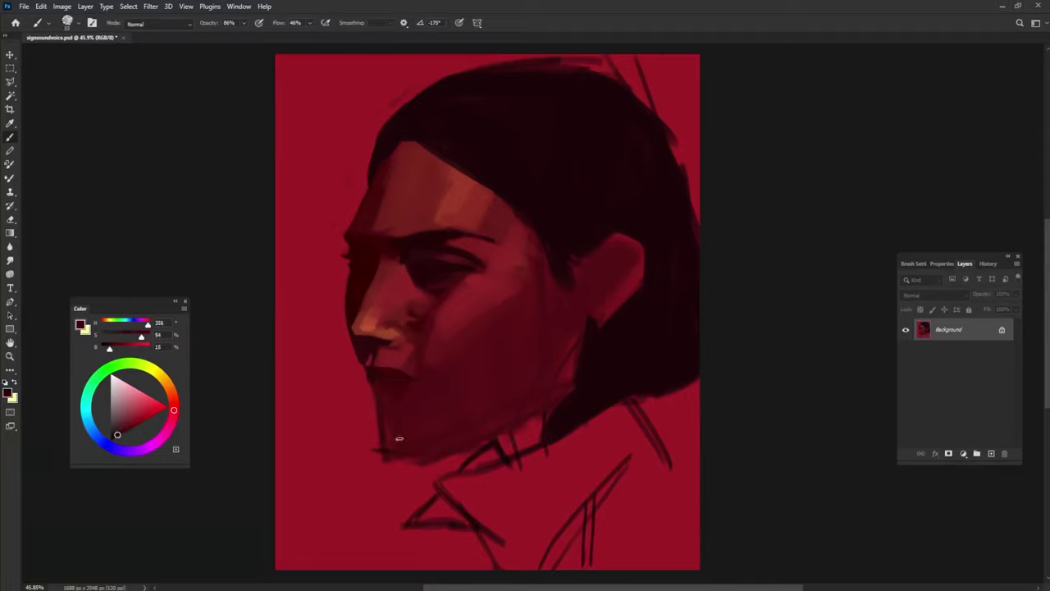
{"action": "left_click", "coordinate": [412, 387], "text": "alt"}
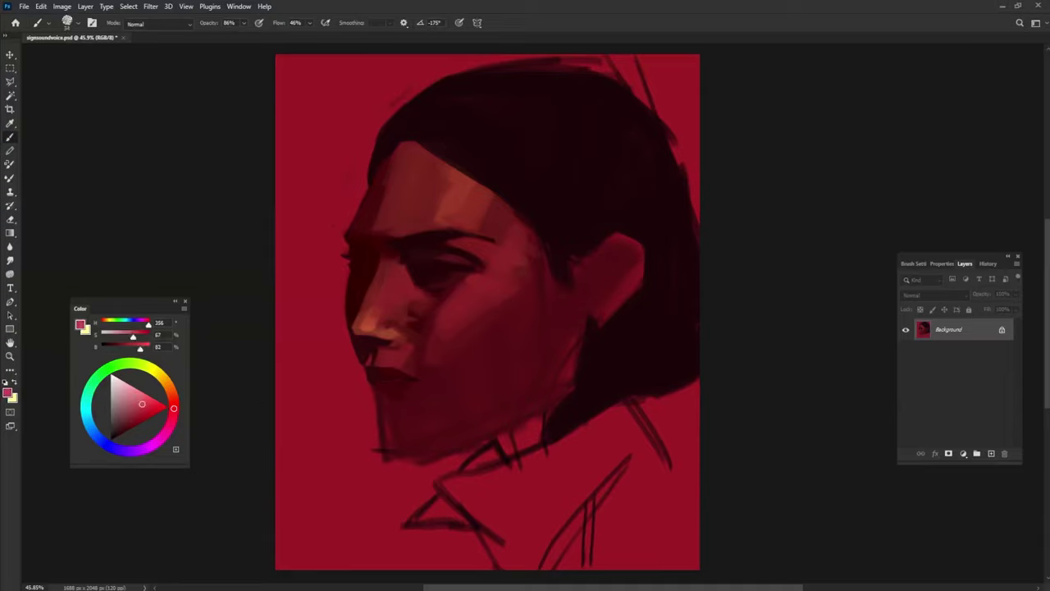
{"action": "left_click", "coordinate": [402, 398], "text": "alt"}
{"action": "left_click", "coordinate": [401, 387], "text": "alt"}
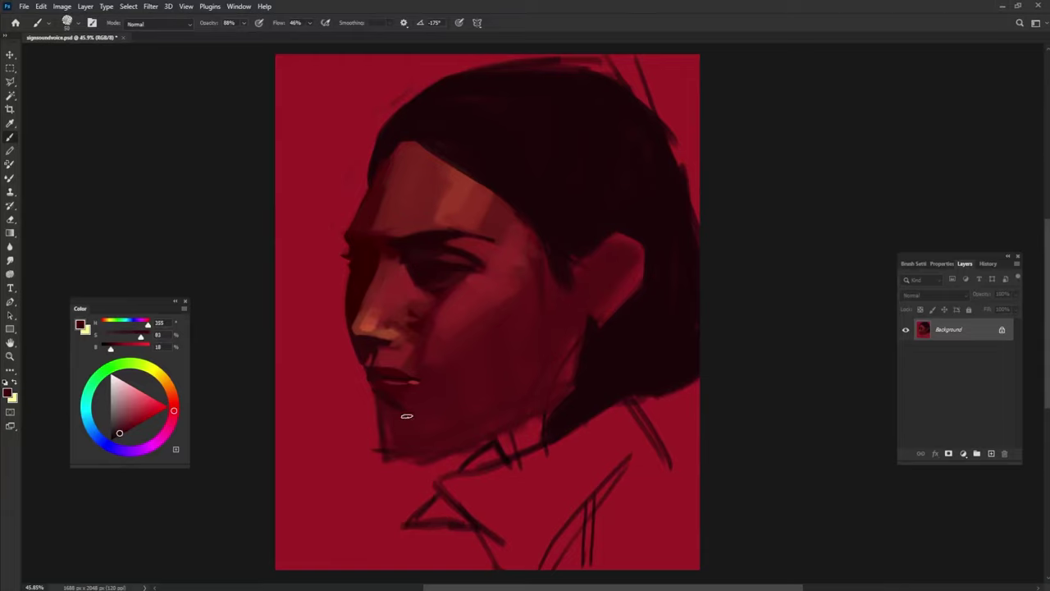
Darken the front of the chin and jaw, and trim the lower face profile with background crimson.
{"action": "left_click", "coordinate": [392, 449], "text": "alt"}
{"action": "left_click", "coordinate": [367, 367], "text": "alt"}
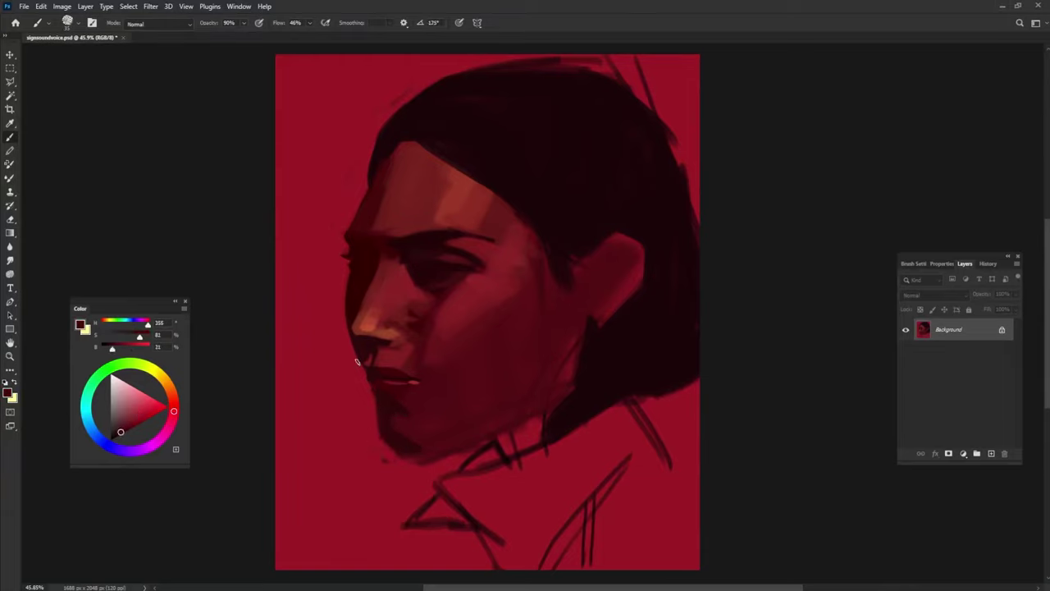
{"action": "left_click", "coordinate": [366, 378], "text": "alt"}
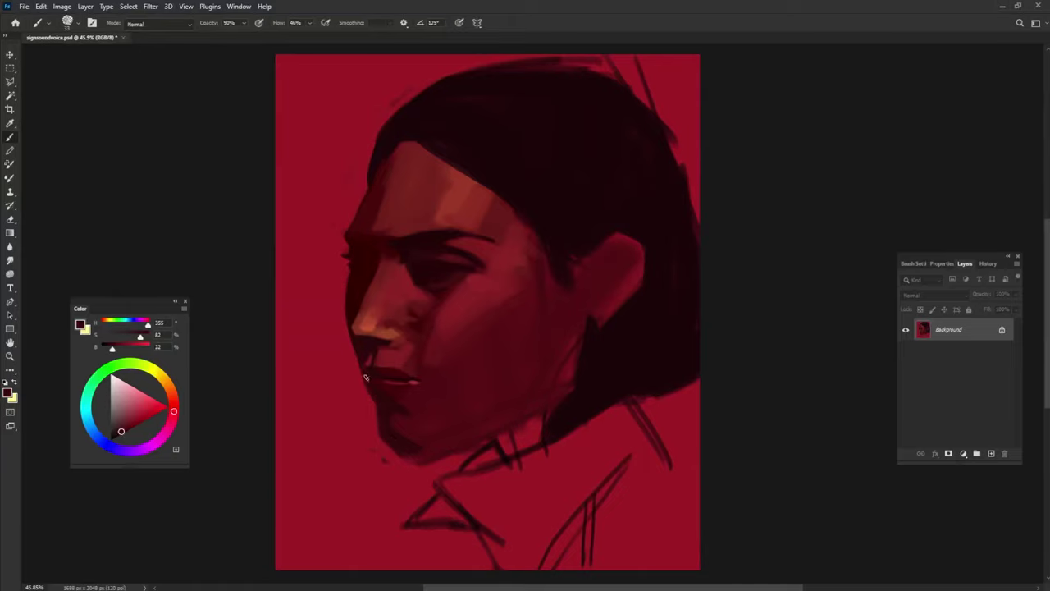
{"action": "left_click", "coordinate": [395, 451], "text": "alt"}
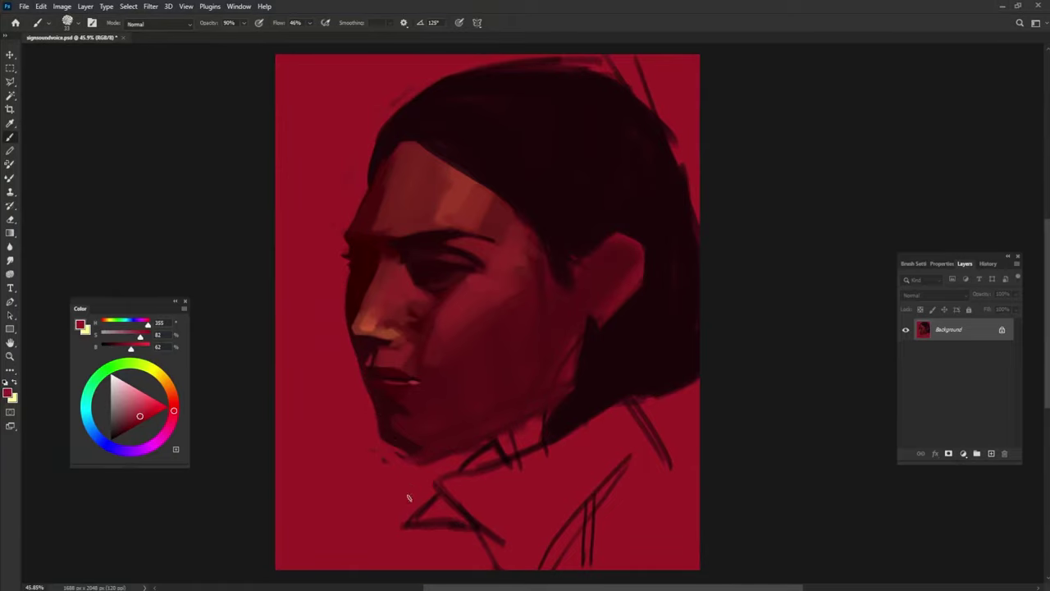
{"action": "left_click", "coordinate": [405, 432], "text": "alt"}
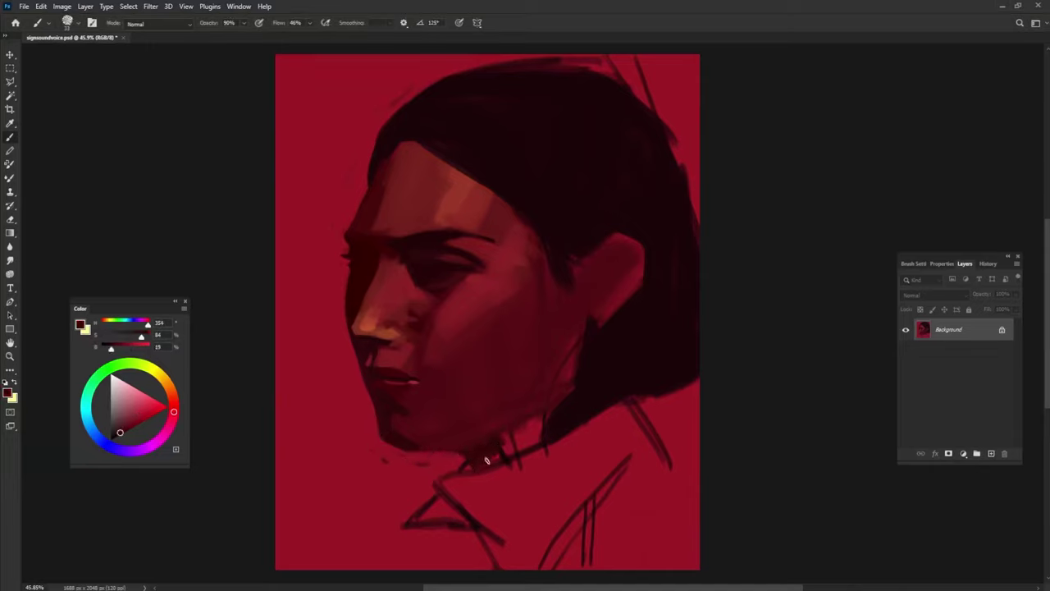
Block in the dark neck shadow from under the jaw up towards the ear, and trim its collar edge with background crimson.
{"action": "left_click_drag", "start_coordinate": [487, 460], "coordinate": [495, 445]}
{"action": "key", "text": "8"}
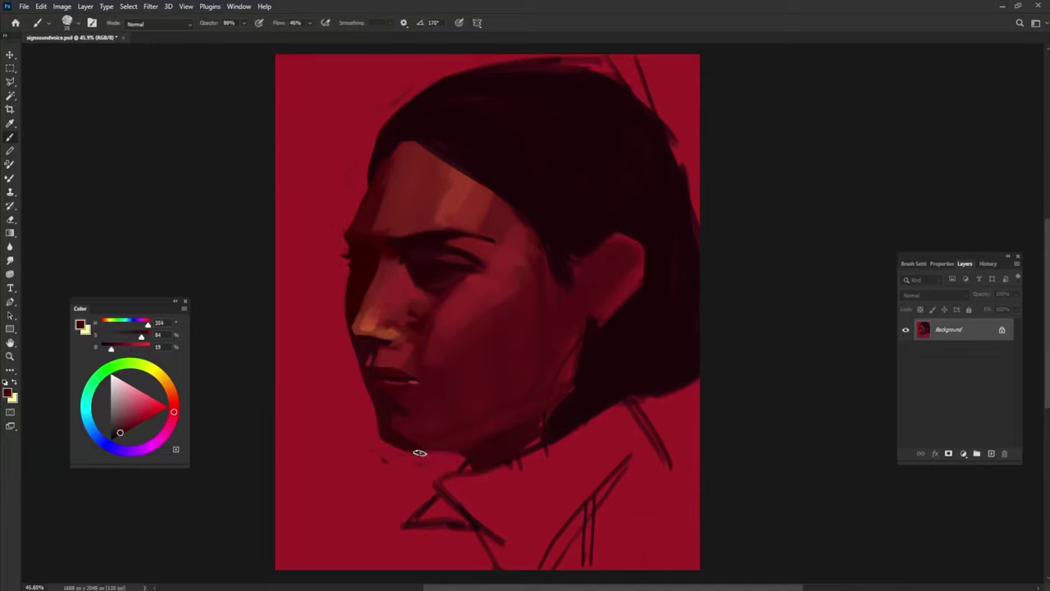
{"action": "key", "text": "shift+Left"}
{"action": "mouse_move", "coordinate": [570, 333]}
{"action": "left_mouse_down"}
{"action": "mouse_move", "coordinate": [535, 421]}
{"action": "mouse_move", "coordinate": [487, 437]}
{"action": "mouse_move", "coordinate": [579, 384]}
{"action": "mouse_move", "coordinate": [555, 401]}
{"action": "mouse_move", "coordinate": [539, 434]}
{"action": "left_mouse_up"}
{"action": "left_click", "coordinate": [419, 478], "text": "alt"}
{"action": "mouse_move", "coordinate": [418, 478]}
{"action": "left_mouse_down"}
{"action": "mouse_move", "coordinate": [446, 453]}
{"action": "mouse_move", "coordinate": [407, 489]}
{"action": "mouse_move", "coordinate": [444, 454]}
{"action": "mouse_move", "coordinate": [470, 474]}
{"action": "left_mouse_up"}
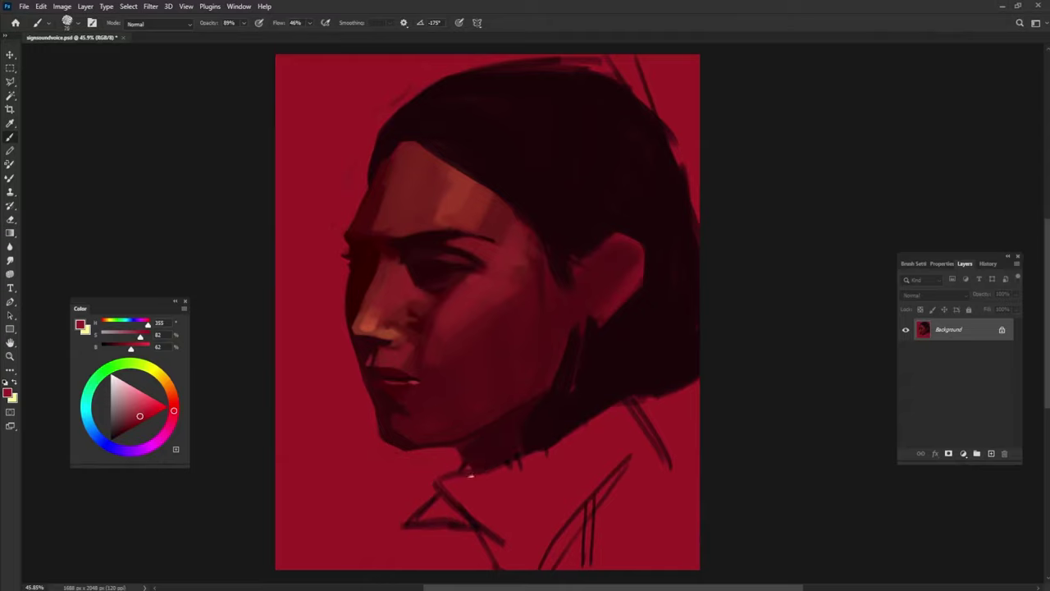
Clean up the hair edge in front of the ear and sharpen the nose bridge and inner eye corner with sampled reds.
{"action": "left_click", "coordinate": [462, 429], "text": "alt"}
{"action": "left_click", "coordinate": [571, 295], "text": "alt"}
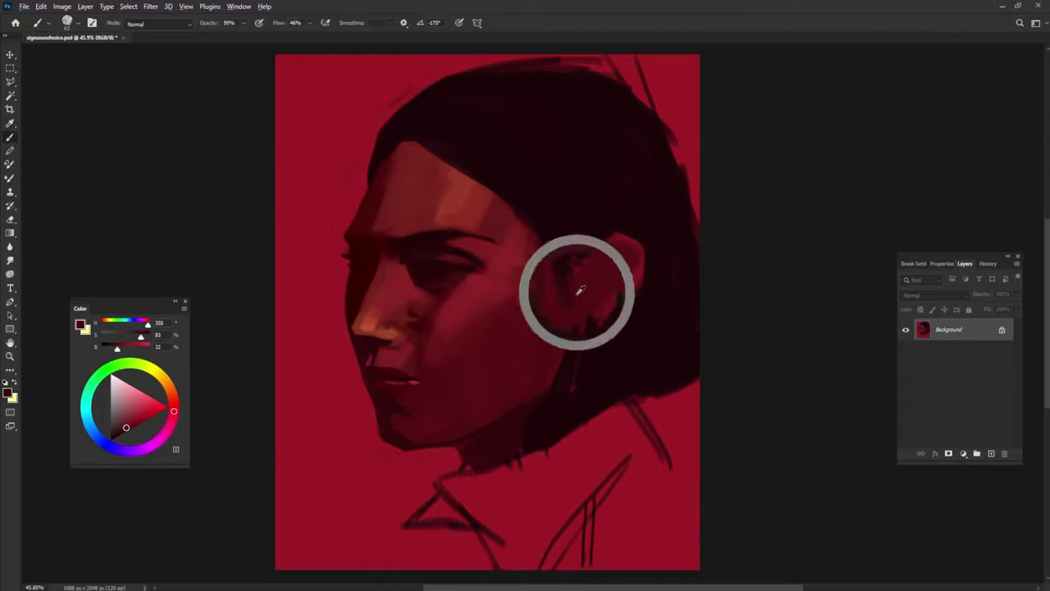
{"action": "left_click", "coordinate": [401, 300], "text": "alt"}
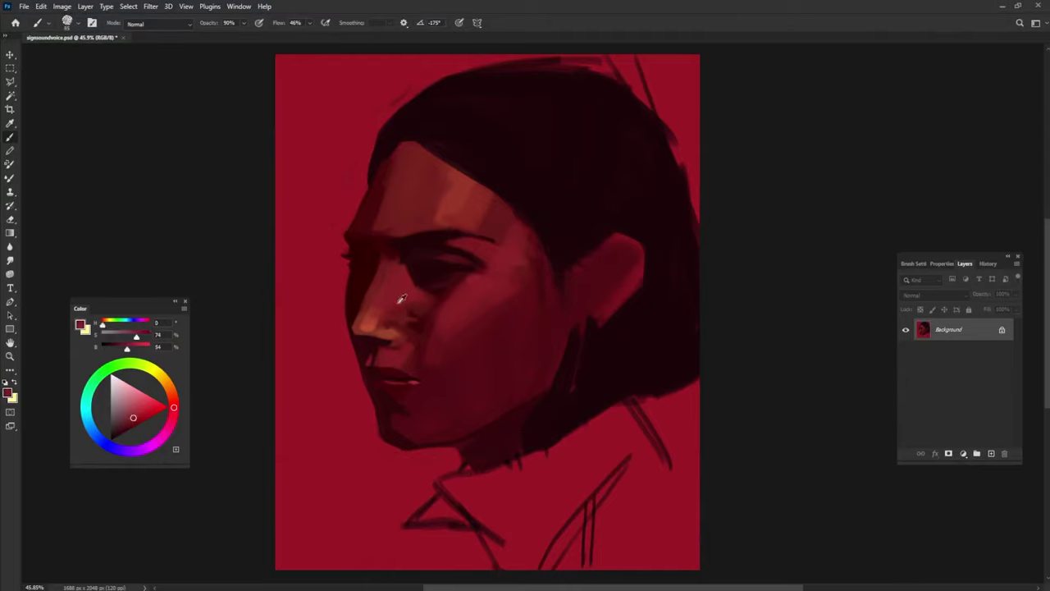
{"action": "left_click", "coordinate": [399, 300], "text": "alt"}
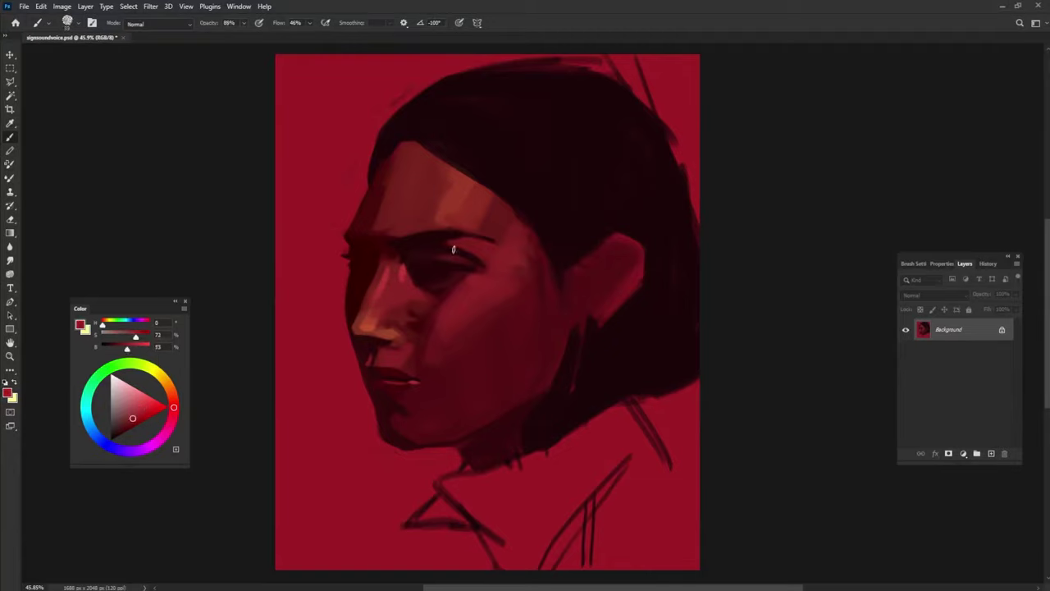
{"action": "left_click", "coordinate": [388, 279], "text": "alt"}
{"action": "key", "text": "8"}
{"action": "key", "text": "6"}
{"action": "left_click", "coordinate": [405, 283], "text": "alt"}
{"action": "left_click", "coordinate": [407, 363], "text": "alt"}
Rotate the brush tip, lighten the chin with sampled mid reds, and blend the cheek with a larger brush.
{"action": "left_click", "coordinate": [413, 464], "text": "alt"}
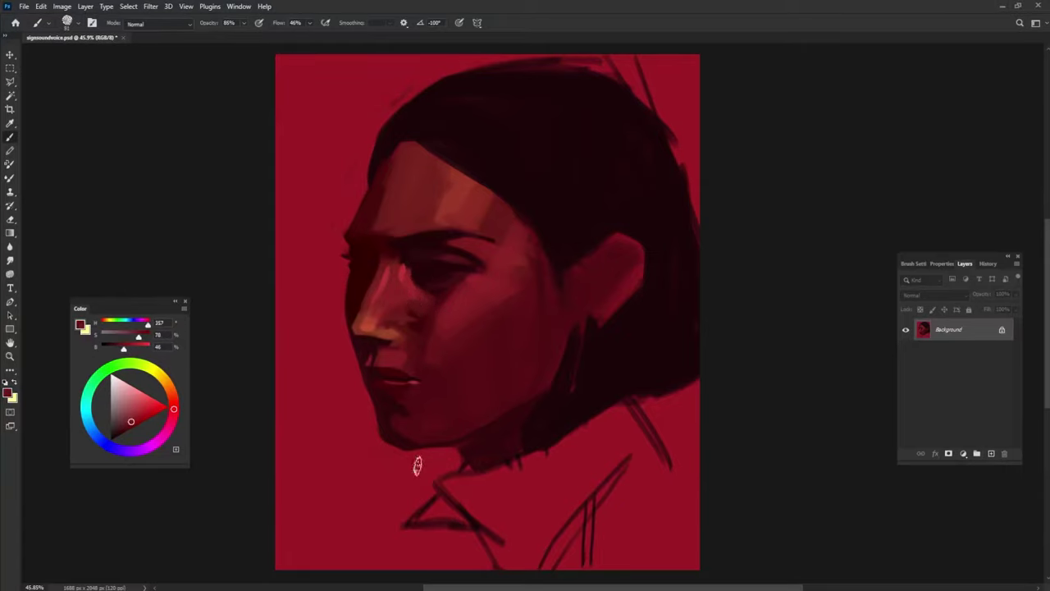
{"action": "key", "text": "shift+Right"}
{"action": "key", "text": "shift+Right"}
{"action": "key", "text": "shift+Right"}
{"action": "key", "text": "shift+Right"}
{"action": "key", "text": "shift+Right"}
{"action": "key", "text": "shift+Right"}
{"action": "key", "text": "shift+Right"}
{"action": "key", "text": "shift+Right"}
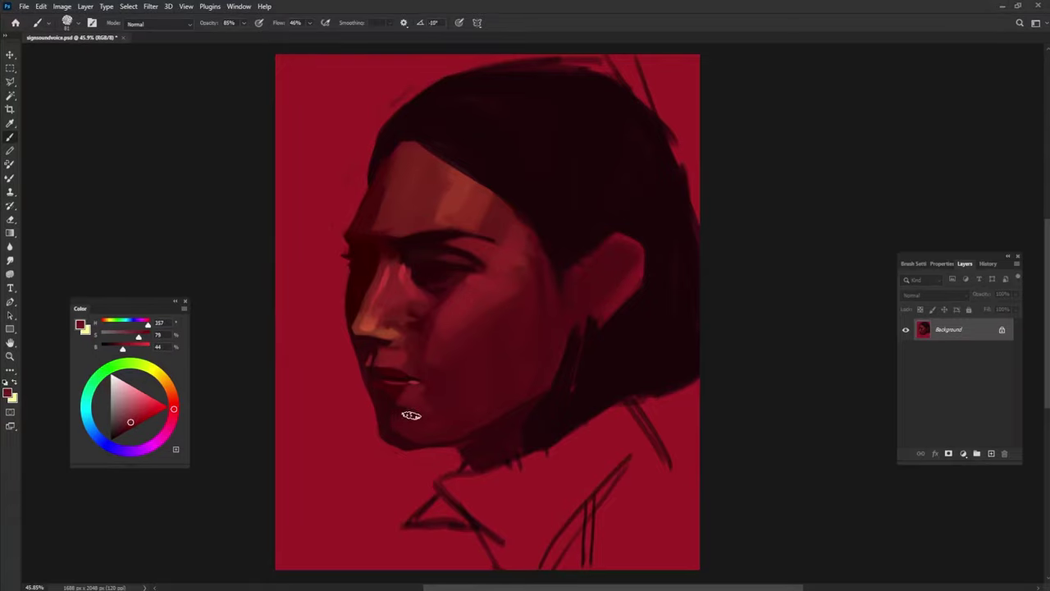
{"action": "left_click", "coordinate": [428, 417], "text": "alt"}
{"action": "left_click_drag", "start_coordinate": [428, 416], "coordinate": [434, 434]}
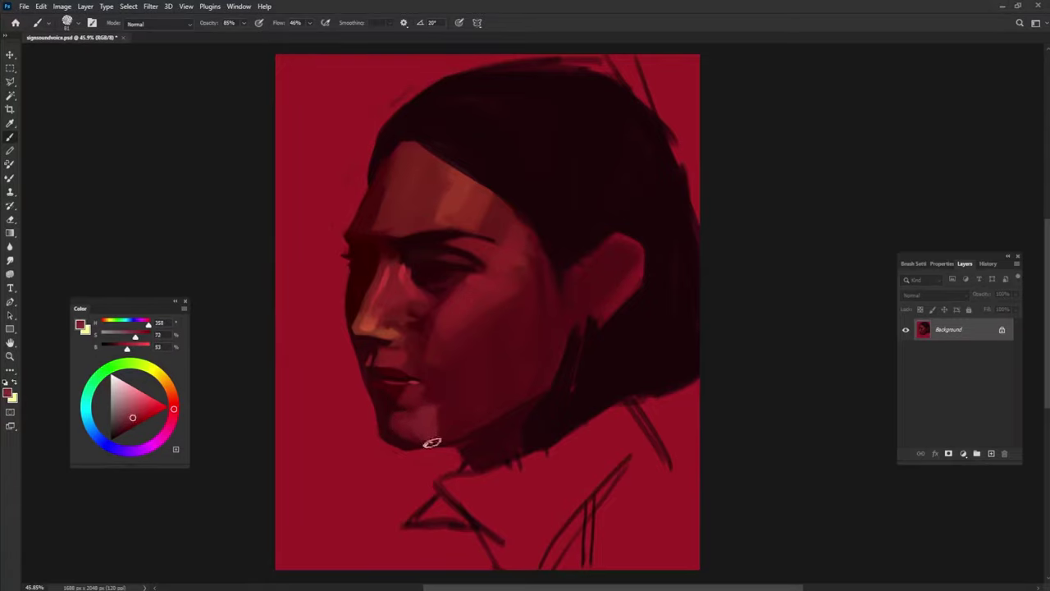
{"action": "left_click", "coordinate": [434, 430], "text": "alt"}
{"action": "right_click", "coordinate": [497, 365], "text": "alt"}
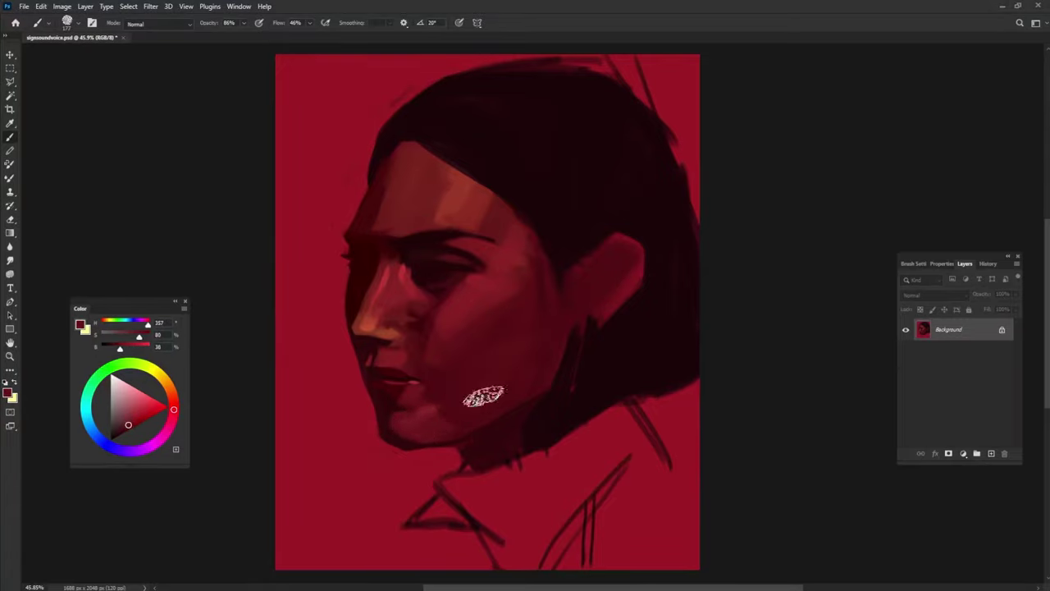
{"action": "left_click", "coordinate": [456, 339], "text": "alt"}
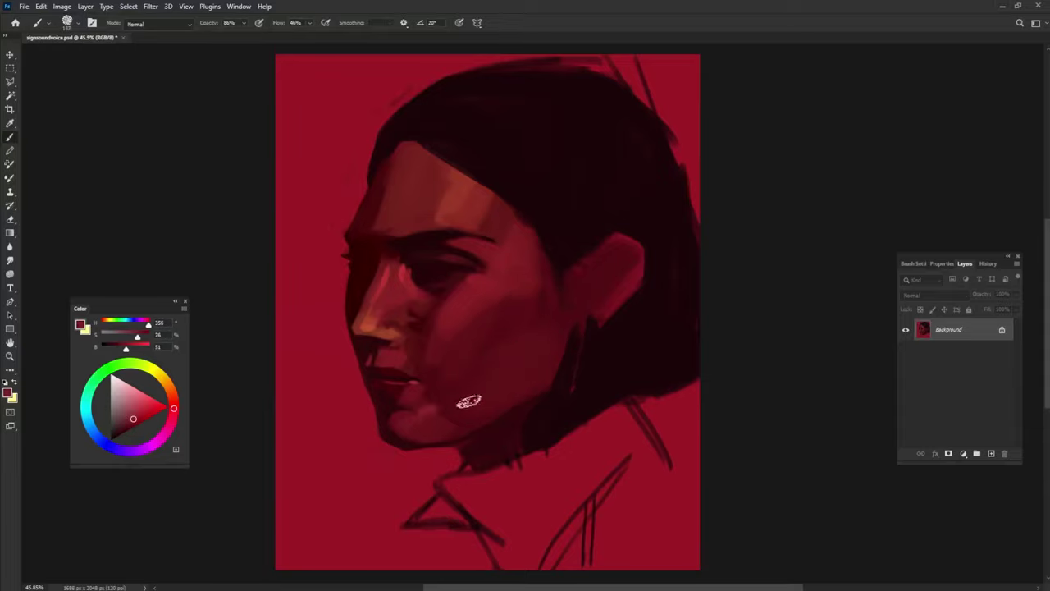
Rotate the brush tip and recut the hairline at the temple with sampled near-black.
{"action": "key", "text": "shift+Right"}
{"action": "key", "text": "shift+Right"}
{"action": "key", "text": "shift+Right"}
{"action": "key", "text": "shift+Right"}
{"action": "key", "text": "shift+Right"}
{"action": "key", "text": "shift+Right"}
{"action": "key", "text": "shift+Right"}
{"action": "key", "text": "shift+Right"}
{"action": "key", "text": "shift+Right"}
{"action": "left_click", "coordinate": [499, 191], "text": "alt"}
{"action": "key", "text": "shift+Left"}
{"action": "key", "text": "shift+Left"}
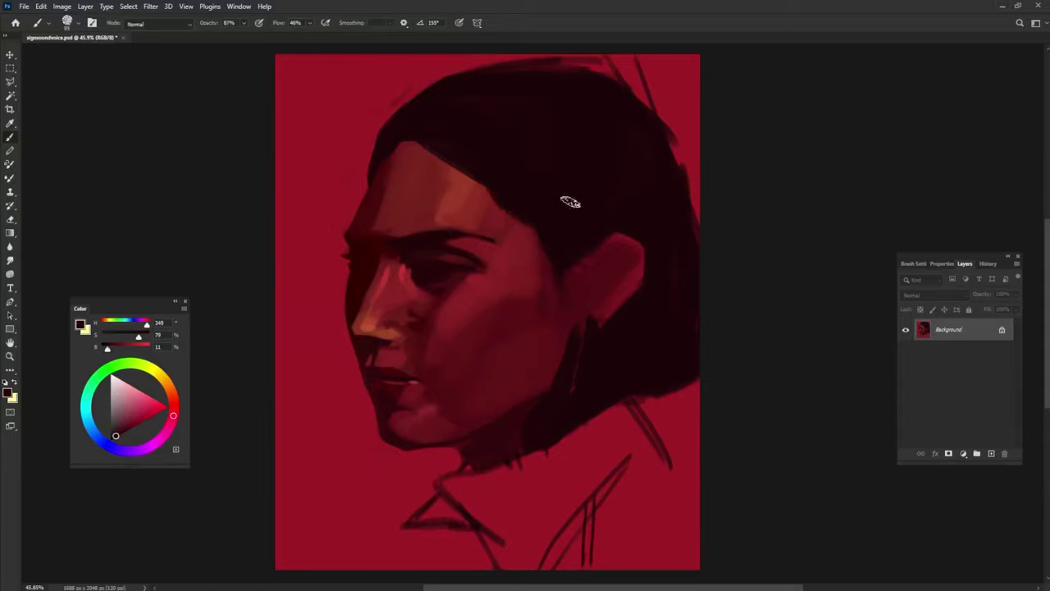
Deepen the eye shadow, then soften the mouth corner and lower cheek with sampled dark reds and a larger brush.
{"action": "left_click", "coordinate": [459, 283], "text": "alt"}
{"action": "left_click", "coordinate": [437, 289], "text": "alt"}
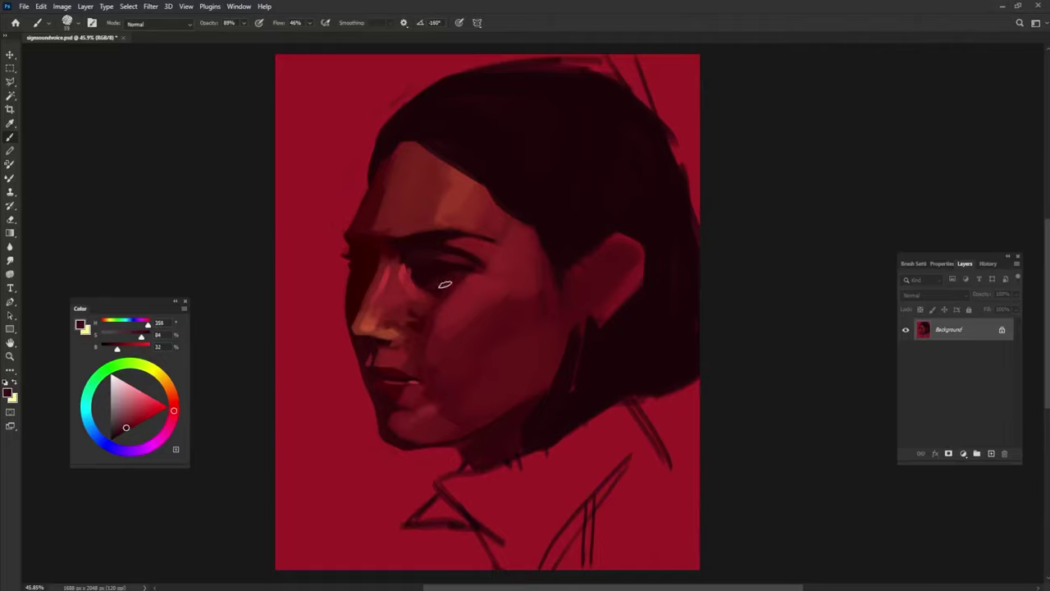
{"action": "left_click", "coordinate": [399, 401], "text": "alt"}
{"action": "left_click", "coordinate": [468, 398], "text": "alt"}
{"action": "key", "text": "bracketright"}
{"action": "key", "text": "bracketright"}
{"action": "key", "text": "bracketright"}
{"action": "key", "text": "bracketright"}
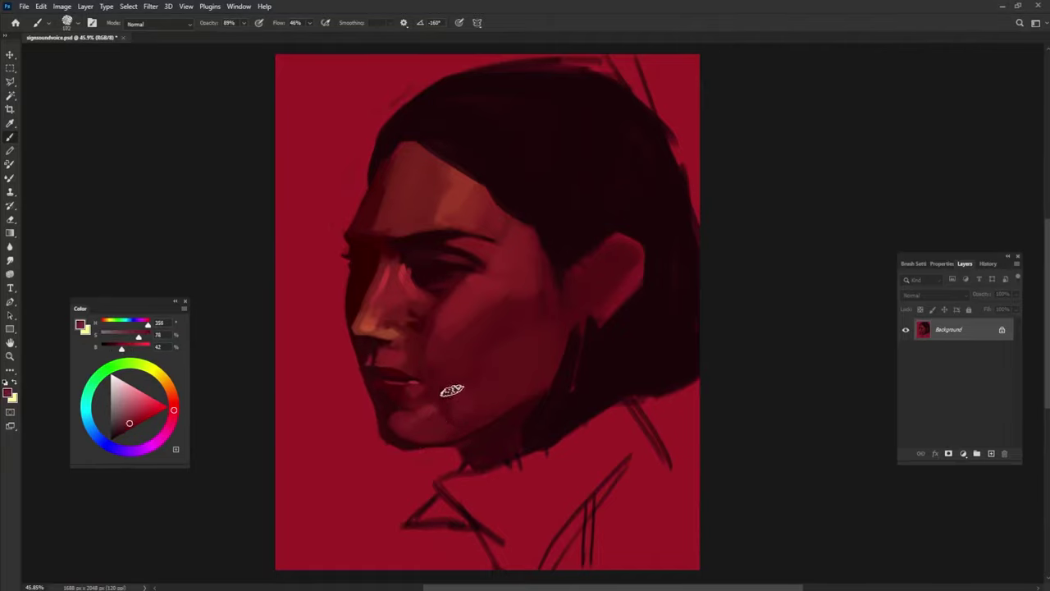
Reduce the brush size and brighten the upper eyelid and the cheek below the eye with a warmer red.
{"action": "left_click", "coordinate": [447, 353], "text": "alt"}
{"action": "key", "text": "bracketleft"}
{"action": "key", "text": "bracketleft"}
{"action": "key", "text": "bracketleft"}
{"action": "key", "text": "bracketleft"}
{"action": "left_click", "coordinate": [397, 266], "text": "alt"}
{"action": "left_click_drag", "start_coordinate": [447, 326], "coordinate": [457, 308]}
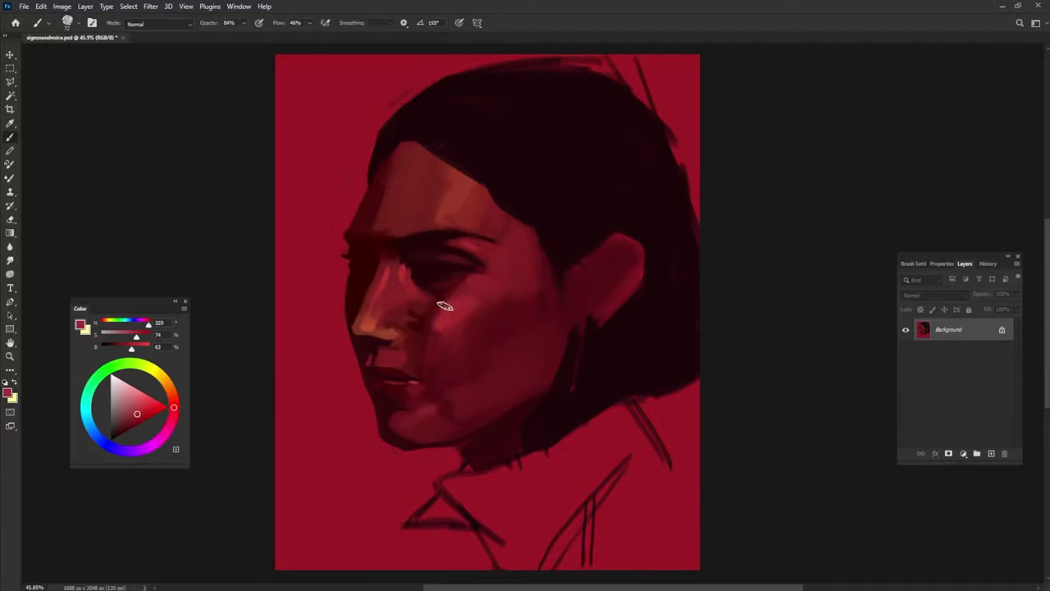
Blend the fold between nostril and cheek with sampled mid reds and darken the shadow under the eye.
{"action": "left_click", "coordinate": [417, 312], "text": "alt"}
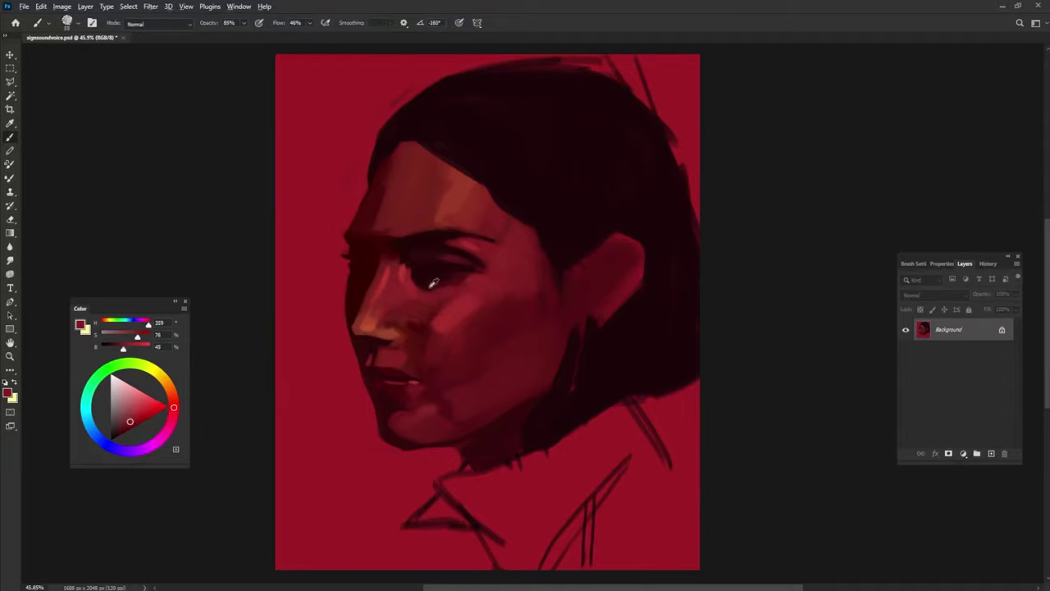
{"action": "left_click", "coordinate": [433, 283], "text": "alt"}
{"action": "left_click", "coordinate": [422, 320], "text": "alt"}
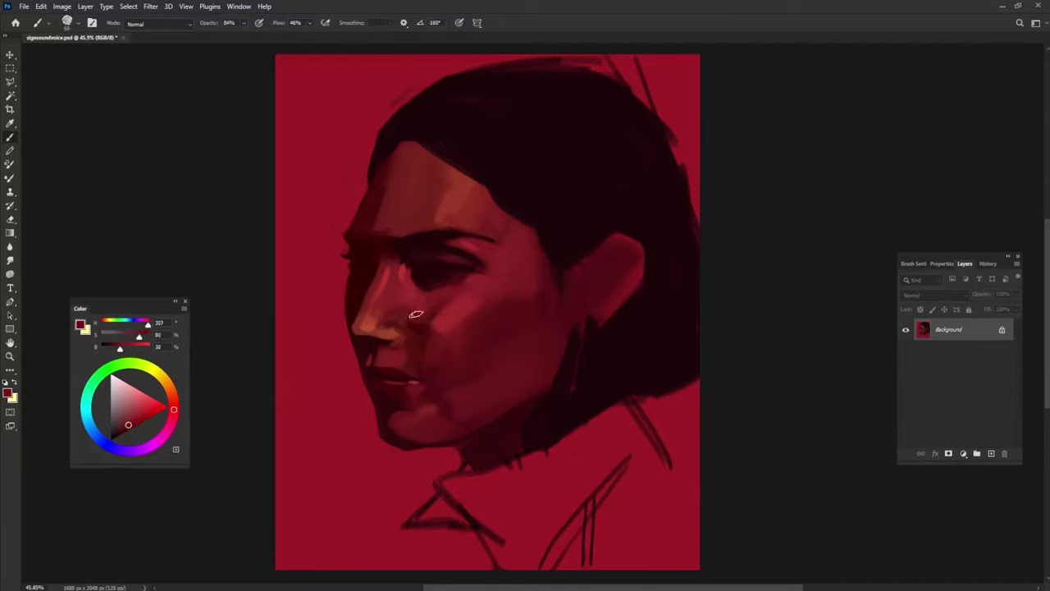
Soften the shadow between nostril and cheek with sampled mid reds, and touch up the jaw edge with a sampled dark red.
{"action": "left_click", "coordinate": [417, 317], "text": "alt"}
{"action": "left_click", "coordinate": [402, 339], "text": "alt"}
{"action": "left_click", "coordinate": [402, 320], "text": "alt"}
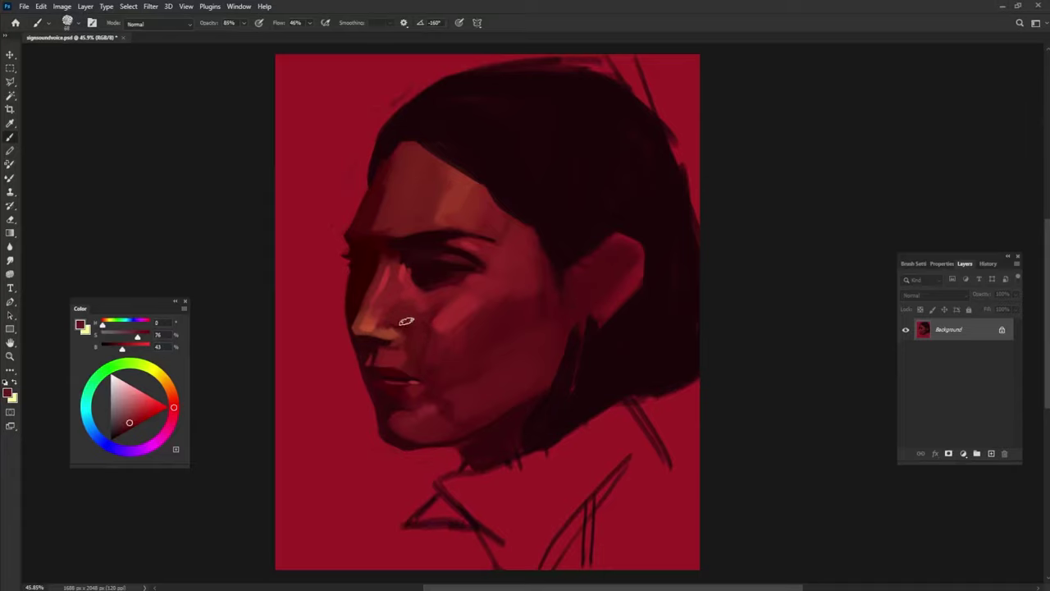
{"action": "left_click", "coordinate": [447, 452], "text": "alt"}
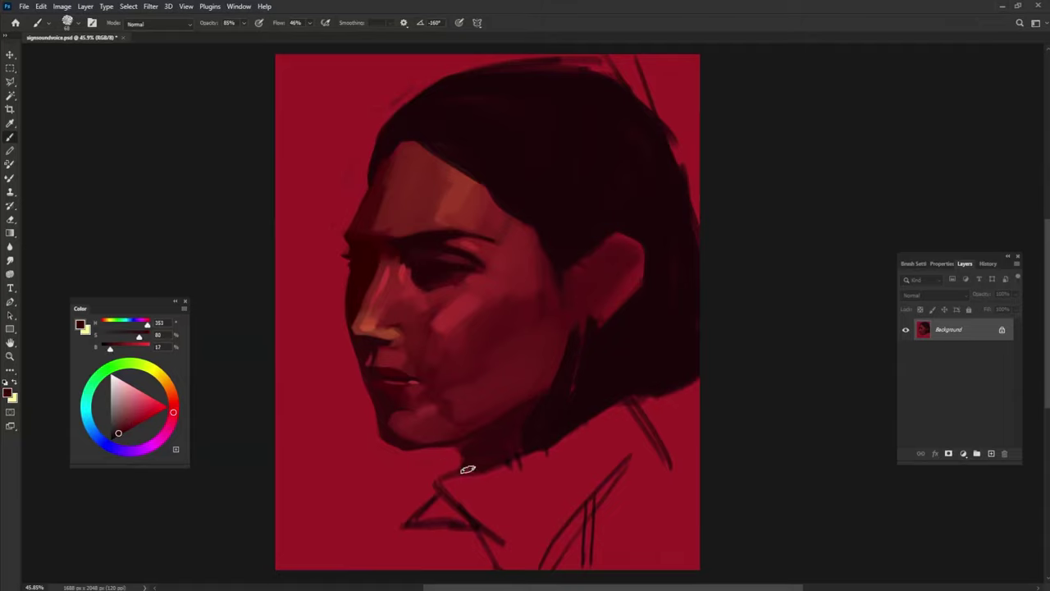
Block in the shirt collar with bright sampled reds and fill its far point dark, adjusting the brush size for the edges.
{"action": "left_click", "coordinate": [534, 481], "text": "alt"}
{"action": "mouse_move", "coordinate": [534, 481]}
{"action": "left_mouse_down"}
{"action": "mouse_move", "coordinate": [503, 527]}
{"action": "mouse_move", "coordinate": [509, 493]}
{"action": "mouse_move", "coordinate": [598, 442]}
{"action": "mouse_move", "coordinate": [617, 413]}
{"action": "mouse_move", "coordinate": [494, 511]}
{"action": "left_mouse_up"}
{"action": "left_click", "coordinate": [408, 544], "text": "alt"}
{"action": "mouse_move", "coordinate": [420, 519]}
{"action": "left_mouse_down"}
{"action": "mouse_move", "coordinate": [475, 527]}
{"action": "mouse_move", "coordinate": [452, 489]}
{"action": "mouse_move", "coordinate": [486, 485]}
{"action": "mouse_move", "coordinate": [460, 487]}
{"action": "mouse_move", "coordinate": [482, 504]}
{"action": "mouse_move", "coordinate": [473, 488]}
{"action": "mouse_move", "coordinate": [541, 486]}
{"action": "mouse_move", "coordinate": [484, 498]}
{"action": "mouse_move", "coordinate": [539, 485]}
{"action": "left_mouse_up"}
{"action": "left_click", "coordinate": [460, 491], "text": "alt"}
{"action": "key", "text": "bracketright"}
{"action": "key", "text": "bracketright"}
{"action": "left_click", "coordinate": [451, 464], "text": "alt"}
{"action": "key", "text": "bracketleft"}
{"action": "key", "text": "bracketleft"}
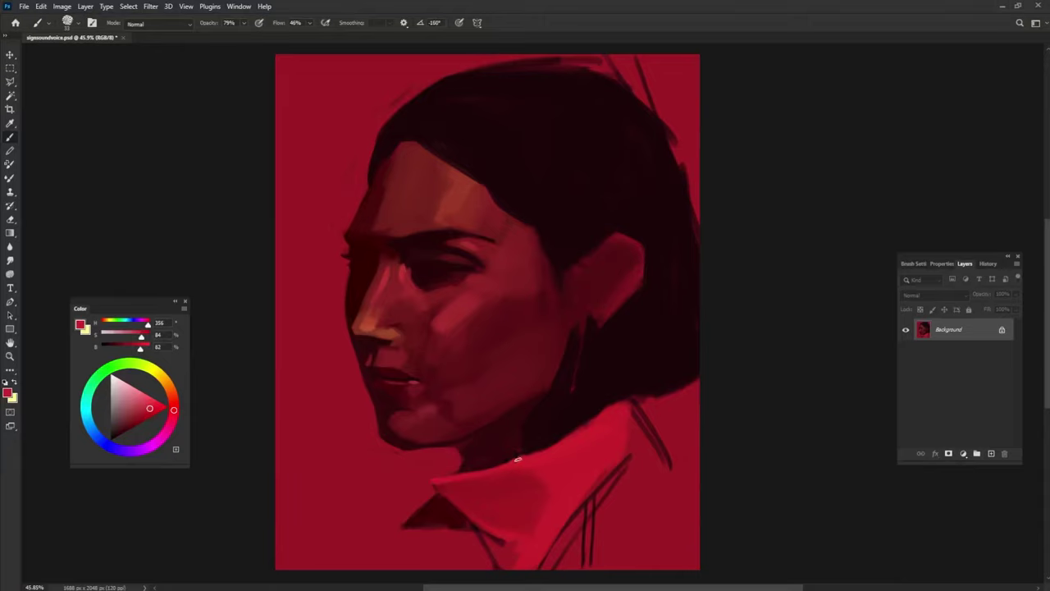
Refine the collar's light and shadow planes and sharpen its edge against the neck with sampled reds.
{"action": "left_click", "coordinate": [555, 482], "text": "alt"}
{"action": "left_click", "coordinate": [552, 465], "text": "alt"}
{"action": "left_click", "coordinate": [496, 484], "text": "alt"}
{"action": "left_click", "coordinate": [477, 523], "text": "alt"}
{"action": "left_click", "coordinate": [459, 497], "text": "alt"}
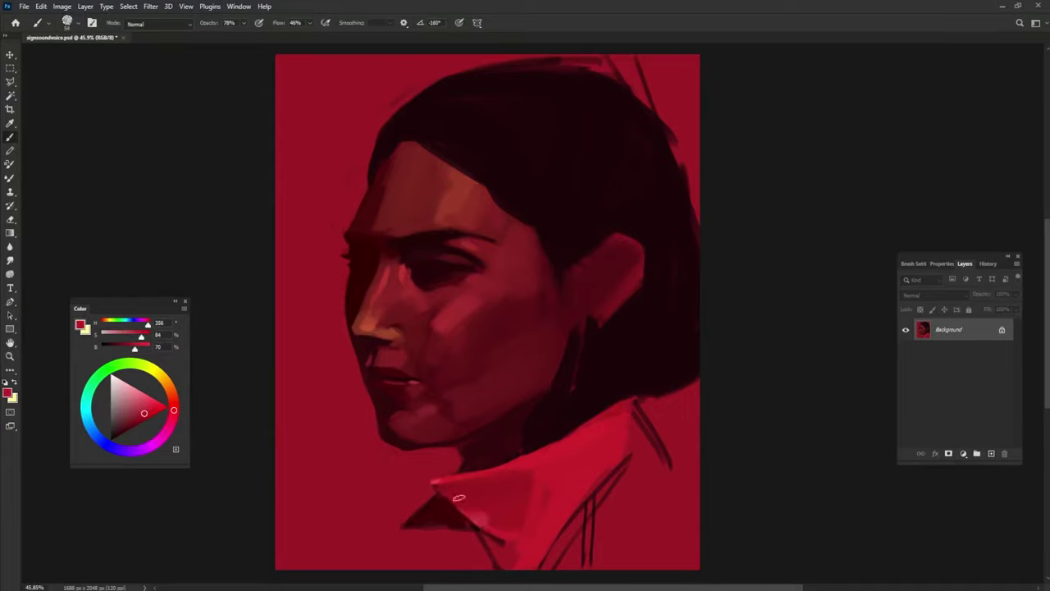
{"action": "left_click", "coordinate": [569, 443], "text": "alt"}
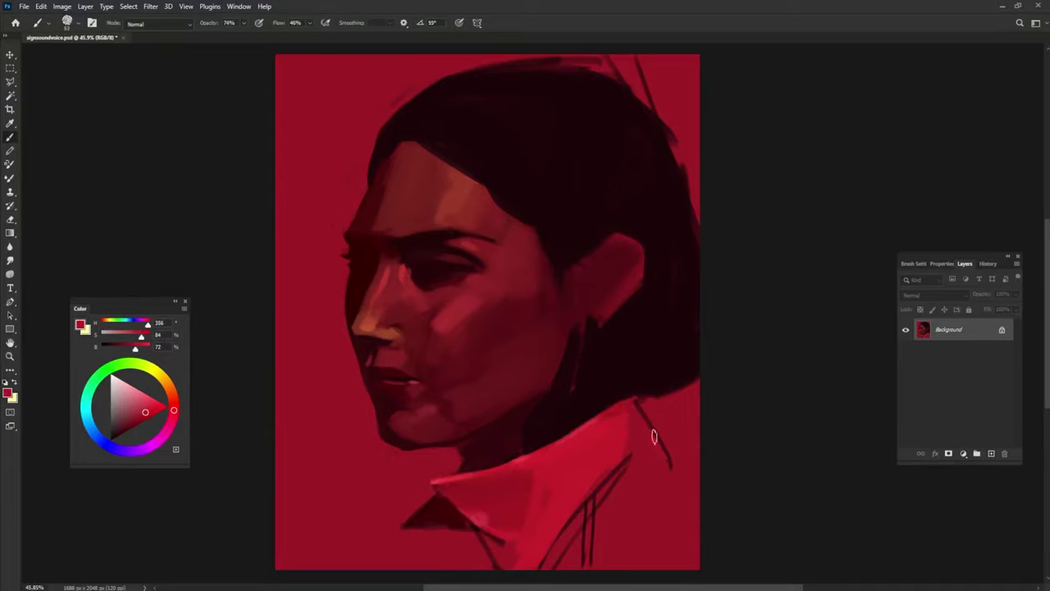
Paint the shoulder and shirt front below the collar with sampled reds, covering the sketched collar lines.
{"action": "mouse_move", "coordinate": [637, 405]}
{"action": "left_mouse_down"}
{"action": "mouse_move", "coordinate": [645, 438]}
{"action": "mouse_move", "coordinate": [693, 501]}
{"action": "left_mouse_up"}
{"action": "left_click", "coordinate": [610, 437], "text": "alt"}
{"action": "left_click_drag", "start_coordinate": [616, 534], "coordinate": [574, 511]}
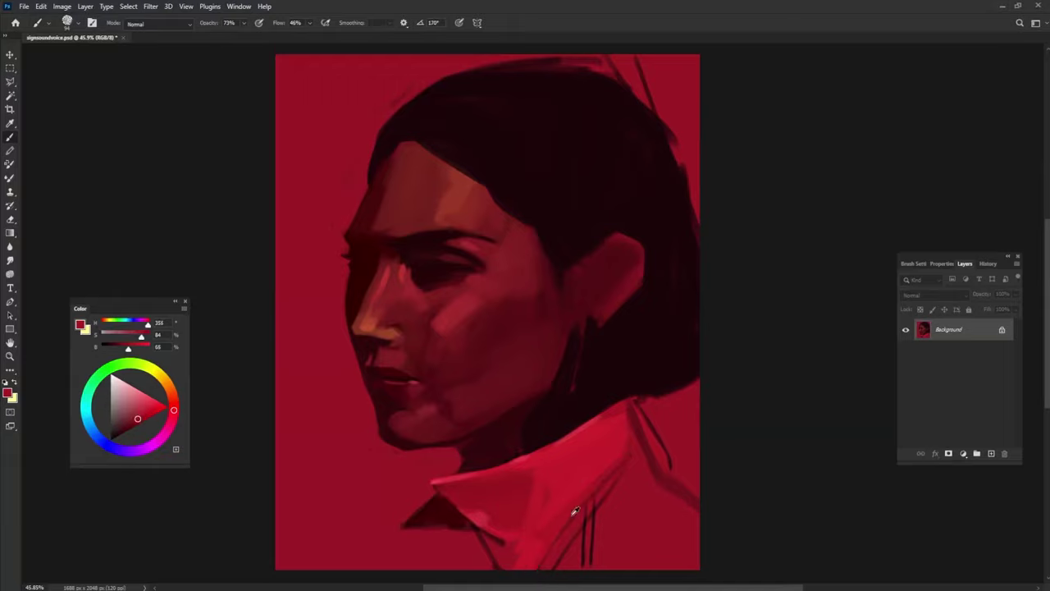
{"action": "left_click_drag", "start_coordinate": [587, 564], "coordinate": [585, 499]}
{"action": "left_click", "coordinate": [624, 479], "text": "alt"}
{"action": "mouse_move", "coordinate": [595, 535]}
{"action": "left_mouse_down"}
{"action": "mouse_move", "coordinate": [613, 490]}
{"action": "mouse_move", "coordinate": [613, 569]}
{"action": "left_mouse_up"}
{"action": "left_click", "coordinate": [645, 462], "text": "alt"}
{"action": "left_click_drag", "start_coordinate": [598, 517], "coordinate": [626, 462]}
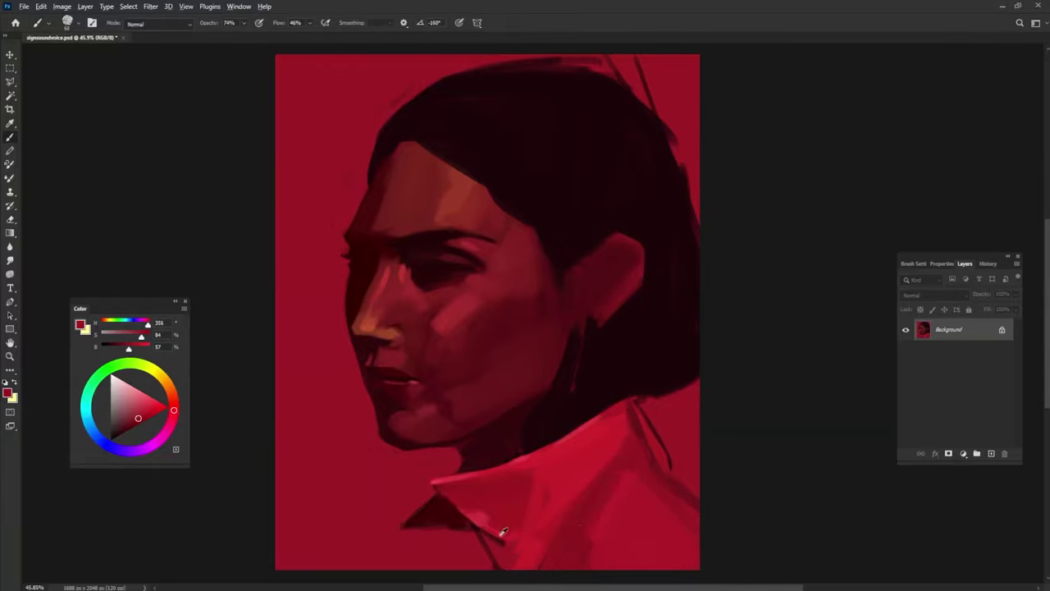
Fill the gap below the front collar point with sampled dark red and paint out the sketch line behind the collar.
{"action": "left_click", "coordinate": [476, 534], "text": "alt"}
{"action": "left_click_drag", "start_coordinate": [497, 543], "coordinate": [509, 574]}
{"action": "left_click", "coordinate": [666, 403], "text": "alt"}
{"action": "left_click", "coordinate": [664, 409], "text": "alt"}
{"action": "left_click_drag", "start_coordinate": [650, 410], "coordinate": [673, 461]}
Recut the back and top outline of the hair with background red, covering the leftover sketch lines.
{"action": "left_click_drag", "start_coordinate": [653, 403], "coordinate": [711, 335]}
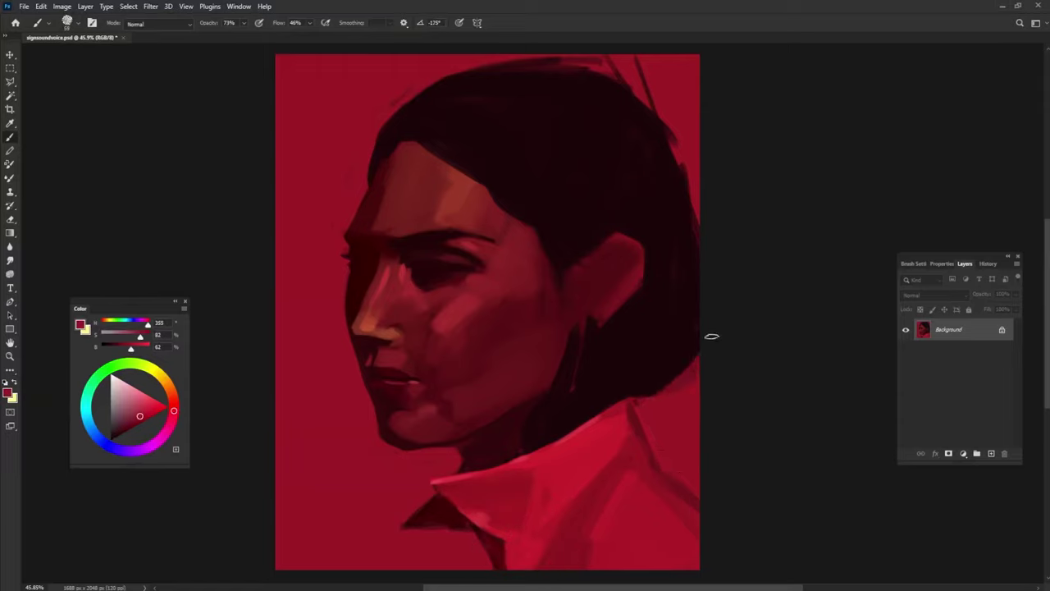
{"action": "left_click_drag", "start_coordinate": [672, 115], "coordinate": [693, 238]}
{"action": "mouse_move", "coordinate": [617, 64]}
{"action": "left_mouse_down"}
{"action": "mouse_move", "coordinate": [614, 54]}
{"action": "mouse_move", "coordinate": [468, 64]}
{"action": "left_mouse_up"}
{"action": "left_click_drag", "start_coordinate": [660, 94], "coordinate": [634, 64]}
Cut the ear down to a smaller shape with sampled near-black hair color and restate its upper part in dark red.
{"action": "left_click", "coordinate": [577, 334], "text": "alt"}
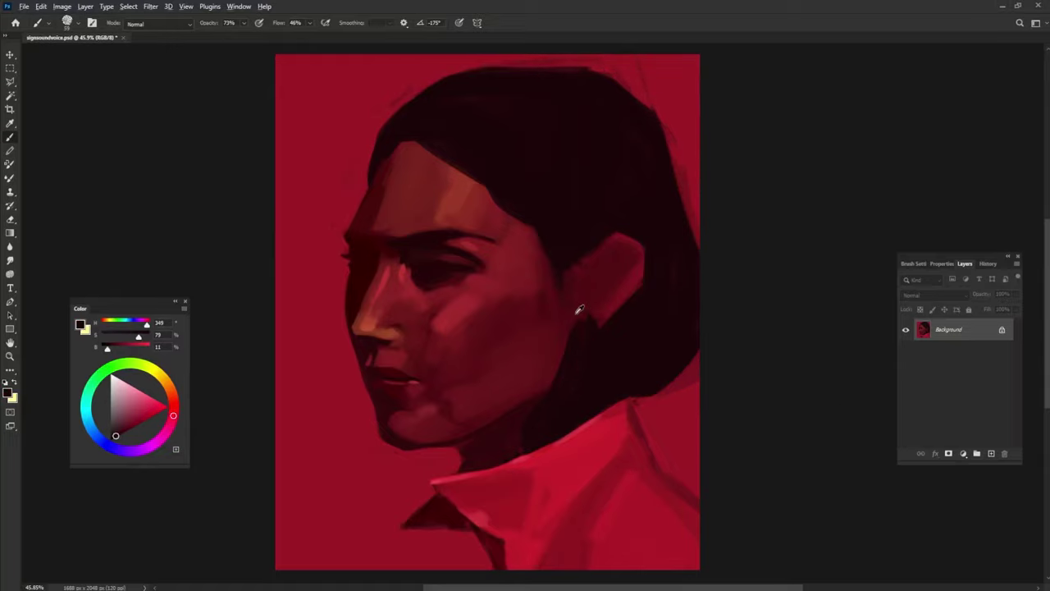
{"action": "mouse_move", "coordinate": [602, 234]}
{"action": "left_mouse_down"}
{"action": "mouse_move", "coordinate": [620, 311]}
{"action": "mouse_move", "coordinate": [615, 246]}
{"action": "left_mouse_up"}
{"action": "left_click_drag", "start_coordinate": [614, 297], "coordinate": [607, 320]}
{"action": "left_click", "coordinate": [588, 313], "text": "alt"}
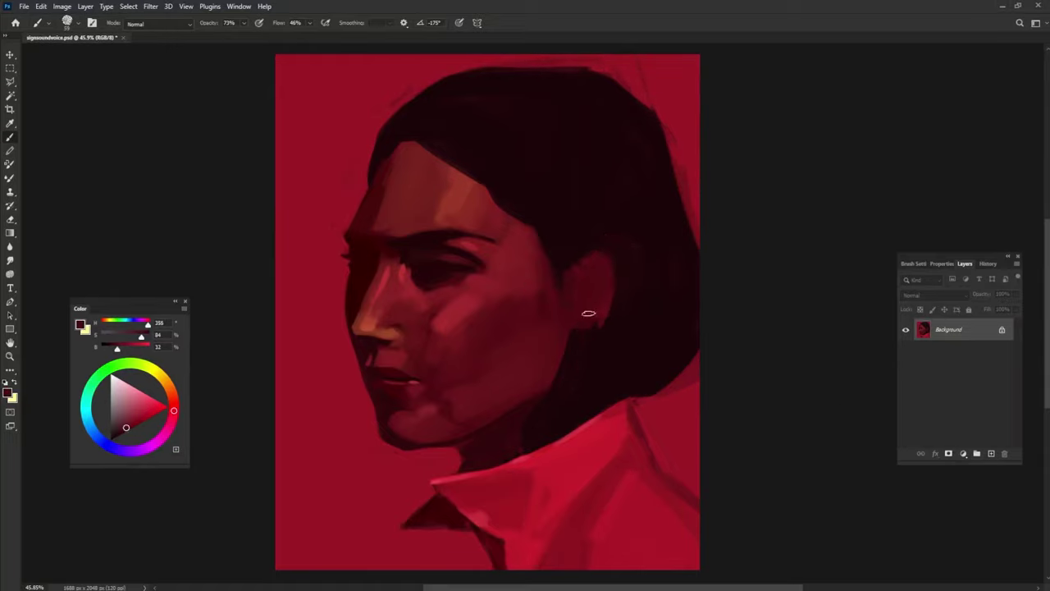
{"action": "left_click_drag", "start_coordinate": [595, 253], "coordinate": [613, 280]}
Shape the ear's rim and lobe with a lighter sampled red against the dark hair.
{"action": "left_click", "coordinate": [571, 253], "text": "alt"}
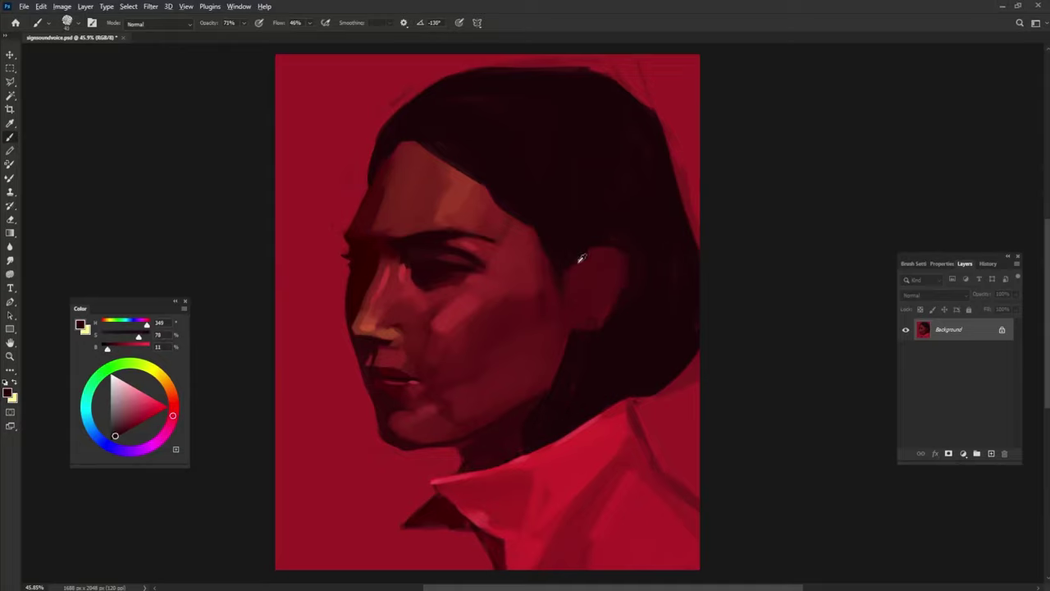
{"action": "left_click", "coordinate": [586, 267], "text": "alt"}
{"action": "left_click_drag", "start_coordinate": [596, 257], "coordinate": [607, 275]}
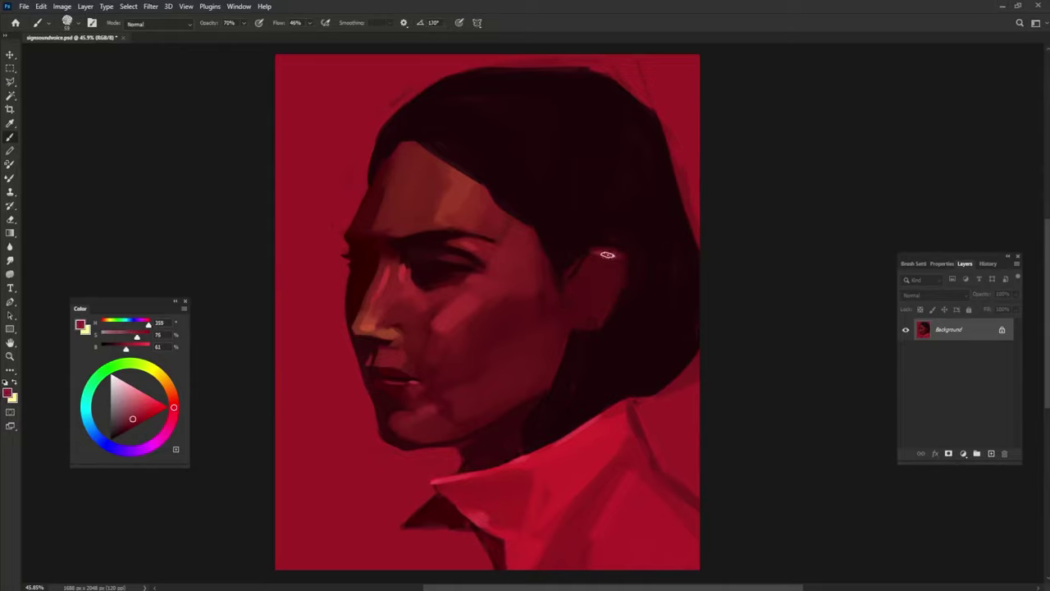
{"action": "left_click_drag", "start_coordinate": [584, 321], "coordinate": [598, 316]}
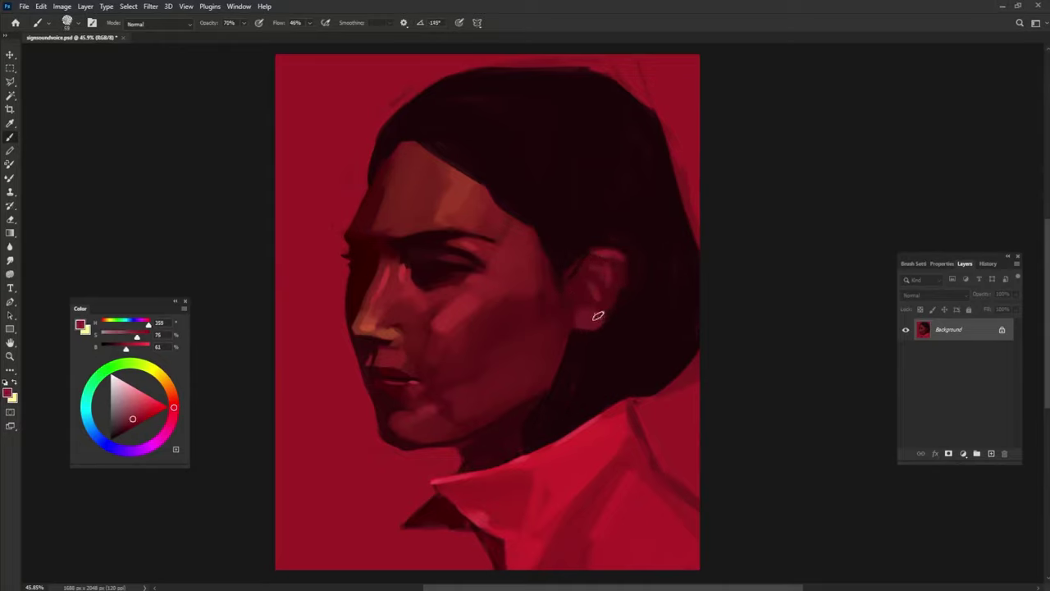
{"action": "left_click_drag", "start_coordinate": [621, 264], "coordinate": [597, 336]}
Paint the ear's inner folds with sampled dark reds and brighten the lobe using a smaller brush.
{"action": "left_click", "coordinate": [458, 265], "text": "alt"}
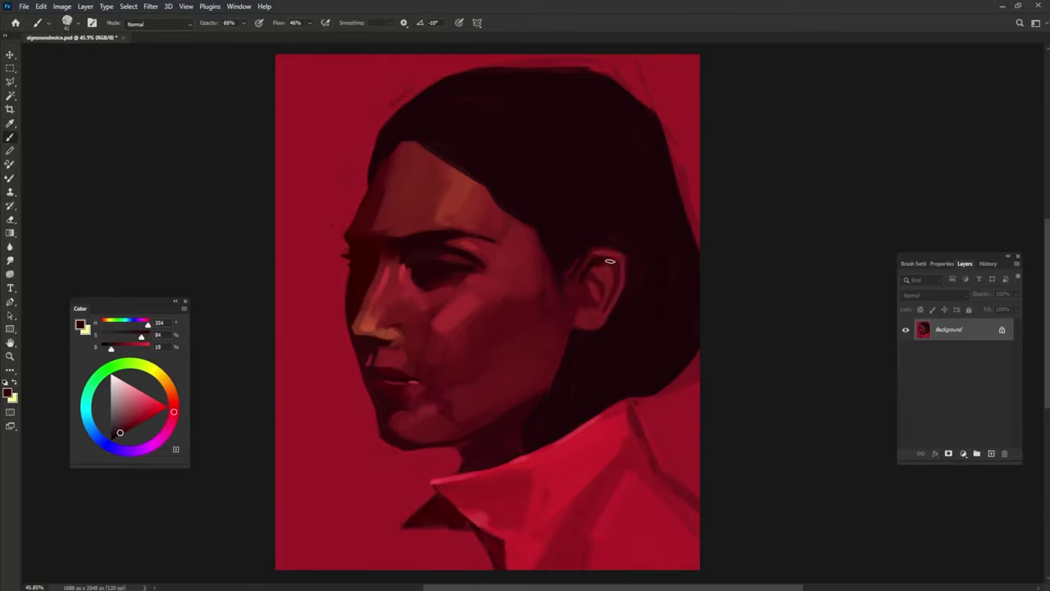
{"action": "left_click", "coordinate": [574, 262], "text": "alt"}
{"action": "left_click", "coordinate": [577, 313], "text": "alt"}
{"action": "left_click", "coordinate": [586, 276], "text": "alt"}
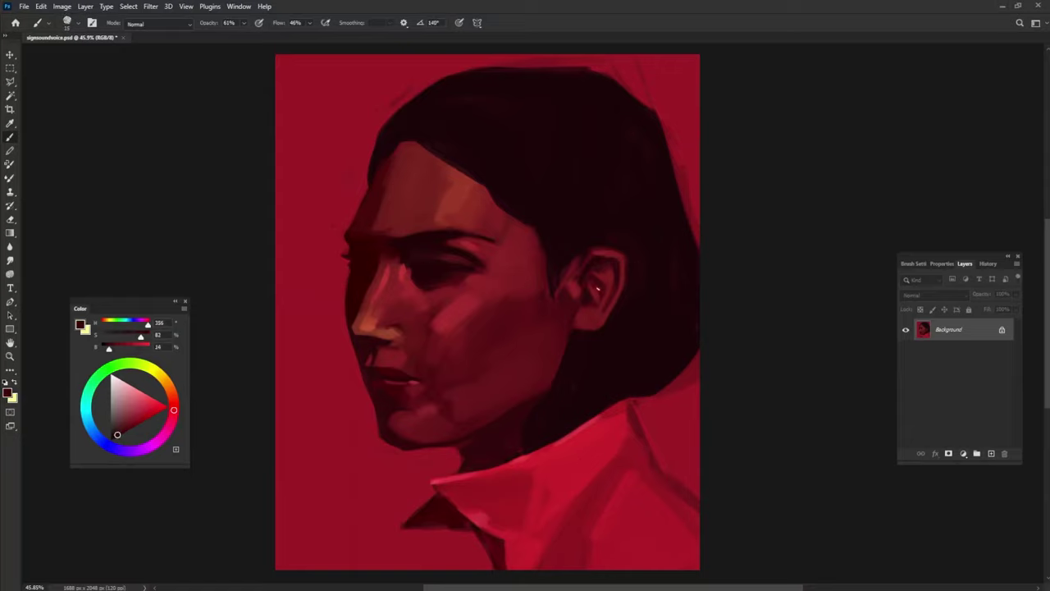
{"action": "left_click", "coordinate": [594, 309], "text": "alt"}
{"action": "left_click", "coordinate": [598, 287], "text": "alt"}
{"action": "left_click", "coordinate": [586, 318], "text": "alt"}
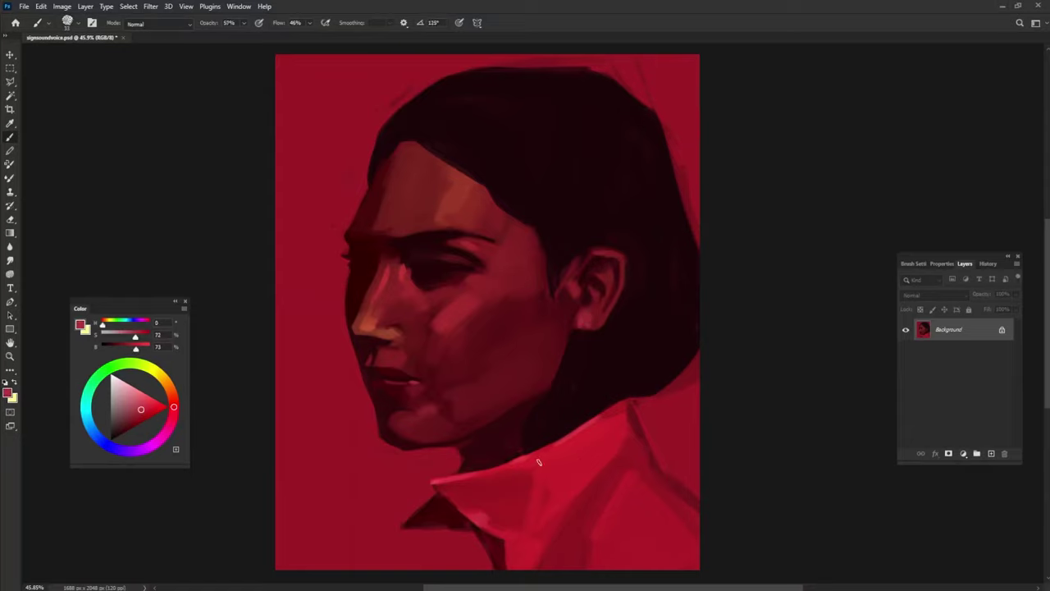
Define the iris and eyelid of the near eye with sampled dark reds.
{"action": "left_click", "coordinate": [429, 274], "text": "alt"}
{"action": "left_click", "coordinate": [437, 278], "text": "alt"}
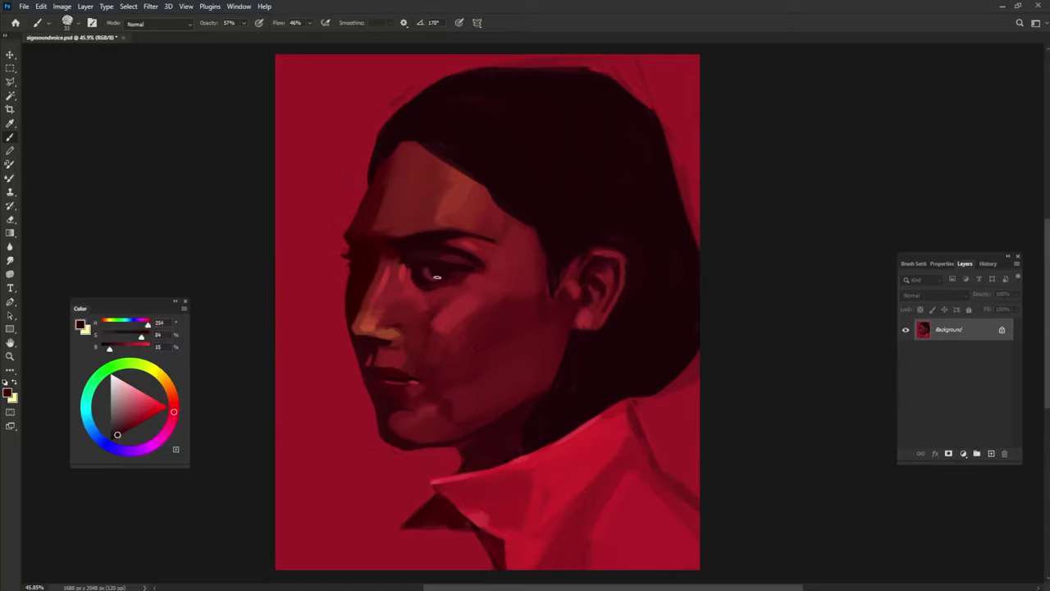
{"action": "left_click", "coordinate": [357, 263], "text": "alt"}
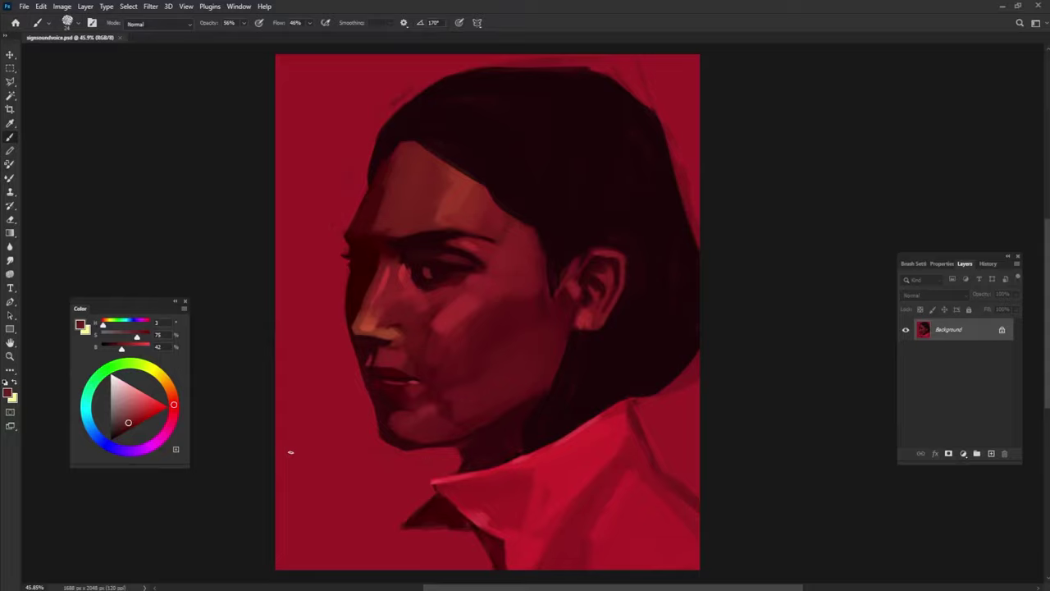
Add a new layer above the portrait and set its blending mode to Darken.
{"action": "left_click", "coordinate": [991, 453]}
{"action": "key", "text": "shift+alt+k"}
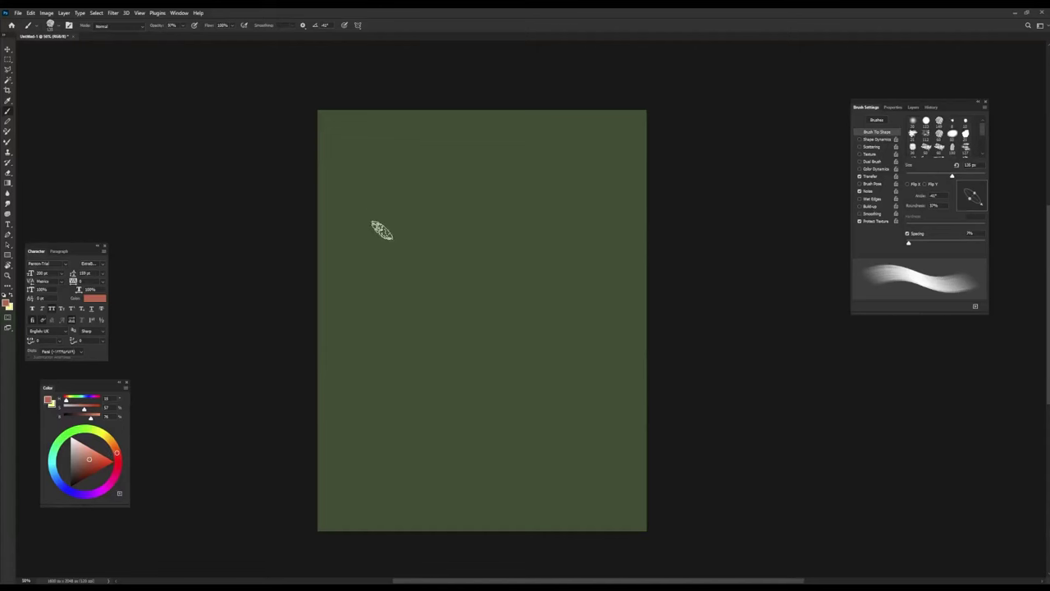
Block in the face and neck in terracotta on the green canvas, and mass in the long hair with very dark brown.
{"action": "mouse_move", "coordinate": [382, 289]}
{"action": "left_mouse_down"}
{"action": "mouse_move", "coordinate": [566, 218]}
{"action": "mouse_move", "coordinate": [434, 516]}
{"action": "mouse_move", "coordinate": [632, 438]}
{"action": "mouse_move", "coordinate": [509, 385]}
{"action": "mouse_move", "coordinate": [387, 234]}
{"action": "mouse_move", "coordinate": [509, 369]}
{"action": "mouse_move", "coordinate": [574, 328]}
{"action": "left_mouse_up"}
{"action": "left_click", "coordinate": [78, 482]}
{"action": "mouse_move", "coordinate": [371, 206]}
{"action": "left_mouse_down"}
{"action": "mouse_move", "coordinate": [445, 188]}
{"action": "mouse_move", "coordinate": [504, 241]}
{"action": "mouse_move", "coordinate": [452, 222]}
{"action": "mouse_move", "coordinate": [546, 177]}
{"action": "mouse_move", "coordinate": [371, 270]}
{"action": "mouse_move", "coordinate": [478, 157]}
{"action": "mouse_move", "coordinate": [385, 246]}
{"action": "mouse_move", "coordinate": [450, 456]}
{"action": "left_mouse_up"}
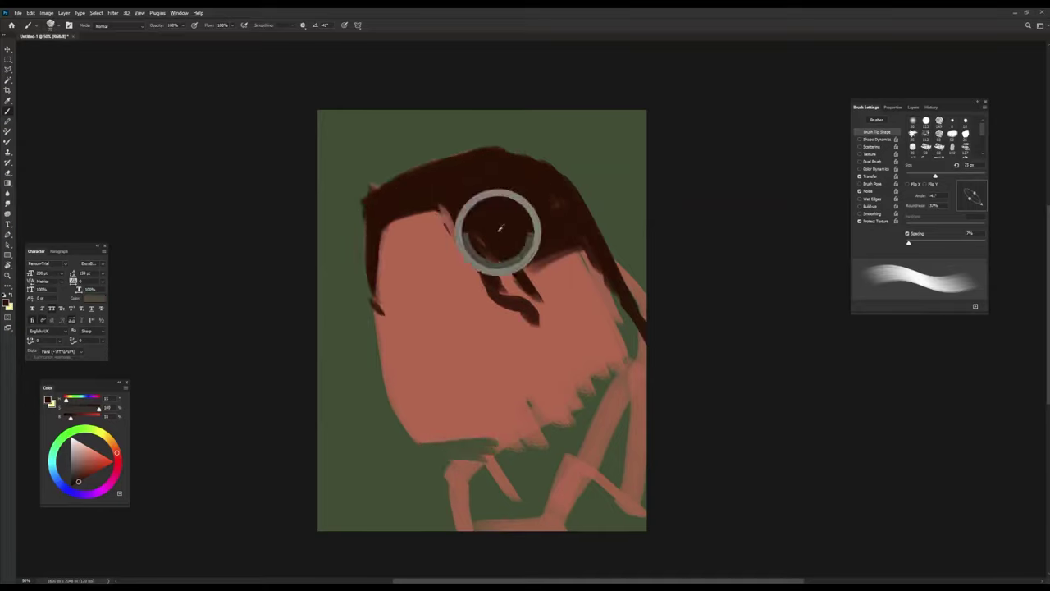
{"action": "mouse_move", "coordinate": [463, 525]}
{"action": "left_mouse_down"}
{"action": "mouse_move", "coordinate": [544, 414]}
{"action": "mouse_move", "coordinate": [534, 429]}
{"action": "mouse_move", "coordinate": [630, 349]}
{"action": "mouse_move", "coordinate": [586, 286]}
{"action": "mouse_move", "coordinate": [624, 353]}
{"action": "mouse_move", "coordinate": [541, 410]}
{"action": "mouse_move", "coordinate": [397, 314]}
{"action": "mouse_move", "coordinate": [459, 313]}
{"action": "mouse_move", "coordinate": [406, 365]}
{"action": "mouse_move", "coordinate": [426, 401]}
{"action": "mouse_move", "coordinate": [457, 379]}
{"action": "mouse_move", "coordinate": [497, 257]}
{"action": "mouse_move", "coordinate": [529, 324]}
{"action": "mouse_move", "coordinate": [520, 423]}
{"action": "mouse_move", "coordinate": [484, 413]}
{"action": "mouse_move", "coordinate": [426, 308]}
{"action": "mouse_move", "coordinate": [419, 349]}
{"action": "mouse_move", "coordinate": [389, 246]}
{"action": "mouse_move", "coordinate": [394, 209]}
{"action": "mouse_move", "coordinate": [377, 189]}
{"action": "mouse_move", "coordinate": [509, 152]}
{"action": "left_mouse_up"}
Reduce the brush size and draw the hairline across the forehead in near-black brown.
{"action": "key", "text": "bracketleft"}
{"action": "key", "text": "bracketleft"}
{"action": "key", "text": "bracketleft"}
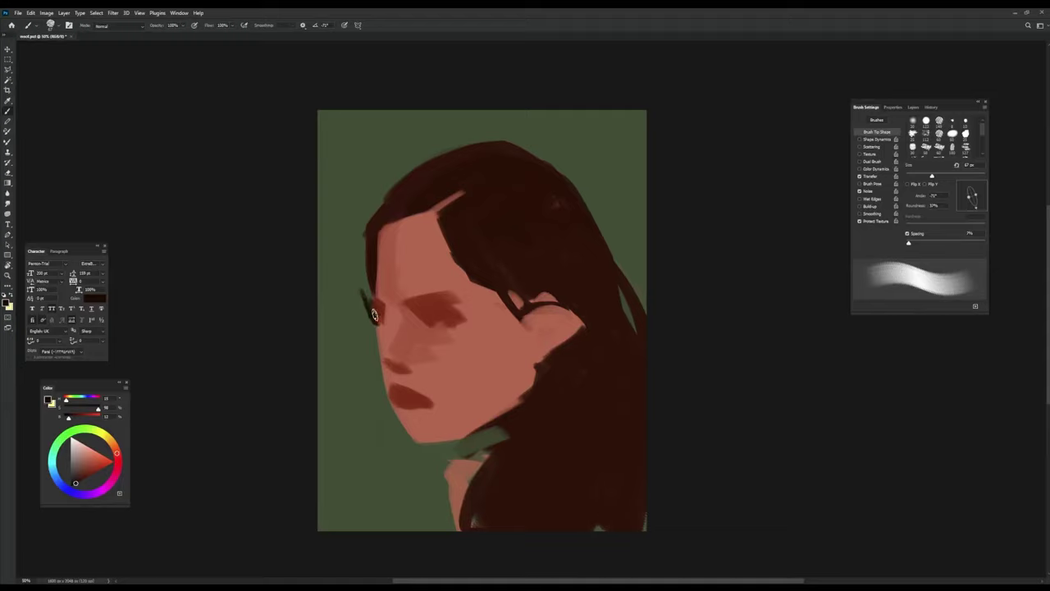
{"action": "left_click_drag", "start_coordinate": [370, 251], "coordinate": [444, 210]}
Rework the nose profile with sampled red-browns and undo the last stroke.
{"action": "left_click", "coordinate": [377, 295], "text": "alt"}
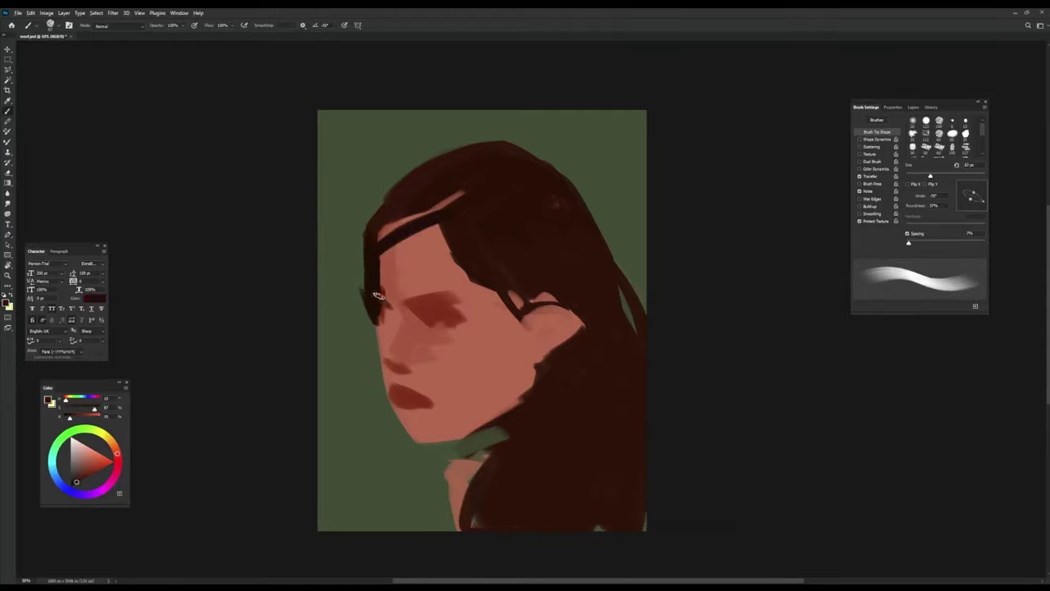
{"action": "left_click", "coordinate": [390, 311], "text": "alt"}
{"action": "mouse_move", "coordinate": [390, 312]}
{"action": "left_mouse_down"}
{"action": "mouse_move", "coordinate": [378, 341]}
{"action": "mouse_move", "coordinate": [389, 365]}
{"action": "left_mouse_up"}
{"action": "key", "text": "ctrl+z"}
Extend the hair over the forehead and sweep a dark strand across the cheek toward the jaw with sampled brown.
{"action": "left_click", "coordinate": [366, 300], "text": "alt"}
{"action": "mouse_move", "coordinate": [359, 238]}
{"action": "left_mouse_down"}
{"action": "mouse_move", "coordinate": [366, 300]}
{"action": "mouse_move", "coordinate": [382, 216]}
{"action": "mouse_move", "coordinate": [342, 297]}
{"action": "mouse_move", "coordinate": [398, 246]}
{"action": "left_mouse_up"}
{"action": "left_click", "coordinate": [375, 292], "text": "alt"}
{"action": "left_click", "coordinate": [439, 215], "text": "alt"}
{"action": "mouse_move", "coordinate": [439, 215]}
{"action": "left_mouse_down"}
{"action": "mouse_move", "coordinate": [464, 275]}
{"action": "mouse_move", "coordinate": [537, 365]}
{"action": "mouse_move", "coordinate": [529, 392]}
{"action": "left_mouse_up"}
{"action": "left_click_drag", "start_coordinate": [430, 228], "coordinate": [451, 275]}
{"action": "left_click", "coordinate": [450, 274], "text": "alt"}
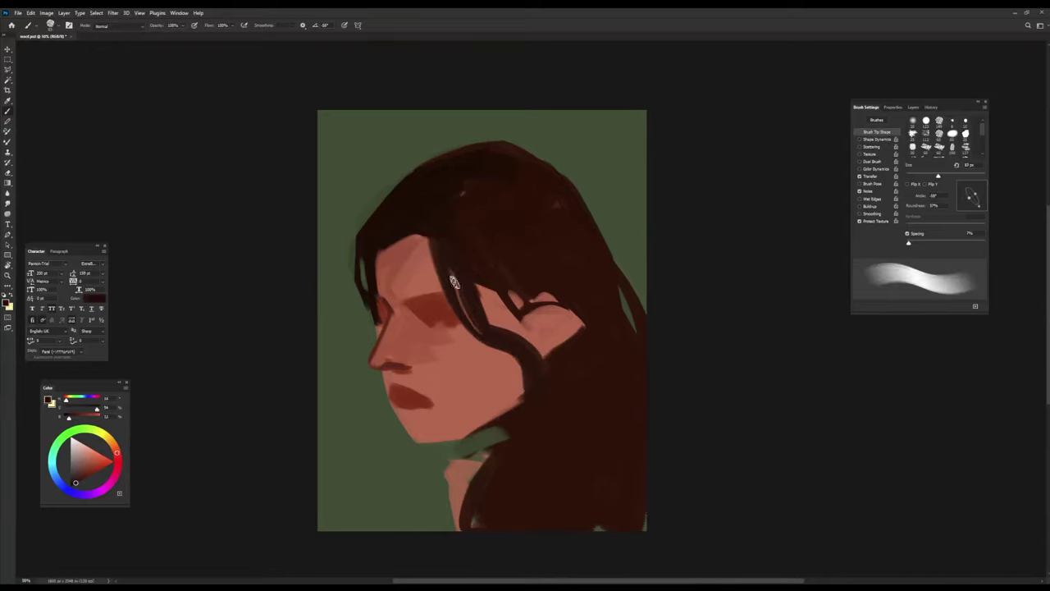
Darken the eyebrow and shade the eye socket with sampled browns and reds.
{"action": "mouse_move", "coordinate": [399, 323]}
{"action": "left_mouse_down"}
{"action": "mouse_move", "coordinate": [415, 299]}
{"action": "mouse_move", "coordinate": [420, 309]}
{"action": "mouse_move", "coordinate": [378, 304]}
{"action": "mouse_move", "coordinate": [442, 298]}
{"action": "mouse_move", "coordinate": [424, 299]}
{"action": "mouse_move", "coordinate": [470, 329]}
{"action": "mouse_move", "coordinate": [457, 281]}
{"action": "mouse_move", "coordinate": [447, 338]}
{"action": "left_mouse_up"}
{"action": "left_click", "coordinate": [379, 305], "text": "alt"}
{"action": "left_click", "coordinate": [447, 320], "text": "alt"}
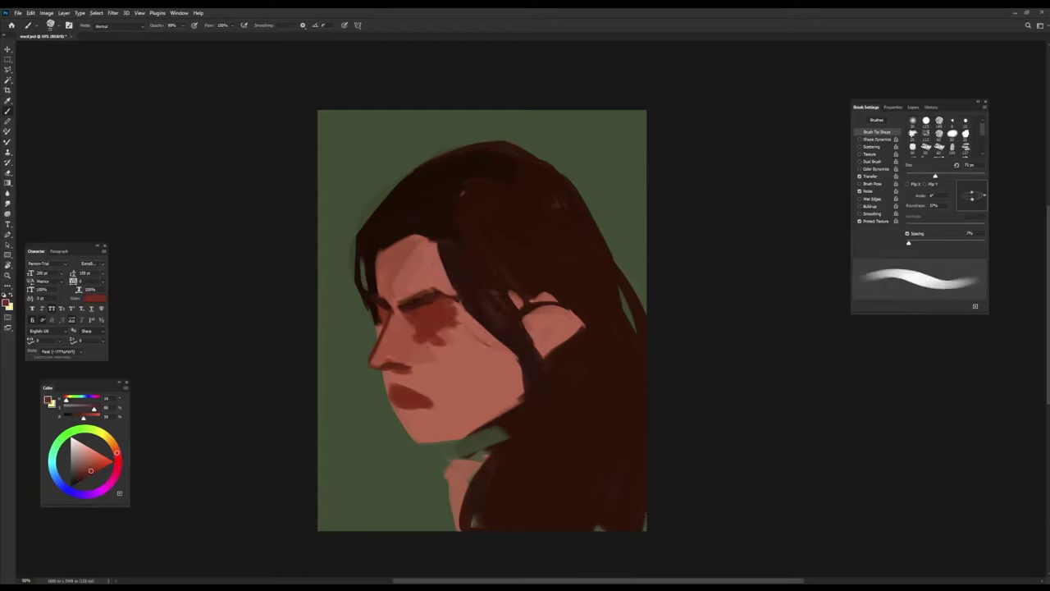
Model the nose bridge and the shadow beside it with sampled reds.
{"action": "left_click", "coordinate": [397, 358], "text": "alt"}
{"action": "mouse_move", "coordinate": [382, 360]}
{"action": "left_mouse_down"}
{"action": "mouse_move", "coordinate": [423, 347]}
{"action": "mouse_move", "coordinate": [404, 322]}
{"action": "mouse_move", "coordinate": [430, 328]}
{"action": "mouse_move", "coordinate": [378, 315]}
{"action": "left_mouse_up"}
{"action": "left_click", "coordinate": [422, 316], "text": "alt"}
{"action": "key", "text": "8"}
Enlarge the brush and lighten the forehead plane above the eyebrow with a sampled skin tone.
{"action": "key", "text": "bracketright"}
{"action": "key", "text": "bracketright"}
{"action": "key", "text": "bracketright"}
{"action": "key", "text": "bracketright"}
{"action": "key", "text": "bracketright"}
{"action": "key", "text": "bracketright"}
{"action": "left_click", "coordinate": [434, 276], "text": "alt"}
Reduce the brush size and paint the dark eye and the light accents around it with sampled colors.
{"action": "key", "text": "bracketleft"}
{"action": "key", "text": "bracketleft"}
{"action": "key", "text": "bracketleft"}
{"action": "key", "text": "bracketleft"}
{"action": "key", "text": "bracketleft"}
{"action": "left_click", "coordinate": [401, 316], "text": "alt"}
{"action": "left_click", "coordinate": [434, 318], "text": "alt"}
Enlarge the brush, rotate its tip and repaint the eyebrow with a sampled dark red-brown.
{"action": "key", "text": "bracketright"}
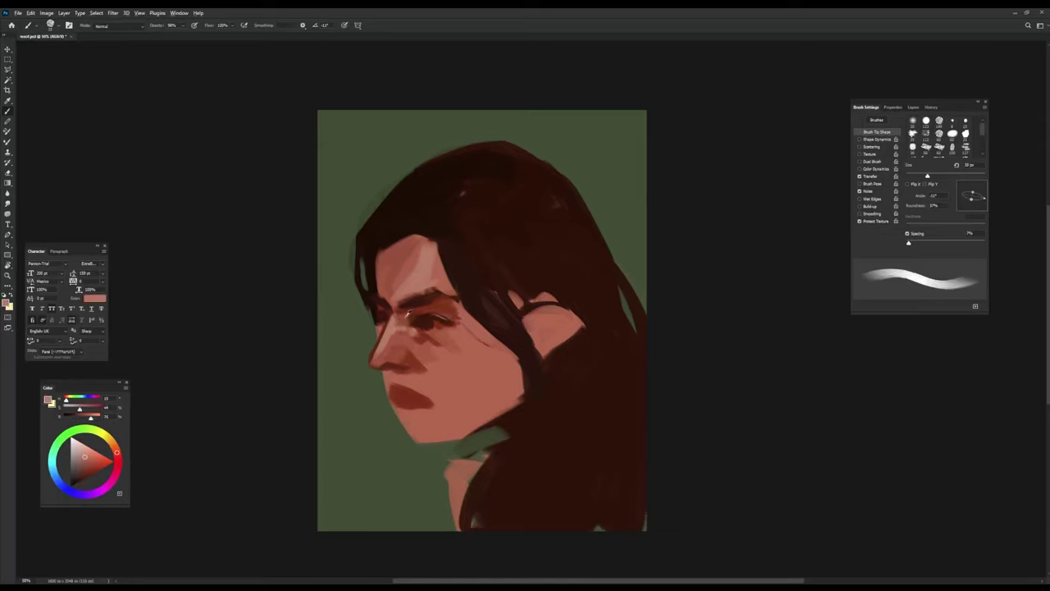
{"action": "key", "text": "bracketright"}
{"action": "key", "text": "shift+Left"}
{"action": "key", "text": "shift+Left"}
{"action": "key", "text": "shift+Left"}
{"action": "key", "text": "shift+Left"}
{"action": "key", "text": "shift+Left"}
{"action": "key", "text": "shift+Left"}
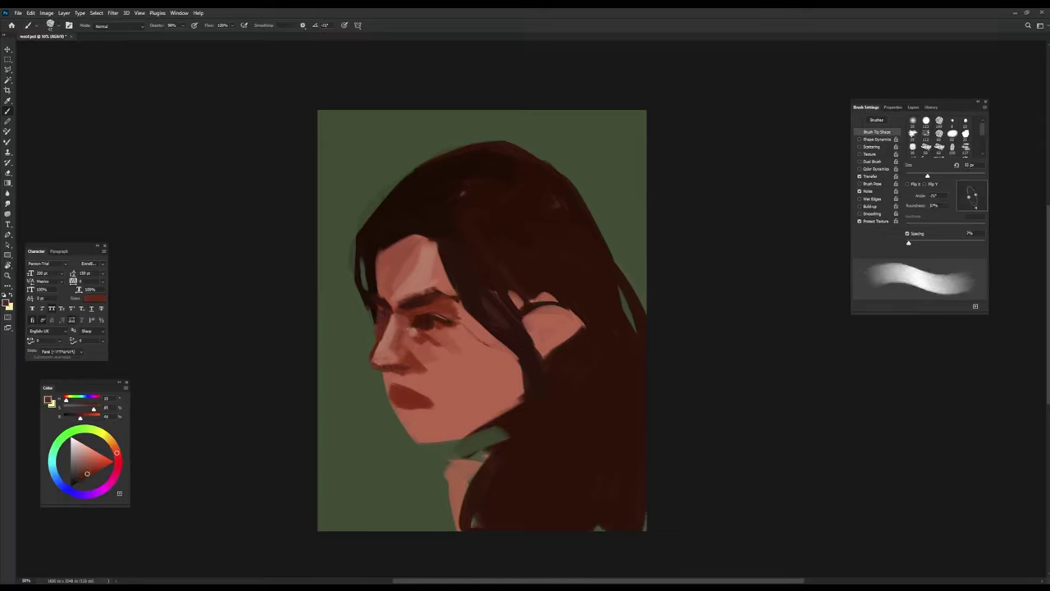
{"action": "left_click", "coordinate": [447, 313], "text": "alt"}
{"action": "left_click_drag", "start_coordinate": [392, 305], "coordinate": [457, 296]}
Rotate the brush tip back and cover the eye with a flat red-brown socket shadow.
{"action": "key", "text": "shift+Right"}
{"action": "key", "text": "shift+Right"}
{"action": "key", "text": "shift+Right"}
{"action": "key", "text": "shift+Right"}
{"action": "key", "text": "shift+Right"}
{"action": "key", "text": "shift+Right"}
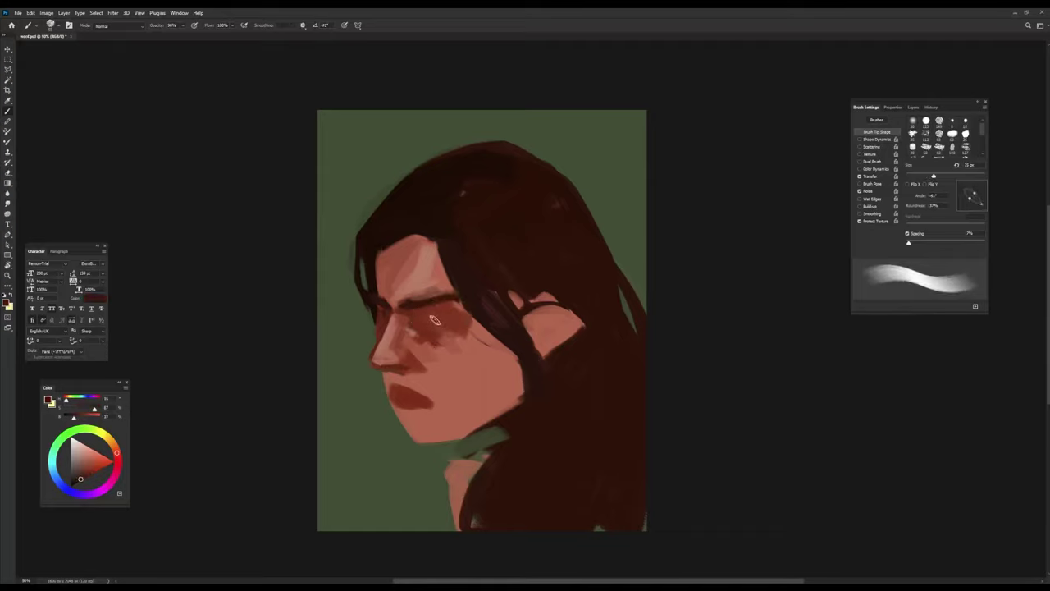
{"action": "key", "text": "bracketleft"}
Rotate the tip further and restate the eyelid line and socket with a sampled red.
{"action": "key", "text": "shift+Right"}
{"action": "key", "text": "shift+Right"}
{"action": "key", "text": "shift+Right"}
{"action": "left_click", "coordinate": [427, 318], "text": "alt"}
{"action": "key", "text": "shift+Right"}
{"action": "key", "text": "shift+Right"}
{"action": "key", "text": "shift+Right"}
{"action": "key", "text": "shift+Right"}
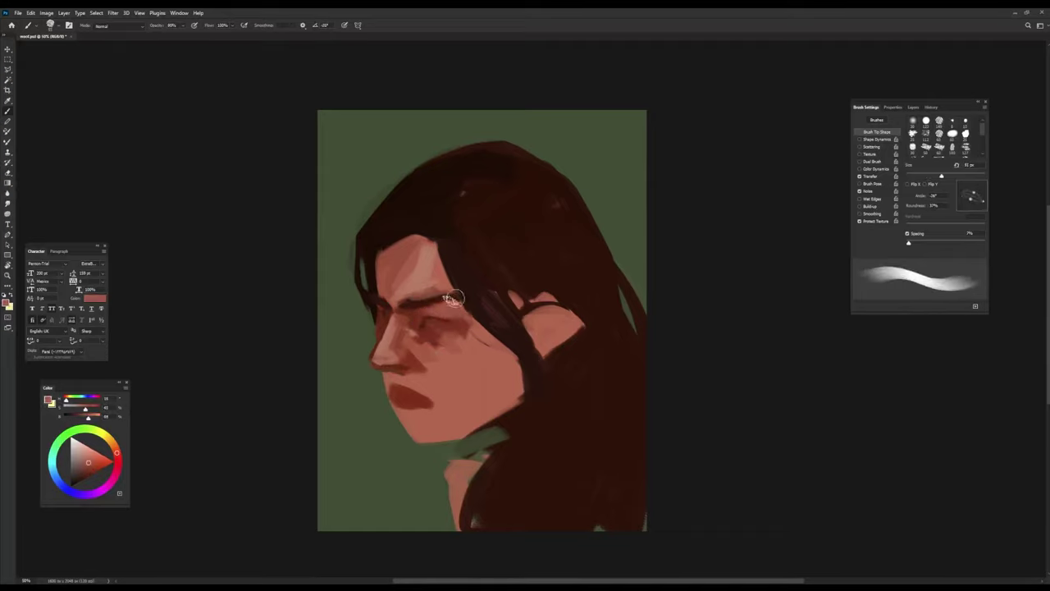
Reshape the lips with red sampled from below the nose, rotating the brush tip and increasing its size.
{"action": "left_click", "coordinate": [404, 365], "text": "alt"}
{"action": "left_click_drag", "start_coordinate": [392, 392], "coordinate": [428, 398]}
{"action": "key", "text": "shift+Left"}
{"action": "key", "text": "shift+Left"}
{"action": "key", "text": "shift+Left"}
{"action": "key", "text": "shift+Left"}
{"action": "key", "text": "shift+Left"}
{"action": "key", "text": "shift+Left"}
{"action": "key", "text": "shift+Left"}
{"action": "key", "text": "shift+Left"}
{"action": "key", "text": "shift+Left"}
{"action": "key", "text": "shift+Left"}
{"action": "key", "text": "bracketright"}
{"action": "key", "text": "shift+Left"}
{"action": "key", "text": "shift+Left"}
{"action": "key", "text": "shift+Left"}
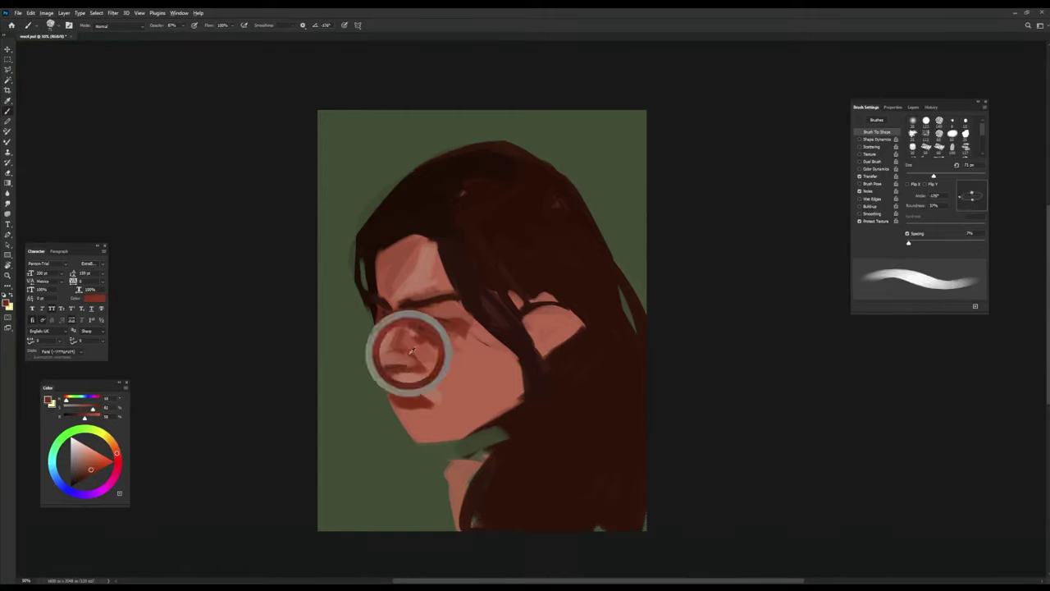
Soften the shadow between nose and cheek with a sampled red and a larger brush.
{"action": "left_click", "coordinate": [418, 343], "text": "alt"}
{"action": "key", "text": "bracketright"}
{"action": "key", "text": "bracketright"}
{"action": "key", "text": "bracketright"}
{"action": "key", "text": "bracketright"}
{"action": "key", "text": "bracketright"}
Deepen the near eye's socket shadow with a sampled red-brown, rotating the brush tip to a steep angle.
{"action": "left_click", "coordinate": [419, 312], "text": "alt"}
{"action": "key", "text": "shift+Left"}
{"action": "key", "text": "shift+Left"}
{"action": "key", "text": "shift+Left"}
{"action": "key", "text": "shift+Left"}
{"action": "key", "text": "shift+Left"}
{"action": "key", "text": "shift+Left"}
{"action": "key", "text": "shift+Left"}
{"action": "key", "text": "shift+Left"}
{"action": "key", "text": "shift+Left"}
{"action": "key", "text": "shift+Left"}
{"action": "key", "text": "shift+Left"}
{"action": "key", "text": "shift+Left"}
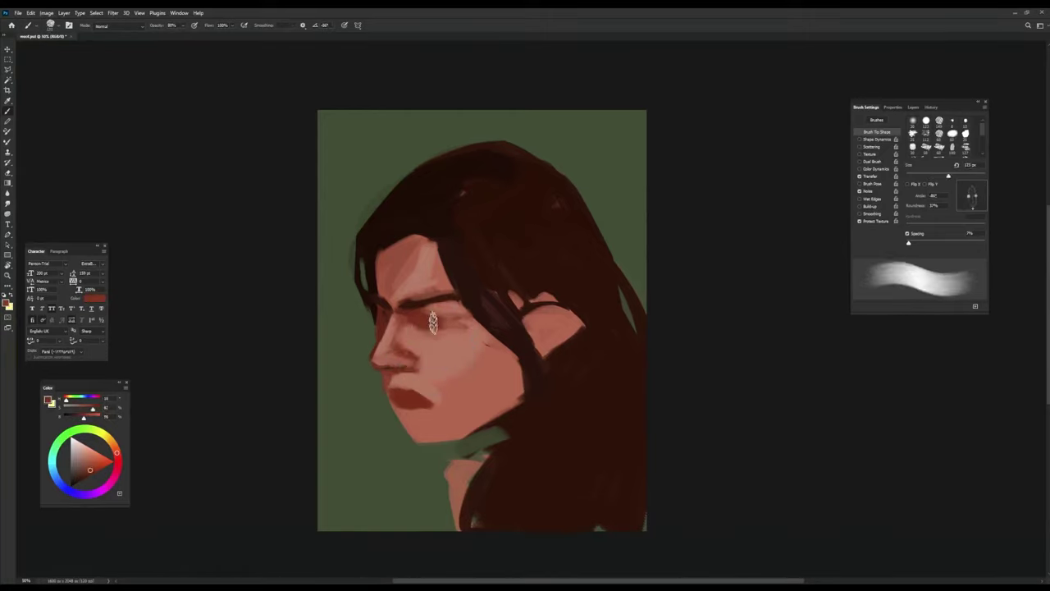
{"action": "left_click_drag", "start_coordinate": [415, 328], "coordinate": [463, 330]}
Paint a thin reddish hair parting from the top of the forehead into the dark hair with a smaller, rotated brush.
{"action": "key", "text": "bracketleft"}
{"action": "key", "text": "bracketleft"}
{"action": "key", "text": "bracketleft"}
{"action": "key", "text": "bracketleft"}
{"action": "key", "text": "shift+Left"}
{"action": "key", "text": "shift+Left"}
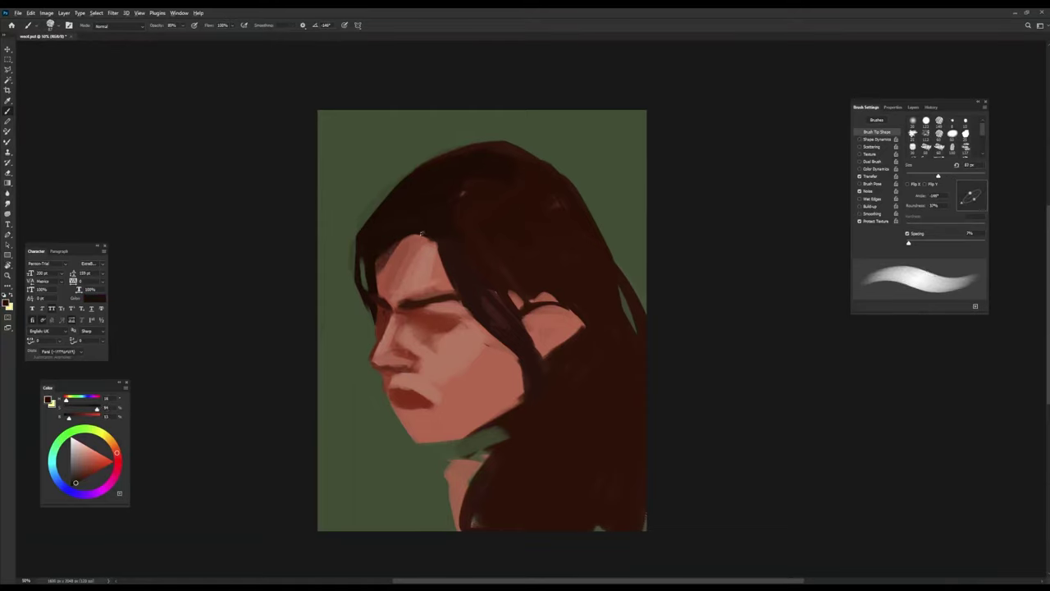
{"action": "left_click_drag", "start_coordinate": [427, 240], "coordinate": [458, 199]}
Soften the nose tip with a dusky pink sampled from the nose, using a slightly larger brush.
{"action": "left_click", "coordinate": [388, 353], "text": "alt"}
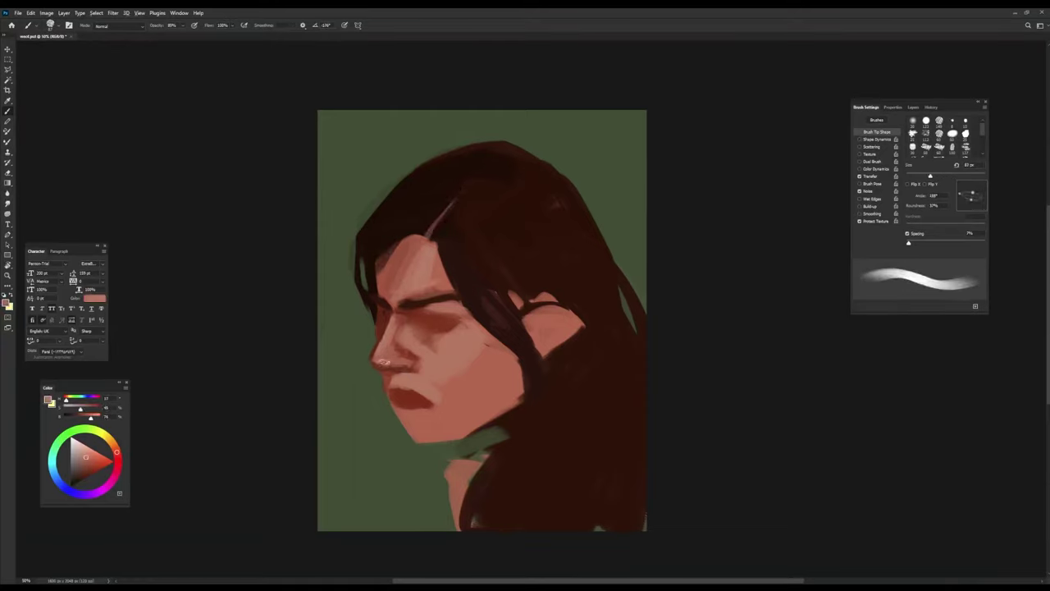
{"action": "key", "text": "bracketright"}
{"action": "left_click_drag", "start_coordinate": [383, 361], "coordinate": [389, 350]}
{"action": "key", "text": "shift+Left"}
Block in a dusky rose shadow plane across the cheek below the cheekbone with sampled face tones.
{"action": "left_click", "coordinate": [396, 319], "text": "alt"}
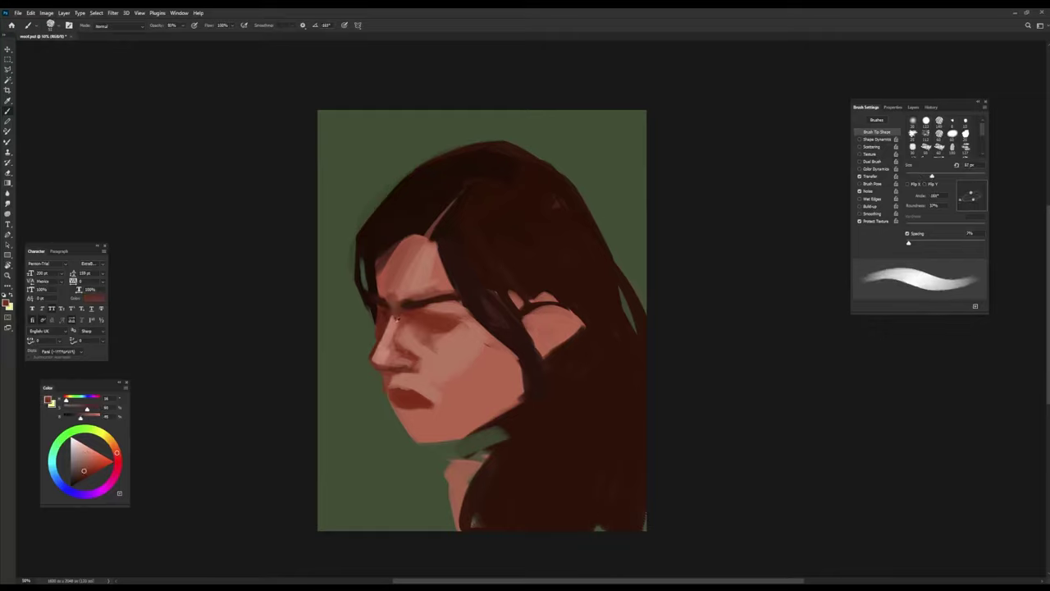
{"action": "left_click", "coordinate": [387, 294], "text": "alt"}
{"action": "key", "text": "shift+Left"}
{"action": "mouse_move", "coordinate": [482, 347]}
{"action": "left_mouse_down"}
{"action": "mouse_move", "coordinate": [440, 374]}
{"action": "mouse_move", "coordinate": [492, 345]}
{"action": "mouse_move", "coordinate": [431, 344]}
{"action": "left_mouse_up"}
{"action": "left_click", "coordinate": [427, 348], "text": "alt"}
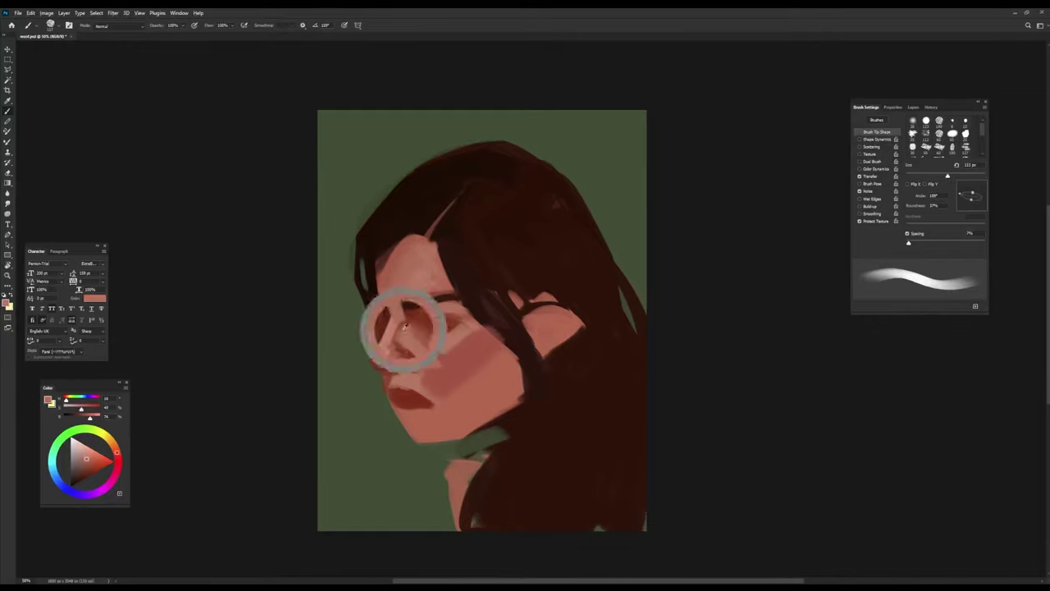
Sharpen the nose underside and the inner end of the near eyebrow with sampled darks and a smaller brush.
{"action": "key", "text": "bracketleft"}
{"action": "key", "text": "shift+Left"}
{"action": "key", "text": "bracketleft"}
{"action": "left_click", "coordinate": [392, 370], "text": "alt"}
{"action": "key", "text": "shift+Right"}
{"action": "left_click", "coordinate": [410, 306], "text": "alt"}
{"action": "key", "text": "shift+Left"}
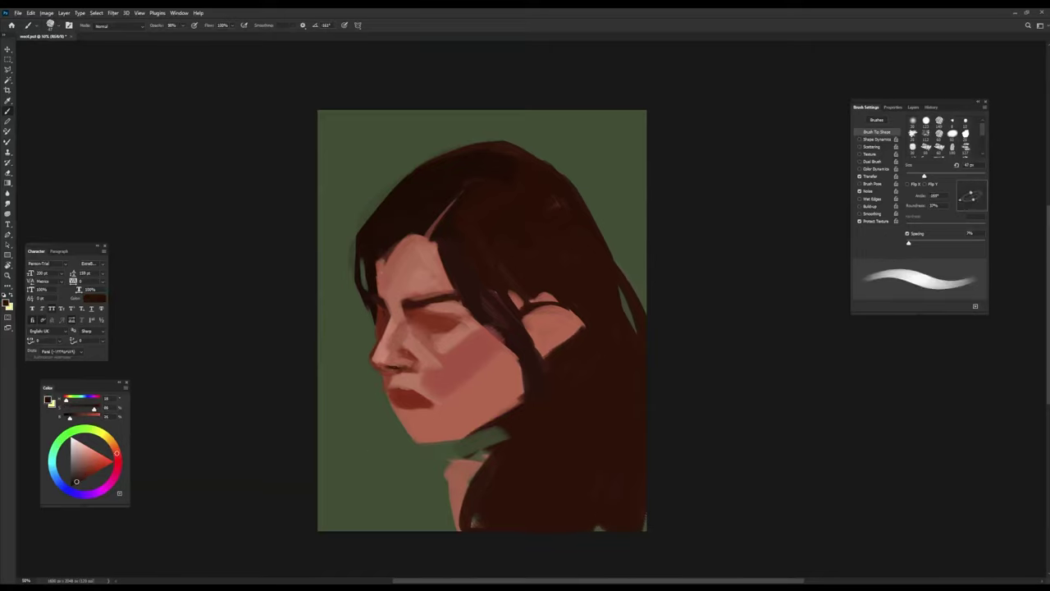
Refine the nose bridge between the eyes with sampled reds, shrinking and rotating the brush tip.
{"action": "left_click", "coordinate": [416, 330], "text": "alt"}
{"action": "key", "text": "shift+Left"}
{"action": "left_click", "coordinate": [402, 308], "text": "alt"}
{"action": "key", "text": "bracketleft"}
{"action": "key", "text": "shift+Right"}
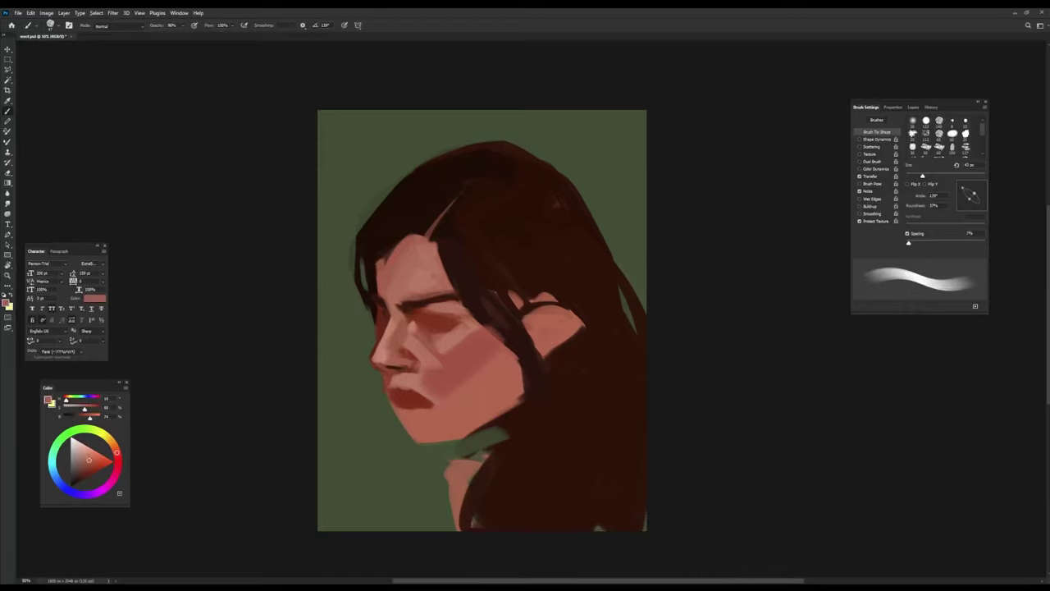
{"action": "left_click", "coordinate": [377, 323], "text": "alt"}
{"action": "key", "text": "bracketleft"}
{"action": "key", "text": "shift+Left"}
{"action": "key", "text": "shift+Left"}
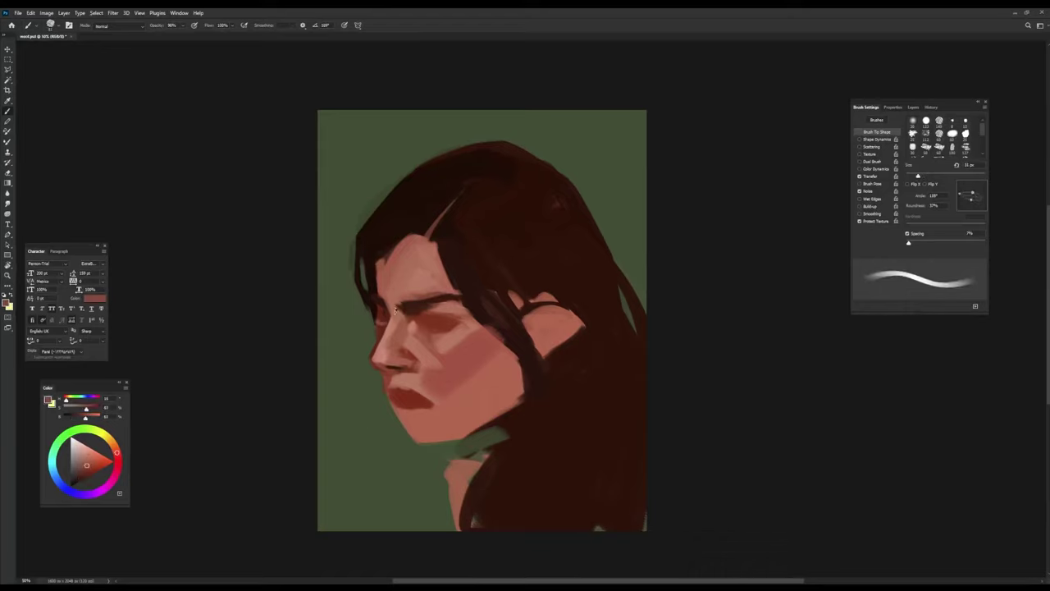
Darken the far eye beside the nose bridge with a deep red-brown sampled from its socket.
{"action": "left_click", "coordinate": [382, 313], "text": "alt"}
{"action": "key", "text": "shift+Right"}
{"action": "key", "text": "bracketright"}
{"action": "key", "text": "shift+Left"}
{"action": "key", "text": "shift+Left"}
{"action": "key", "text": "shift+Left"}
{"action": "key", "text": "shift+Left"}
{"action": "key", "text": "shift+Left"}
{"action": "key", "text": "shift+Left"}
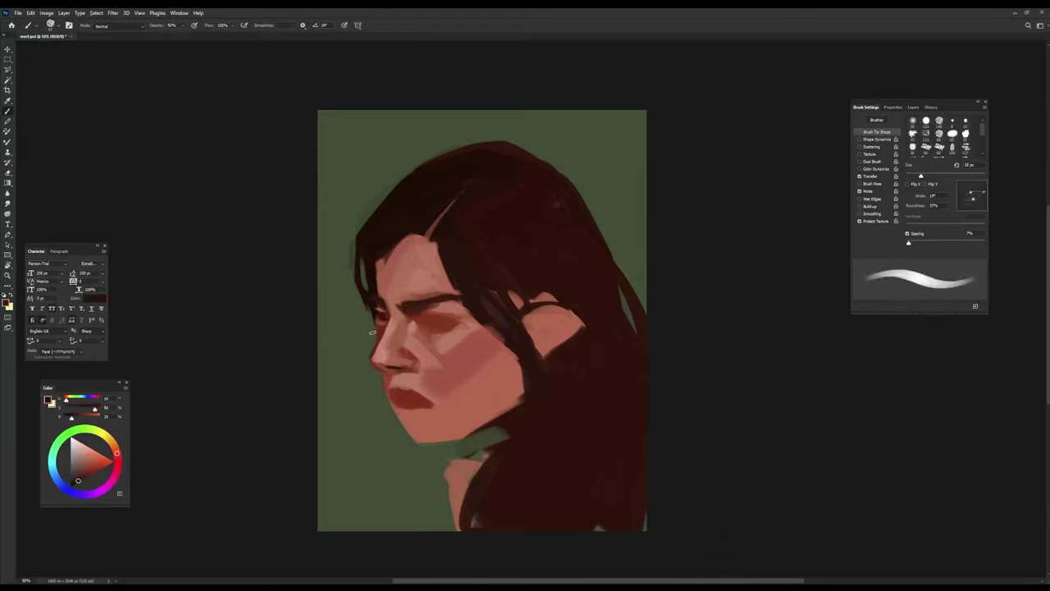
Lighten the side of the nose with a sampled salmon pink, rotating the brush tip to follow the bridge.
{"action": "key", "text": "bracketright"}
{"action": "left_click", "coordinate": [378, 351], "text": "alt"}
{"action": "key", "text": "shift+Left"}
{"action": "key", "text": "shift+Left"}
{"action": "key", "text": "shift+Left"}
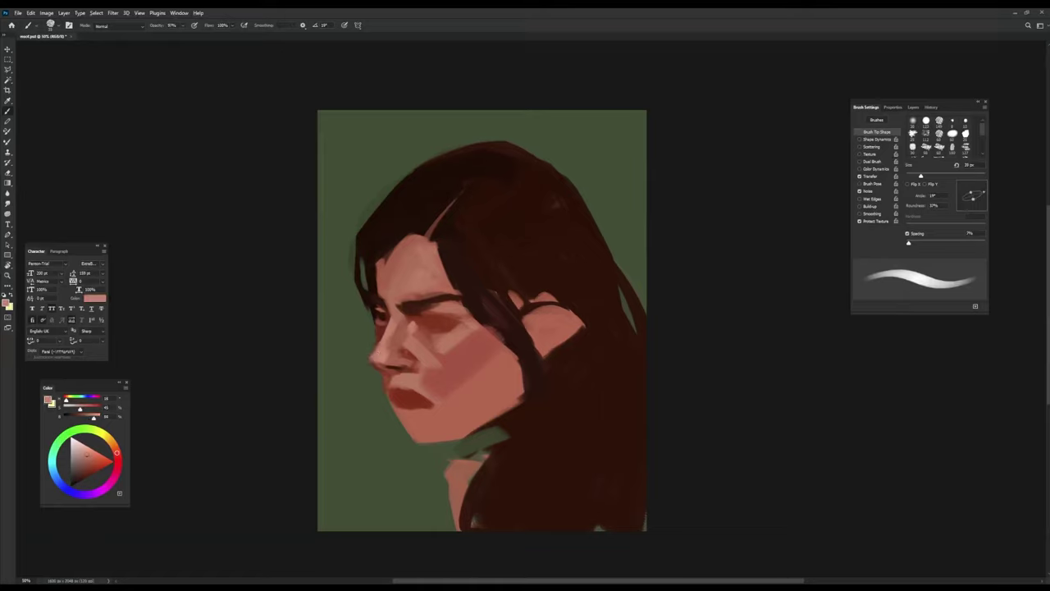
{"action": "key", "text": "shift+Left"}
{"action": "key", "text": "shift+Left"}
{"action": "key", "text": "shift+Left"}
{"action": "key", "text": "shift+Left"}
{"action": "key", "text": "shift+Left"}
{"action": "key", "text": "shift+Left"}
{"action": "key", "text": "shift+Left"}
{"action": "left_click", "coordinate": [394, 354], "text": "alt"}
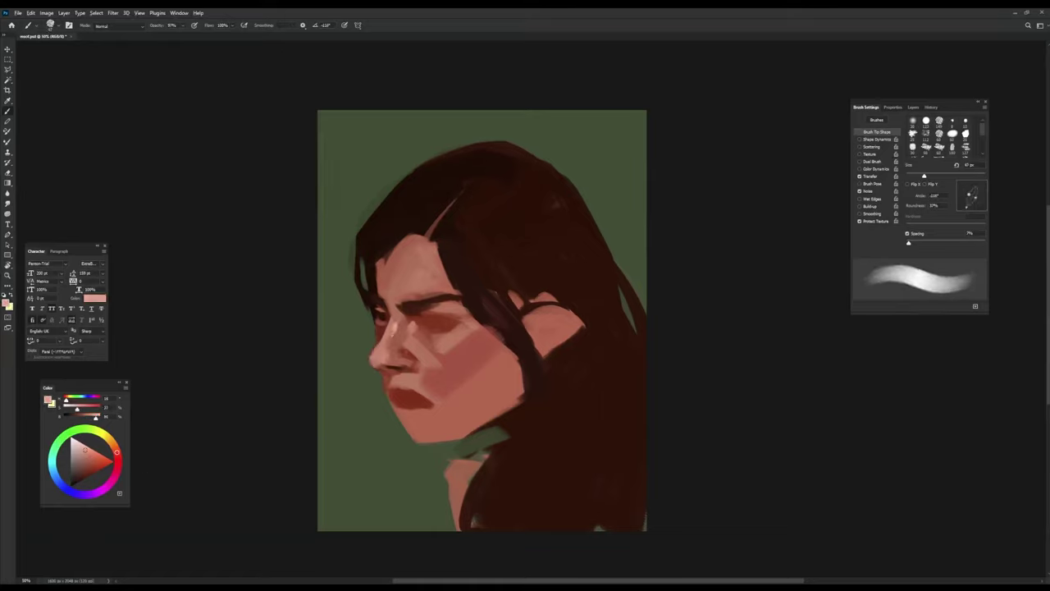
Round out the nose tip with a pale pink sampled from the nose wing, adjusting brush size and angle.
{"action": "key", "text": "bracketright"}
{"action": "key", "text": "shift+Left"}
{"action": "key", "text": "shift+Left"}
{"action": "key", "text": "shift+Left"}
{"action": "key", "text": "shift+Left"}
{"action": "key", "text": "bracketleft"}
{"action": "left_click", "coordinate": [395, 354], "text": "alt"}
{"action": "key", "text": "shift+Left"}
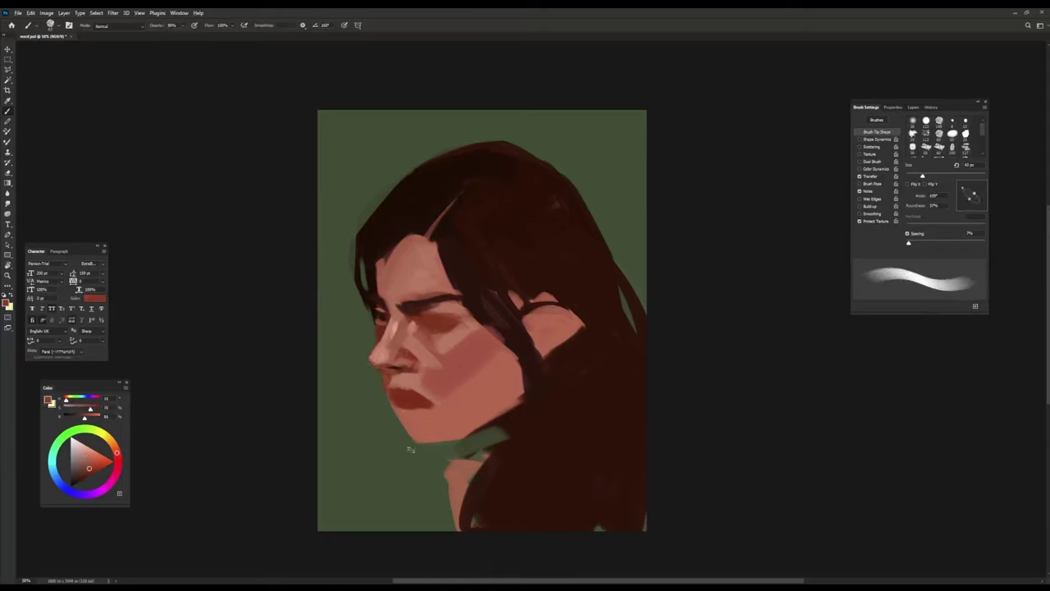
Define the nostril and the shadow under the nose with a sampled red, varying the brush size.
{"action": "left_click", "coordinate": [393, 368], "text": "alt"}
{"action": "key", "text": "bracketleft"}
{"action": "key", "text": "bracketleft"}
{"action": "key", "text": "bracketleft"}
{"action": "key", "text": "shift+Left"}
{"action": "key", "text": "bracketright"}
{"action": "key", "text": "bracketright"}
{"action": "key", "text": "bracketright"}
{"action": "key", "text": "shift+Left"}
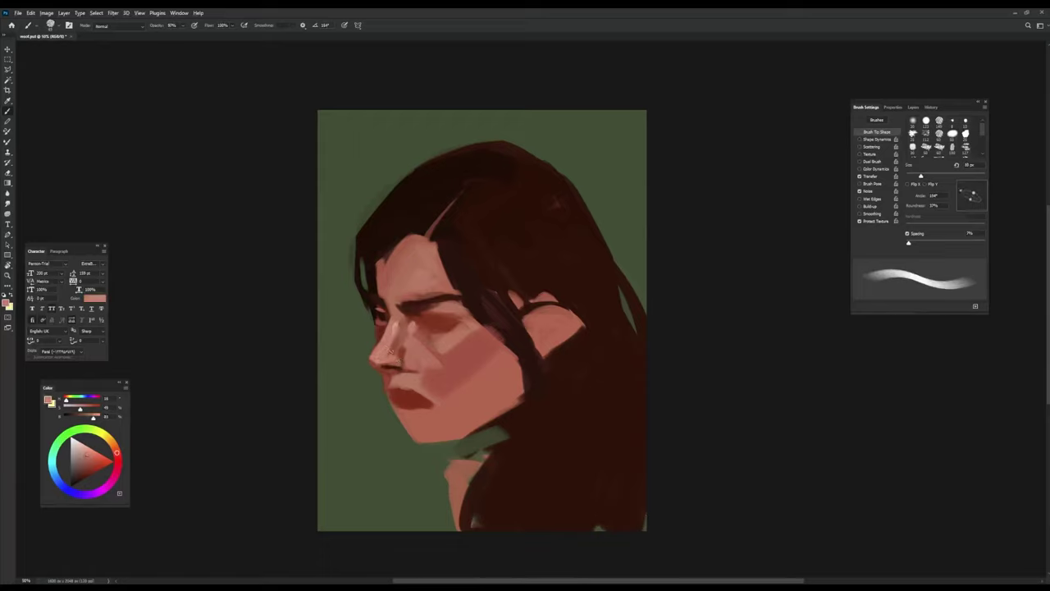
Clean up the nose tip and the contour above the upper lip with sampled skin tones.
{"action": "left_click", "coordinate": [386, 376], "text": "alt"}
{"action": "key", "text": "bracketleft"}
{"action": "key", "text": "bracketleft"}
{"action": "left_click", "coordinate": [384, 360], "text": "alt"}
{"action": "key", "text": "bracketright"}
{"action": "key", "text": "bracketright"}
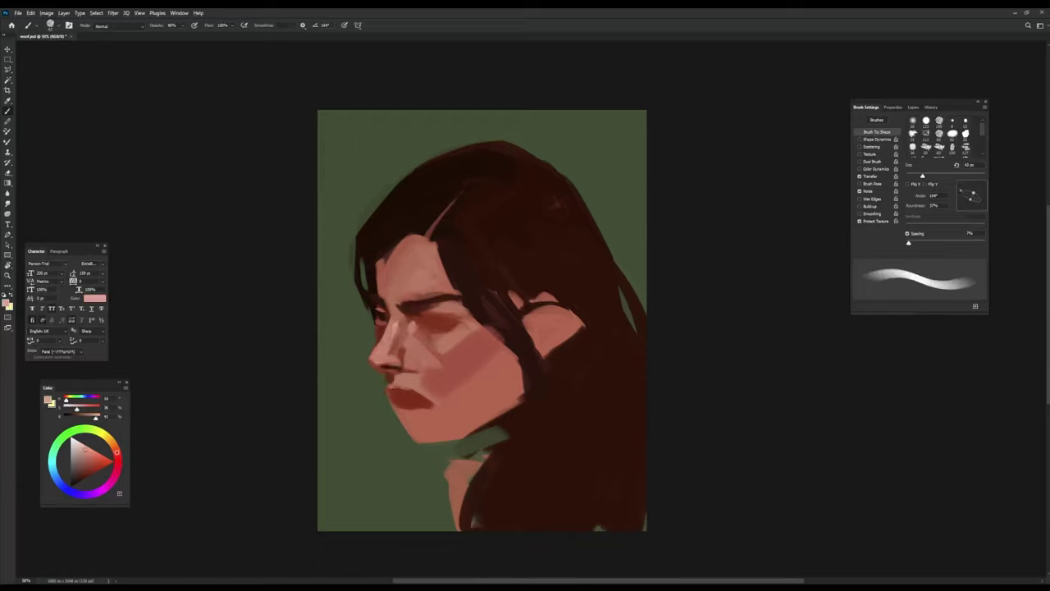
Brush light pink from above the upper lip across to the cheek with a larger, rotated brush.
{"action": "key", "text": "shift+Left"}
{"action": "key", "text": "shift+Left"}
{"action": "key", "text": "shift+Left"}
{"action": "key", "text": "bracketright"}
{"action": "key", "text": "bracketright"}
{"action": "left_click_drag", "start_coordinate": [392, 383], "coordinate": [435, 370]}
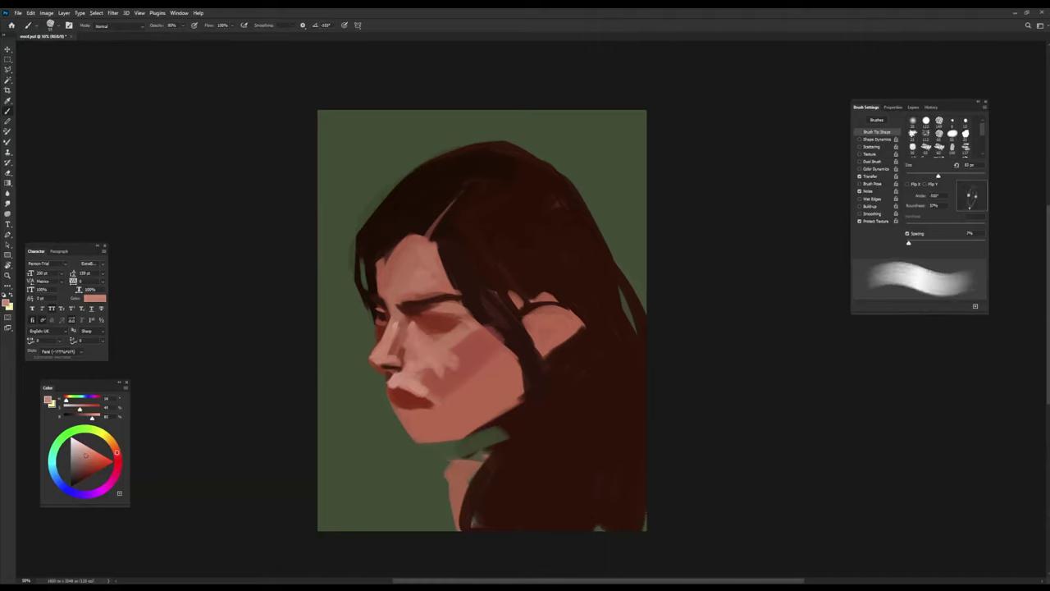
Show the brush's Transfer settings and paint the near eye's dark lid line with a sampled red-brown.
{"action": "left_click", "coordinate": [876, 176]}
{"action": "left_click", "coordinate": [397, 369], "text": "alt"}
{"action": "key", "text": "9"}
{"action": "key", "text": "4"}
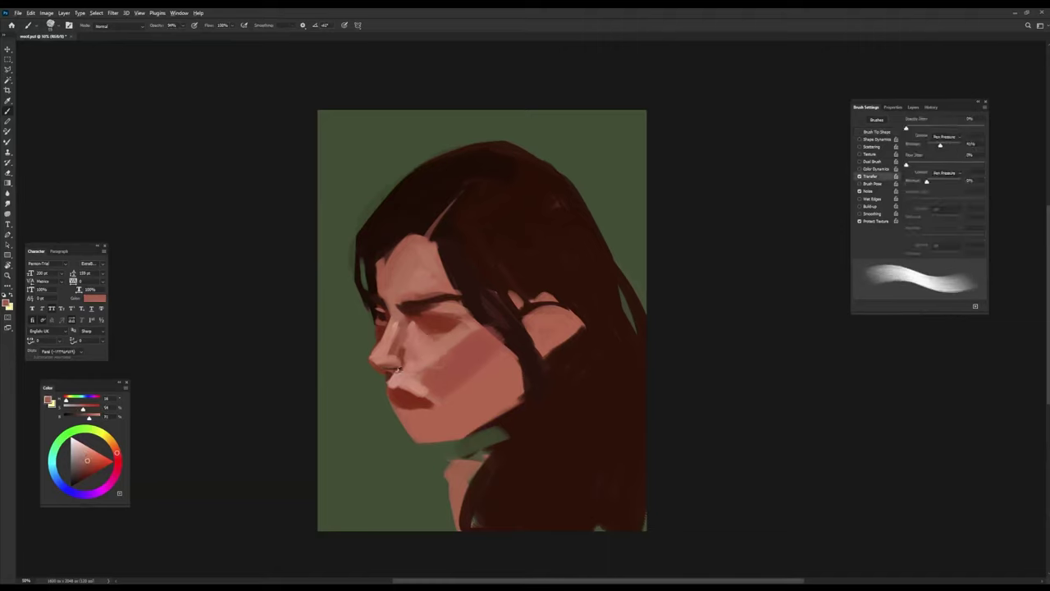
{"action": "left_click", "coordinate": [435, 324], "text": "alt"}
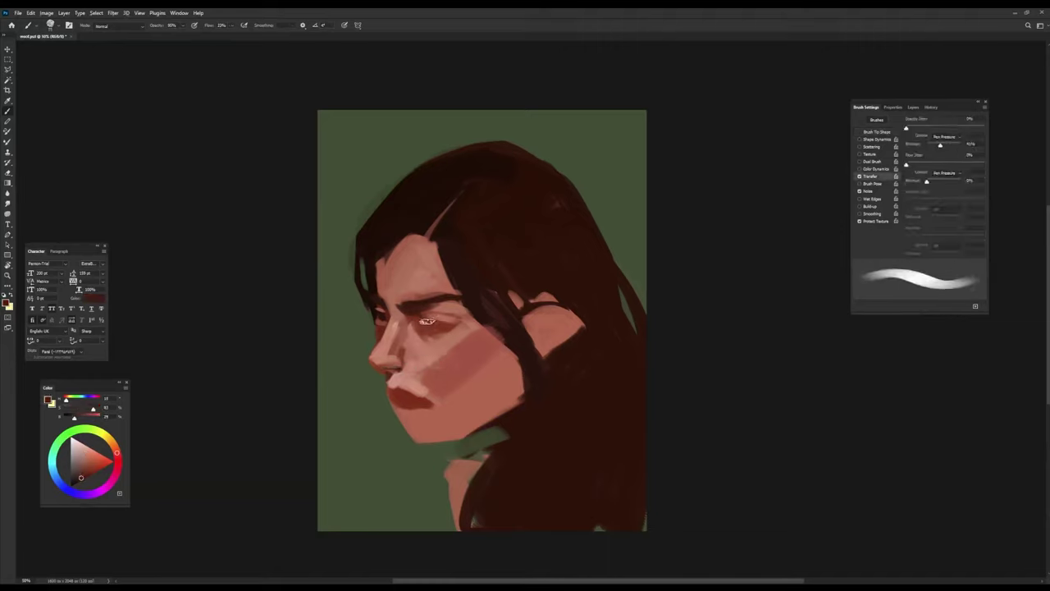
{"action": "left_click_drag", "start_coordinate": [420, 322], "coordinate": [453, 325]}
Refine the nose's underside and front contour with tones sampled around the nostril and upper lip.
{"action": "left_click", "coordinate": [392, 369], "text": "alt"}
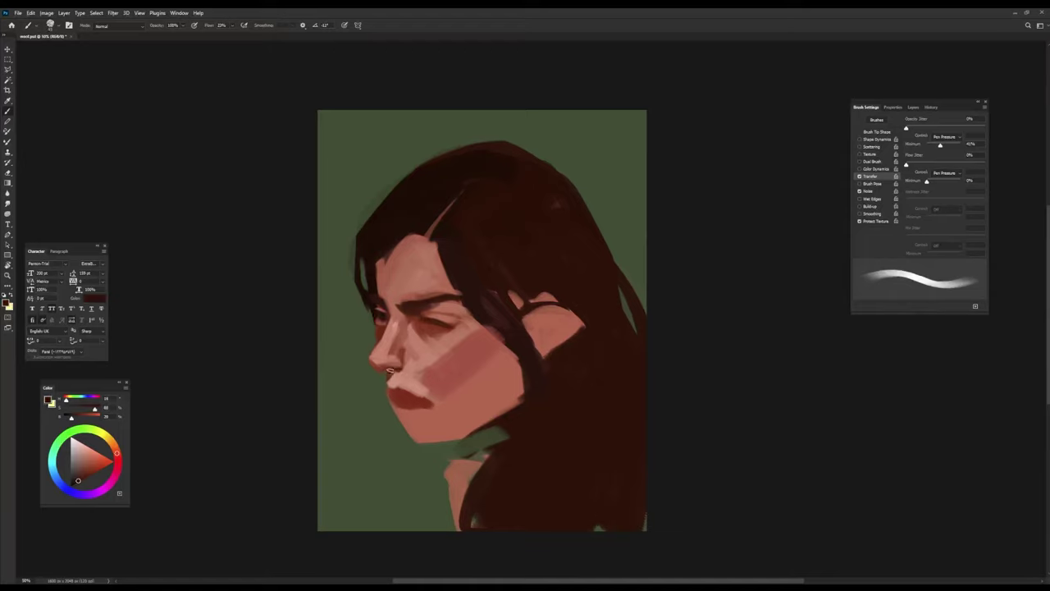
{"action": "left_click", "coordinate": [379, 361], "text": "alt"}
{"action": "left_click", "coordinate": [376, 367], "text": "alt"}
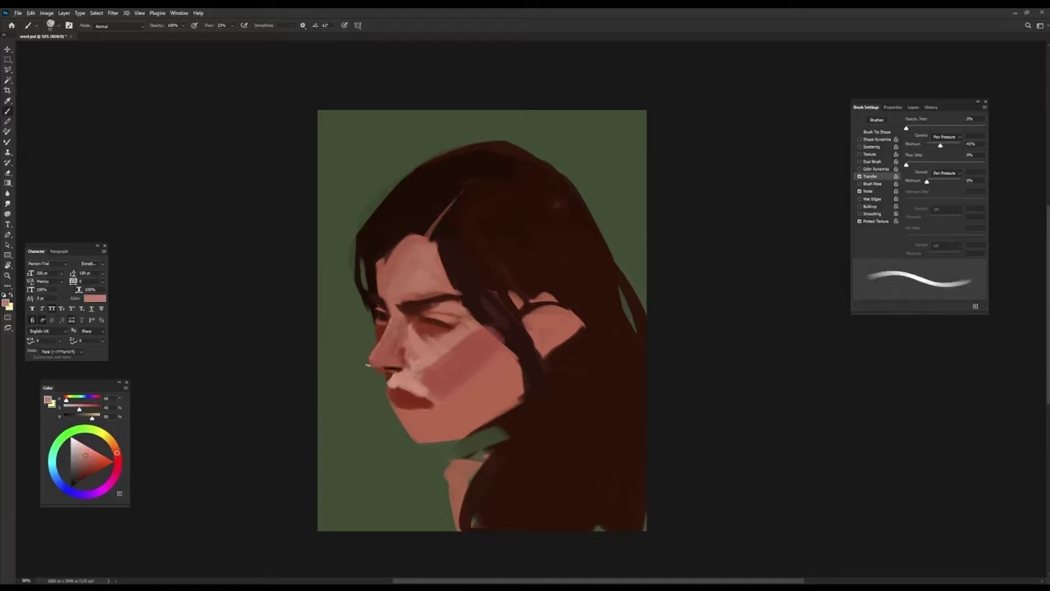
{"action": "left_click", "coordinate": [369, 378], "text": "alt"}
{"action": "left_click", "coordinate": [385, 374], "text": "alt"}
{"action": "mouse_move", "coordinate": [379, 372]}
{"action": "left_mouse_down"}
{"action": "mouse_move", "coordinate": [400, 369]}
{"action": "mouse_move", "coordinate": [371, 336]}
{"action": "left_mouse_up"}
{"action": "left_click", "coordinate": [398, 379], "text": "alt"}
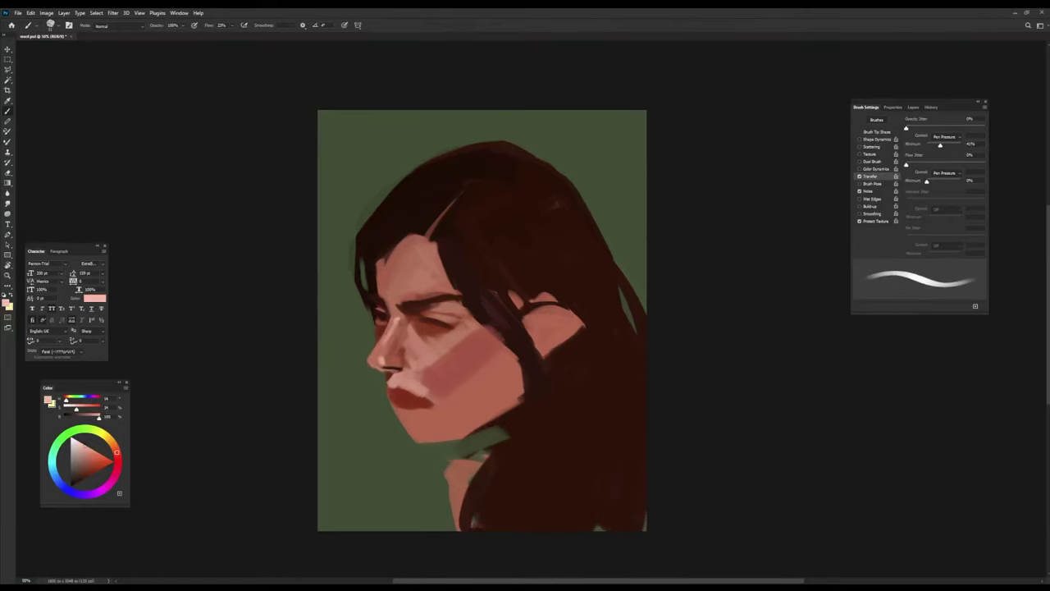
Add a pale highlight down the forehead above the near brow and rework the nostril shadow with sampled reds.
{"action": "left_click", "coordinate": [417, 270], "text": "alt"}
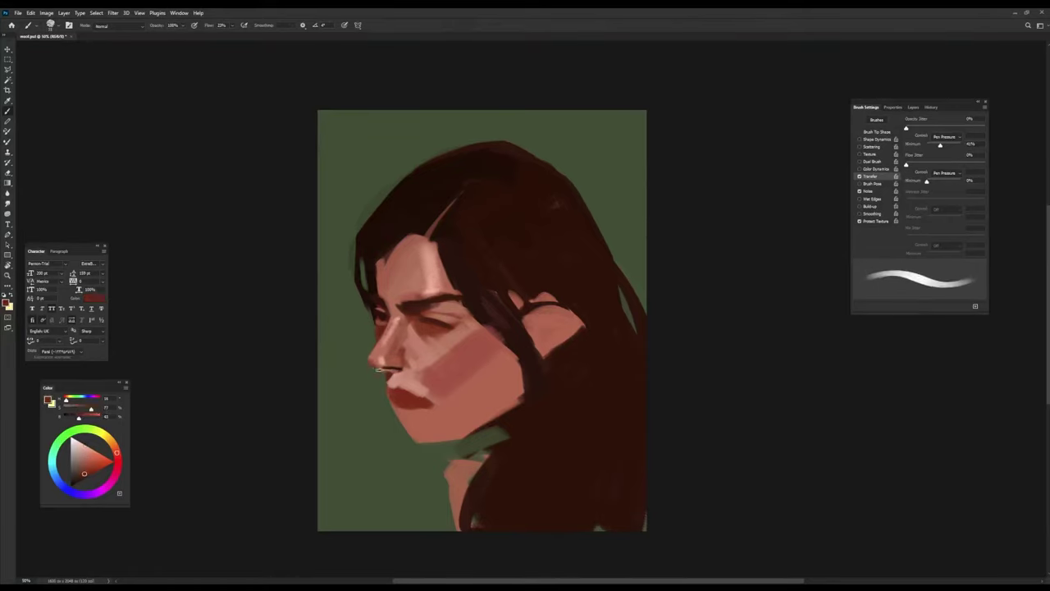
{"action": "left_click", "coordinate": [379, 366], "text": "alt"}
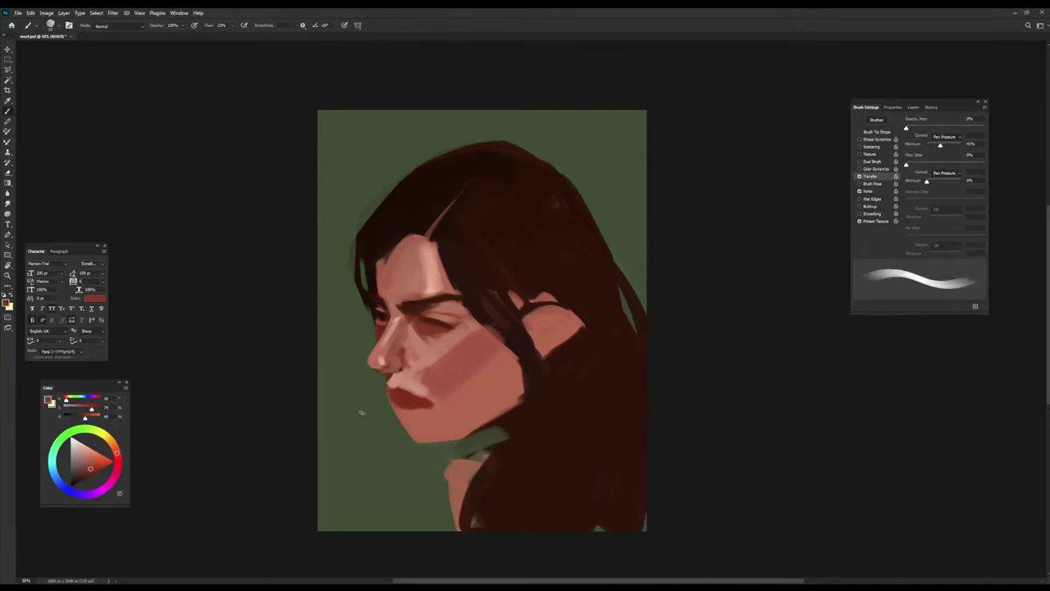
{"action": "left_click", "coordinate": [379, 369], "text": "alt"}
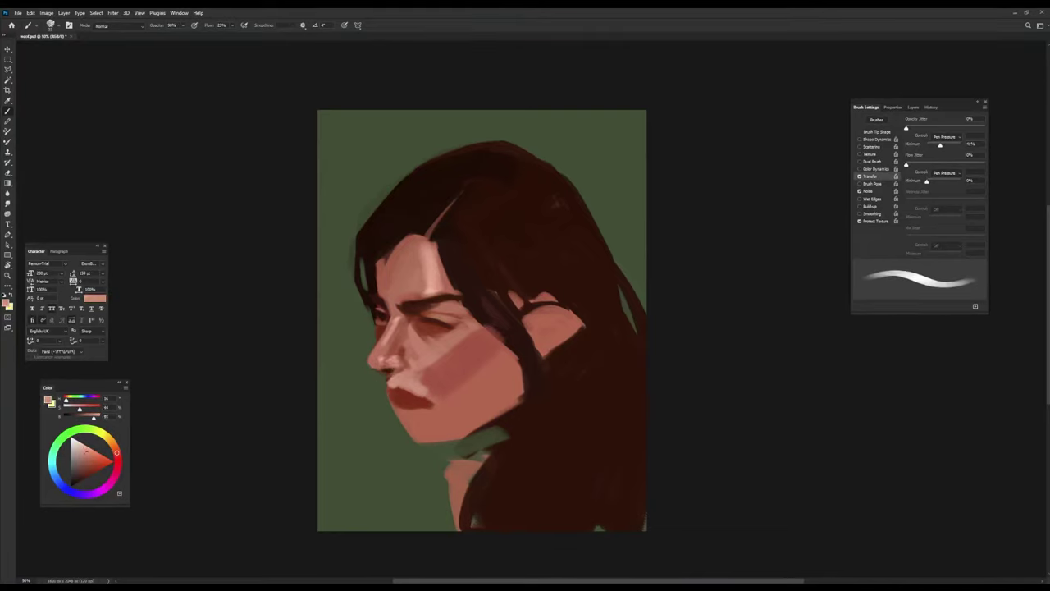
Open up the near eye by painting its iris and lower lid with sampled reds.
{"action": "left_click", "coordinate": [428, 330], "text": "alt"}
{"action": "key", "text": "9"}
{"action": "left_click", "coordinate": [417, 321], "text": "alt"}
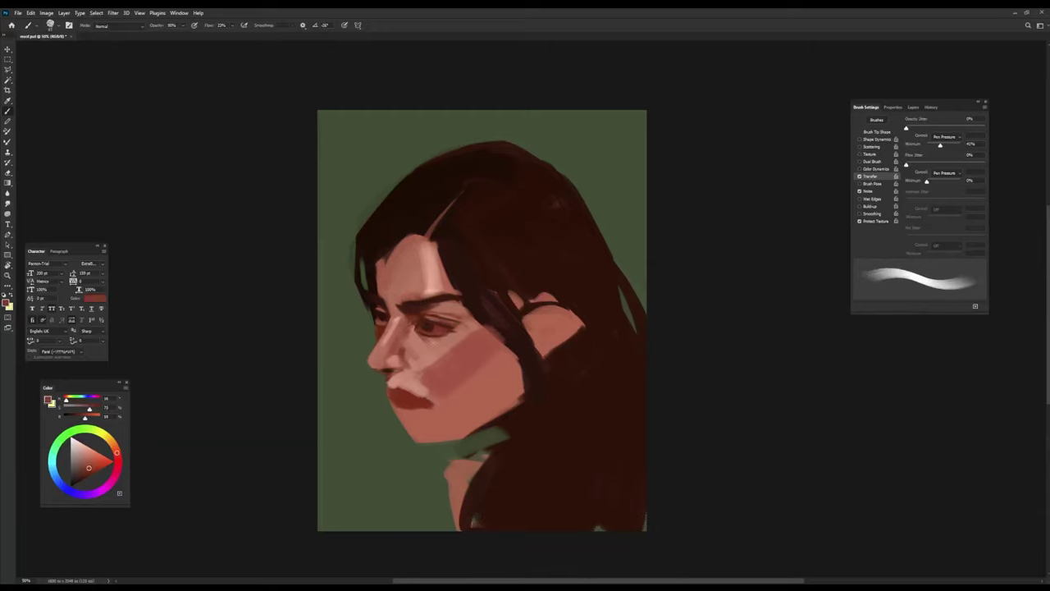
{"action": "left_click", "coordinate": [451, 329], "text": "alt"}
{"action": "left_click_drag", "start_coordinate": [442, 329], "coordinate": [418, 329]}
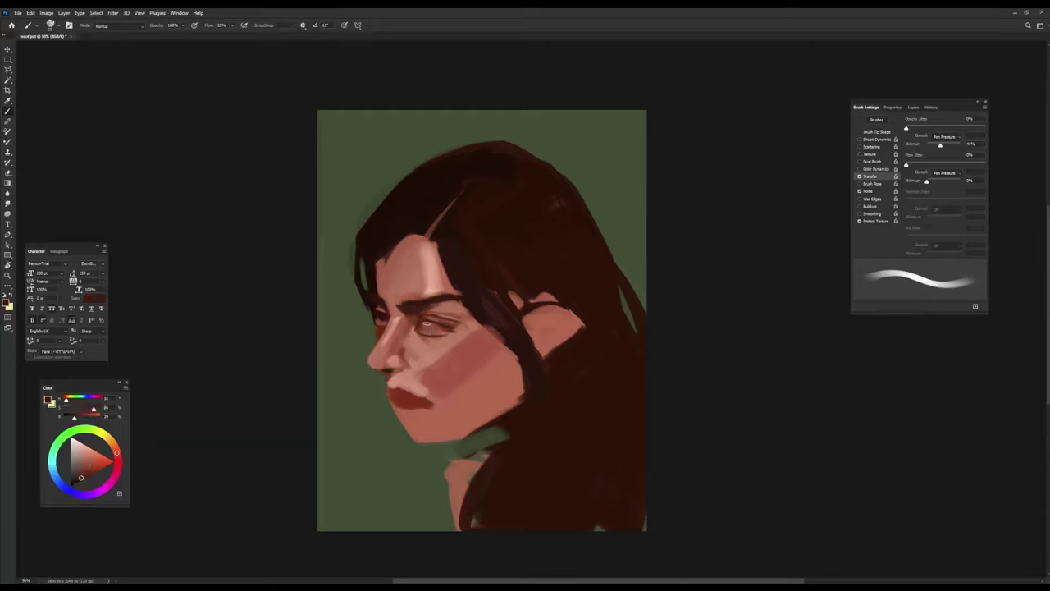
Darken the near eye's pupil and brush a sampled skin tone down the far edge of the forehead.
{"action": "left_click", "coordinate": [426, 326], "text": "alt"}
{"action": "left_click", "coordinate": [391, 256], "text": "alt"}
{"action": "left_click_drag", "start_coordinate": [390, 253], "coordinate": [389, 285]}
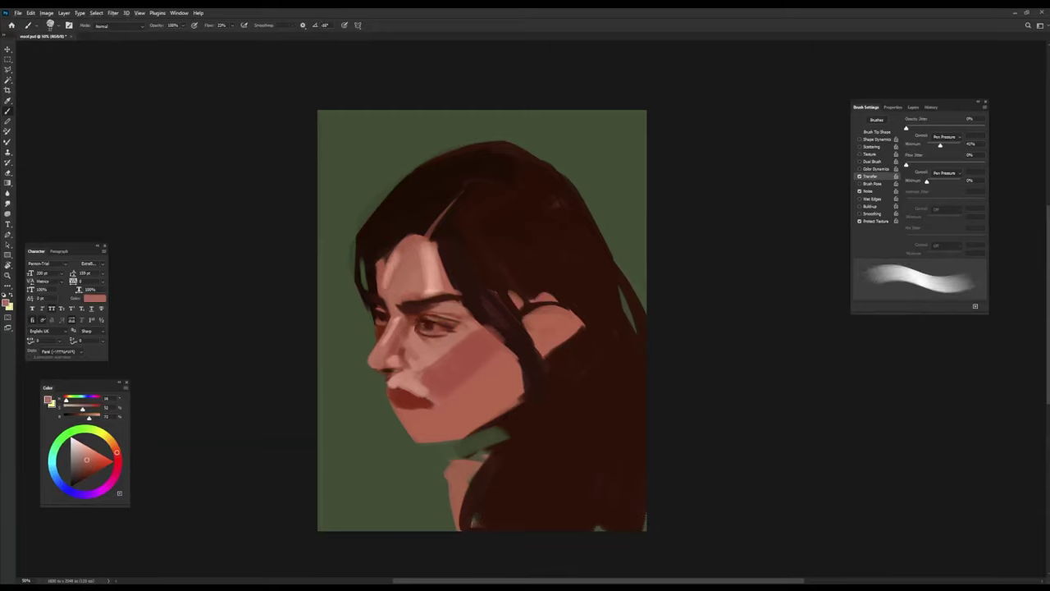
Cover the lips and chin with sampled skin tones at 100% opacity to clear the mouth area.
{"action": "key", "text": "0"}
{"action": "mouse_move", "coordinate": [389, 373]}
{"action": "left_mouse_down"}
{"action": "mouse_move", "coordinate": [412, 360]}
{"action": "mouse_move", "coordinate": [418, 393]}
{"action": "left_mouse_up"}
{"action": "left_click", "coordinate": [410, 385], "text": "alt"}
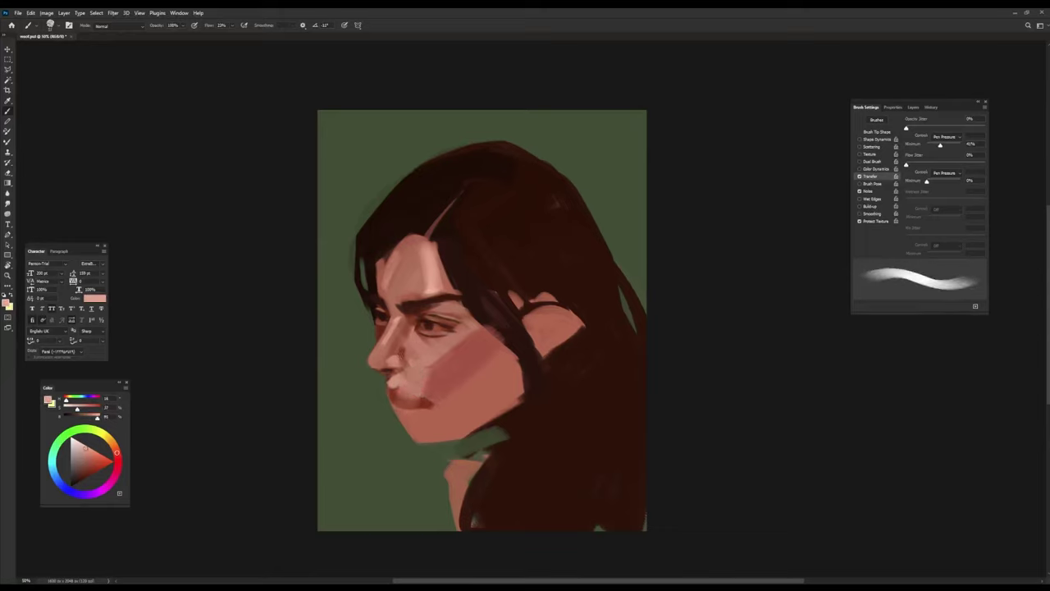
{"action": "mouse_move", "coordinate": [411, 329]}
{"action": "left_mouse_down"}
{"action": "mouse_move", "coordinate": [414, 353]}
{"action": "mouse_move", "coordinate": [460, 369]}
{"action": "mouse_move", "coordinate": [394, 426]}
{"action": "mouse_move", "coordinate": [382, 409]}
{"action": "left_mouse_up"}
{"action": "left_click", "coordinate": [410, 328], "text": "alt"}
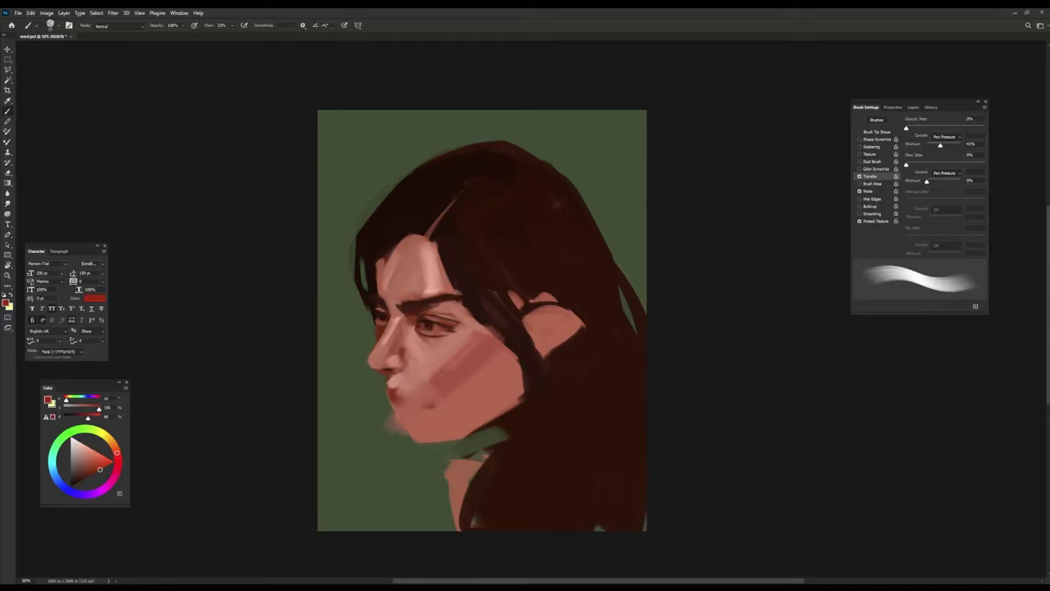
Pick a saturated red and paint a new upper lip at 100% opacity.
{"action": "key", "text": "8"}
{"action": "left_click", "coordinate": [394, 361], "text": "alt"}
{"action": "left_click", "coordinate": [103, 466]}
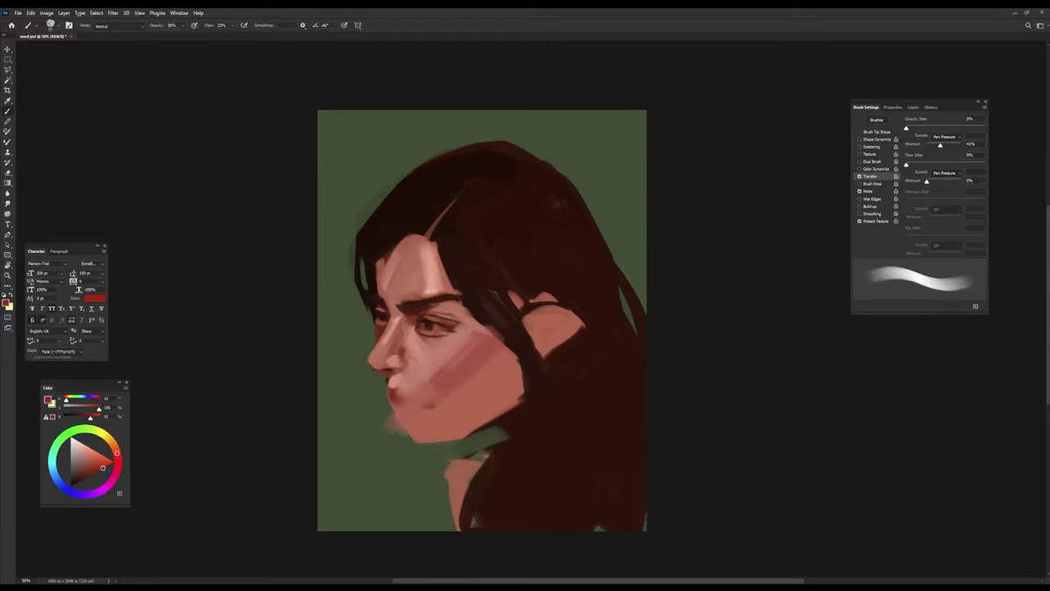
{"action": "key", "text": "0"}
{"action": "left_click", "coordinate": [395, 345], "text": "alt"}
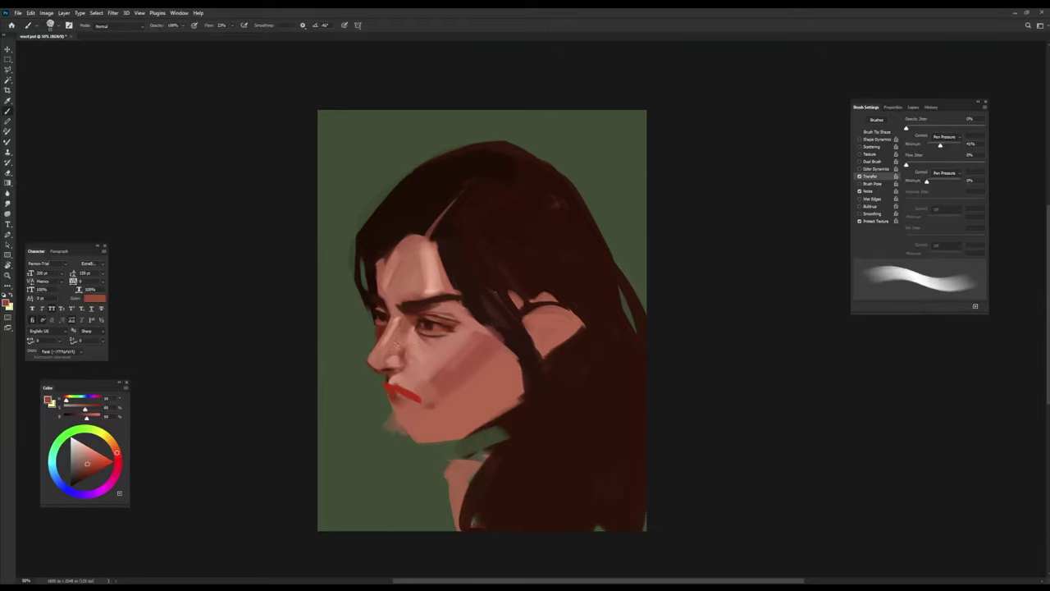
{"action": "left_click", "coordinate": [403, 389], "text": "alt"}
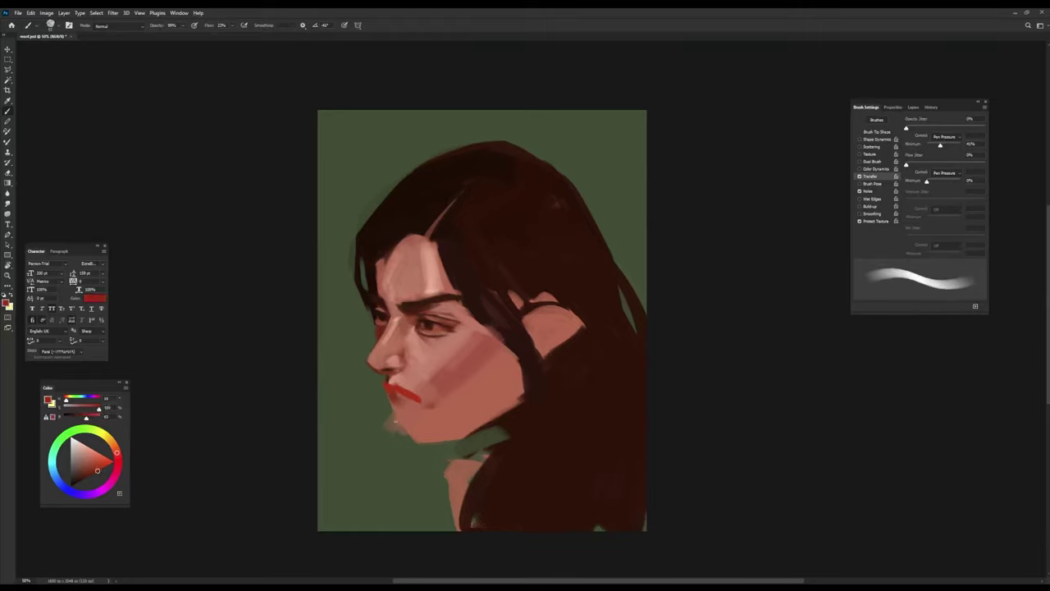
Model the nose wing and the skin above the lip with sampled pale pink and dark red, setting opacity to 94%.
{"action": "key", "text": "9"}
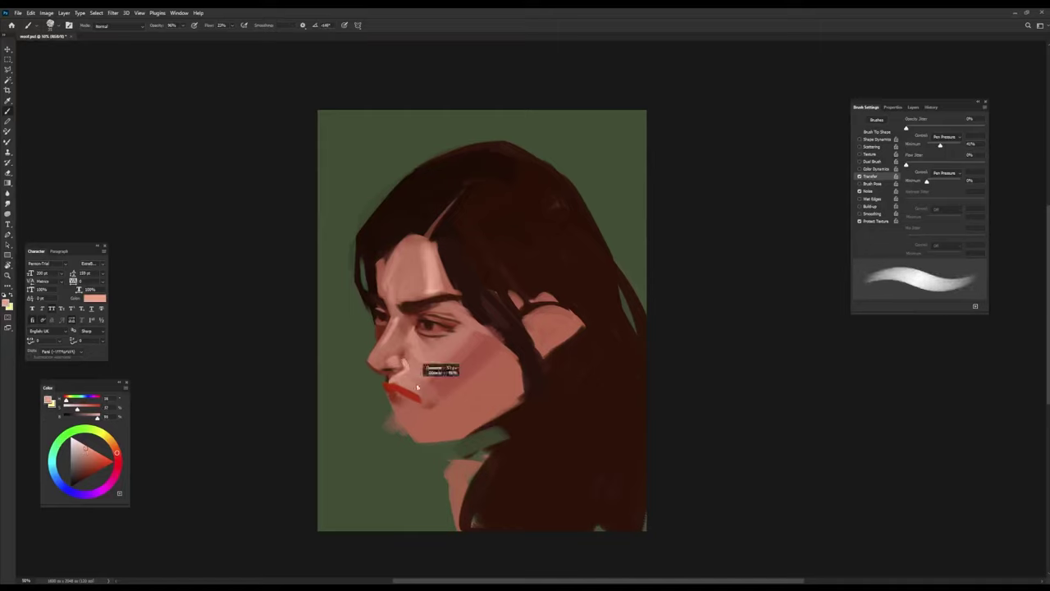
{"action": "left_click", "coordinate": [405, 382], "text": "alt"}
{"action": "left_click", "coordinate": [390, 373], "text": "alt"}
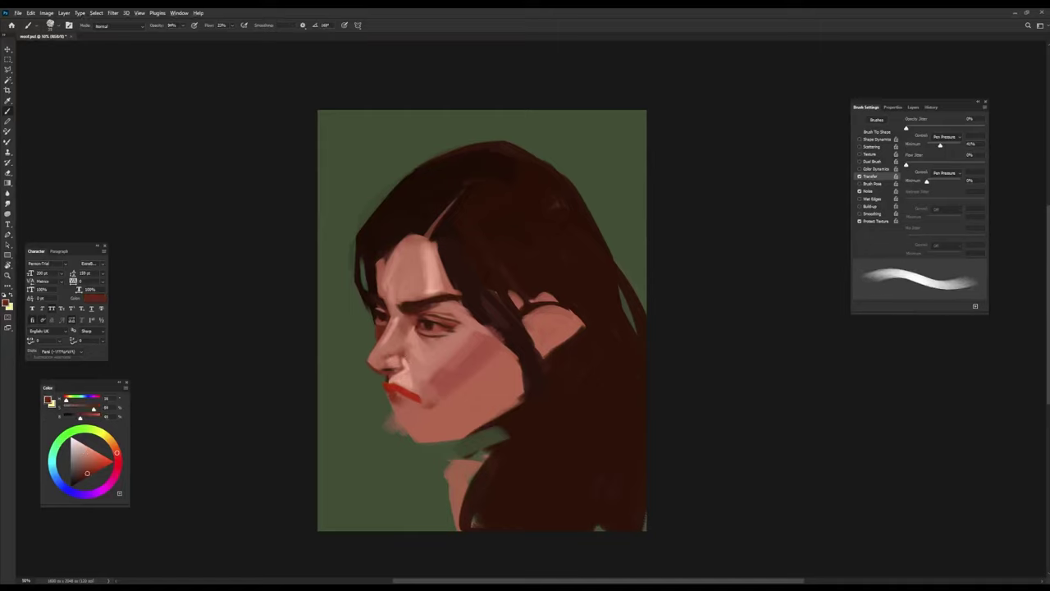
{"action": "key", "text": "9"}
{"action": "key", "text": "4"}
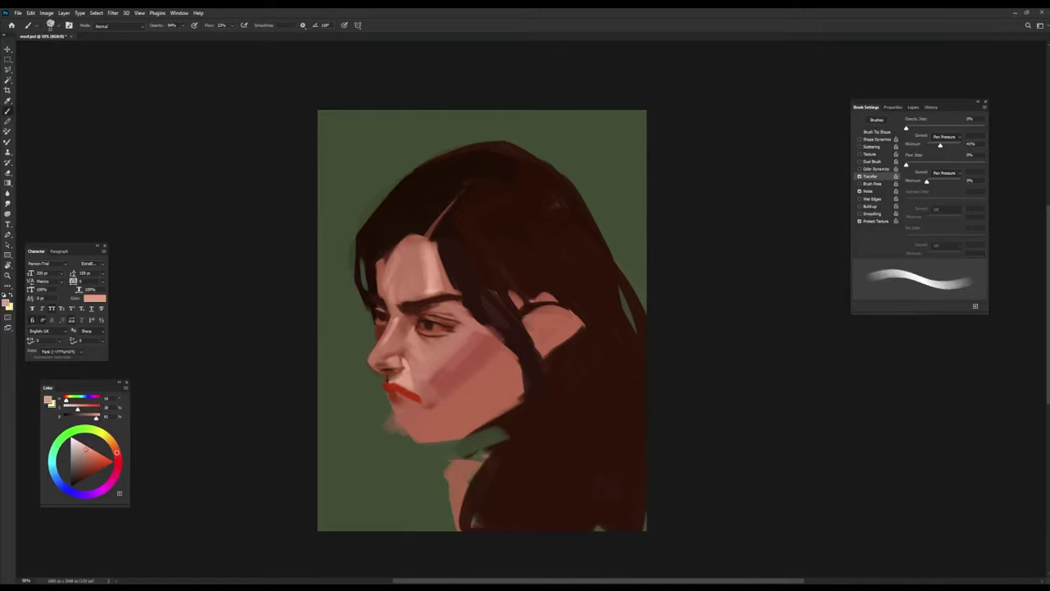
Touch up the nose tip and nostril edge with light pinks sampled from the face.
{"action": "left_click", "coordinate": [389, 387], "text": "alt"}
{"action": "left_click", "coordinate": [382, 362], "text": "alt"}
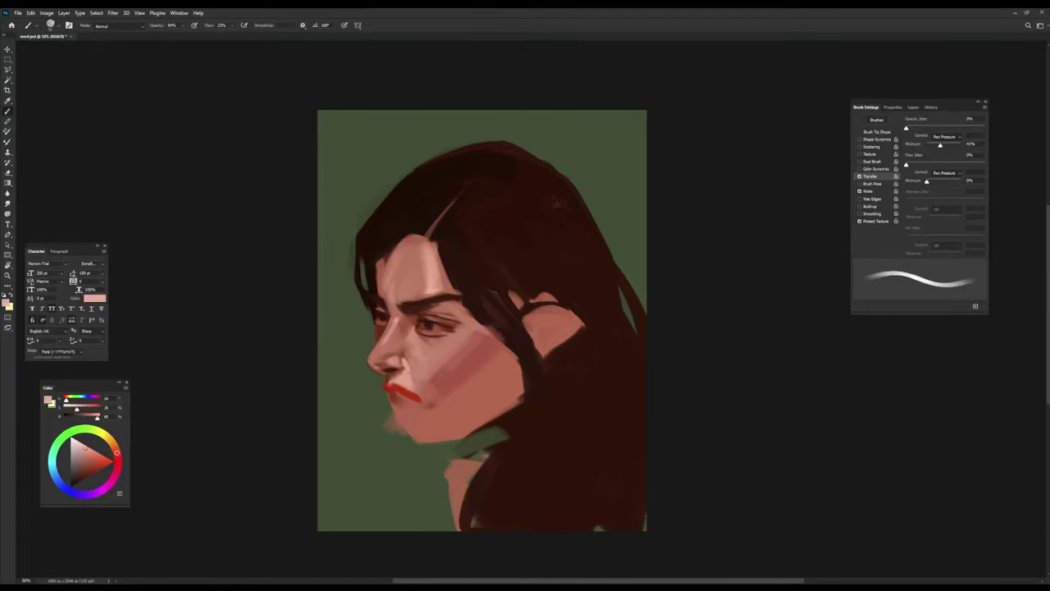
{"action": "left_click", "coordinate": [440, 319], "text": "alt"}
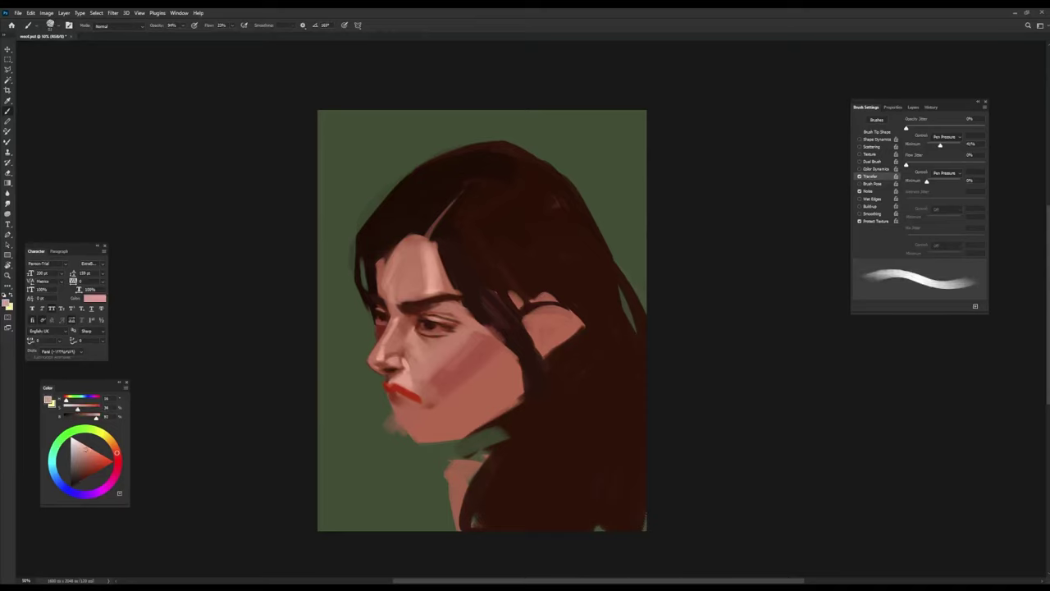
Tint the iris of the near eye with a muted green based on the background colour.
{"action": "left_click", "coordinate": [389, 238], "text": "alt"}
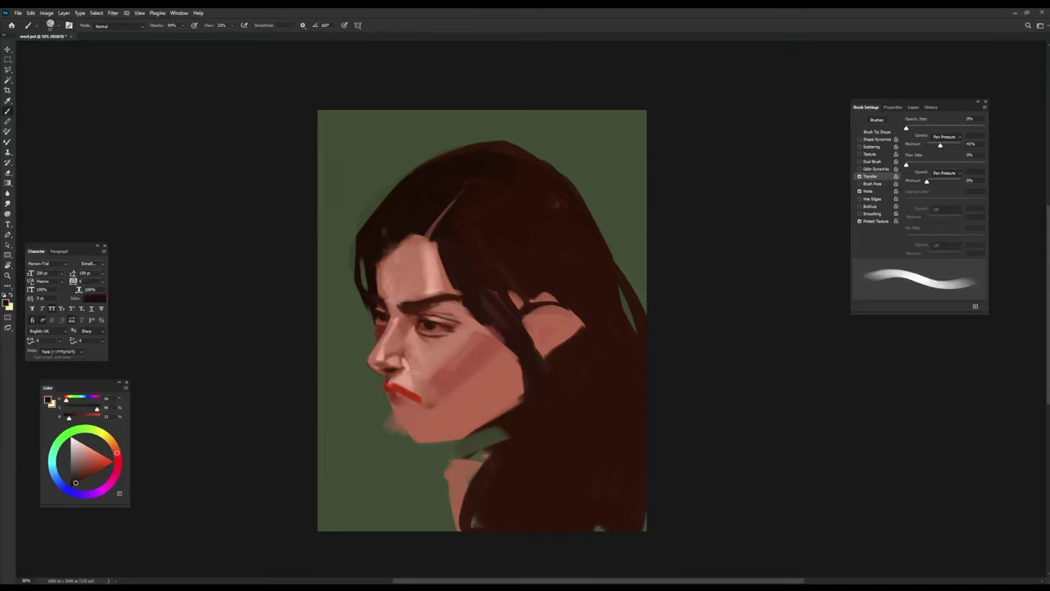
{"action": "left_click", "coordinate": [336, 389], "text": "alt"}
{"action": "left_click", "coordinate": [432, 327]}
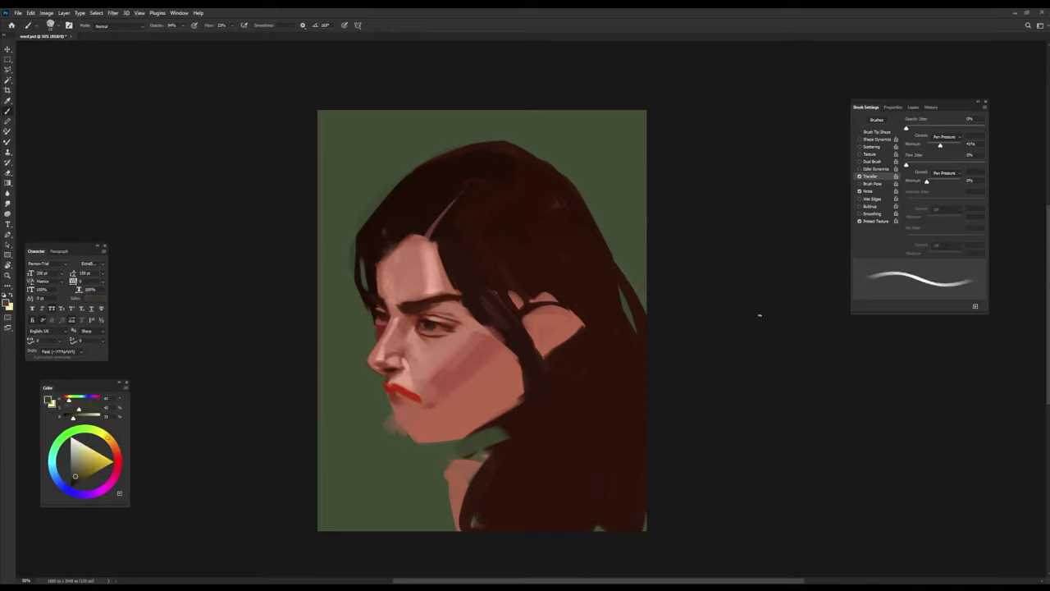
Build up the red upper lip and paint a dark line between the lips.
{"action": "left_click", "coordinate": [394, 393], "text": "alt"}
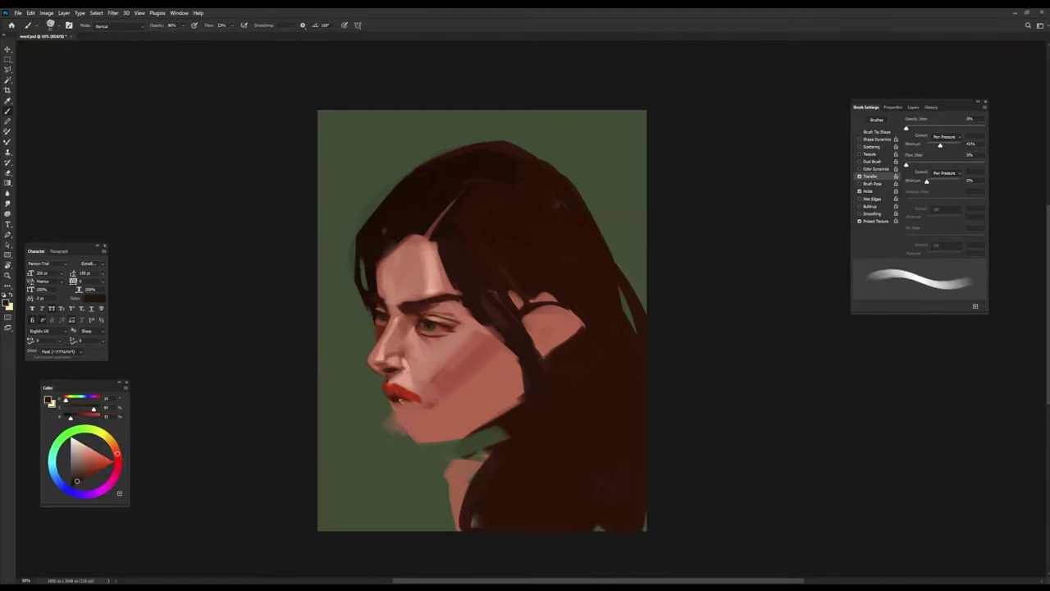
{"action": "left_click", "coordinate": [406, 392], "text": "alt"}
Brighten the upper cheek with light skin tones and add thin dark hair strands beside the temple.
{"action": "left_click", "coordinate": [412, 379], "text": "alt"}
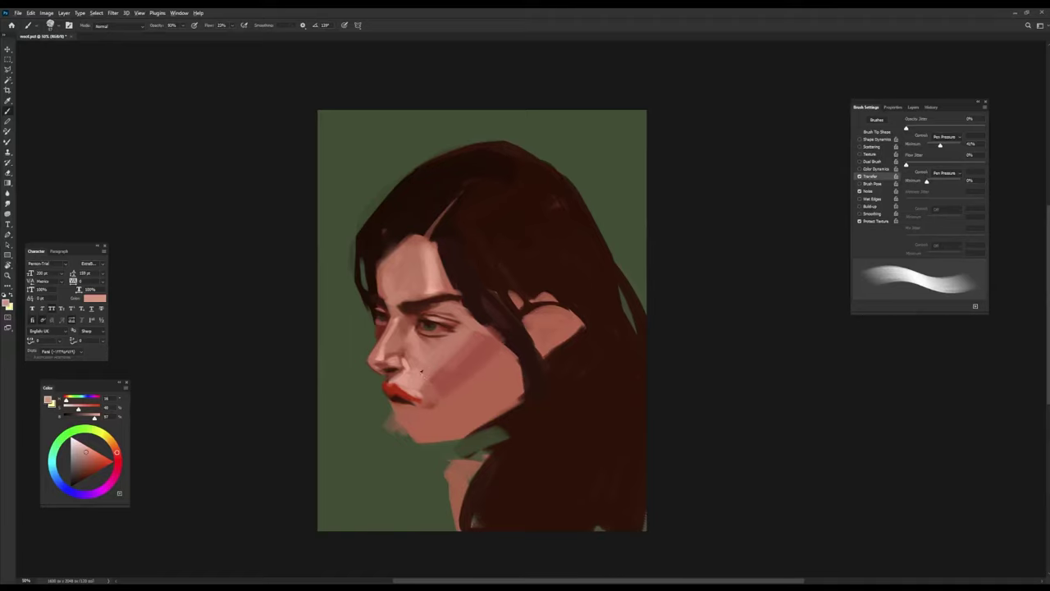
{"action": "mouse_move", "coordinate": [471, 357]}
{"action": "left_mouse_down"}
{"action": "mouse_move", "coordinate": [441, 312]}
{"action": "mouse_move", "coordinate": [405, 292]}
{"action": "left_mouse_up"}
{"action": "left_click", "coordinate": [404, 312], "text": "alt"}
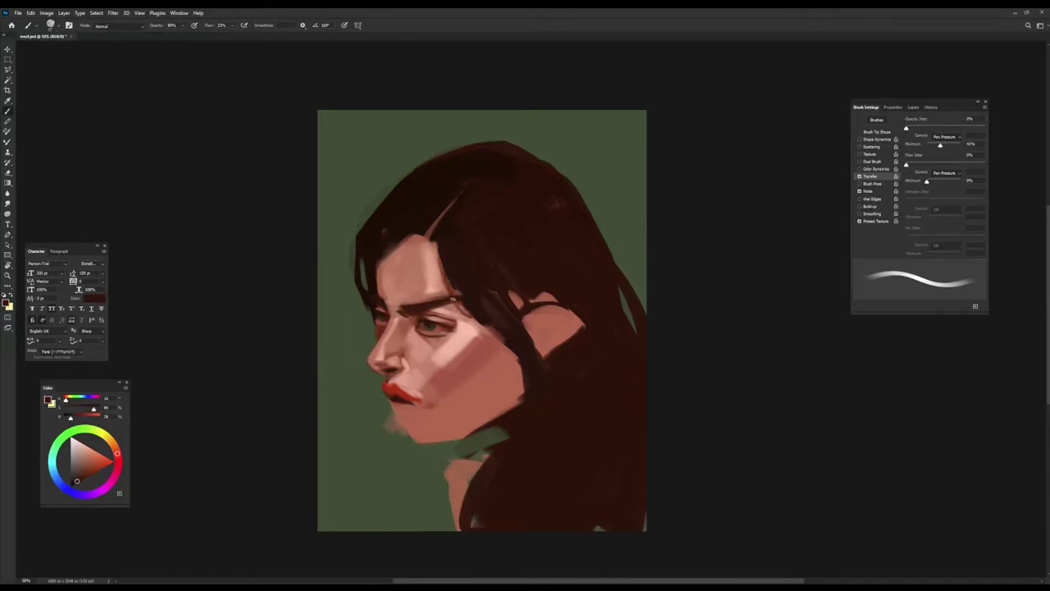
{"action": "left_click_drag", "start_coordinate": [480, 318], "coordinate": [427, 332]}
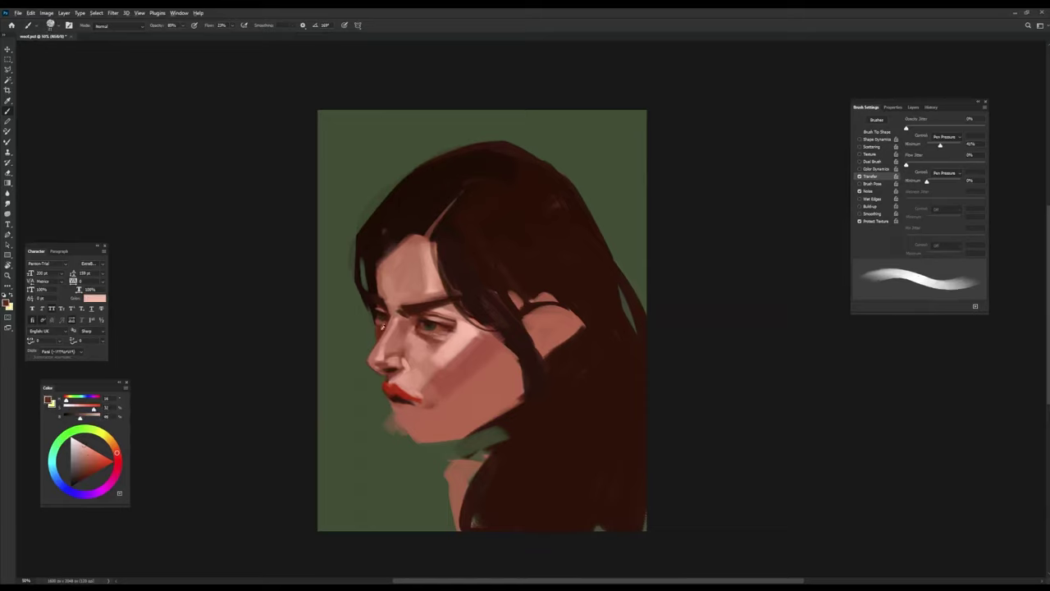
Paint the red lower lip and clean up the mouth corner with sampled skin tones.
{"action": "left_click", "coordinate": [391, 392], "text": "alt"}
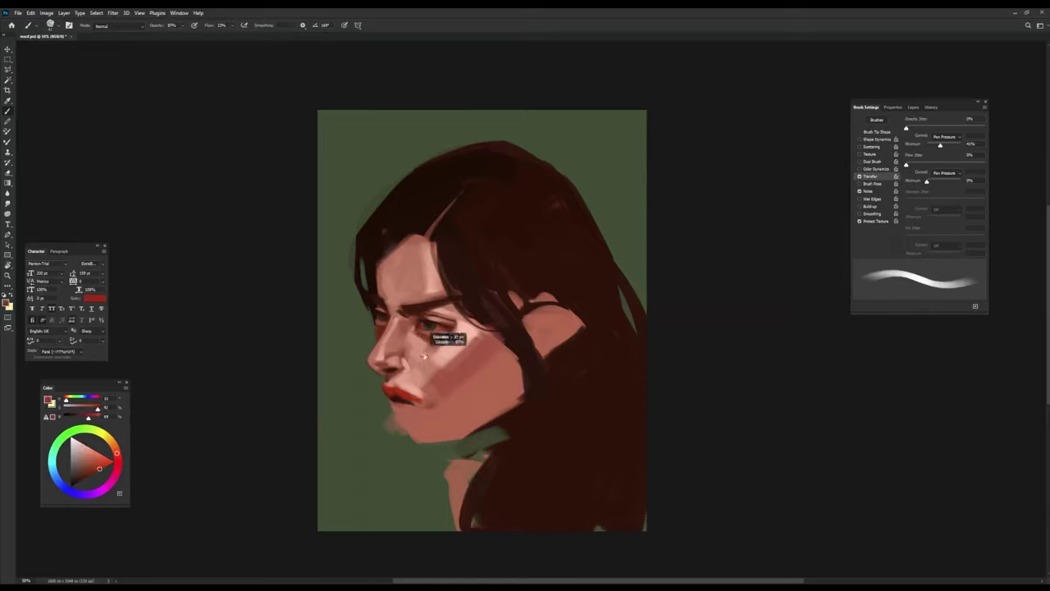
{"action": "left_click", "coordinate": [385, 379], "text": "alt"}
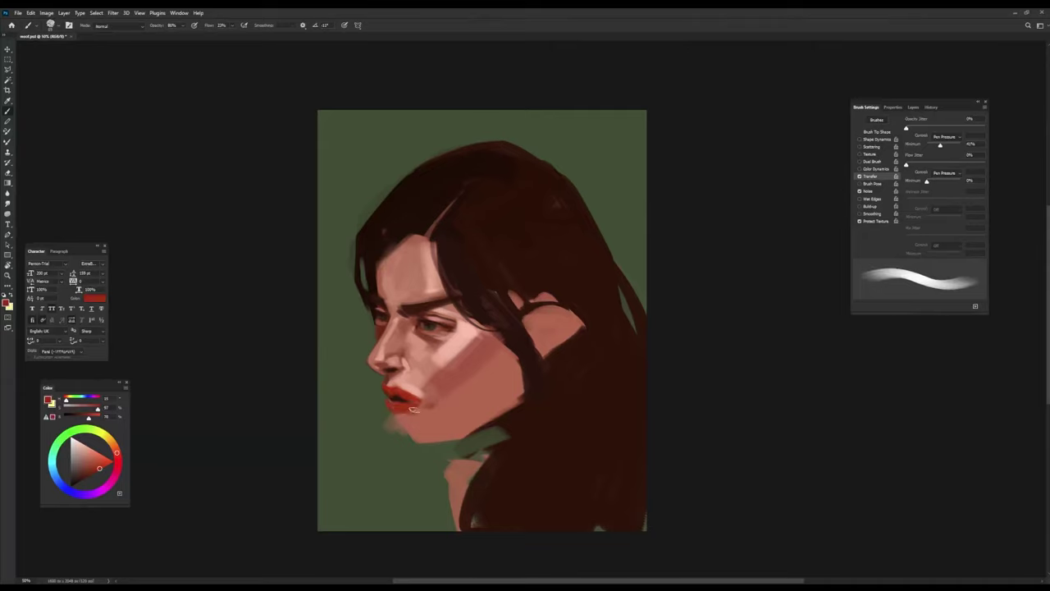
{"action": "left_click", "coordinate": [419, 379], "text": "alt"}
{"action": "left_click", "coordinate": [415, 396], "text": "alt"}
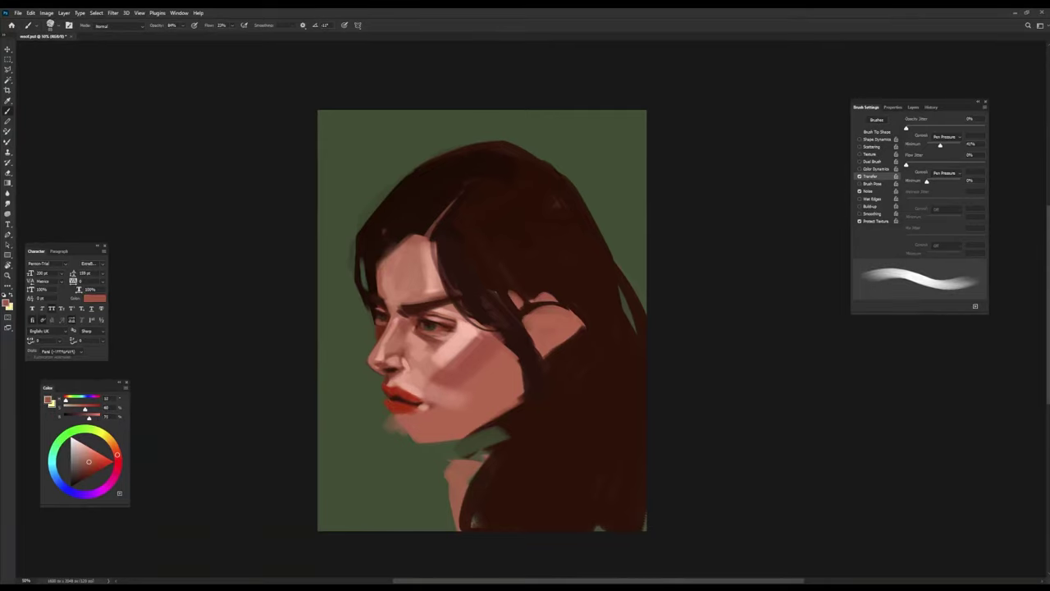
Brush a saturated red blush diagonally across the cheek and refine the dark line between the lips.
{"action": "left_click_drag", "start_coordinate": [464, 394], "coordinate": [489, 351]}
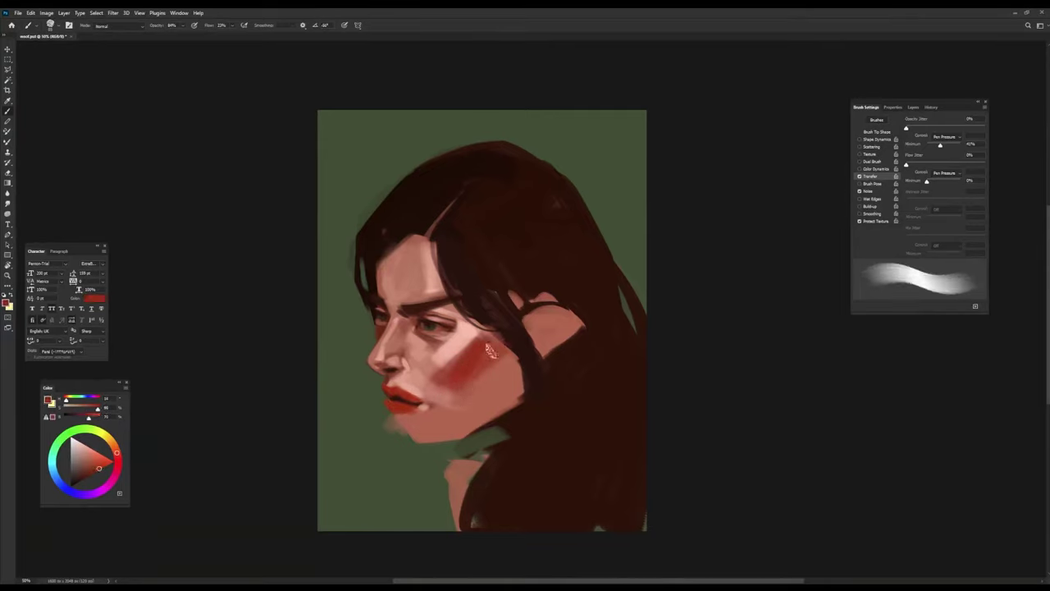
{"action": "left_click", "coordinate": [446, 328], "text": "alt"}
{"action": "left_click", "coordinate": [399, 393], "text": "alt"}
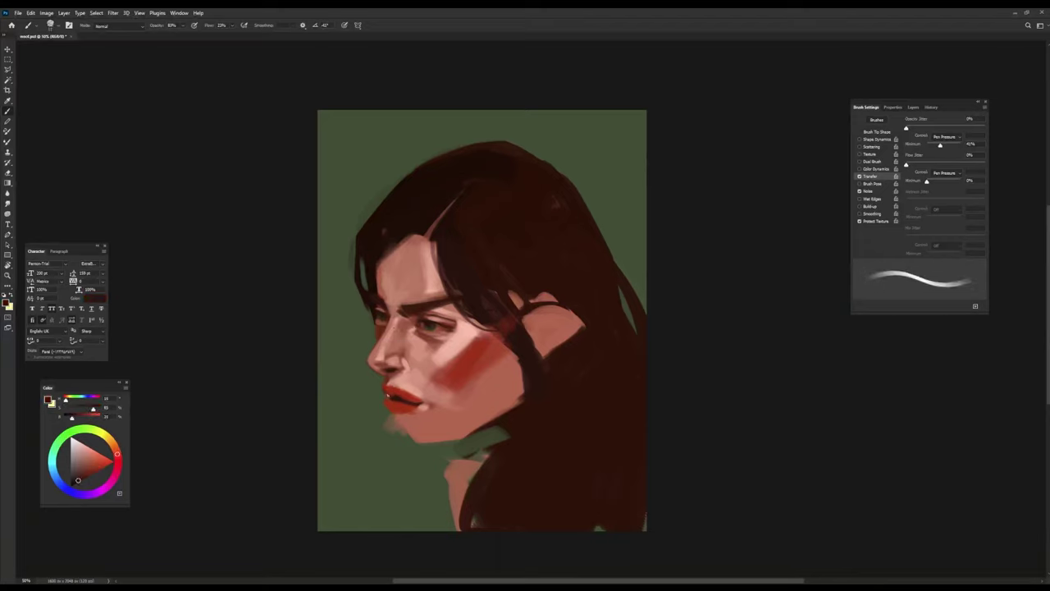
{"action": "left_click", "coordinate": [401, 394], "text": "alt"}
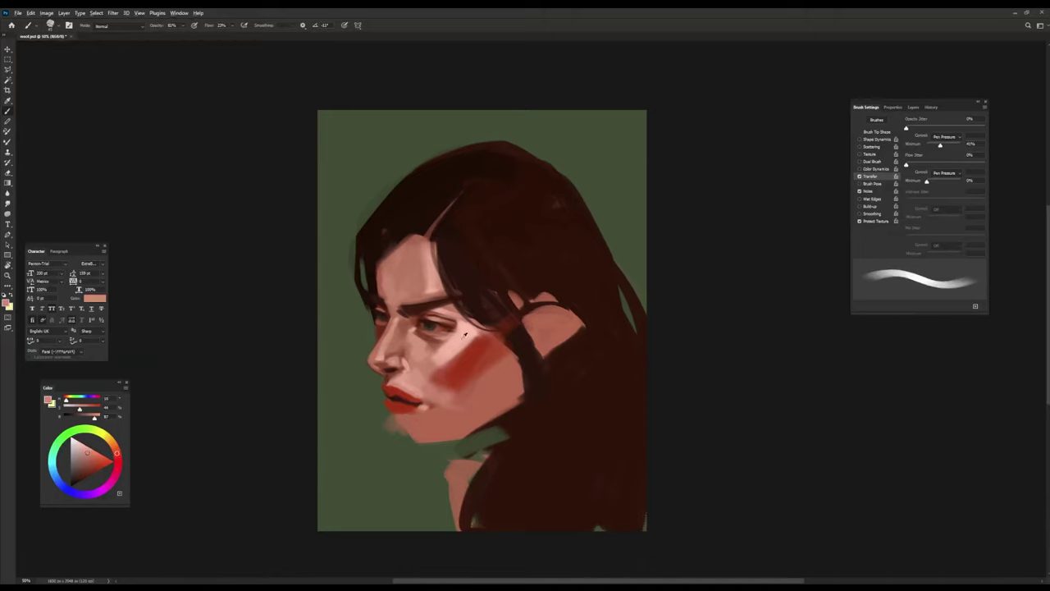
Model the cheek, chin and jaw with light and reddish skin strokes and a dark edge along the jawline.
{"action": "left_click", "coordinate": [438, 352], "text": "alt"}
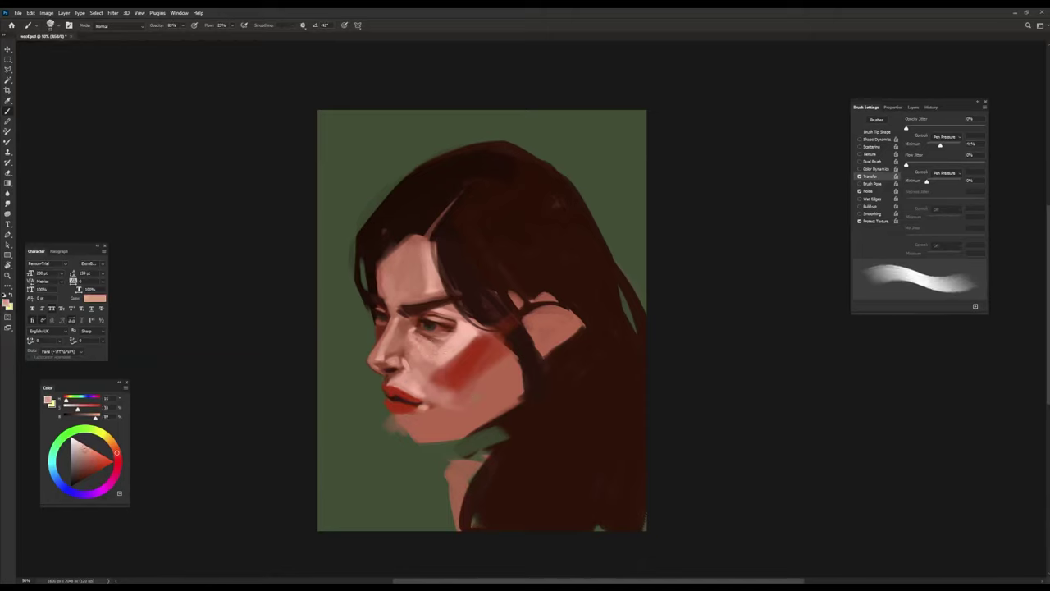
{"action": "left_click", "coordinate": [399, 426], "text": "alt"}
{"action": "mouse_move", "coordinate": [395, 414]}
{"action": "left_mouse_down"}
{"action": "mouse_move", "coordinate": [404, 435]}
{"action": "mouse_move", "coordinate": [435, 433]}
{"action": "mouse_move", "coordinate": [488, 373]}
{"action": "left_mouse_up"}
{"action": "left_click", "coordinate": [403, 434], "text": "alt"}
{"action": "left_click_drag", "start_coordinate": [459, 410], "coordinate": [516, 361]}
{"action": "left_click", "coordinate": [504, 365], "text": "alt"}
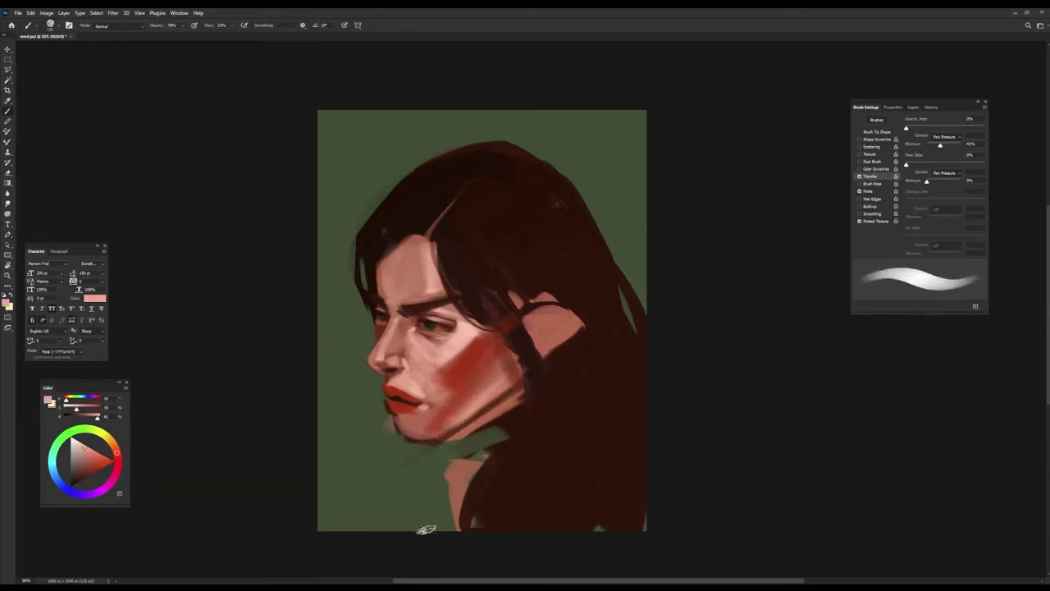
Add a pale highlight near the outer corner of the near eye and rework its iris and lids with reddish browns.
{"action": "left_click", "coordinate": [460, 329], "text": "alt"}
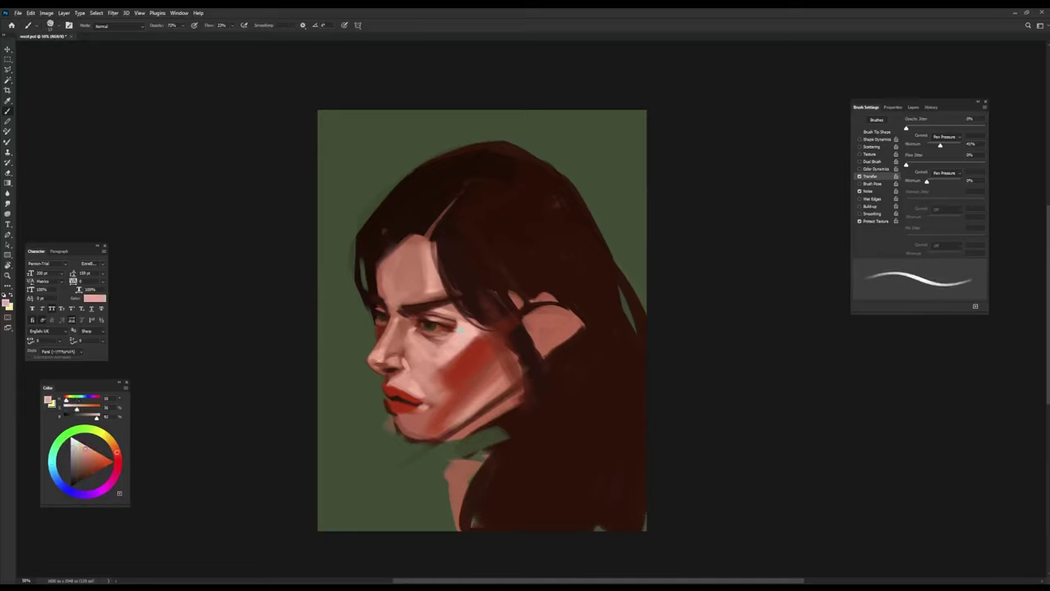
{"action": "left_click", "coordinate": [382, 363], "text": "alt"}
{"action": "left_click", "coordinate": [430, 325], "text": "alt"}
{"action": "left_click", "coordinate": [431, 325]}
{"action": "left_click", "coordinate": [430, 320], "text": "alt"}
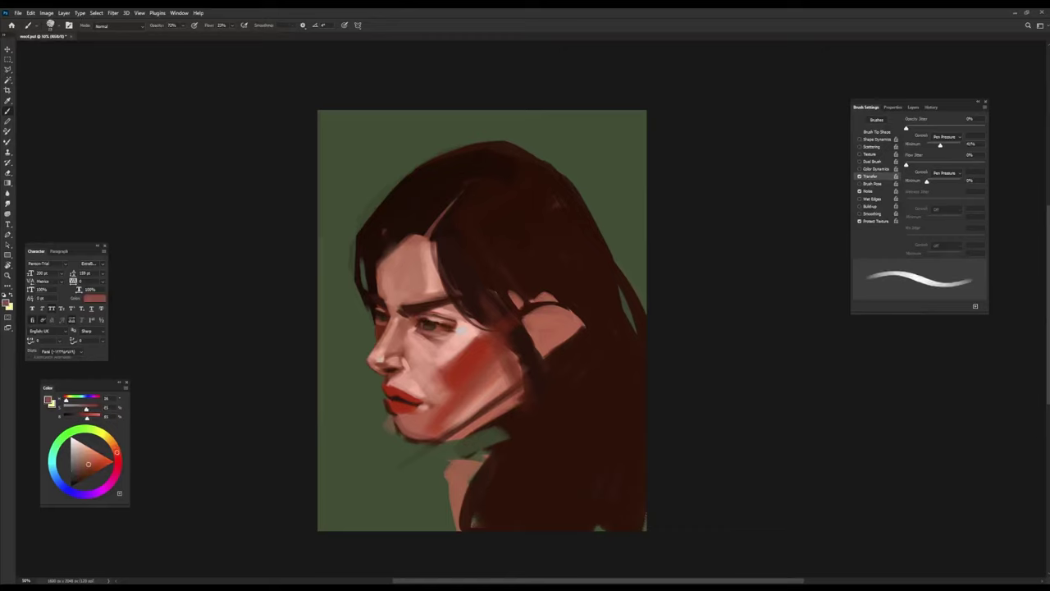
{"action": "key", "text": "bracketright"}
{"action": "key", "text": "x"}
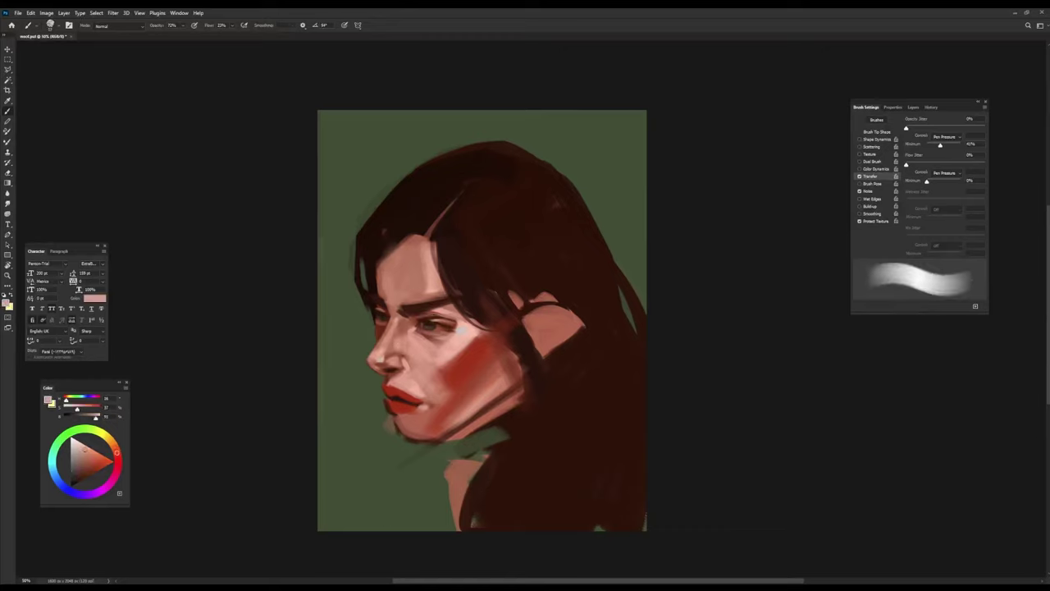
{"action": "key", "text": "bracketleft"}
{"action": "key", "text": "x"}
{"action": "key", "text": "bracketleft"}
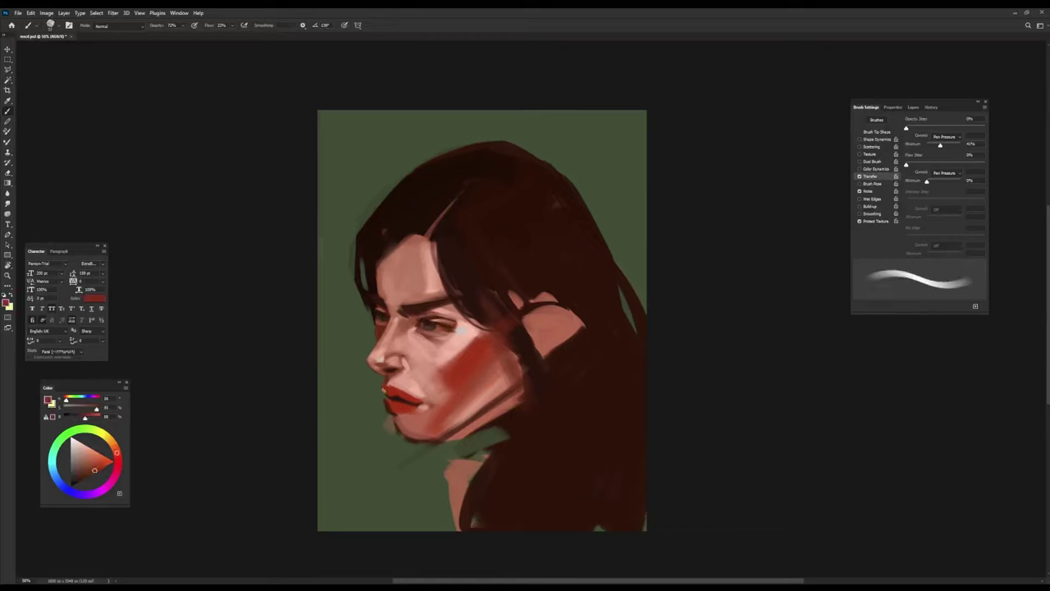
Reshape the front of the upper lip and the skin between lip and nose using sampled red and skin tones.
{"action": "left_click", "coordinate": [383, 384], "text": "alt"}
{"action": "left_click", "coordinate": [370, 385], "text": "alt"}
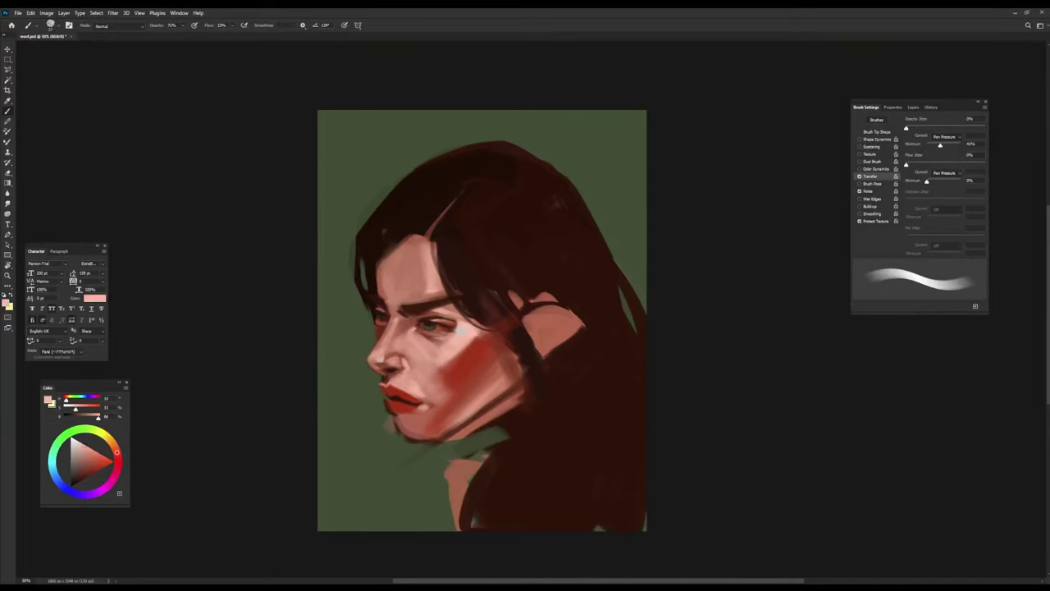
{"action": "left_click", "coordinate": [391, 379], "text": "alt"}
{"action": "left_click", "coordinate": [387, 367], "text": "alt"}
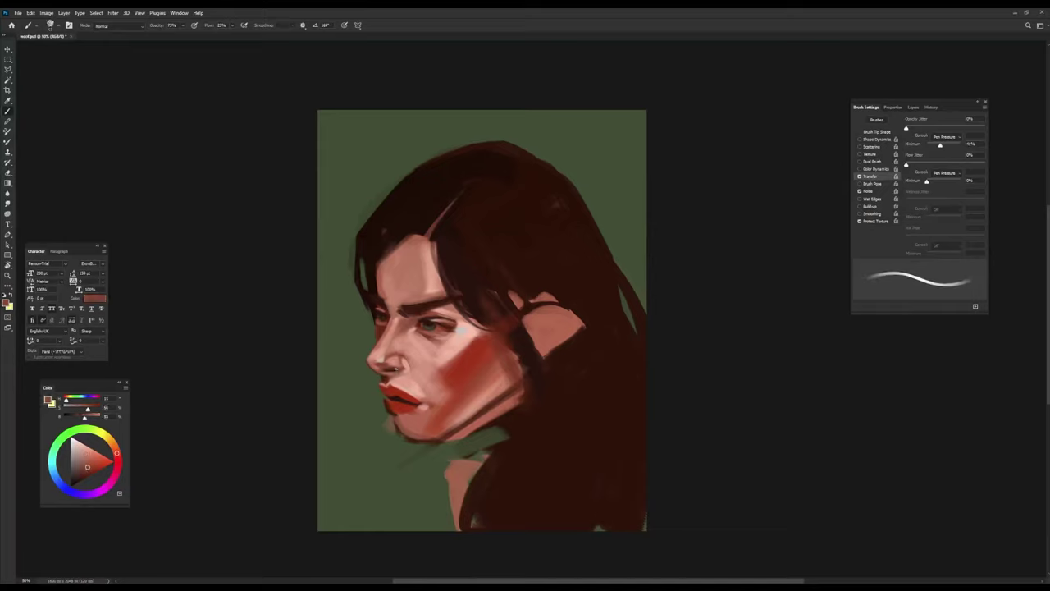
Blend the nose tip and nostril with sampled light and mid skin tones.
{"action": "left_click", "coordinate": [390, 346], "text": "alt"}
{"action": "left_click", "coordinate": [393, 361], "text": "alt"}
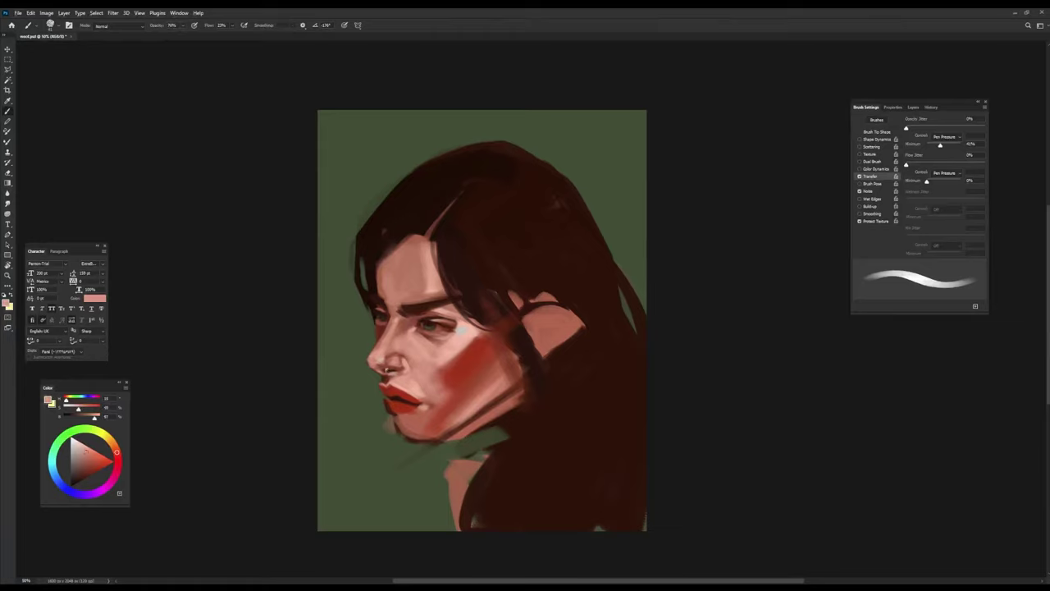
{"action": "left_click", "coordinate": [406, 354], "text": "alt"}
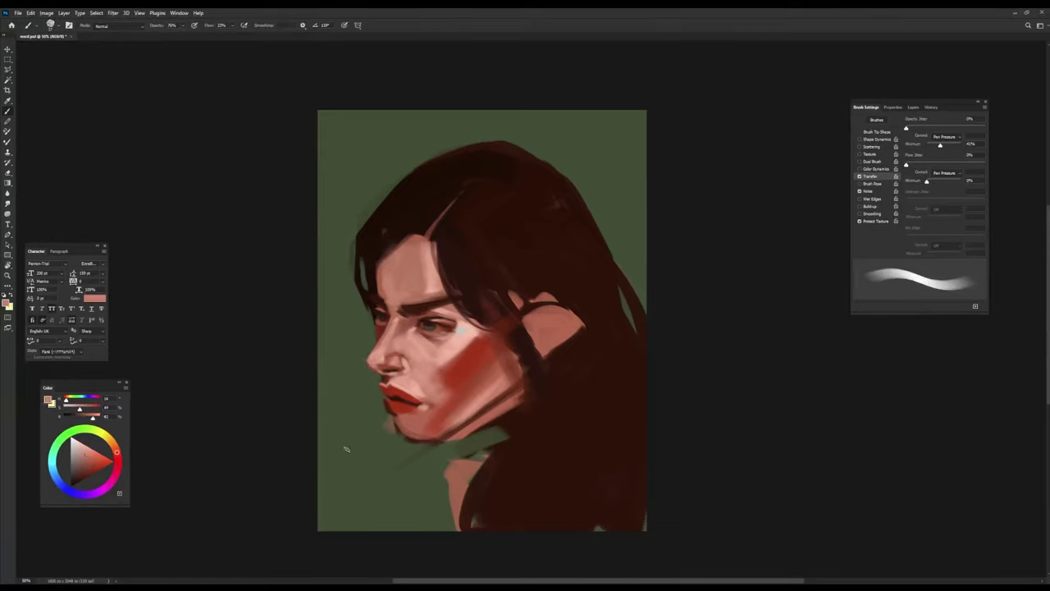
{"action": "left_click", "coordinate": [402, 345], "text": "alt"}
{"action": "key", "text": "8"}
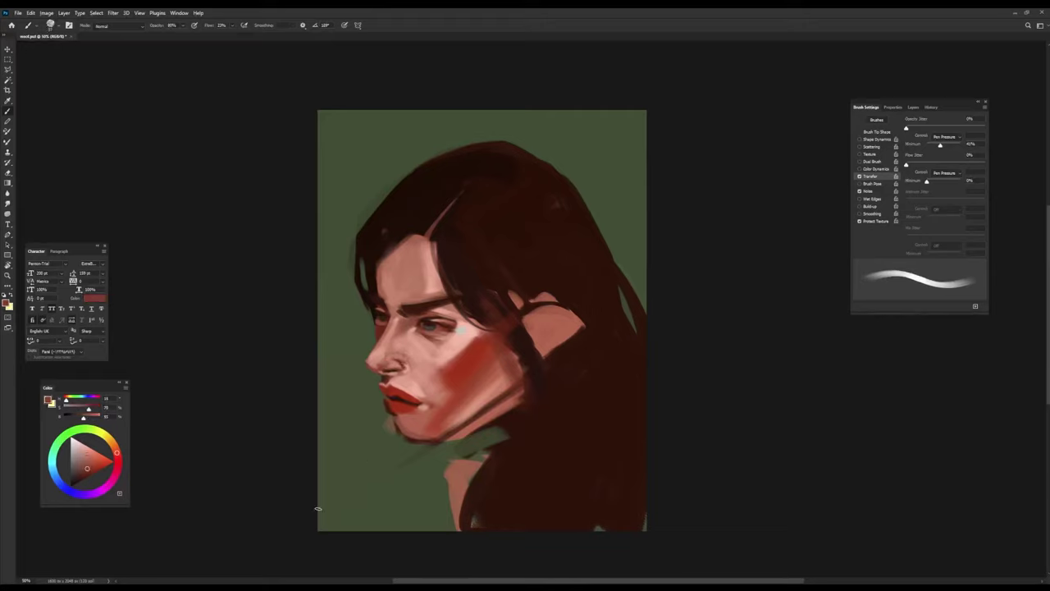
Refine the shading below the near eye with sampled brown and light skin tones.
{"action": "left_click", "coordinate": [372, 374], "text": "alt"}
{"action": "left_click", "coordinate": [431, 341], "text": "alt"}
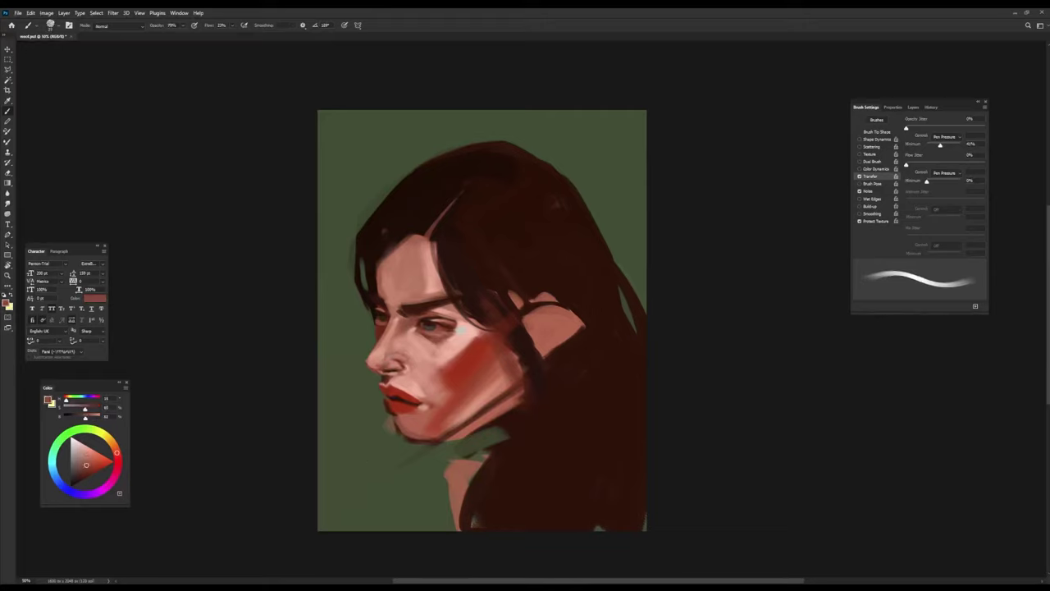
{"action": "left_click", "coordinate": [457, 328], "text": "alt"}
{"action": "left_click", "coordinate": [443, 344], "text": "alt"}
{"action": "left_click", "coordinate": [459, 336], "text": "alt"}
Rework the nose bridge, nostril shadow and nose tip, and tidy the profile edge with the background green.
{"action": "left_click", "coordinate": [396, 400], "text": "alt"}
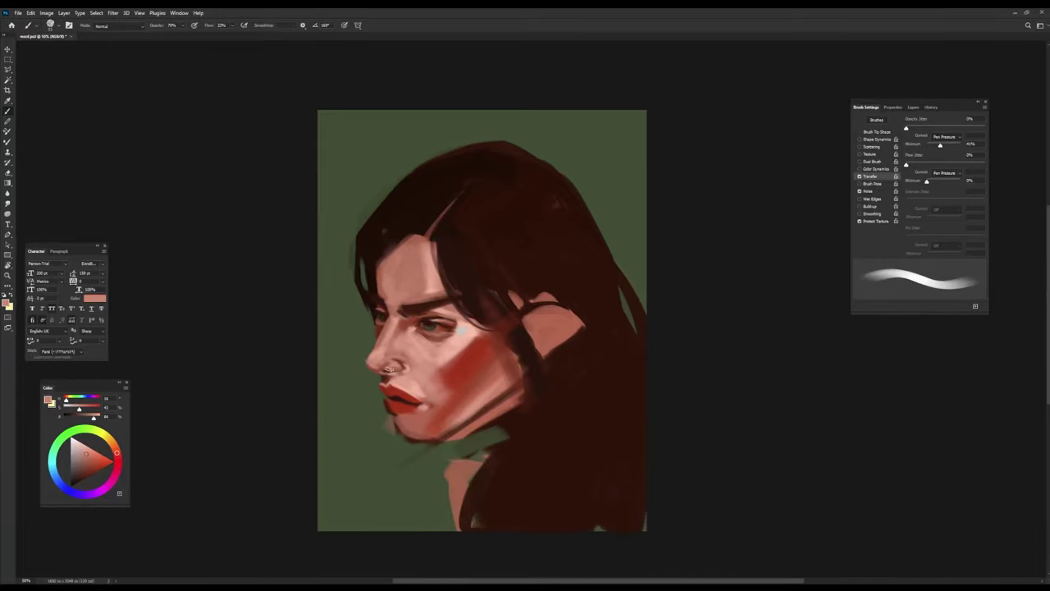
{"action": "left_click", "coordinate": [406, 325], "text": "alt"}
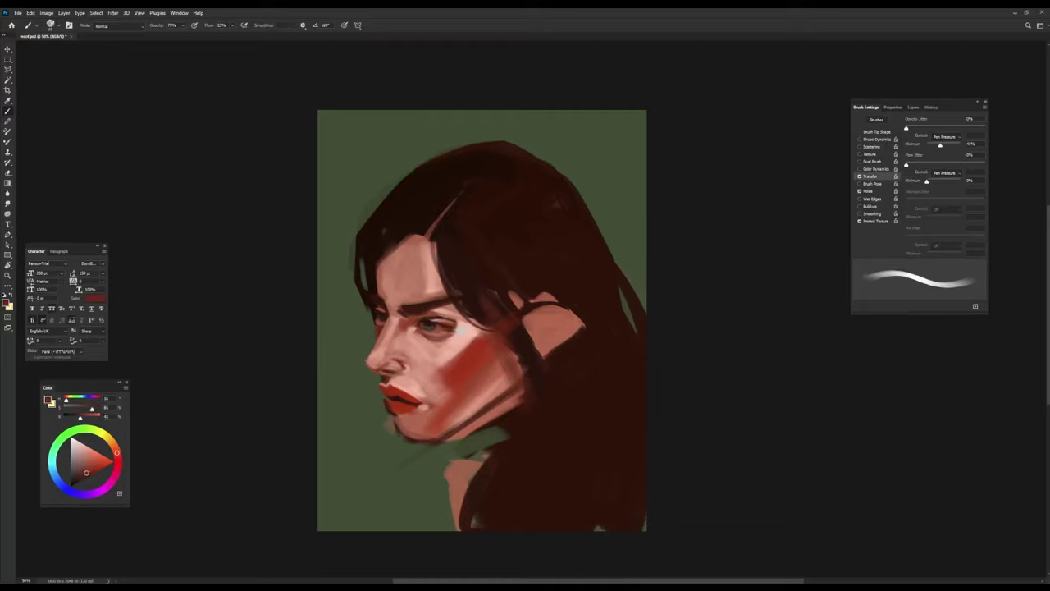
{"action": "left_click", "coordinate": [392, 372], "text": "alt"}
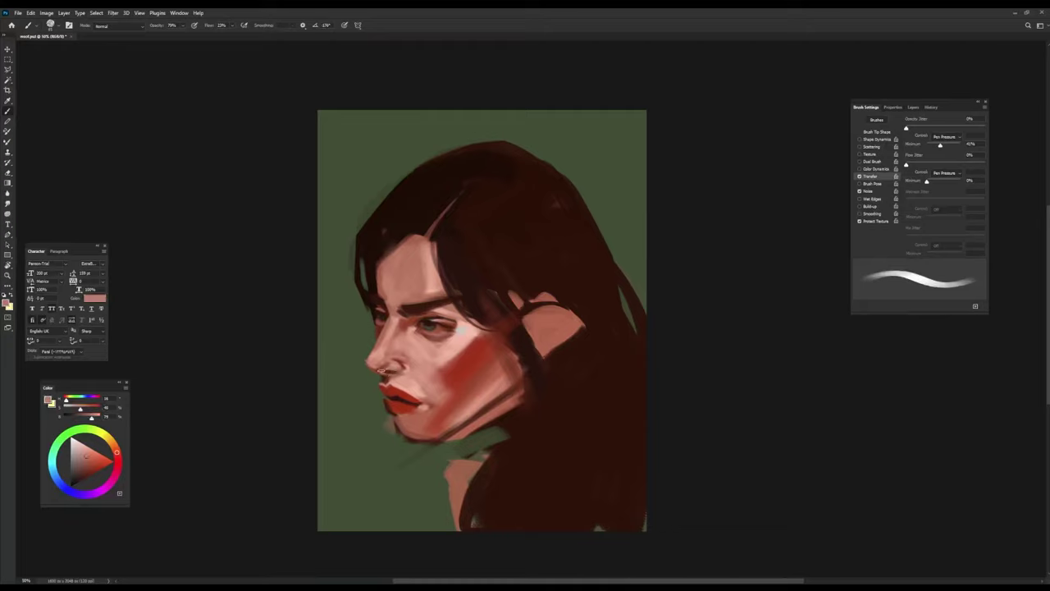
{"action": "left_click", "coordinate": [393, 362], "text": "alt"}
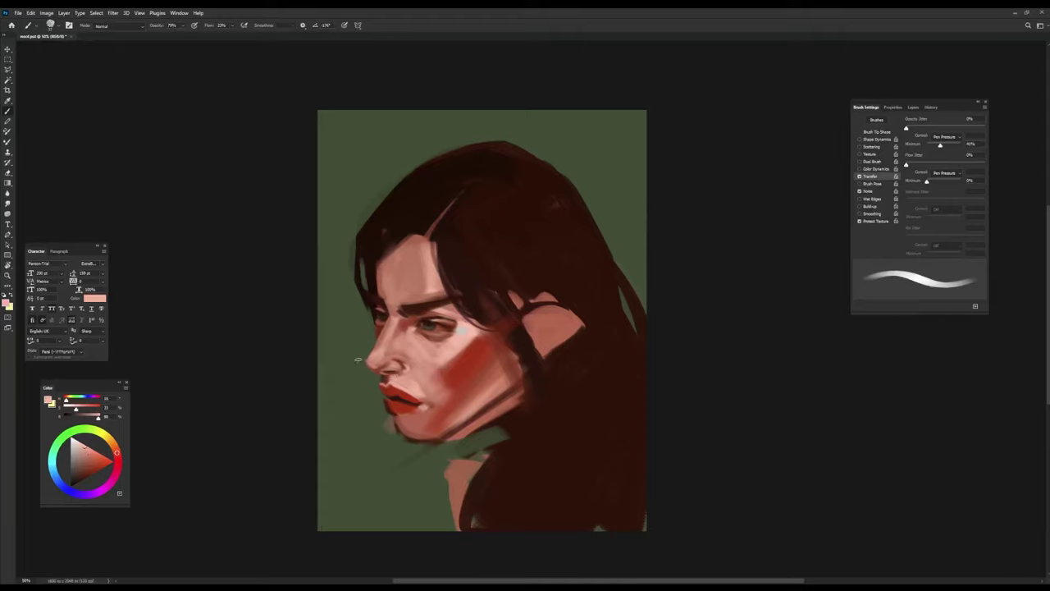
{"action": "left_click", "coordinate": [367, 466], "text": "alt"}
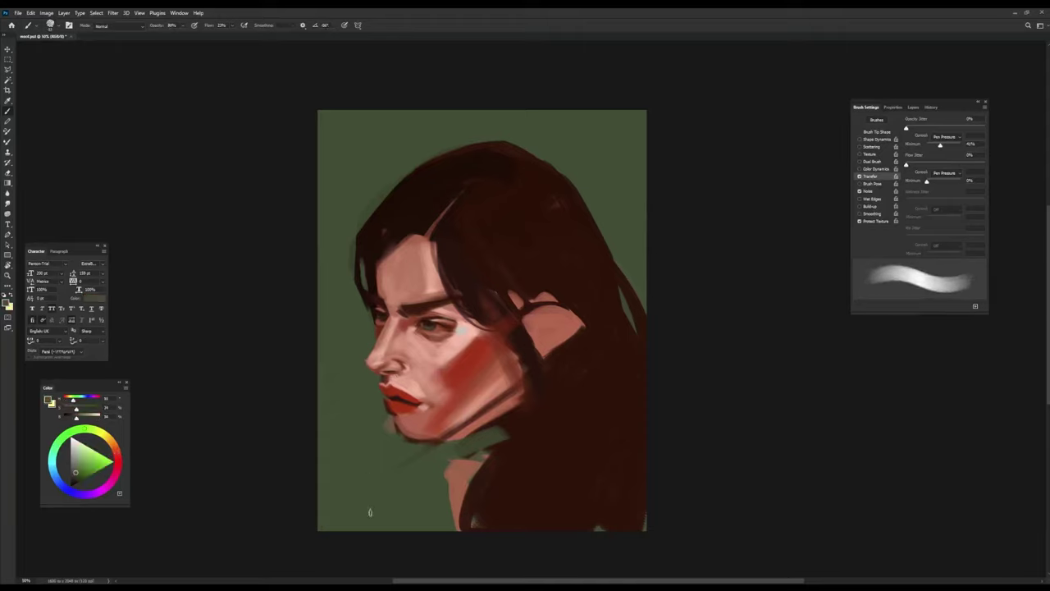
Refine the lips' profile and dark parting, and lighten the skin just below the lower lip.
{"action": "left_click", "coordinate": [383, 380], "text": "alt"}
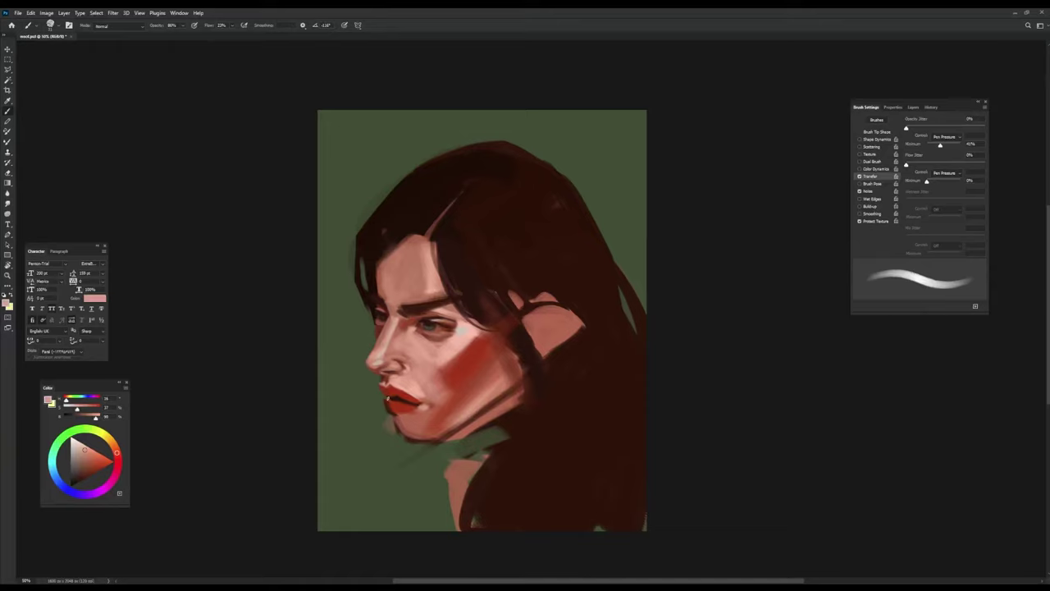
{"action": "left_click", "coordinate": [392, 402], "text": "alt"}
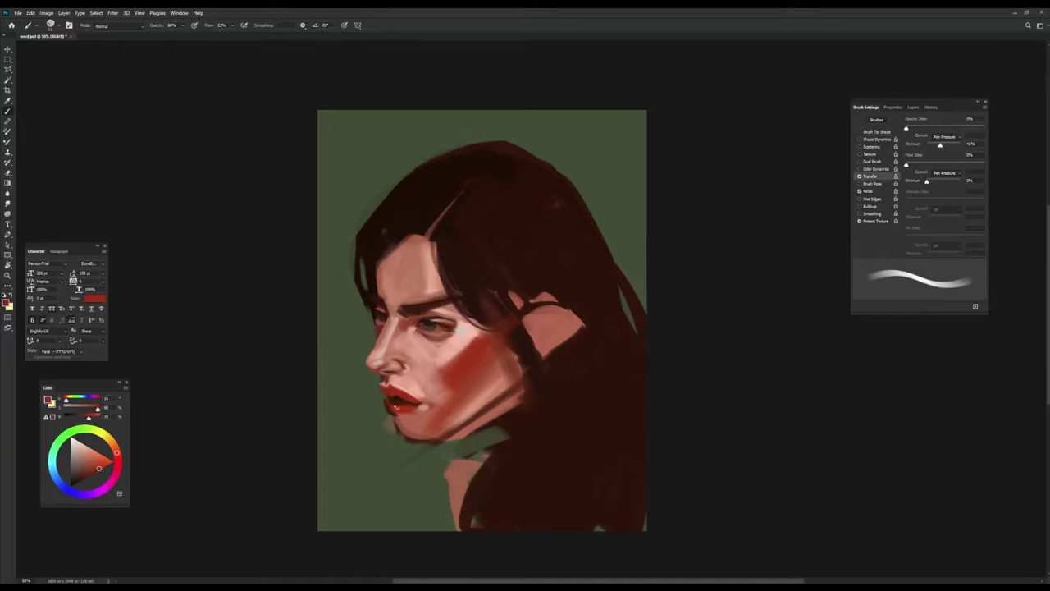
{"action": "left_click", "coordinate": [402, 406], "text": "alt"}
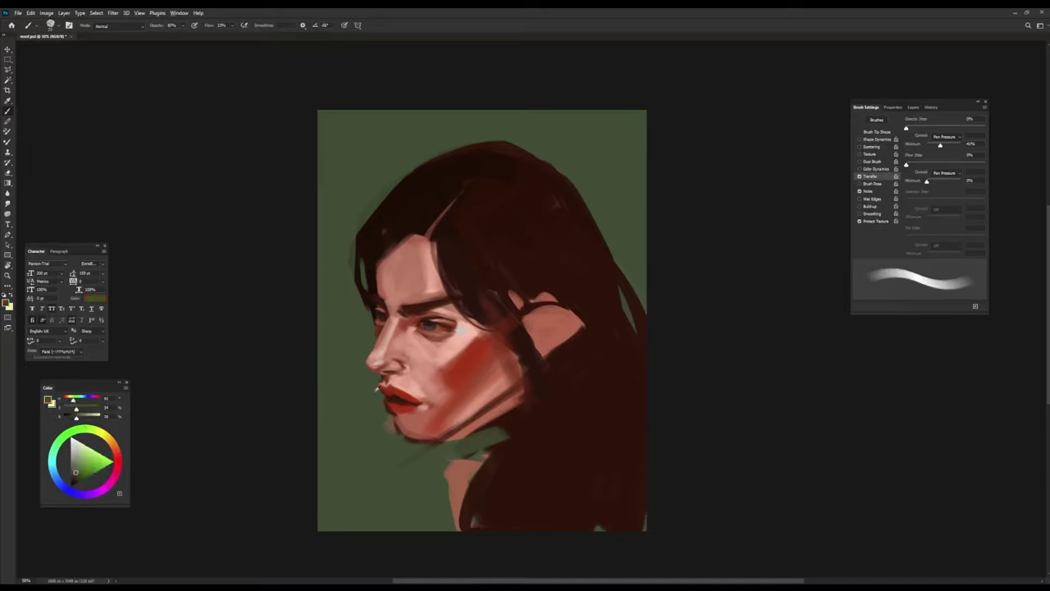
{"action": "left_click_drag", "start_coordinate": [407, 415], "coordinate": [407, 419]}
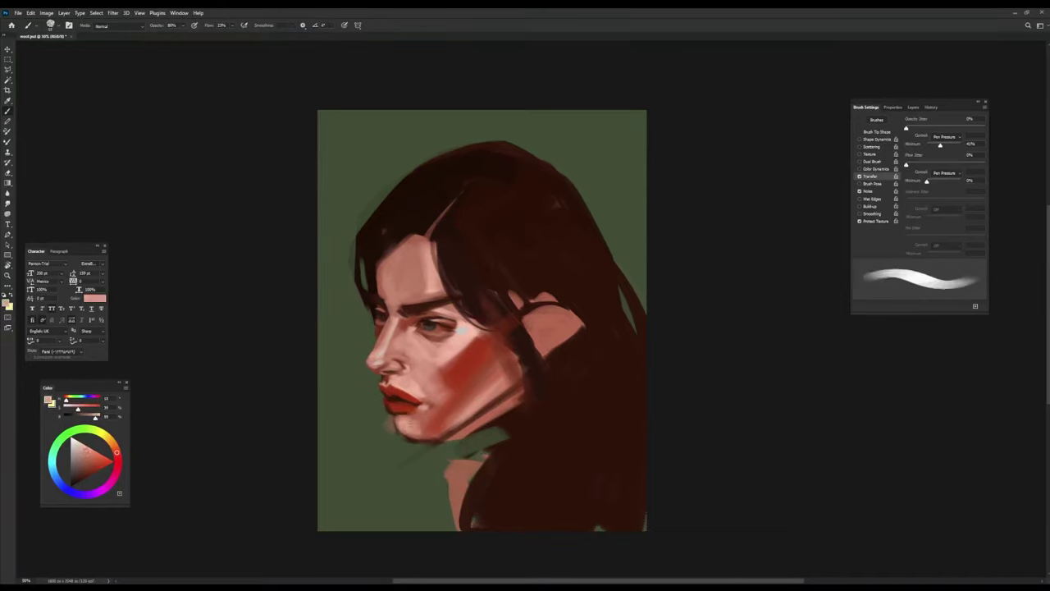
Deepen the red of the lower lip and blend the skin between lip and chin with sampled tones.
{"action": "left_click", "coordinate": [428, 416], "text": "alt"}
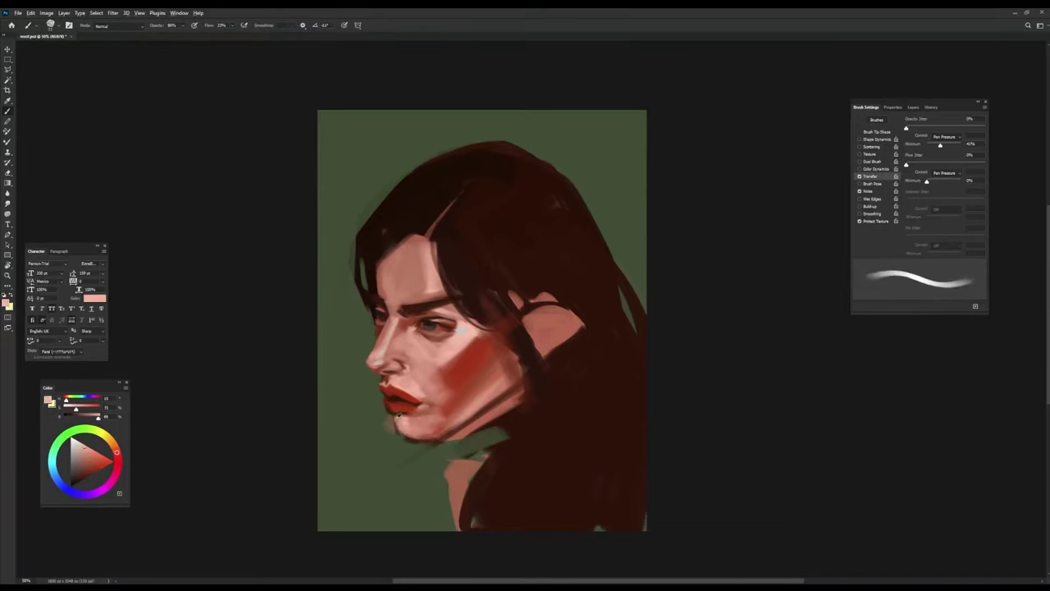
{"action": "left_click", "coordinate": [401, 408], "text": "alt"}
{"action": "left_click_drag", "start_coordinate": [401, 410], "coordinate": [402, 412]}
{"action": "left_click", "coordinate": [426, 416], "text": "alt"}
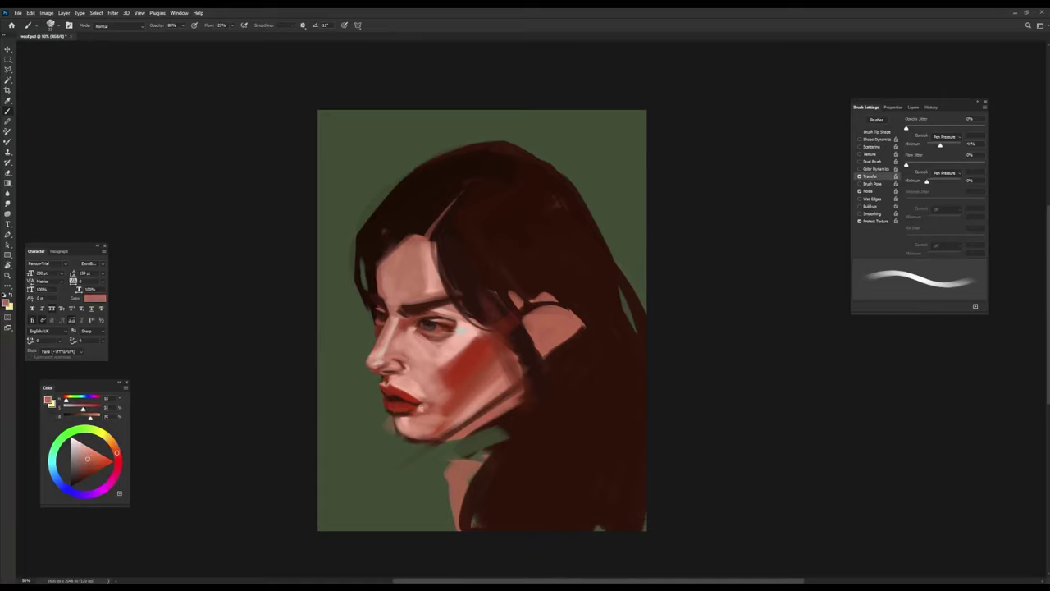
Blend the skin beside the mouth with sampled tones and tidy the chin's profile edge with the background green.
{"action": "left_click", "coordinate": [441, 388], "text": "alt"}
{"action": "left_click", "coordinate": [451, 389], "text": "alt"}
{"action": "left_click", "coordinate": [380, 429], "text": "alt"}
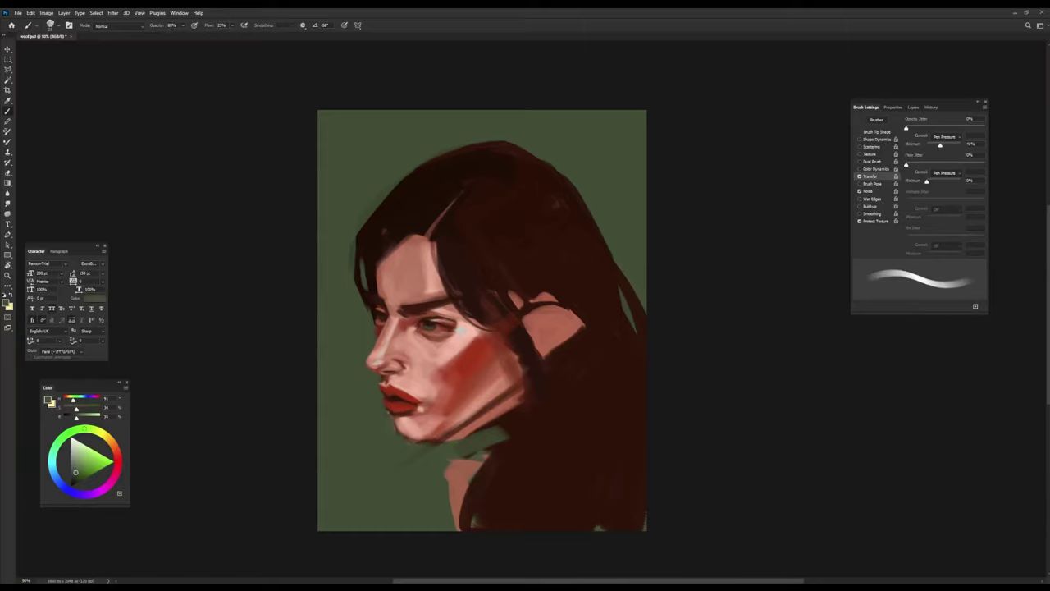
{"action": "left_click", "coordinate": [377, 398], "text": "alt"}
Add light touches to the lower lip and soften the adjoining cheek with sampled pink tones.
{"action": "left_click", "coordinate": [449, 346], "text": "alt"}
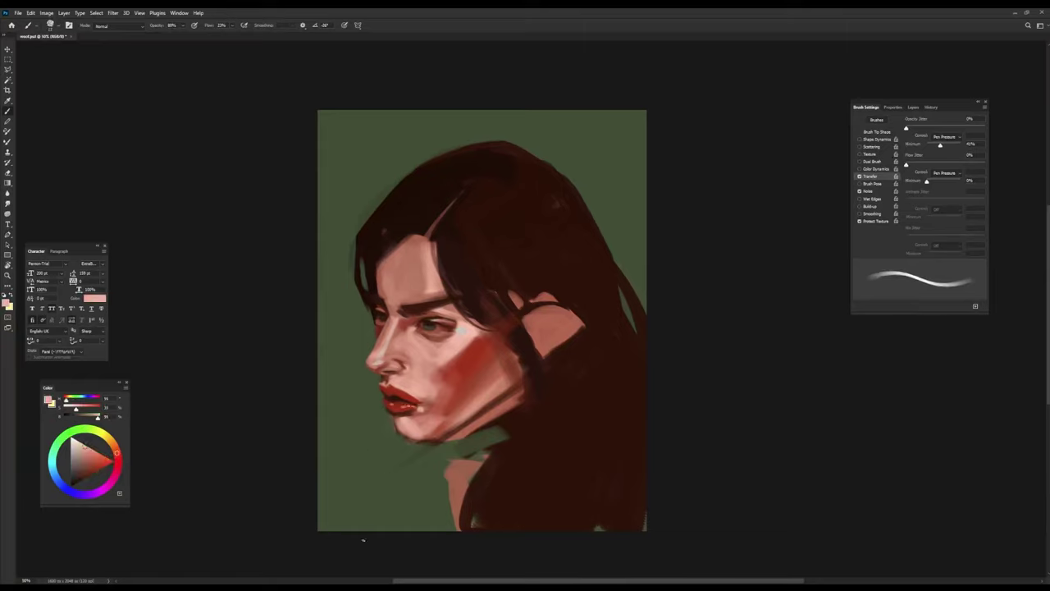
{"action": "left_click", "coordinate": [412, 396], "text": "alt"}
{"action": "left_click", "coordinate": [445, 375], "text": "alt"}
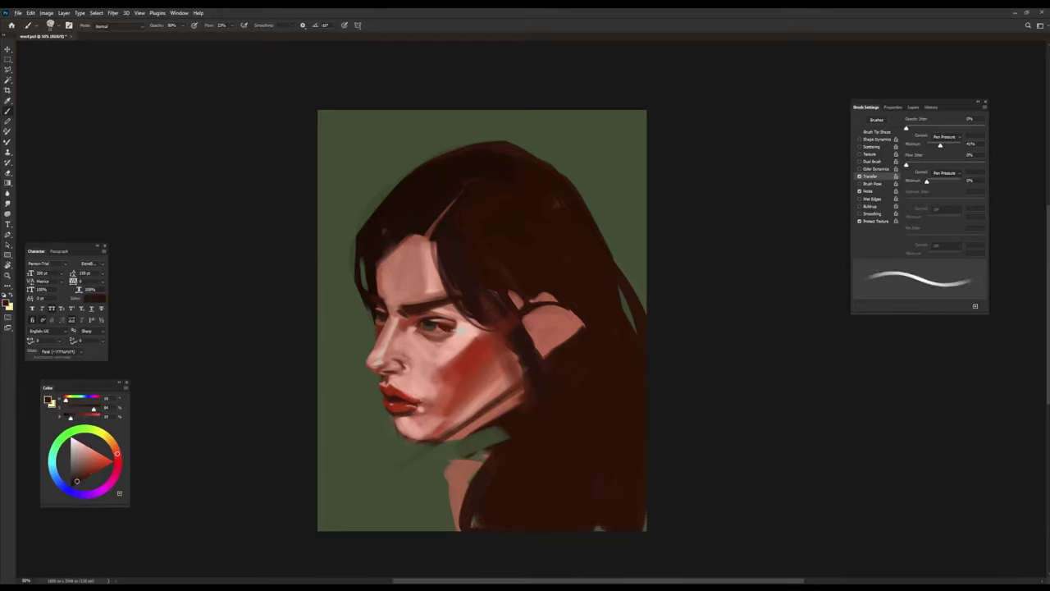
Darken the near eye's lash line and refine the iris and outer corner with sampled colours.
{"action": "left_click", "coordinate": [460, 329], "text": "alt"}
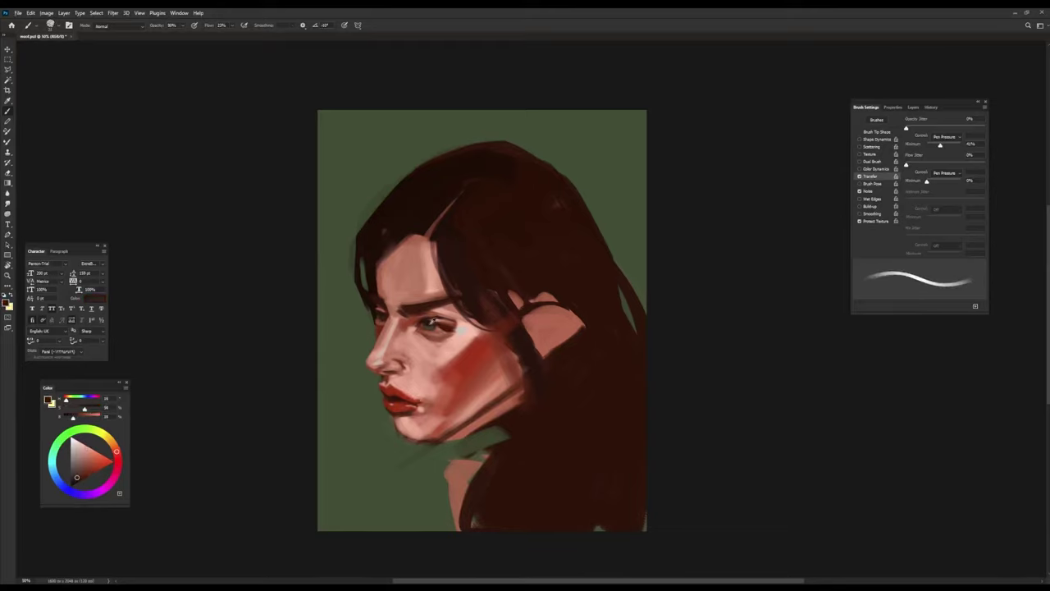
{"action": "left_click", "coordinate": [347, 333], "text": "alt"}
{"action": "left_click", "coordinate": [402, 271], "text": "alt"}
{"action": "left_click", "coordinate": [426, 325], "text": "alt"}
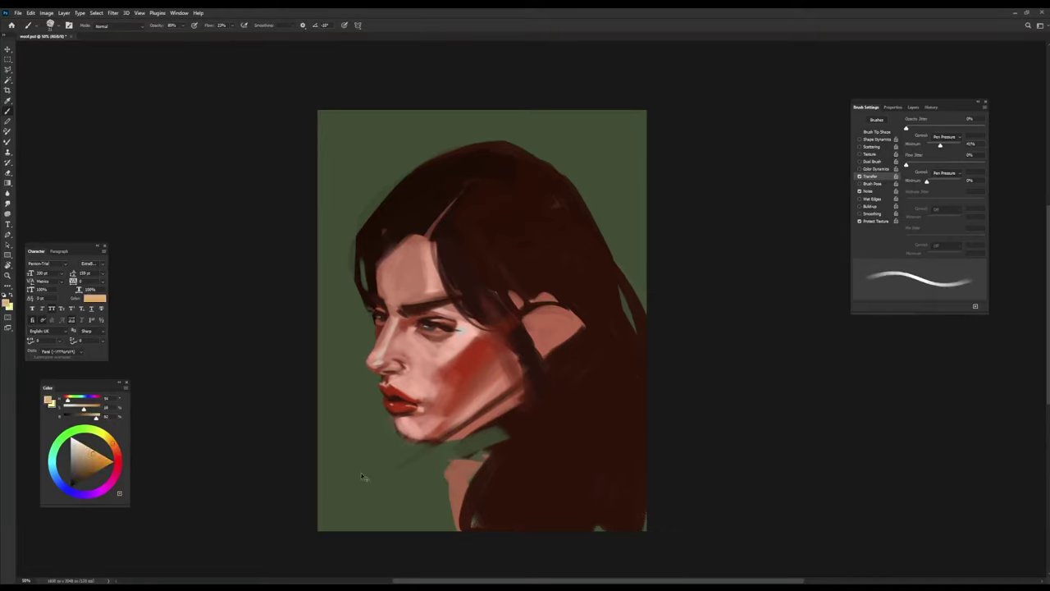
Blend the chin and jaw shading with sampled skin tones and paint a dark hair strand falling over the cheek.
{"action": "left_click", "coordinate": [434, 422], "text": "alt"}
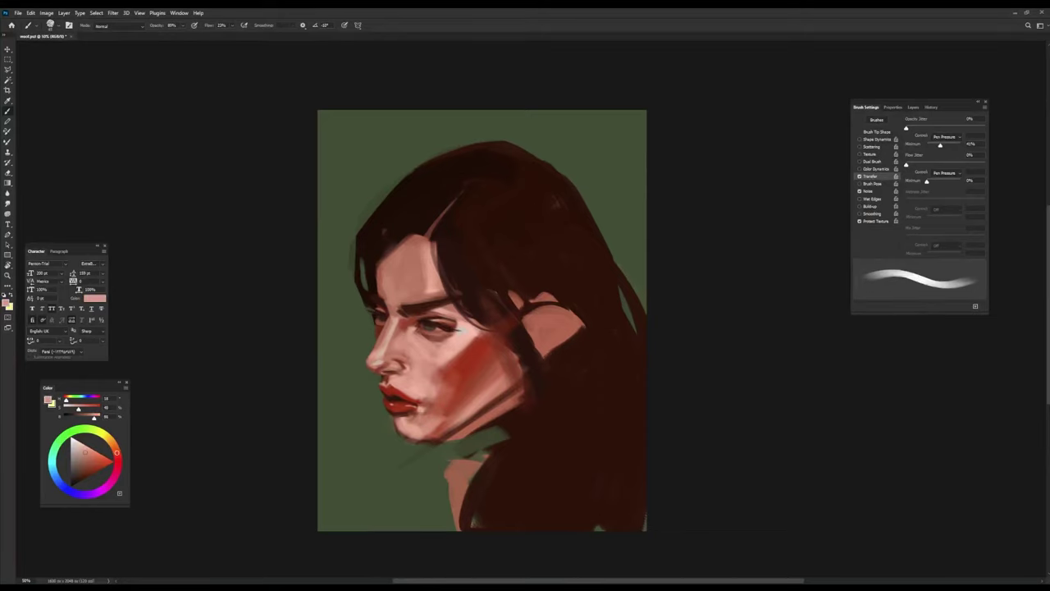
{"action": "left_click", "coordinate": [414, 434], "text": "alt"}
{"action": "left_click", "coordinate": [490, 410], "text": "alt"}
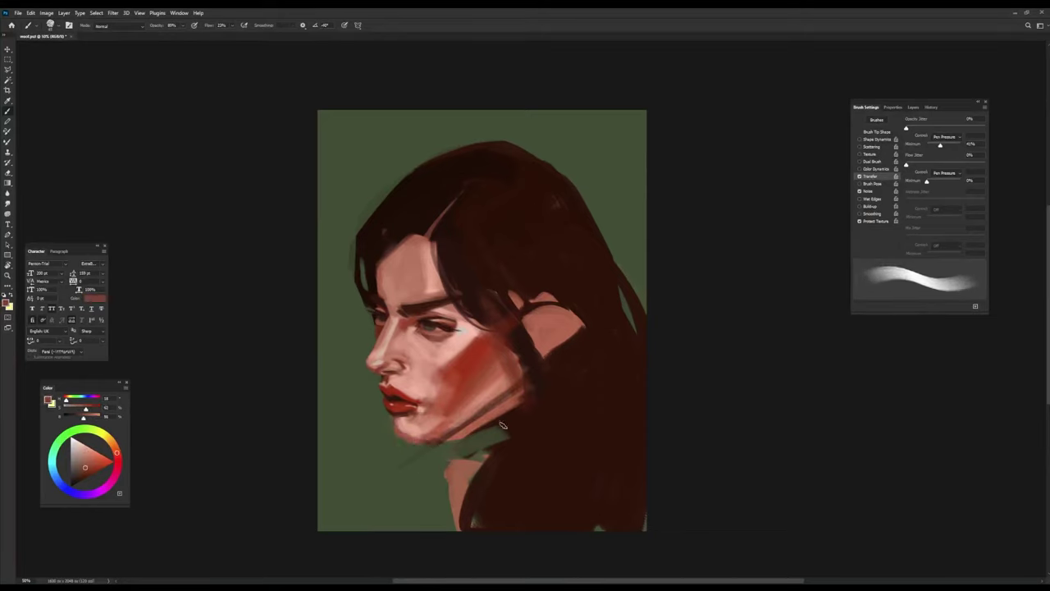
{"action": "mouse_move", "coordinate": [492, 316]}
{"action": "left_mouse_down"}
{"action": "mouse_move", "coordinate": [509, 378]}
{"action": "mouse_move", "coordinate": [513, 369]}
{"action": "left_mouse_up"}
{"action": "left_click", "coordinate": [463, 406], "text": "alt"}
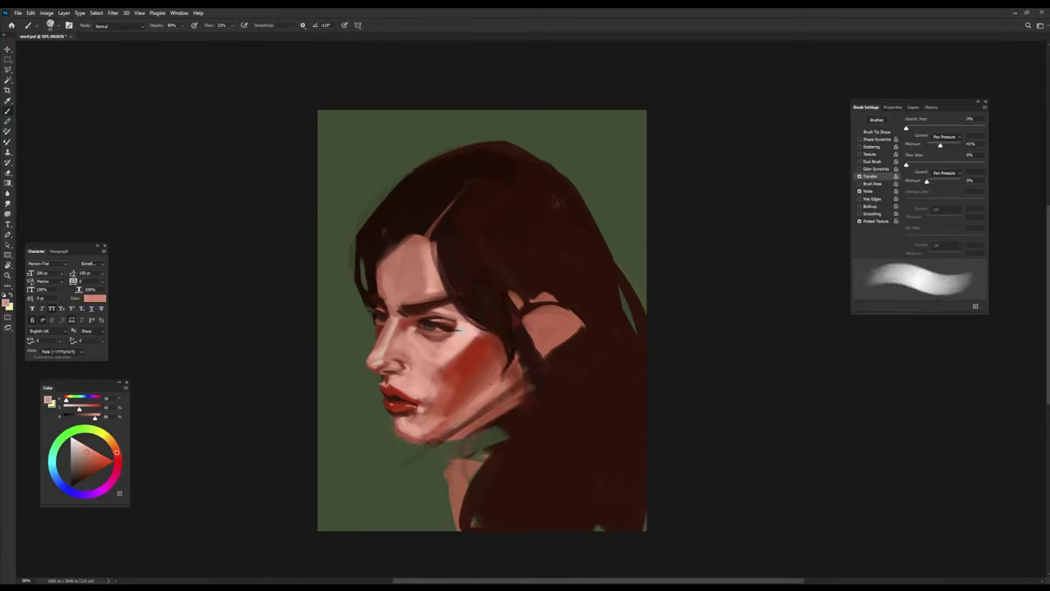
{"action": "left_click", "coordinate": [436, 397], "text": "alt"}
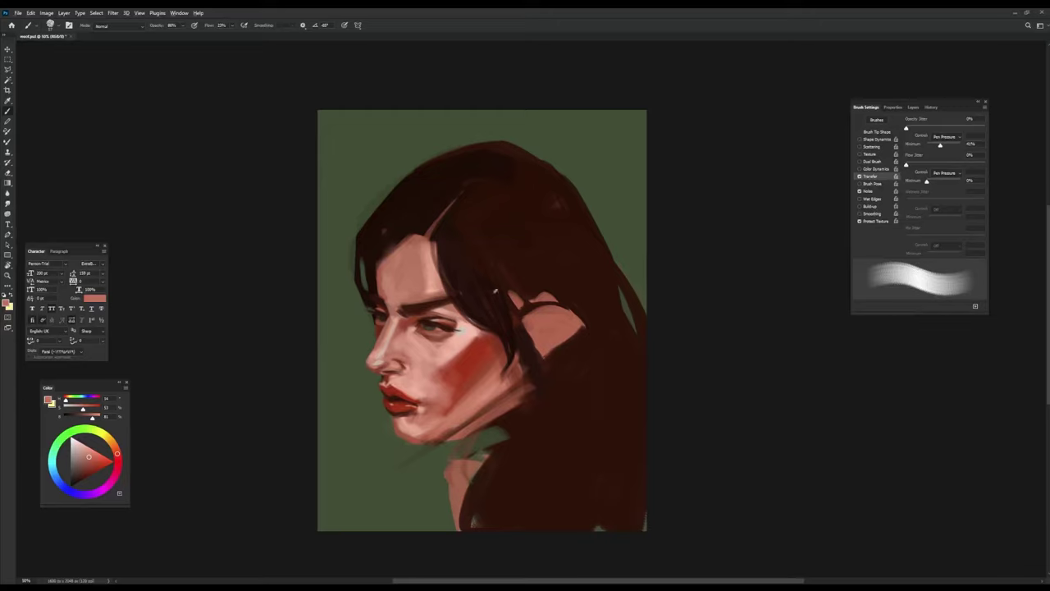
Cover the skin patch in front of the ear with dark hair and paint a grey highlight band across the crown.
{"action": "left_click", "coordinate": [507, 283], "text": "alt"}
{"action": "left_click_drag", "start_coordinate": [510, 316], "coordinate": [529, 278]}
{"action": "left_click", "coordinate": [492, 246], "text": "alt"}
{"action": "left_click_drag", "start_coordinate": [449, 256], "coordinate": [502, 210]}
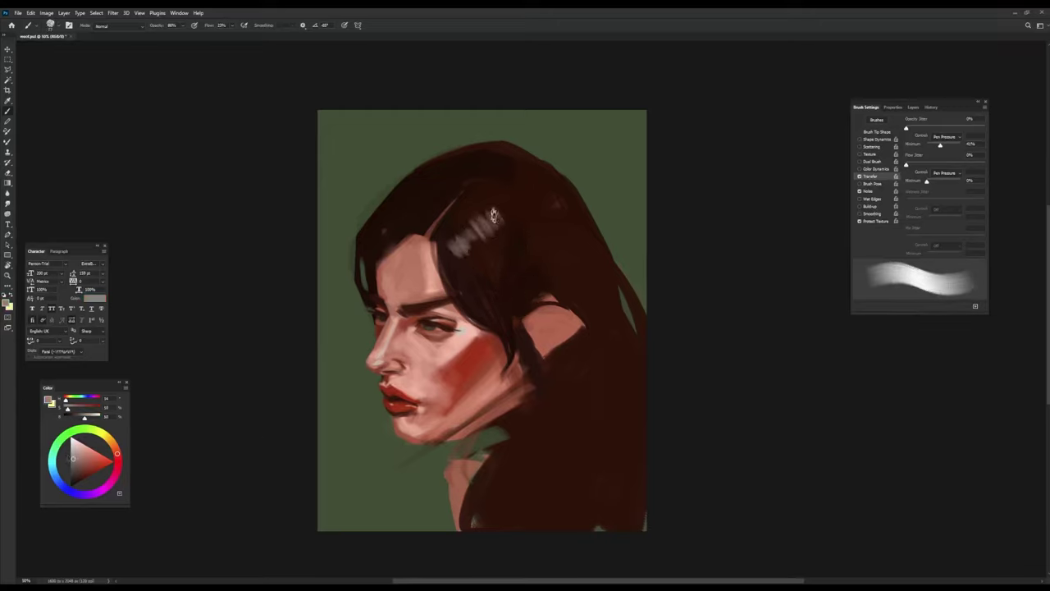
{"action": "mouse_move", "coordinate": [465, 261]}
{"action": "left_mouse_down"}
{"action": "mouse_move", "coordinate": [499, 223]}
{"action": "mouse_move", "coordinate": [539, 227]}
{"action": "mouse_move", "coordinate": [564, 168]}
{"action": "left_mouse_up"}
{"action": "left_click", "coordinate": [541, 233], "text": "alt"}
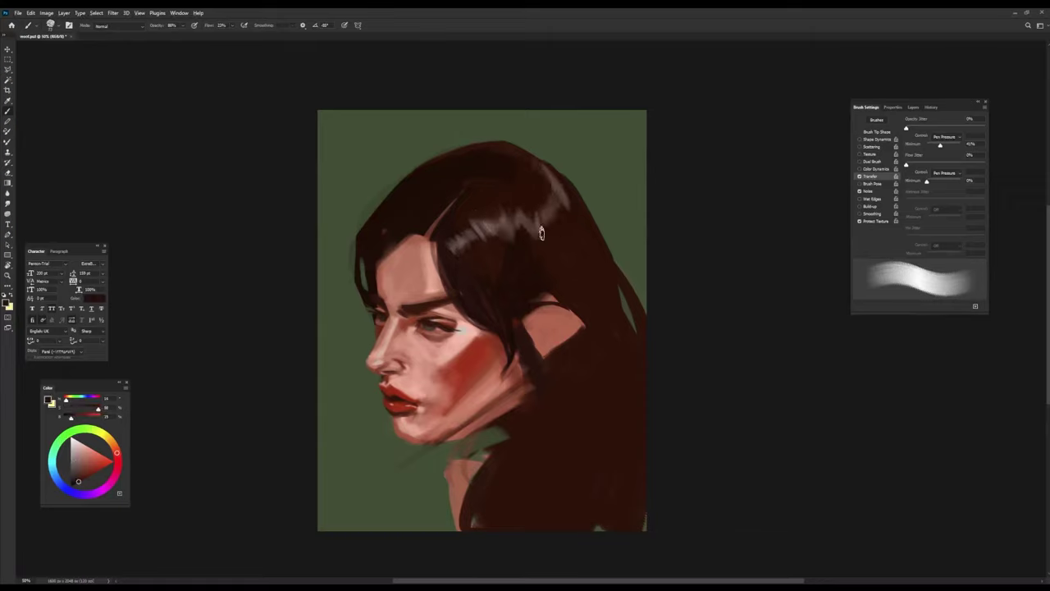
Add grey highlights to the hair on the far side of the parting and trim the head's upper outline with background green.
{"action": "mouse_move", "coordinate": [410, 232]}
{"action": "left_mouse_down"}
{"action": "mouse_move", "coordinate": [437, 179]}
{"action": "mouse_move", "coordinate": [451, 187]}
{"action": "mouse_move", "coordinate": [451, 166]}
{"action": "mouse_move", "coordinate": [476, 153]}
{"action": "mouse_move", "coordinate": [399, 170]}
{"action": "mouse_move", "coordinate": [494, 144]}
{"action": "mouse_move", "coordinate": [527, 150]}
{"action": "left_mouse_up"}
{"action": "left_click", "coordinate": [451, 165], "text": "alt"}
{"action": "left_click", "coordinate": [398, 164], "text": "alt"}
Thicken the dark strands between ear and cheek and blend the cheek's shading with sampled tones.
{"action": "left_click", "coordinate": [538, 310], "text": "alt"}
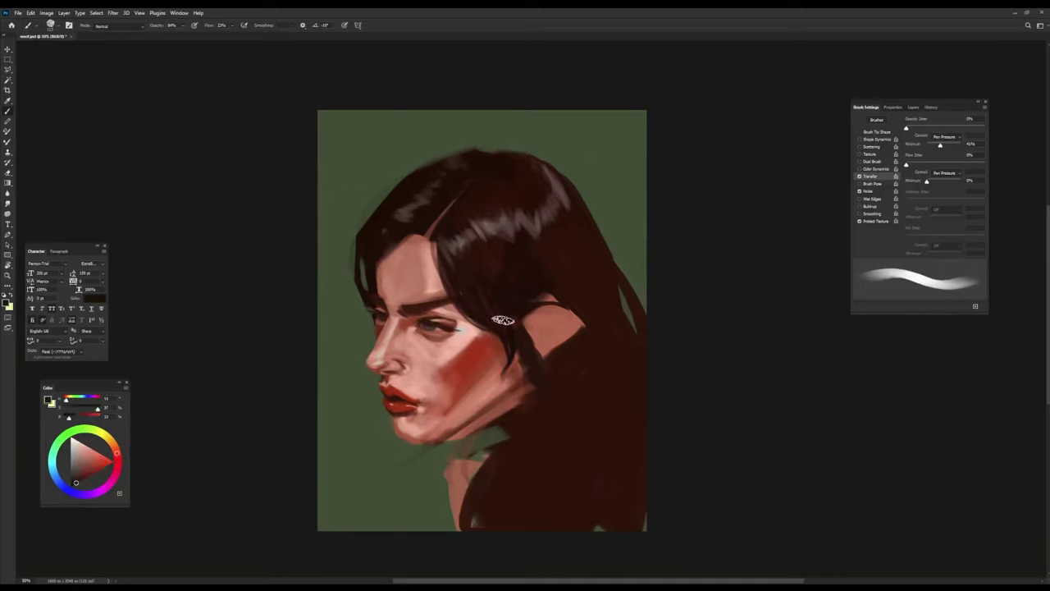
{"action": "left_click", "coordinate": [483, 388], "text": "alt"}
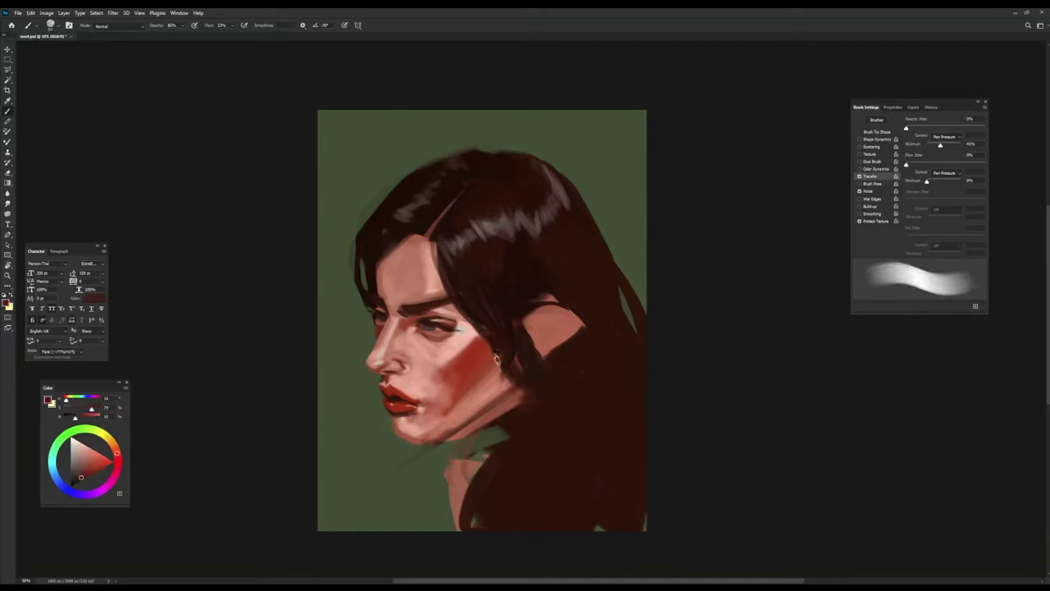
{"action": "mouse_move", "coordinate": [449, 414]}
{"action": "left_mouse_down"}
{"action": "mouse_move", "coordinate": [459, 353]}
{"action": "mouse_move", "coordinate": [481, 328]}
{"action": "left_mouse_up"}
Paint dark hair strands under the jaw and down the neck, and reduce the ear's outline with dark hair.
{"action": "left_click", "coordinate": [414, 460], "text": "alt"}
{"action": "left_click", "coordinate": [523, 395], "text": "alt"}
{"action": "left_click_drag", "start_coordinate": [523, 395], "coordinate": [471, 480]}
{"action": "left_click_drag", "start_coordinate": [574, 312], "coordinate": [546, 361]}
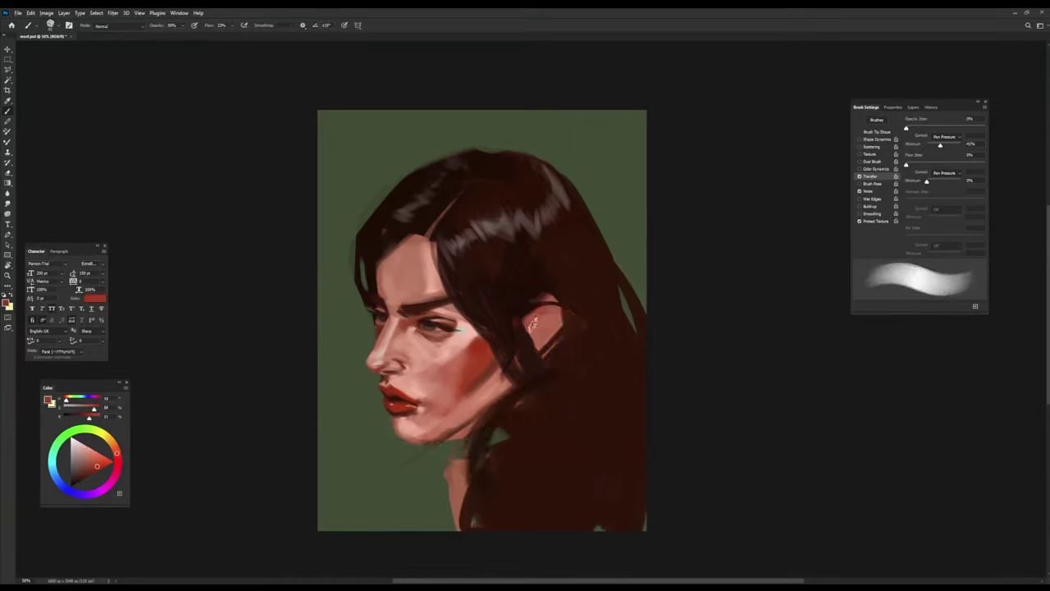
Paint thin loose dark strands in front of the forehead, then touch up the brow and cheek with sampled red and pink.
{"action": "left_click", "coordinate": [520, 295], "text": "alt"}
{"action": "key", "text": "0"}
{"action": "left_click_drag", "start_coordinate": [367, 258], "coordinate": [366, 287]}
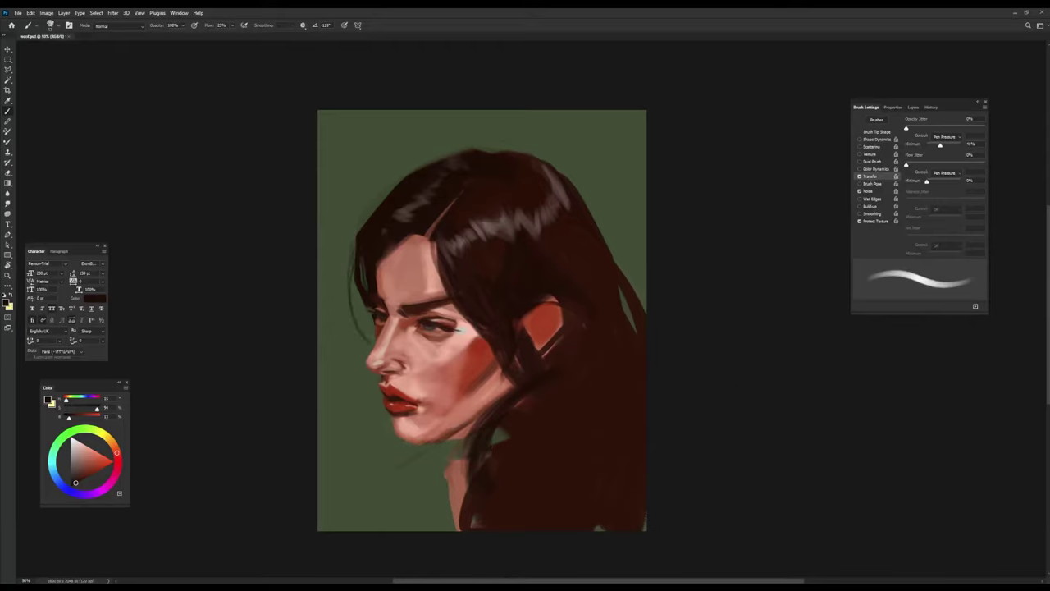
{"action": "key", "text": "9"}
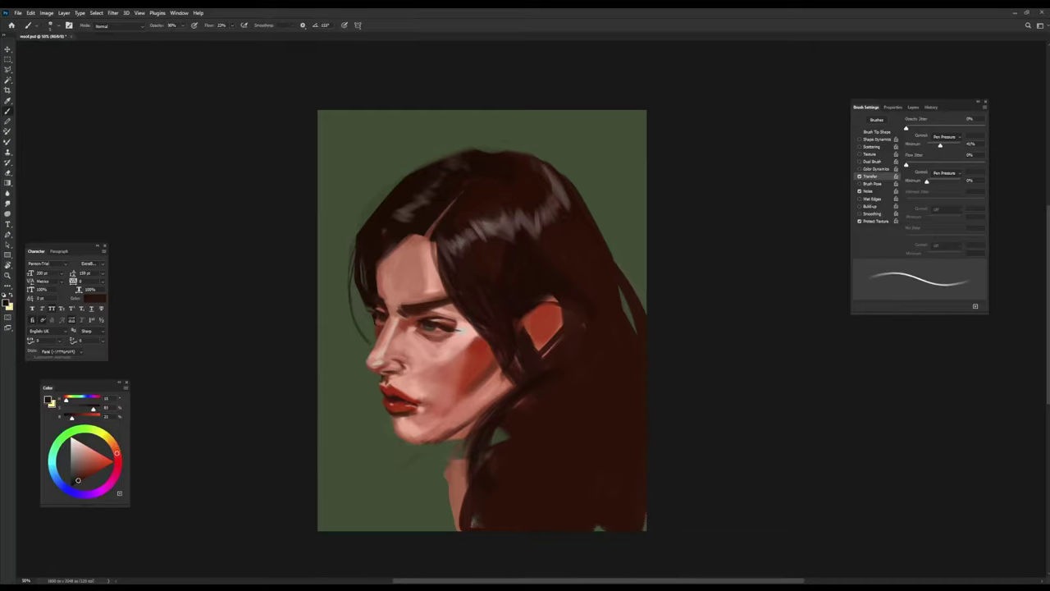
{"action": "left_click", "coordinate": [415, 313], "text": "alt"}
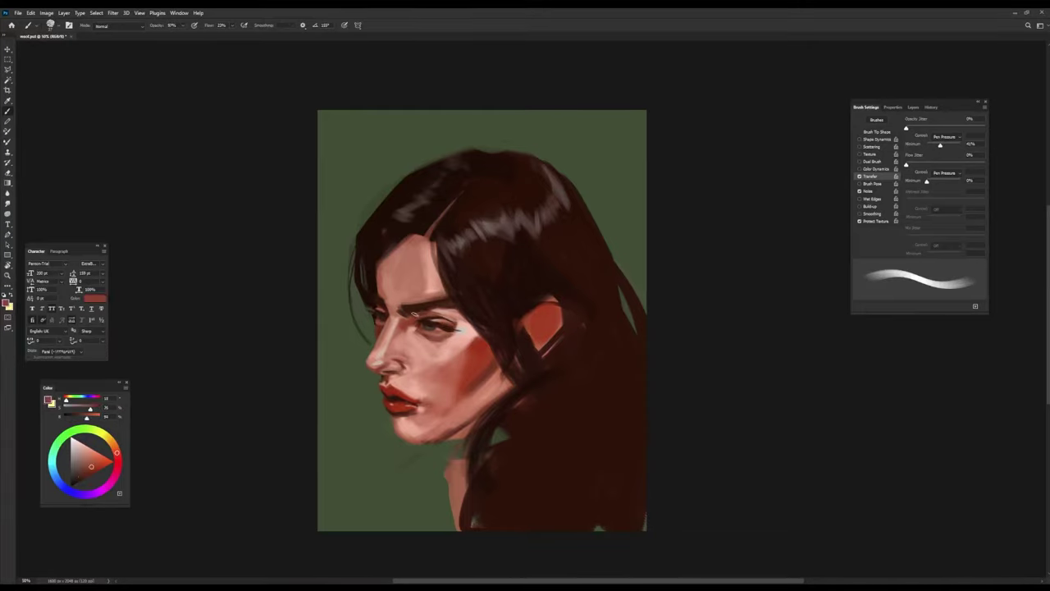
{"action": "left_click", "coordinate": [441, 367], "text": "alt"}
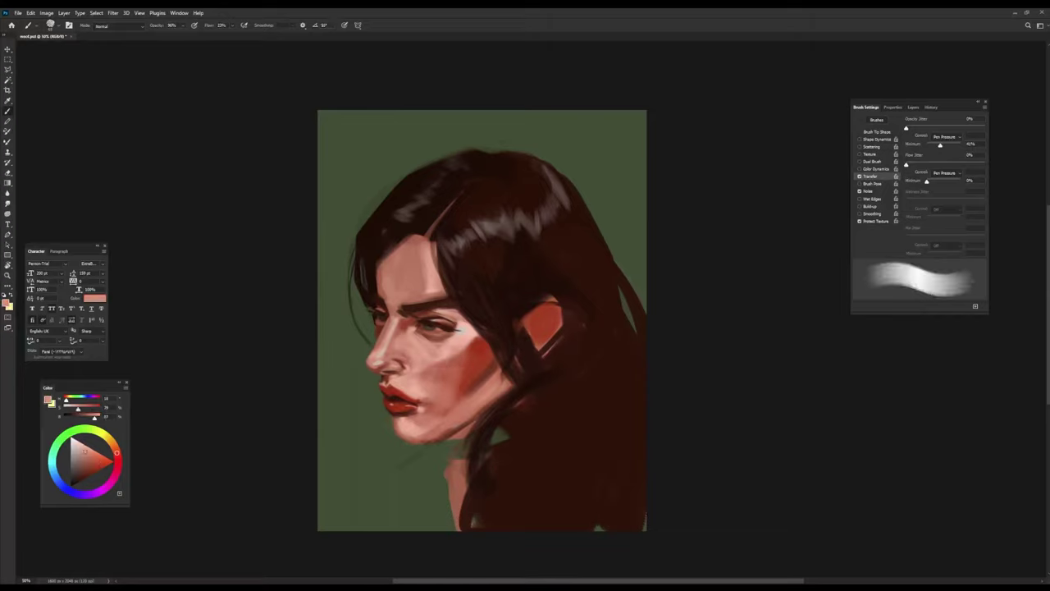
Shape the ear's inner folds with skin and dark red tones, and smooth the jawline with sampled skin colour.
{"action": "left_click", "coordinate": [474, 421], "text": "alt"}
{"action": "left_click", "coordinate": [473, 447], "text": "alt"}
{"action": "mouse_move", "coordinate": [562, 300]}
{"action": "left_mouse_down"}
{"action": "mouse_move", "coordinate": [565, 373]}
{"action": "mouse_move", "coordinate": [538, 340]}
{"action": "left_mouse_up"}
{"action": "left_click", "coordinate": [480, 361], "text": "alt"}
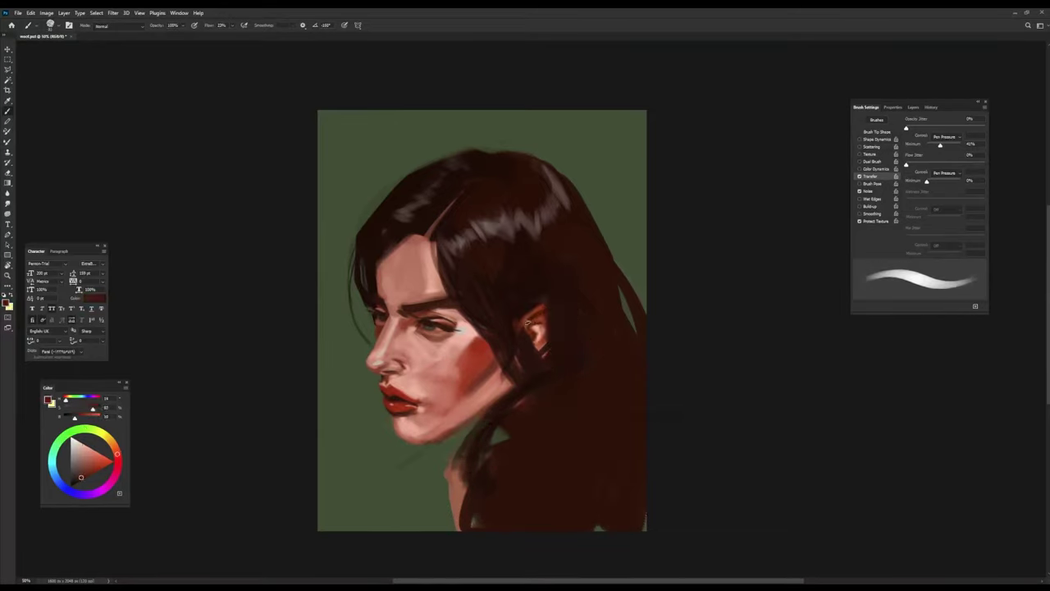
Repaint the neck area as dark hair falling forward with grey highlights, and block in the shoulder in pink skin tone.
{"action": "left_click", "coordinate": [492, 476], "text": "alt"}
{"action": "mouse_move", "coordinate": [459, 423]}
{"action": "left_mouse_down"}
{"action": "mouse_move", "coordinate": [450, 472]}
{"action": "mouse_move", "coordinate": [512, 525]}
{"action": "left_mouse_up"}
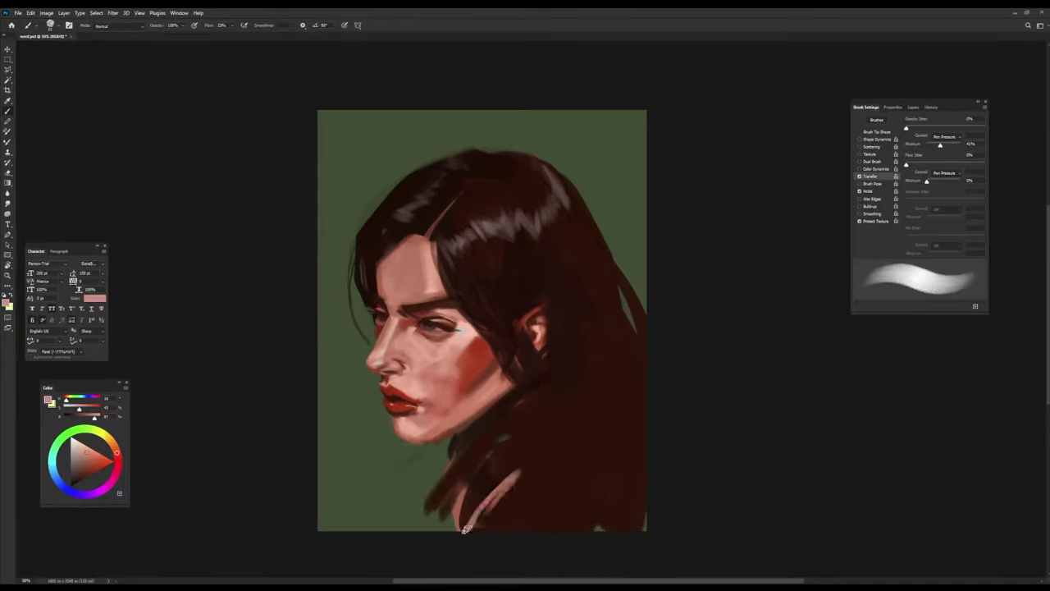
{"action": "left_click_drag", "start_coordinate": [492, 484], "coordinate": [525, 526]}
{"action": "left_click", "coordinate": [421, 462], "text": "alt"}
{"action": "mouse_move", "coordinate": [443, 467]}
{"action": "left_mouse_down"}
{"action": "mouse_move", "coordinate": [427, 525]}
{"action": "mouse_move", "coordinate": [525, 423]}
{"action": "mouse_move", "coordinate": [574, 304]}
{"action": "left_mouse_up"}
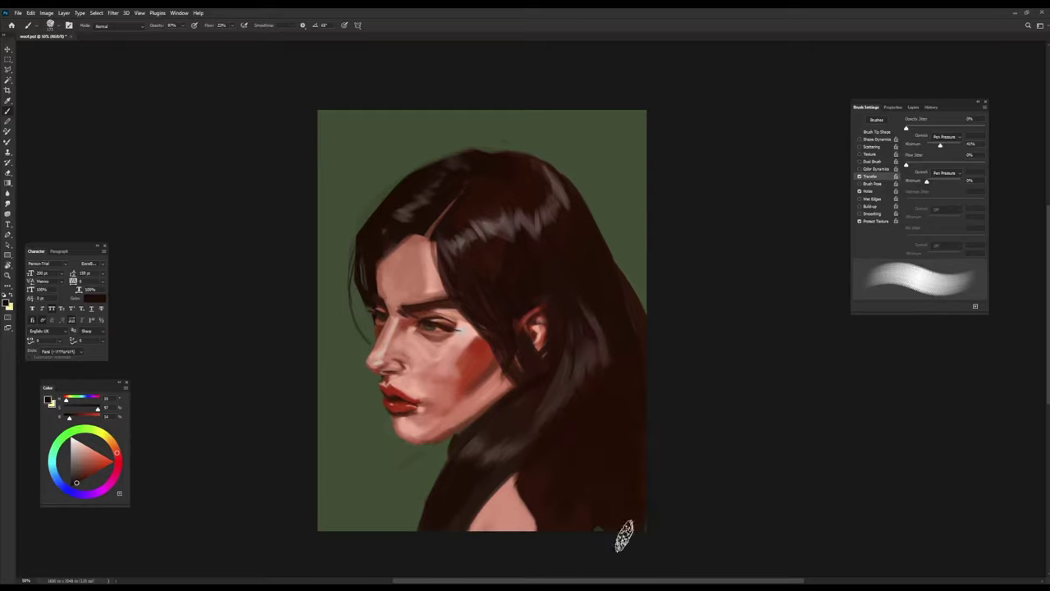
Extend the dark hair over the shoulder and pull in the back hair outline with the background green.
{"action": "left_click_drag", "start_coordinate": [527, 476], "coordinate": [618, 465]}
{"action": "left_click", "coordinate": [607, 202], "text": "alt"}
{"action": "left_click_drag", "start_coordinate": [608, 205], "coordinate": [610, 305]}
{"action": "left_click", "coordinate": [611, 305], "text": "alt"}
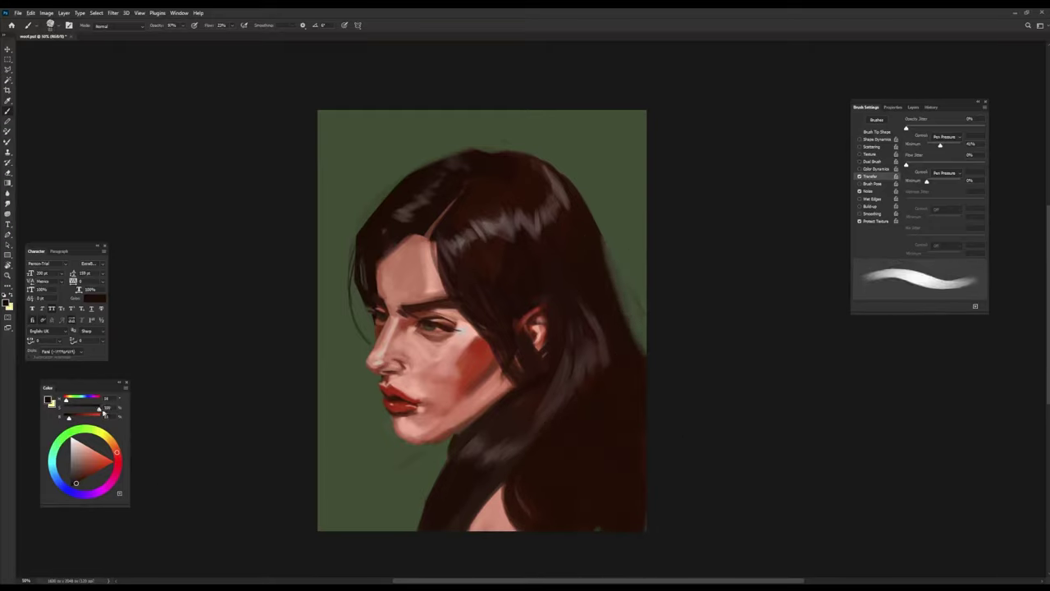
Add a loose strand under the jaw, thin the hair parting, and clean the front hair outline with background green.
{"action": "left_click_drag", "start_coordinate": [484, 422], "coordinate": [443, 467]}
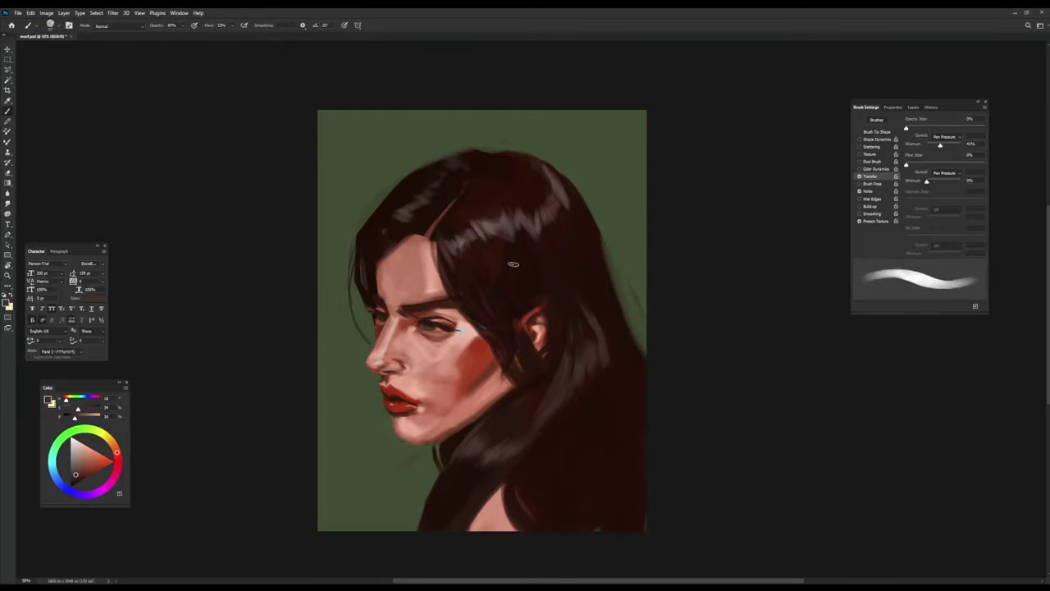
{"action": "mouse_move", "coordinate": [504, 168]}
{"action": "left_mouse_down"}
{"action": "mouse_move", "coordinate": [464, 180]}
{"action": "mouse_move", "coordinate": [429, 238]}
{"action": "left_mouse_up"}
{"action": "left_click", "coordinate": [406, 224], "text": "alt"}
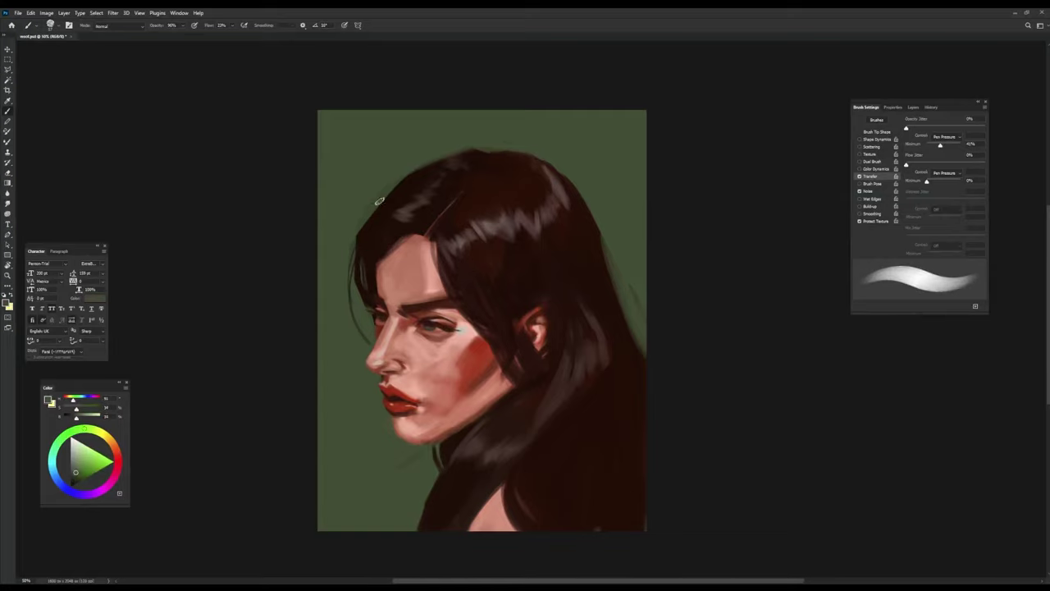
{"action": "left_click_drag", "start_coordinate": [336, 251], "coordinate": [410, 177]}
Paint muted brown highlights in the lower back hair and add strands along its outer edge.
{"action": "left_click", "coordinate": [563, 234], "text": "alt"}
{"action": "left_click_drag", "start_coordinate": [612, 461], "coordinate": [584, 456]}
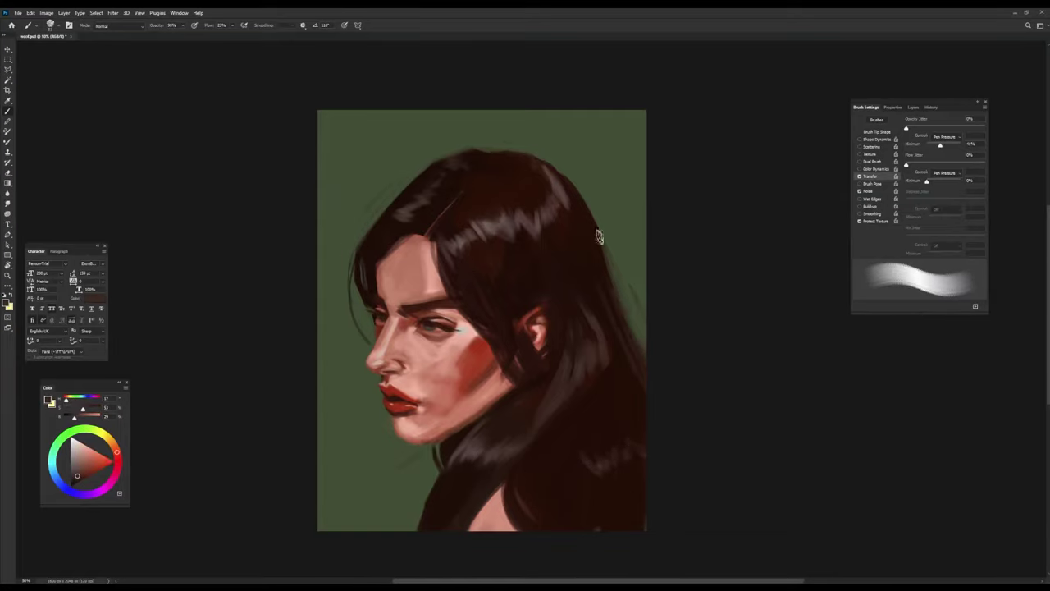
{"action": "left_click_drag", "start_coordinate": [643, 260], "coordinate": [625, 365]}
Vary the background with blue patches across the upper area, bright green strokes around the head and darker green lower down.
{"action": "left_click", "coordinate": [226, 262], "text": "alt"}
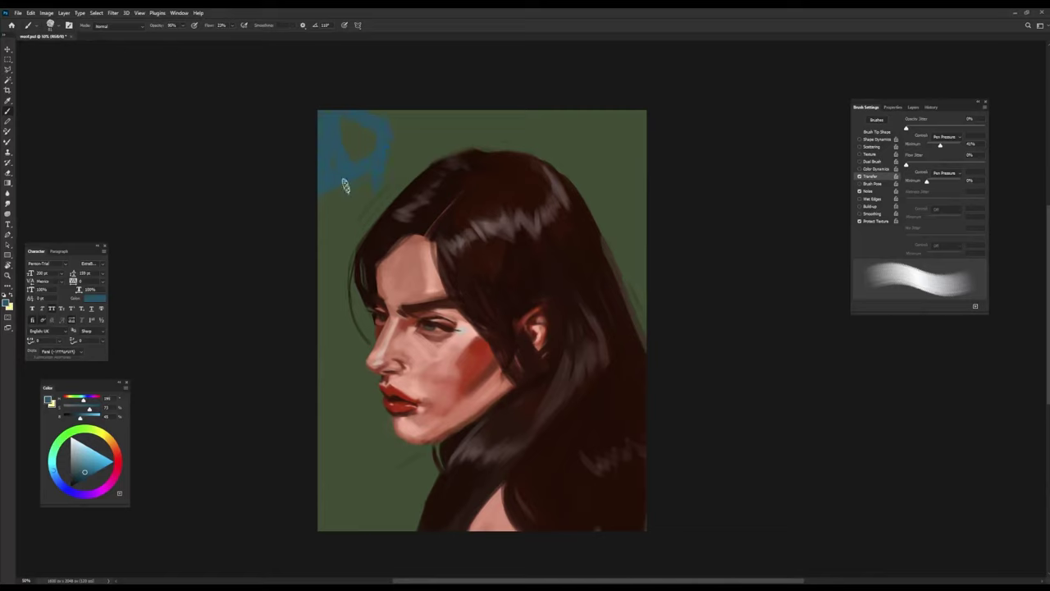
{"action": "left_click_drag", "start_coordinate": [460, 96], "coordinate": [314, 351]}
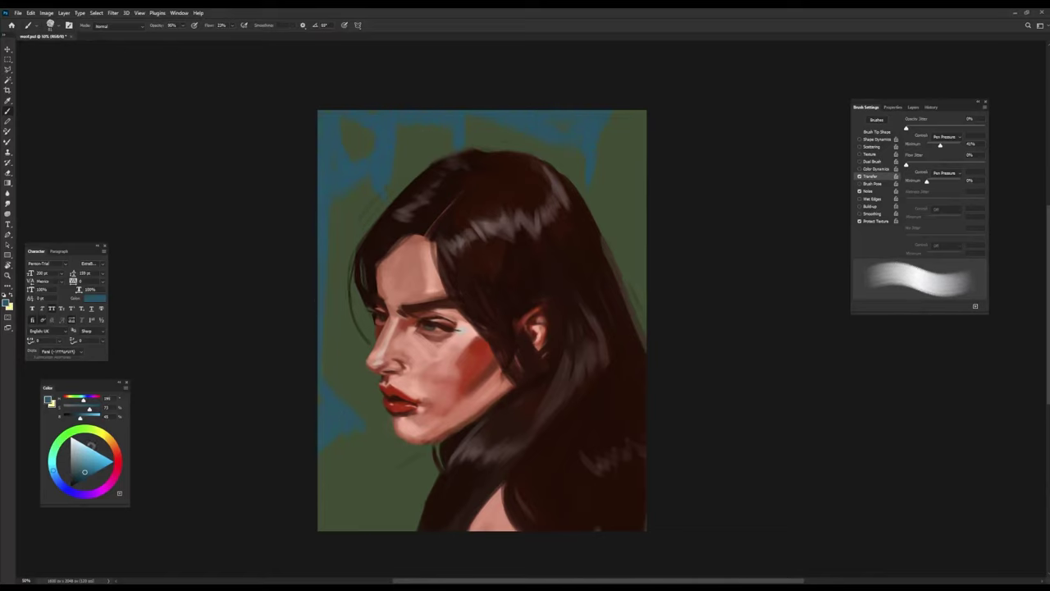
{"action": "left_click_drag", "start_coordinate": [342, 123], "coordinate": [321, 390]}
{"action": "left_click_drag", "start_coordinate": [393, 192], "coordinate": [473, 148]}
{"action": "left_click_drag", "start_coordinate": [619, 119], "coordinate": [596, 195]}
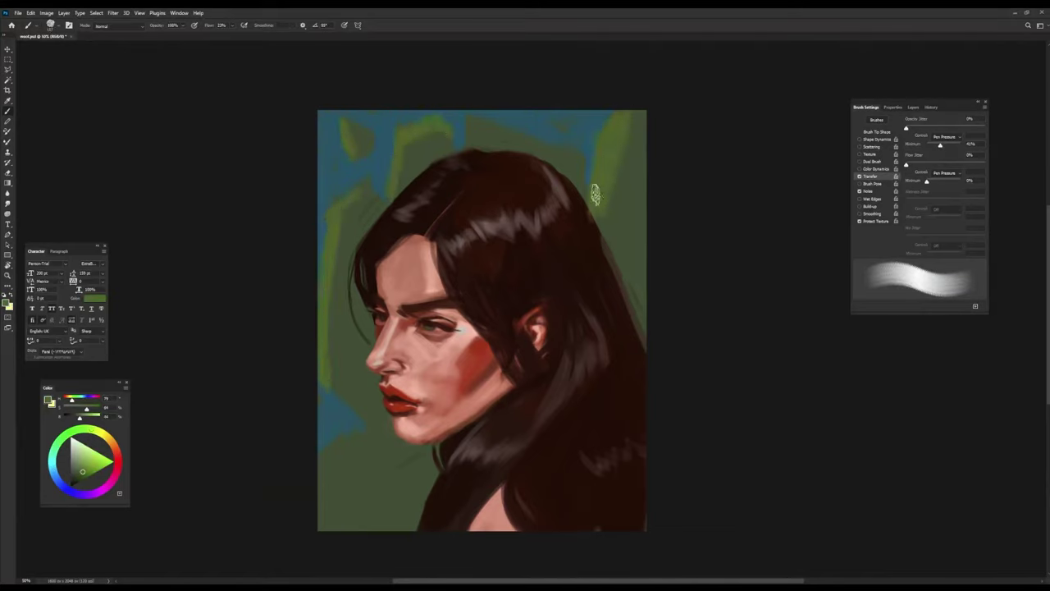
{"action": "left_click", "coordinate": [354, 398], "text": "alt"}
{"action": "mouse_move", "coordinate": [382, 469]}
{"action": "left_mouse_down"}
{"action": "mouse_move", "coordinate": [392, 485]}
{"action": "mouse_move", "coordinate": [353, 389]}
{"action": "left_mouse_up"}
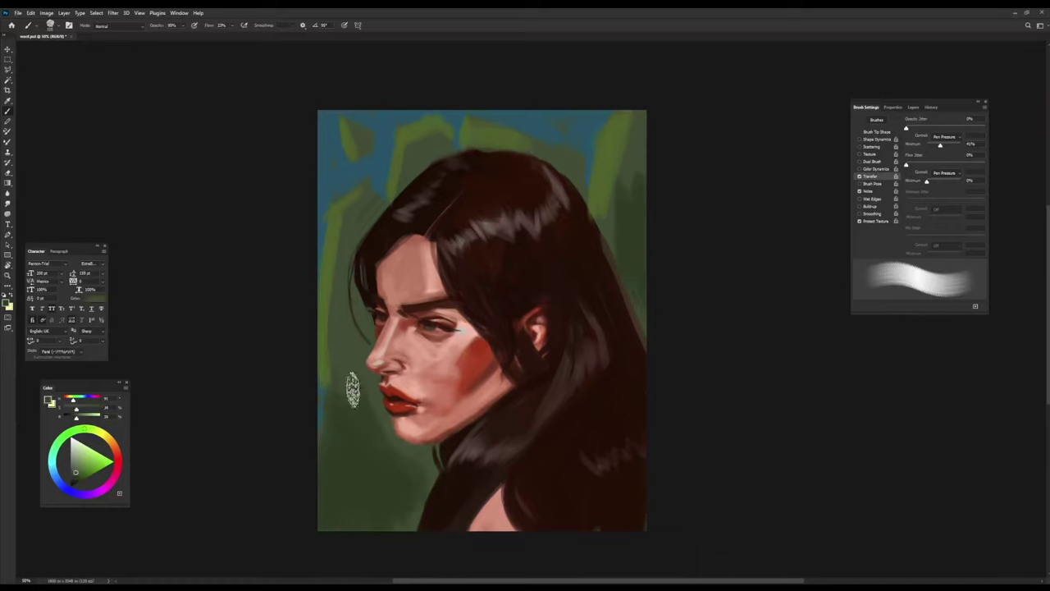
Create a new layer and paint a yellow halo ring tilted above the front of the head.
{"action": "left_click", "coordinate": [70, 399]}
{"action": "left_click", "coordinate": [914, 107]}
{"action": "key", "text": "ctrl+shift+alt+n"}
{"action": "mouse_move", "coordinate": [377, 203]}
{"action": "left_mouse_down"}
{"action": "mouse_move", "coordinate": [509, 147]}
{"action": "mouse_move", "coordinate": [475, 199]}
{"action": "mouse_move", "coordinate": [435, 206]}
{"action": "left_mouse_up"}
{"action": "key", "text": "b"}
{"action": "left_click", "coordinate": [443, 188], "text": "alt"}
{"action": "mouse_move", "coordinate": [394, 177]}
{"action": "left_mouse_down"}
{"action": "mouse_move", "coordinate": [471, 147]}
{"action": "mouse_move", "coordinate": [385, 193]}
{"action": "mouse_move", "coordinate": [476, 146]}
{"action": "left_mouse_up"}
Shade the halo with sampled colours and darken the hair directly beneath it.
{"action": "left_click", "coordinate": [493, 156], "text": "alt"}
{"action": "left_click", "coordinate": [378, 245], "text": "alt"}
{"action": "mouse_move", "coordinate": [420, 234]}
{"action": "left_mouse_down"}
{"action": "mouse_move", "coordinate": [505, 206]}
{"action": "mouse_move", "coordinate": [492, 209]}
{"action": "left_mouse_up"}
Darken the forehead hairline and mute the bright green background strokes with sampled dark green.
{"action": "left_click", "coordinate": [439, 276], "text": "alt"}
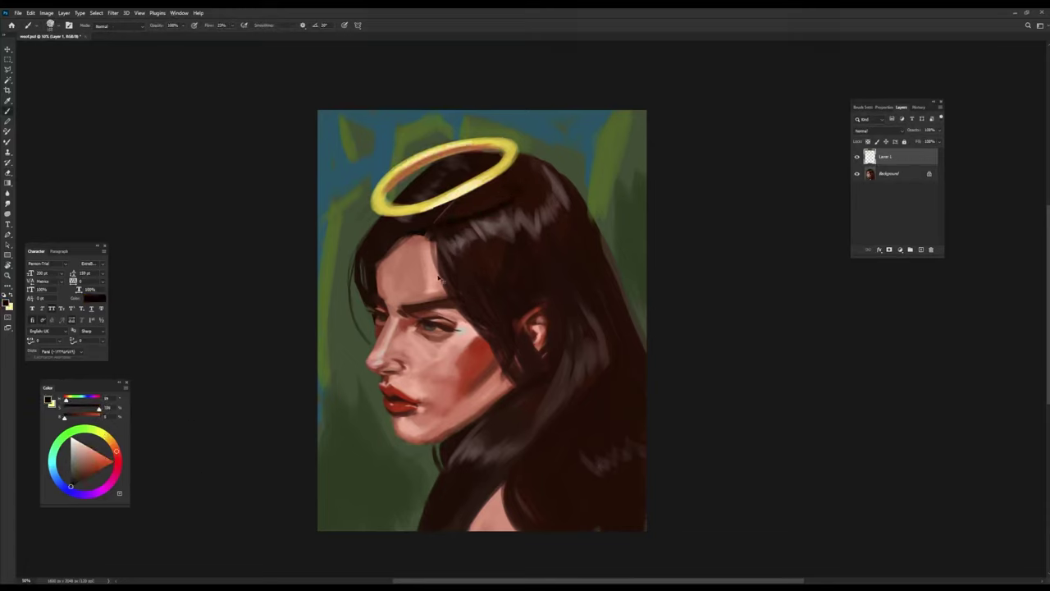
{"action": "left_click", "coordinate": [336, 354], "text": "alt"}
{"action": "left_click_drag", "start_coordinate": [329, 288], "coordinate": [312, 403]}
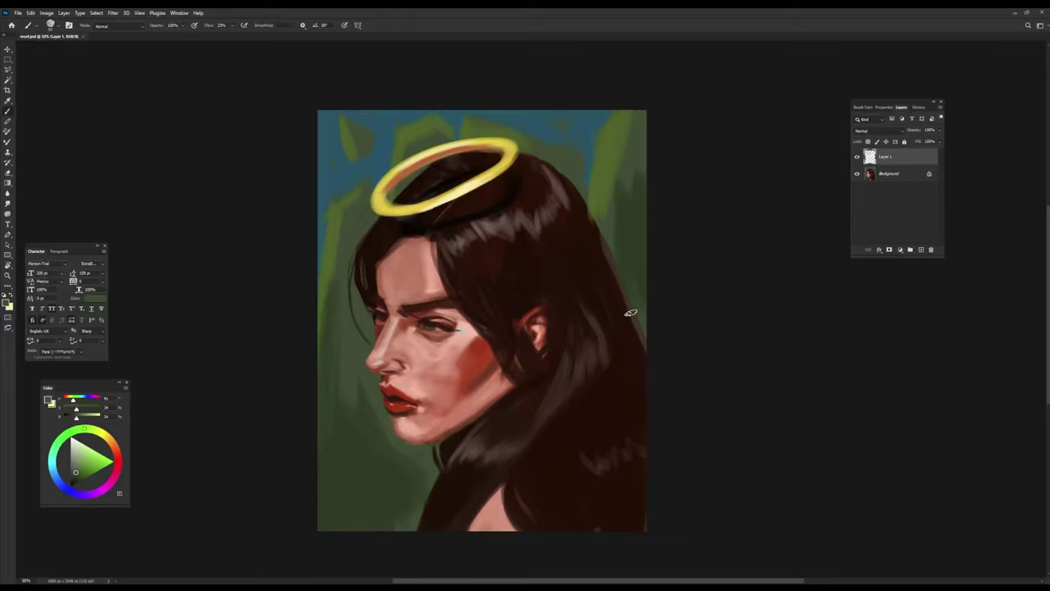
Add another layer and a dark blue Color Lookup adjustment, and mask the adjustment off the halo ring in black.
{"action": "key", "text": "ctrl+shift+alt+n"}
{"action": "key", "text": "F2"}
{"action": "left_click_drag", "start_coordinate": [410, 209], "coordinate": [459, 197]}
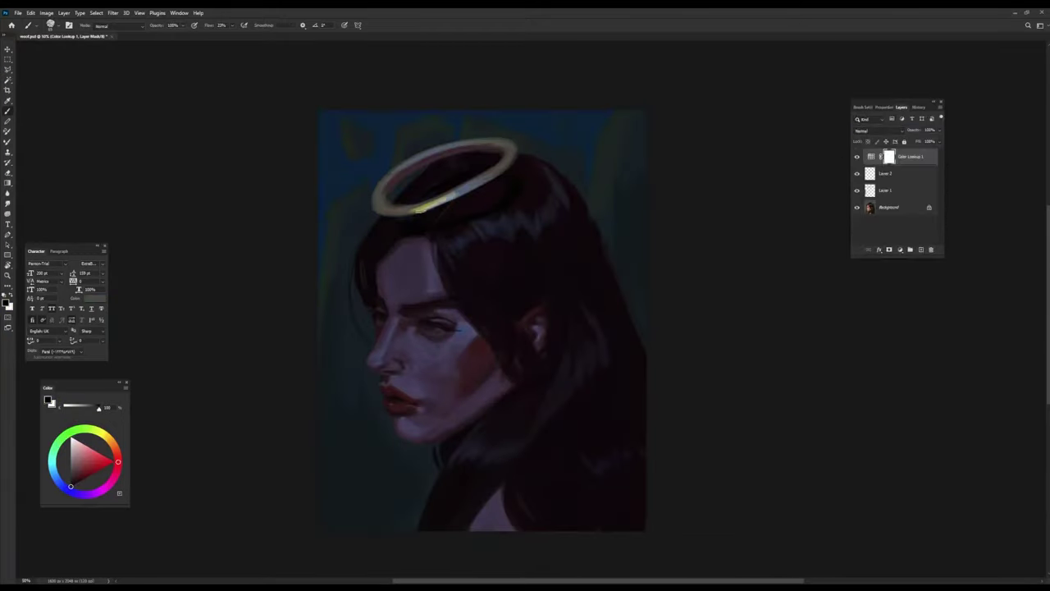
{"action": "mouse_move", "coordinate": [500, 152]}
{"action": "left_mouse_down"}
{"action": "mouse_move", "coordinate": [384, 177]}
{"action": "mouse_move", "coordinate": [492, 146]}
{"action": "mouse_move", "coordinate": [435, 228]}
{"action": "left_mouse_up"}
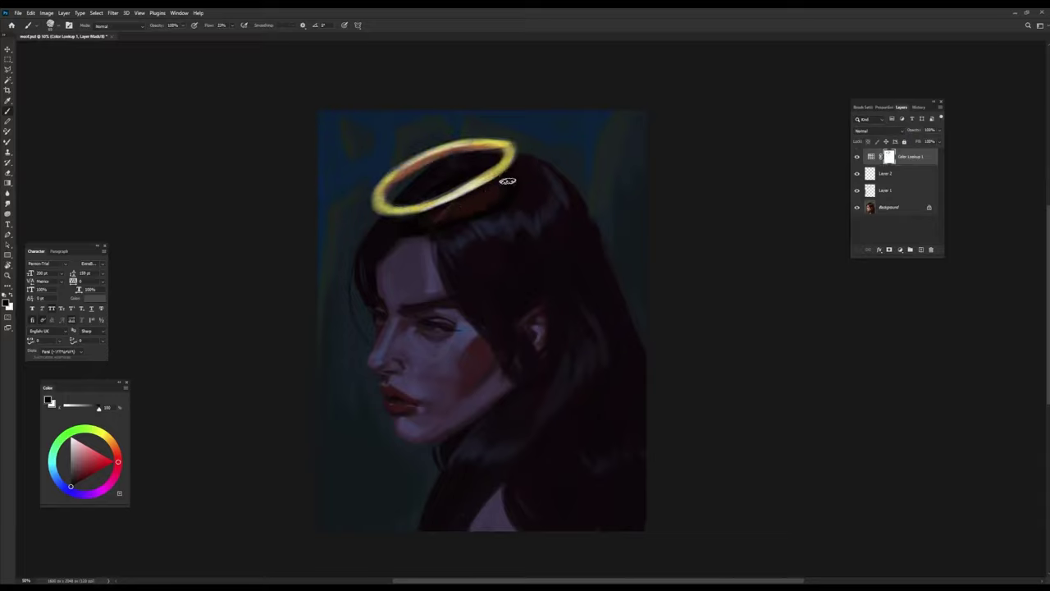
Mask the Color Lookup off the front hair, forehead, eyes, nose and lips in black so the halo lights them.
{"action": "mouse_move", "coordinate": [409, 195]}
{"action": "left_mouse_down"}
{"action": "mouse_move", "coordinate": [432, 236]}
{"action": "mouse_move", "coordinate": [523, 185]}
{"action": "mouse_move", "coordinate": [506, 247]}
{"action": "mouse_move", "coordinate": [402, 230]}
{"action": "mouse_move", "coordinate": [453, 214]}
{"action": "mouse_move", "coordinate": [450, 180]}
{"action": "left_mouse_up"}
{"action": "mouse_move", "coordinate": [443, 283]}
{"action": "left_mouse_down"}
{"action": "mouse_move", "coordinate": [397, 329]}
{"action": "mouse_move", "coordinate": [459, 336]}
{"action": "left_mouse_up"}
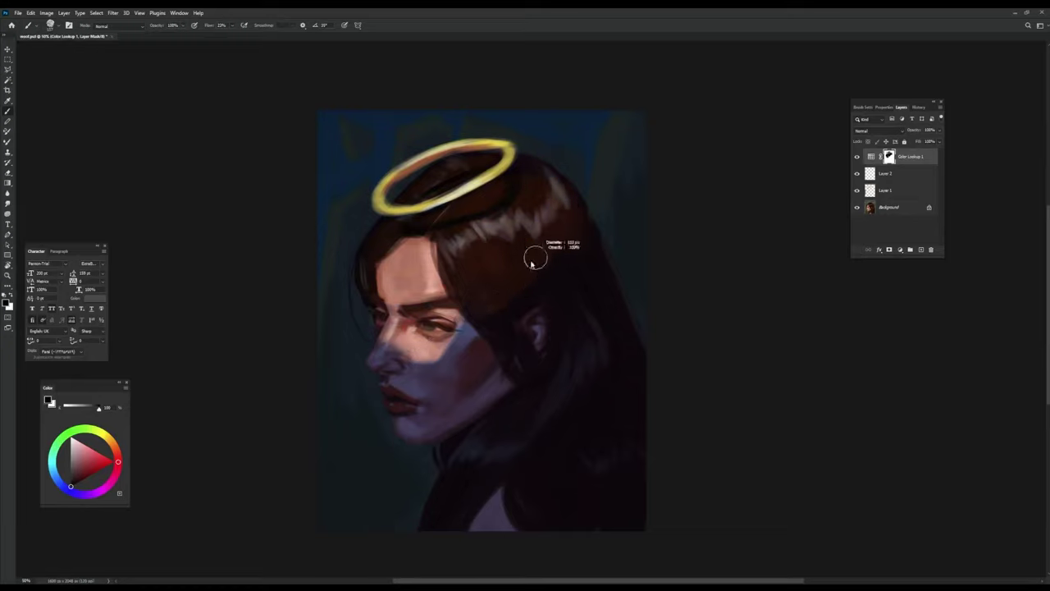
{"action": "mouse_move", "coordinate": [386, 315]}
{"action": "left_mouse_down"}
{"action": "mouse_move", "coordinate": [406, 361]}
{"action": "mouse_move", "coordinate": [455, 345]}
{"action": "mouse_move", "coordinate": [406, 385]}
{"action": "mouse_move", "coordinate": [415, 366]}
{"action": "mouse_move", "coordinate": [382, 365]}
{"action": "mouse_move", "coordinate": [402, 407]}
{"action": "left_mouse_up"}
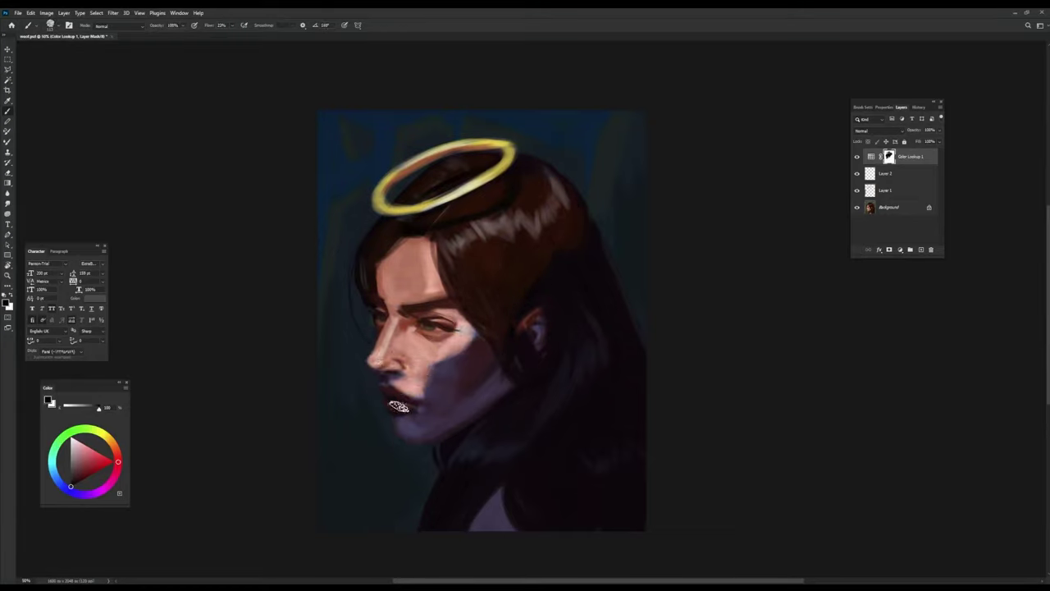
Refine the Color Lookup mask with the eraser and brush, restoring the dark look over the chin and shaping the light edge below the eye.
{"action": "key", "text": "e"}
{"action": "key", "text": "F5"}
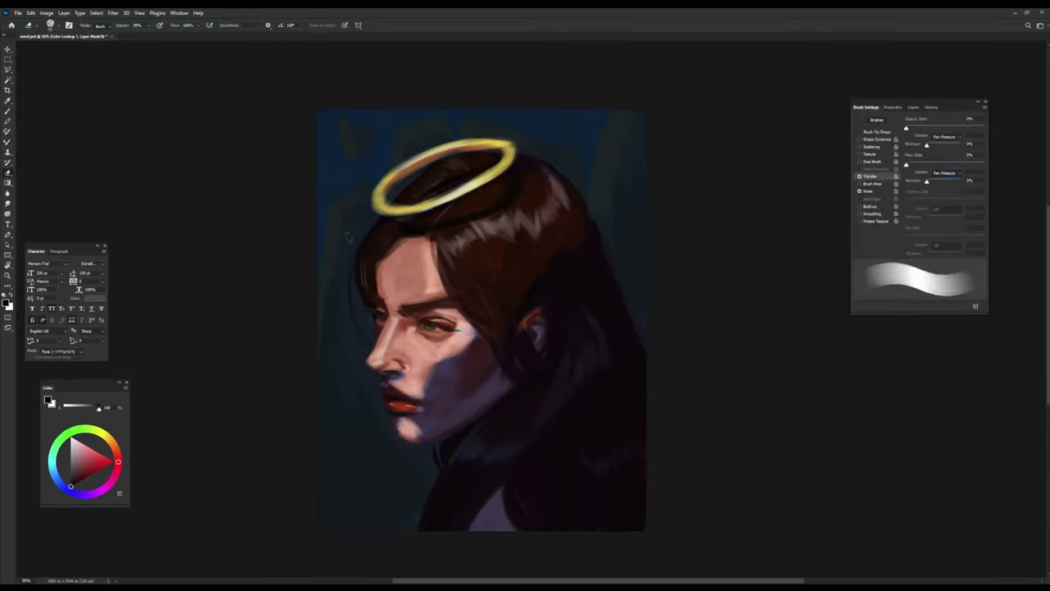
{"action": "left_click_drag", "start_coordinate": [392, 418], "coordinate": [427, 447]}
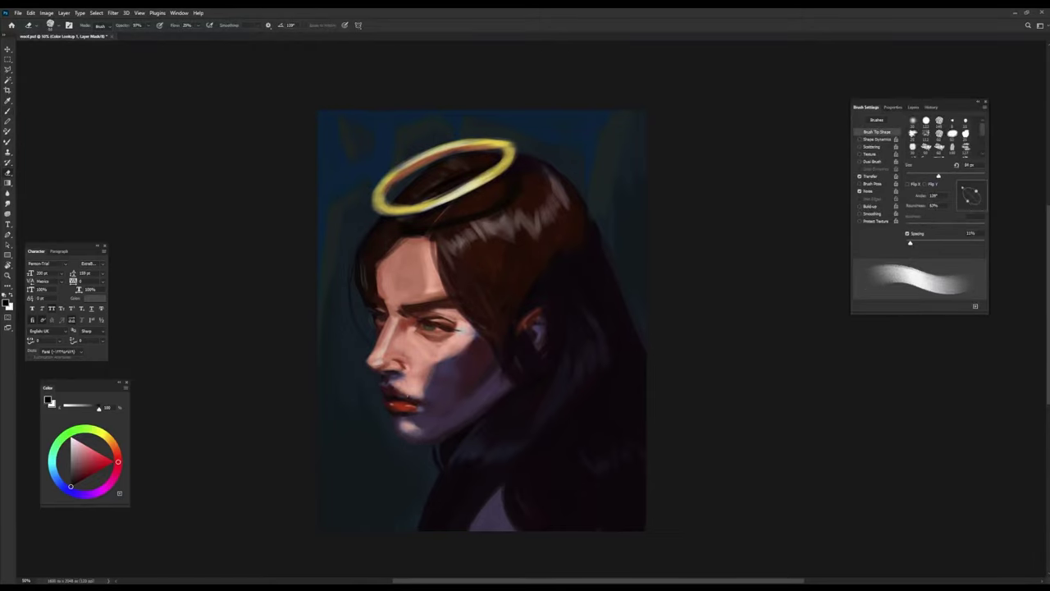
{"action": "key", "text": "b"}
{"action": "key", "text": "e"}
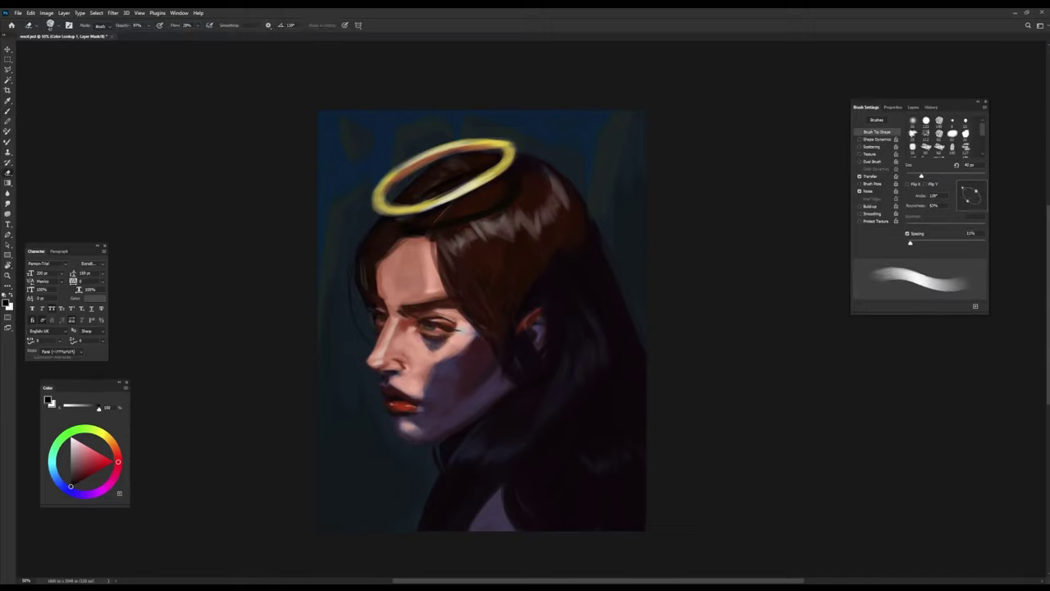
{"action": "key", "text": "b"}
{"action": "key", "text": "e"}
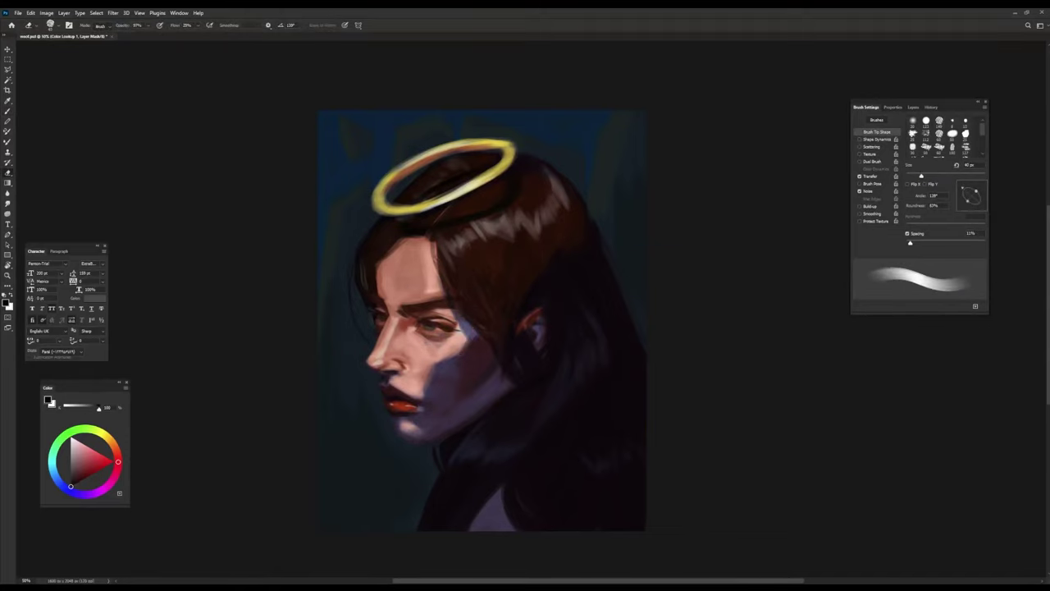
{"action": "key", "text": "b"}
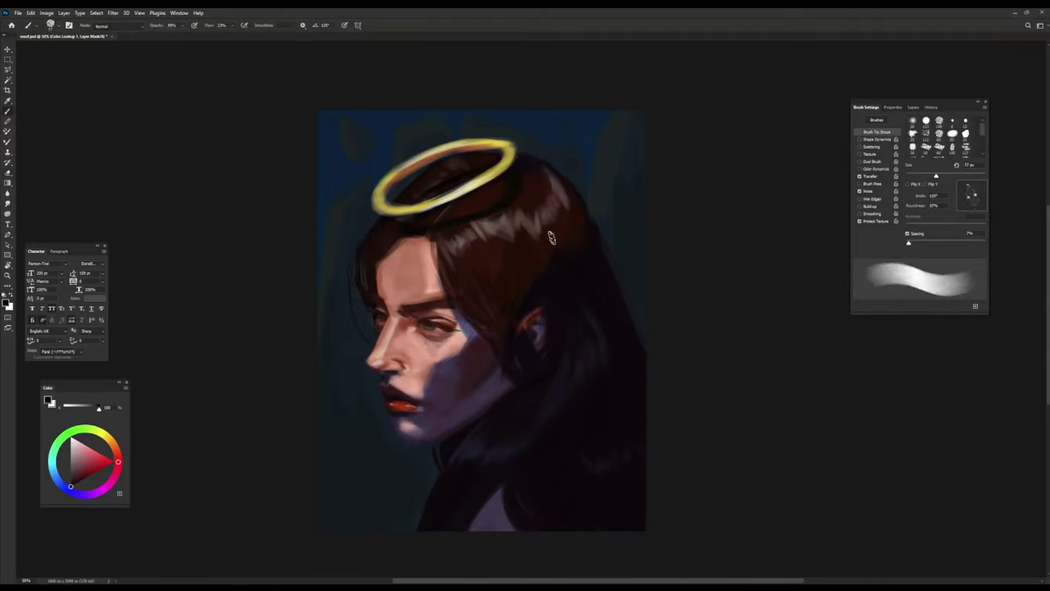
Refine the Color Lookup mask over the hair around and inside the halo ring.
{"action": "mouse_move", "coordinate": [472, 193]}
{"action": "left_mouse_down"}
{"action": "mouse_move", "coordinate": [505, 160]}
{"action": "mouse_move", "coordinate": [390, 176]}
{"action": "mouse_move", "coordinate": [397, 215]}
{"action": "left_mouse_up"}
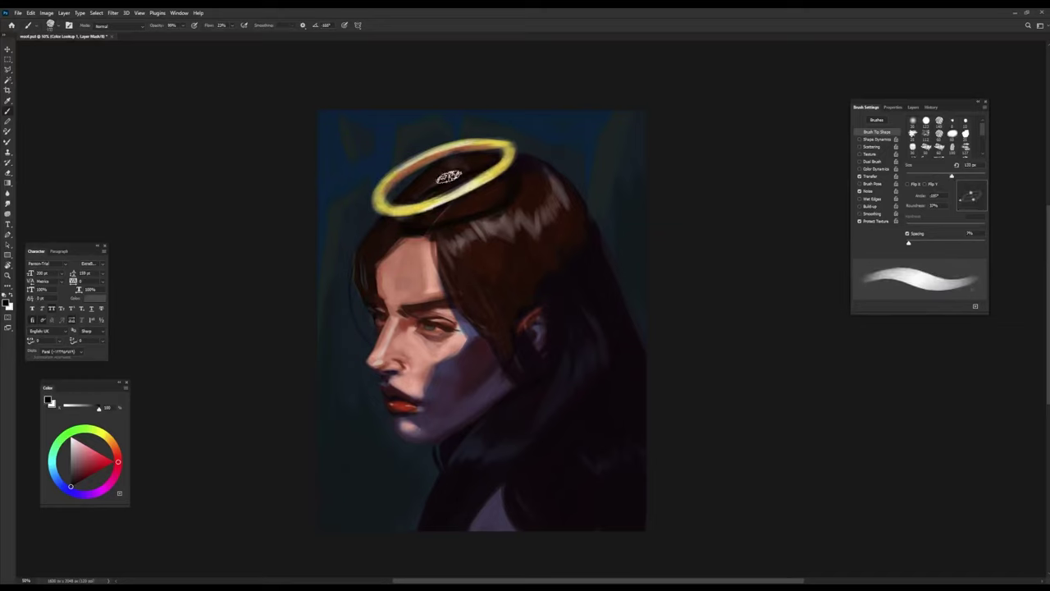
{"action": "key", "text": "e"}
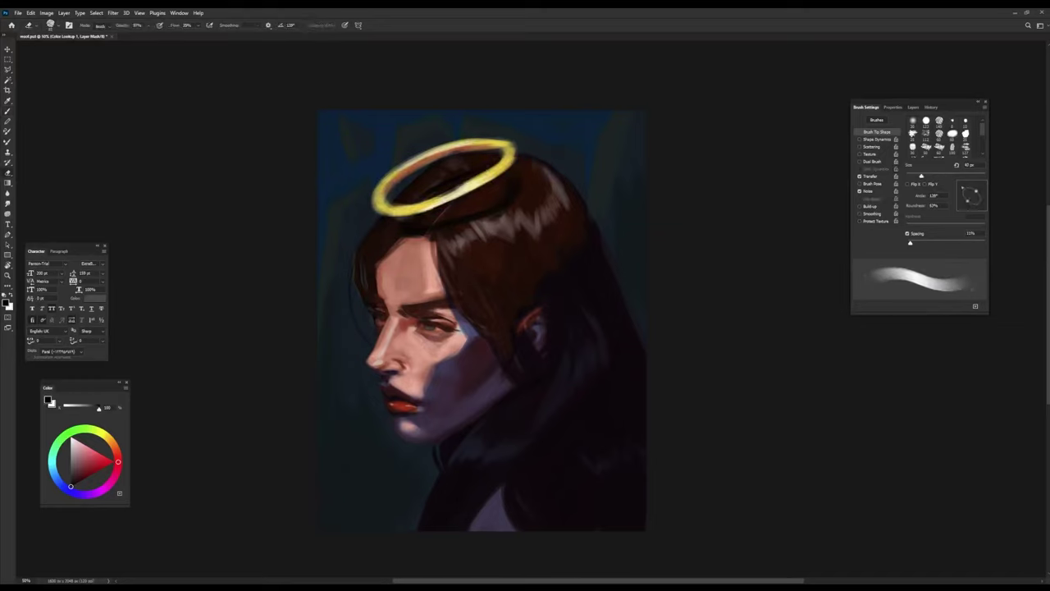
{"action": "key", "text": "b"}
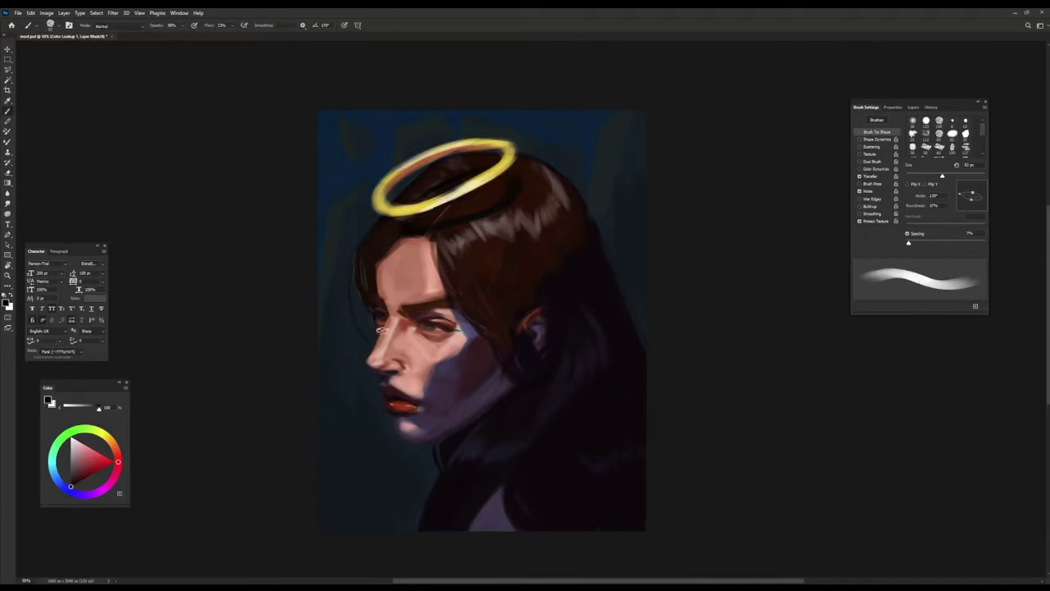
Add a layer in Screen mode and brush sampled halo yellow light onto the front hair, forehead and face, erasing the excess.
{"action": "key", "text": "F7"}
{"action": "left_click", "coordinate": [466, 190], "text": "alt"}
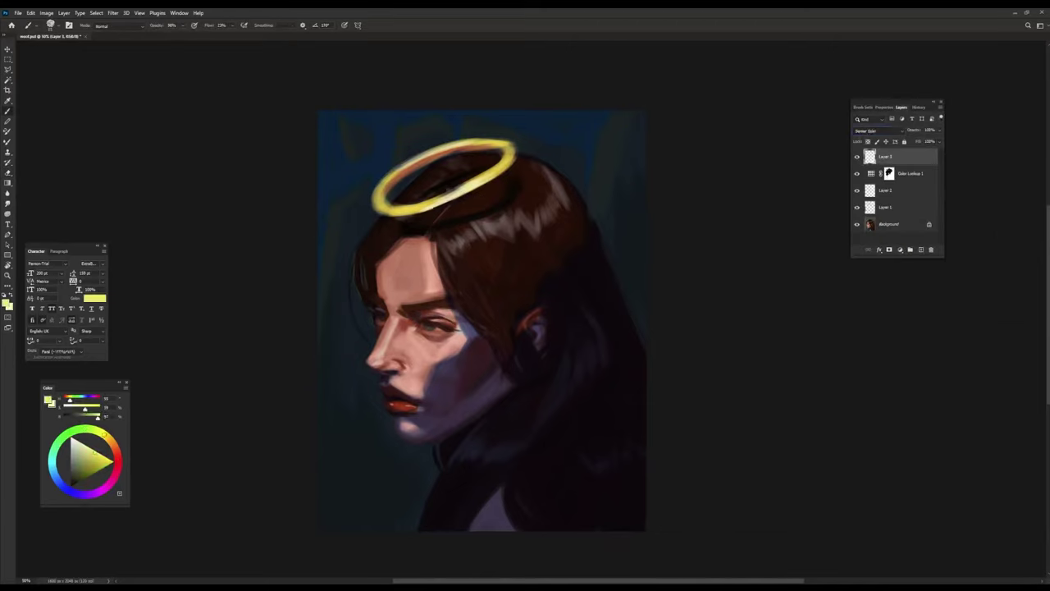
{"action": "key", "text": "shift+alt+s"}
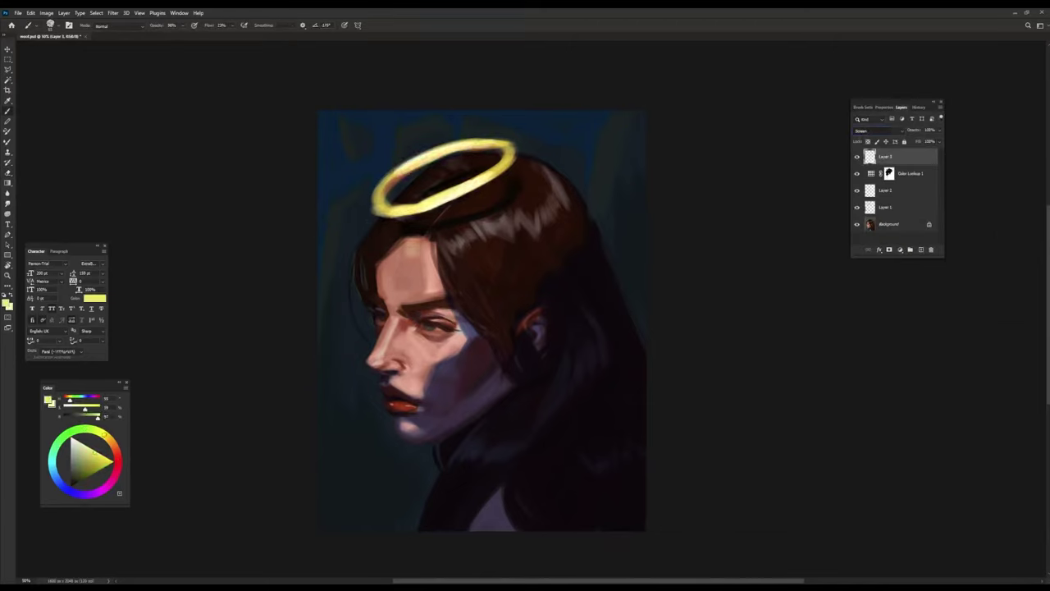
{"action": "mouse_move", "coordinate": [381, 248]}
{"action": "left_mouse_down"}
{"action": "mouse_move", "coordinate": [462, 236]}
{"action": "mouse_move", "coordinate": [373, 239]}
{"action": "left_mouse_up"}
{"action": "key", "text": "e"}
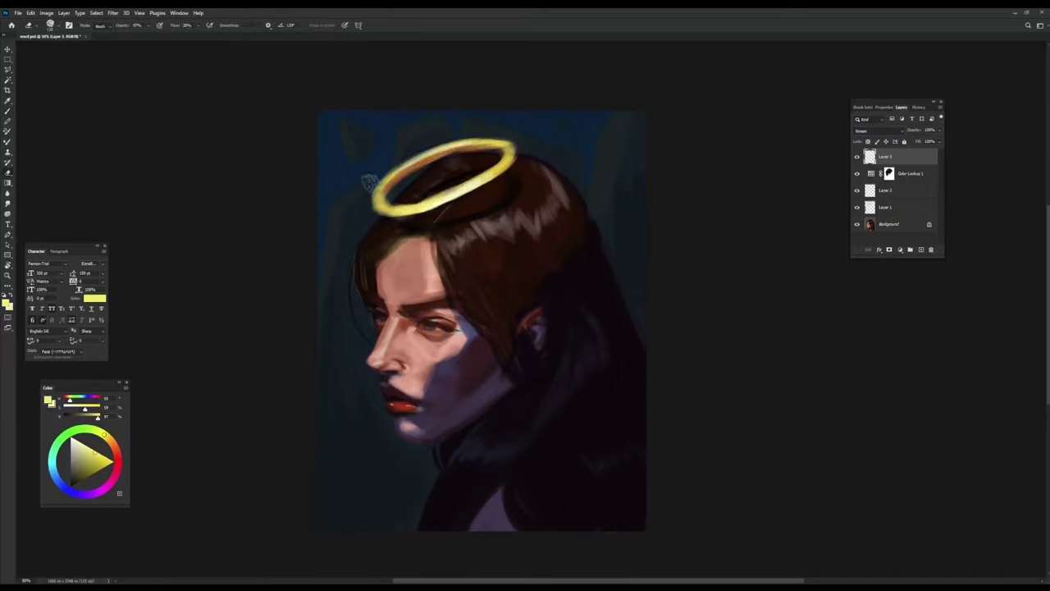
{"action": "key", "text": "b"}
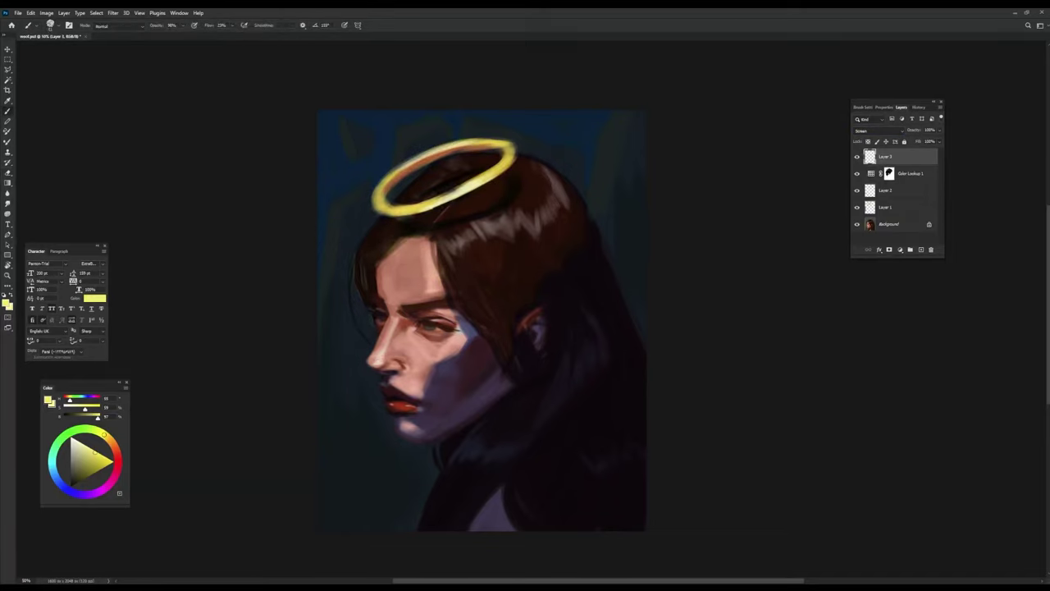
{"action": "key", "text": "e"}
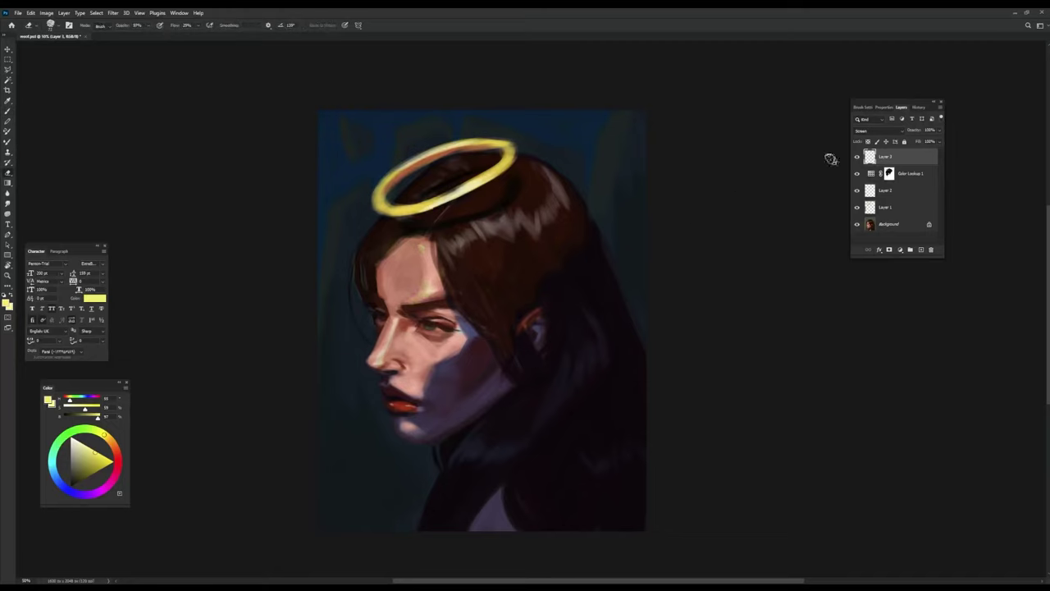
Add another layer, repaint the halo ring in yellow, set it to Screen and blur it into a soft glow.
{"action": "key", "text": "ctrl+shift+alt+n"}
{"action": "key", "text": "b"}
{"action": "mouse_move", "coordinate": [386, 184]}
{"action": "left_mouse_down"}
{"action": "mouse_move", "coordinate": [496, 138]}
{"action": "mouse_move", "coordinate": [435, 205]}
{"action": "mouse_move", "coordinate": [509, 143]}
{"action": "mouse_move", "coordinate": [388, 200]}
{"action": "left_mouse_up"}
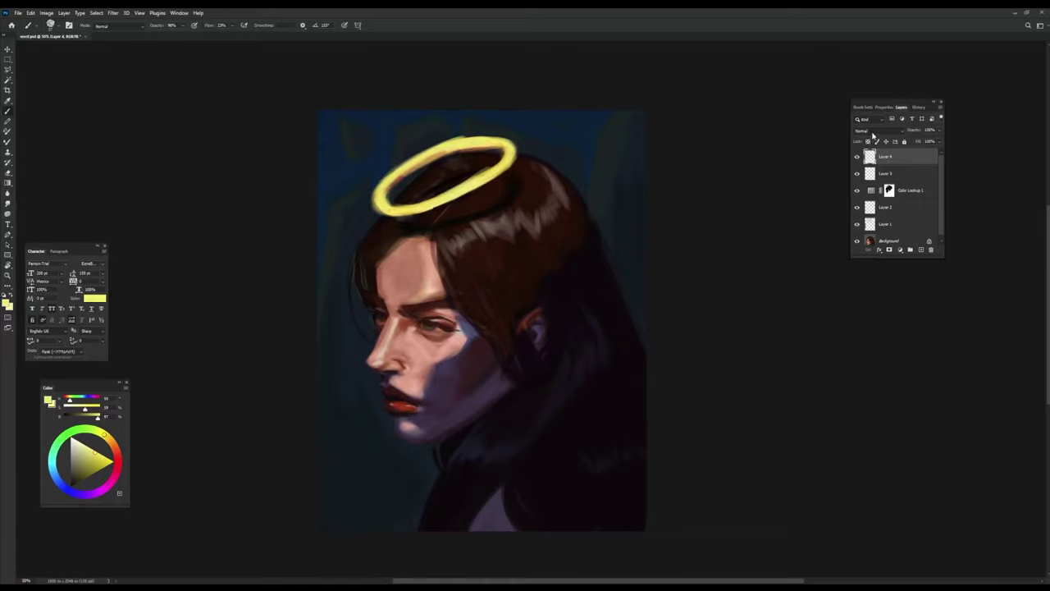
{"action": "scroll", "coordinate": [873, 131], "scroll_direction": "down", "scroll_amount": 8}
{"action": "key", "text": "ctrl+alt+f"}
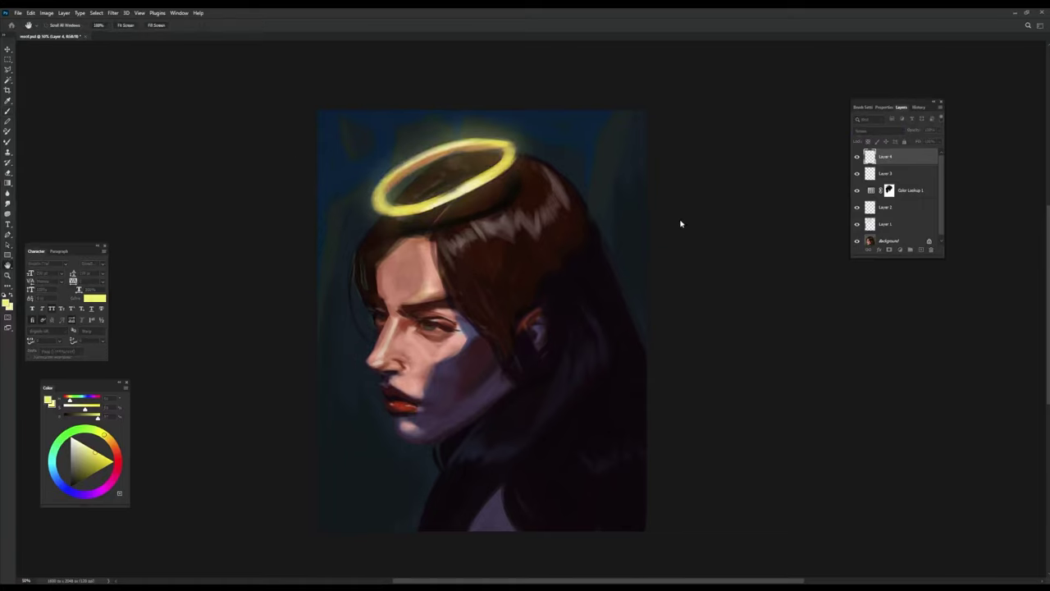
{"action": "key", "text": "Return"}
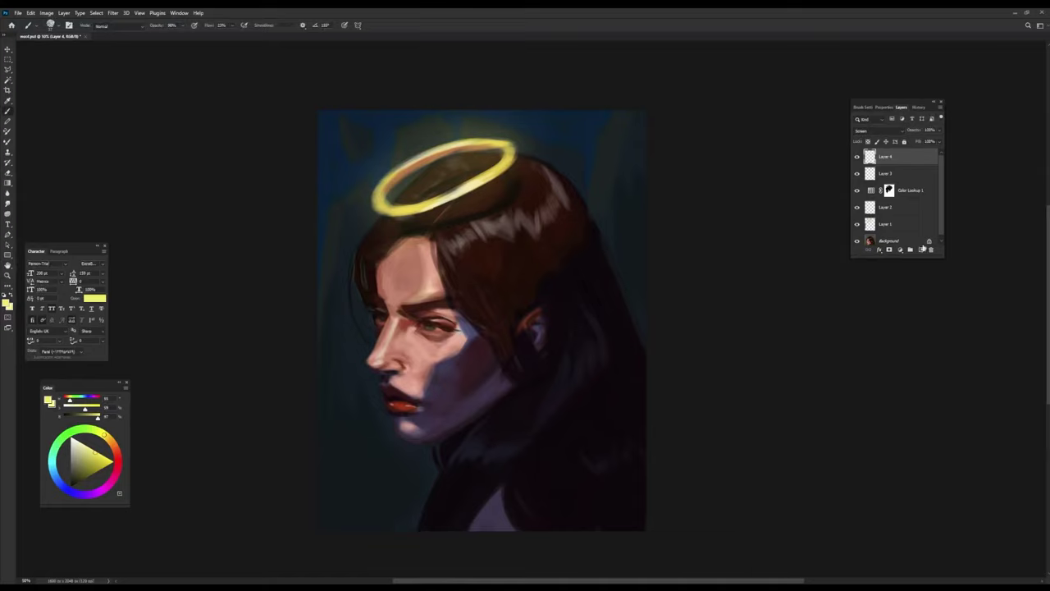
Add a new top layer and apply an Iris Blur with its ellipse centred around the head.
{"action": "left_click", "coordinate": [922, 248]}
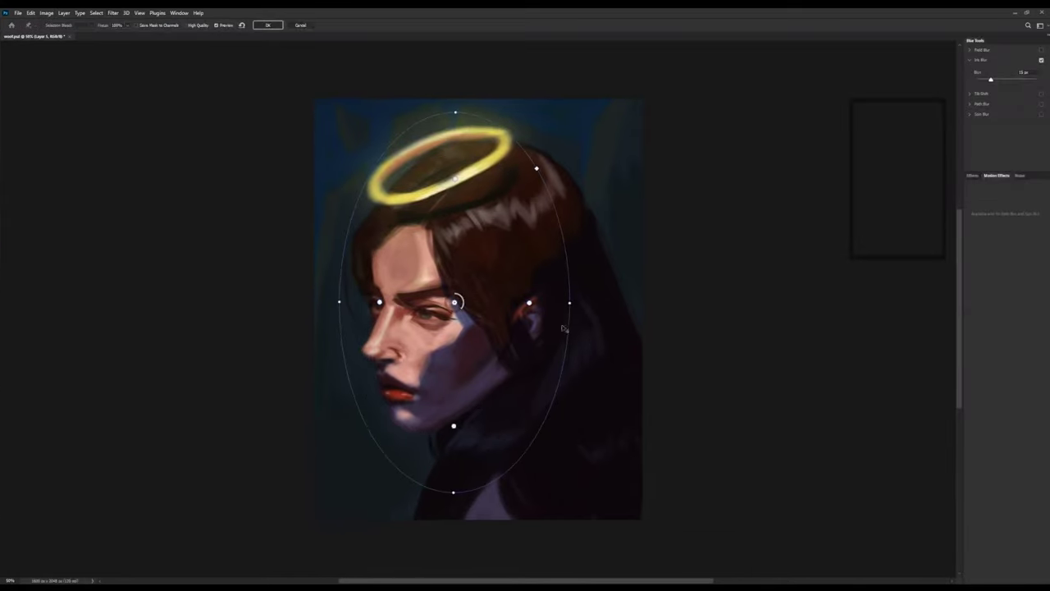
{"action": "key", "text": "Return"}
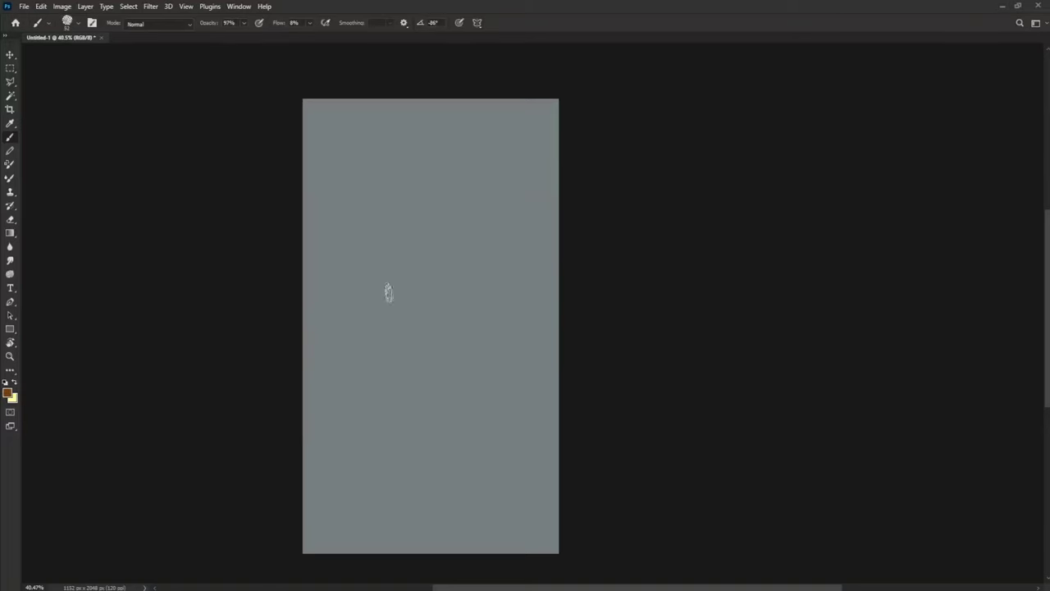
Block in an orange-brown face oval in the middle of the new grey canvas.
{"action": "mouse_move", "coordinate": [355, 310]}
{"action": "left_mouse_down"}
{"action": "mouse_move", "coordinate": [356, 227]}
{"action": "mouse_move", "coordinate": [431, 179]}
{"action": "left_mouse_up"}
{"action": "mouse_move", "coordinate": [353, 246]}
{"action": "left_mouse_down"}
{"action": "mouse_move", "coordinate": [520, 268]}
{"action": "mouse_move", "coordinate": [354, 266]}
{"action": "mouse_move", "coordinate": [434, 490]}
{"action": "mouse_move", "coordinate": [514, 413]}
{"action": "mouse_move", "coordinate": [357, 275]}
{"action": "mouse_move", "coordinate": [357, 299]}
{"action": "mouse_move", "coordinate": [437, 254]}
{"action": "mouse_move", "coordinate": [489, 293]}
{"action": "mouse_move", "coordinate": [476, 429]}
{"action": "left_mouse_up"}
Outline the face's upper hairline, side and jaw with thick near-black strokes.
{"action": "key", "text": "5"}
{"action": "left_click", "coordinate": [164, 517], "text": "alt"}
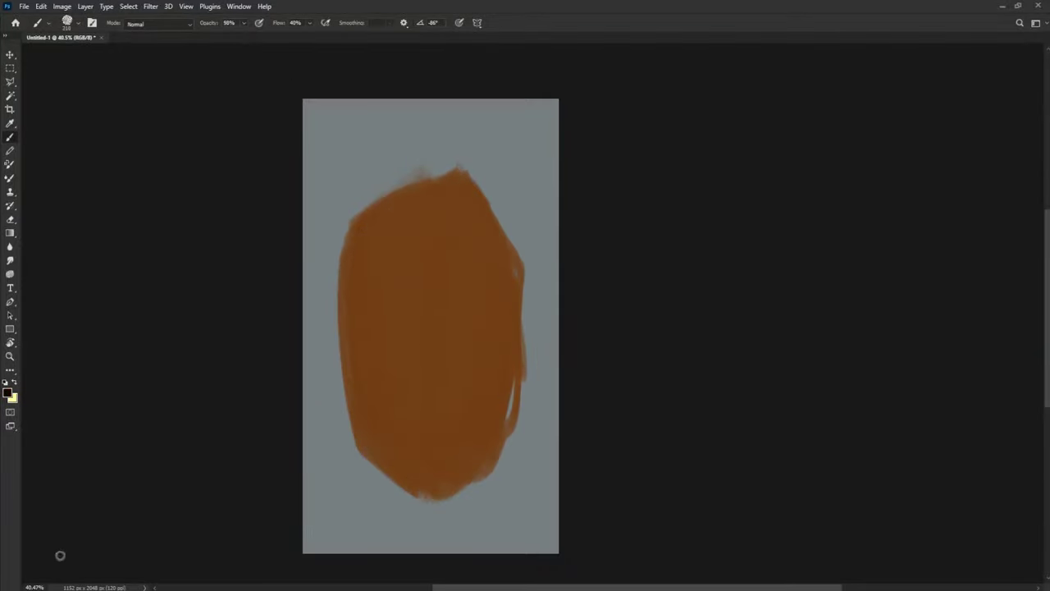
{"action": "left_click_drag", "start_coordinate": [320, 249], "coordinate": [463, 160]}
{"action": "mouse_move", "coordinate": [316, 275]}
{"action": "left_mouse_down"}
{"action": "mouse_move", "coordinate": [342, 321]}
{"action": "mouse_move", "coordinate": [331, 274]}
{"action": "mouse_move", "coordinate": [329, 328]}
{"action": "mouse_move", "coordinate": [374, 464]}
{"action": "mouse_move", "coordinate": [429, 500]}
{"action": "mouse_move", "coordinate": [462, 484]}
{"action": "mouse_move", "coordinate": [501, 440]}
{"action": "mouse_move", "coordinate": [531, 346]}
{"action": "left_mouse_up"}
{"action": "left_click_drag", "start_coordinate": [498, 424], "coordinate": [535, 343]}
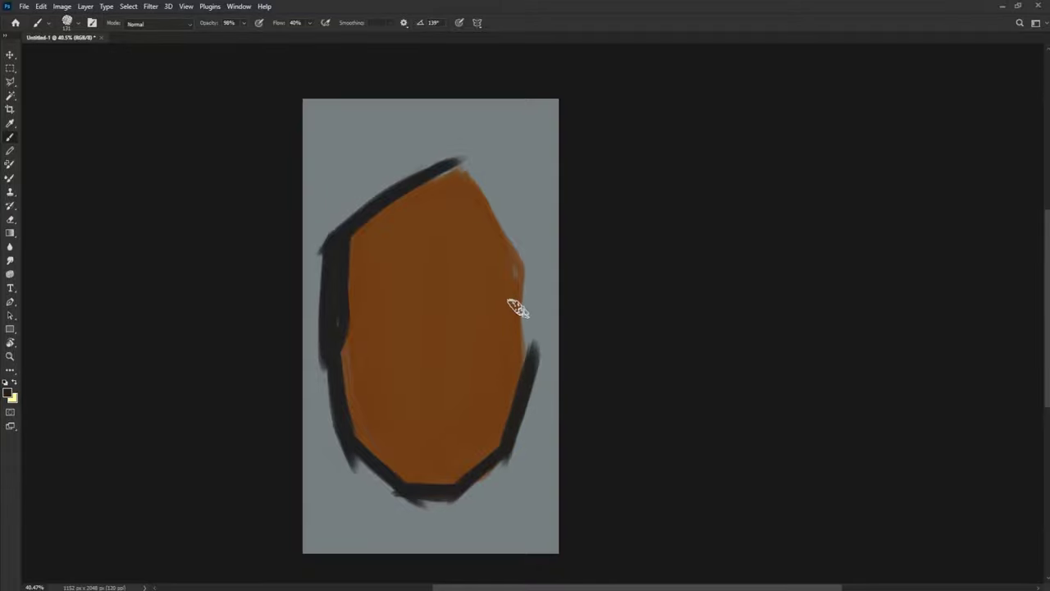
Fill in the dark hair mass around the face and block in a dark brown neck beneath the chin.
{"action": "mouse_move", "coordinate": [370, 211]}
{"action": "left_mouse_down"}
{"action": "mouse_move", "coordinate": [421, 190]}
{"action": "mouse_move", "coordinate": [497, 216]}
{"action": "mouse_move", "coordinate": [505, 281]}
{"action": "mouse_move", "coordinate": [522, 370]}
{"action": "left_mouse_up"}
{"action": "mouse_move", "coordinate": [449, 157]}
{"action": "left_mouse_down"}
{"action": "mouse_move", "coordinate": [344, 111]}
{"action": "mouse_move", "coordinate": [306, 235]}
{"action": "mouse_move", "coordinate": [316, 410]}
{"action": "left_mouse_up"}
{"action": "mouse_move", "coordinate": [331, 220]}
{"action": "left_mouse_down"}
{"action": "mouse_move", "coordinate": [361, 506]}
{"action": "mouse_move", "coordinate": [410, 533]}
{"action": "left_mouse_up"}
{"action": "mouse_move", "coordinate": [453, 143]}
{"action": "left_mouse_down"}
{"action": "mouse_move", "coordinate": [503, 205]}
{"action": "mouse_move", "coordinate": [563, 310]}
{"action": "mouse_move", "coordinate": [549, 420]}
{"action": "mouse_move", "coordinate": [482, 521]}
{"action": "mouse_move", "coordinate": [537, 455]}
{"action": "mouse_move", "coordinate": [471, 531]}
{"action": "mouse_move", "coordinate": [368, 474]}
{"action": "mouse_move", "coordinate": [454, 499]}
{"action": "mouse_move", "coordinate": [497, 531]}
{"action": "mouse_move", "coordinate": [356, 530]}
{"action": "left_mouse_up"}
{"action": "mouse_move", "coordinate": [424, 492]}
{"action": "left_mouse_down"}
{"action": "mouse_move", "coordinate": [429, 529]}
{"action": "mouse_move", "coordinate": [445, 545]}
{"action": "mouse_move", "coordinate": [471, 482]}
{"action": "mouse_move", "coordinate": [474, 496]}
{"action": "mouse_move", "coordinate": [432, 554]}
{"action": "mouse_move", "coordinate": [450, 487]}
{"action": "mouse_move", "coordinate": [489, 485]}
{"action": "left_mouse_up"}
{"action": "left_click", "coordinate": [516, 459], "text": "alt"}
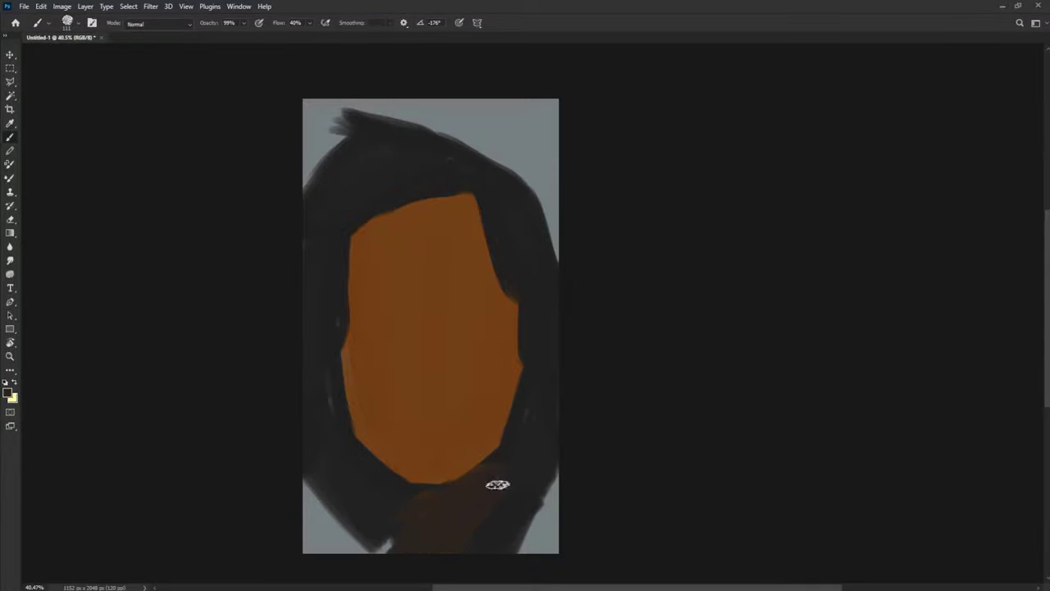
{"action": "left_click_drag", "start_coordinate": [328, 480], "coordinate": [313, 550]}
{"action": "mouse_move", "coordinate": [310, 194]}
{"action": "left_mouse_down"}
{"action": "mouse_move", "coordinate": [441, 146]}
{"action": "mouse_move", "coordinate": [489, 171]}
{"action": "mouse_move", "coordinate": [494, 162]}
{"action": "mouse_move", "coordinate": [537, 205]}
{"action": "left_mouse_up"}
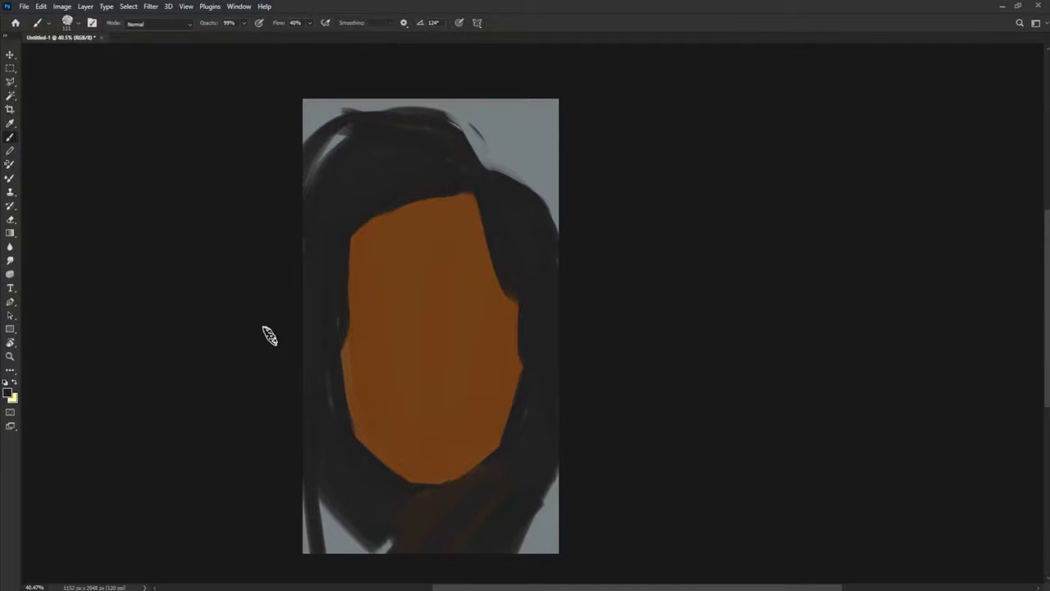
Block in both eye sockets as darker brown ovals on the face.
{"action": "left_click", "coordinate": [429, 368], "text": "alt"}
{"action": "mouse_move", "coordinate": [387, 328]}
{"action": "left_mouse_down"}
{"action": "mouse_move", "coordinate": [382, 340]}
{"action": "mouse_move", "coordinate": [394, 337]}
{"action": "left_mouse_up"}
{"action": "left_click_drag", "start_coordinate": [462, 320], "coordinate": [492, 336]}
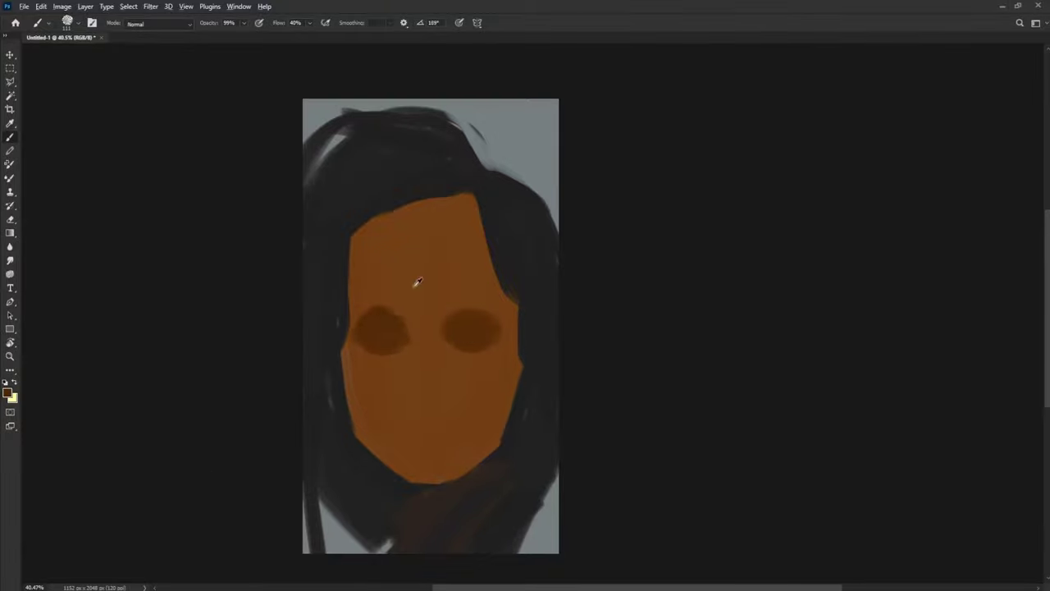
Lay lighter skin planes over the forehead, nose bridge and around the eyes, and reshape the hairline.
{"action": "left_click", "coordinate": [416, 282], "text": "alt"}
{"action": "mouse_move", "coordinate": [445, 246]}
{"action": "left_mouse_down"}
{"action": "mouse_move", "coordinate": [414, 259]}
{"action": "mouse_move", "coordinate": [413, 295]}
{"action": "mouse_move", "coordinate": [452, 274]}
{"action": "mouse_move", "coordinate": [417, 334]}
{"action": "mouse_move", "coordinate": [420, 392]}
{"action": "left_mouse_up"}
{"action": "left_click", "coordinate": [359, 281], "text": "alt"}
{"action": "mouse_move", "coordinate": [359, 281]}
{"action": "left_mouse_down"}
{"action": "mouse_move", "coordinate": [378, 223]}
{"action": "mouse_move", "coordinate": [468, 200]}
{"action": "left_mouse_up"}
{"action": "mouse_move", "coordinate": [360, 323]}
{"action": "left_mouse_down"}
{"action": "mouse_move", "coordinate": [405, 301]}
{"action": "mouse_move", "coordinate": [491, 315]}
{"action": "mouse_move", "coordinate": [491, 300]}
{"action": "left_mouse_up"}
Paint the eyebrows, the underside of the nose and the mouth in the eye sockets' dark brown.
{"action": "left_click", "coordinate": [472, 332], "text": "alt"}
{"action": "left_click_drag", "start_coordinate": [355, 302], "coordinate": [395, 295]}
{"action": "left_click_drag", "start_coordinate": [410, 385], "coordinate": [442, 390]}
{"action": "left_click_drag", "start_coordinate": [402, 417], "coordinate": [450, 418]}
Lighten both cheeks, the side of the jaw and the area above the mouth with lighter skin tones.
{"action": "left_click", "coordinate": [374, 359], "text": "alt"}
{"action": "mouse_move", "coordinate": [394, 384]}
{"action": "left_mouse_down"}
{"action": "mouse_move", "coordinate": [363, 352]}
{"action": "mouse_move", "coordinate": [357, 377]}
{"action": "mouse_move", "coordinate": [371, 360]}
{"action": "left_mouse_up"}
{"action": "left_click_drag", "start_coordinate": [456, 361], "coordinate": [503, 410]}
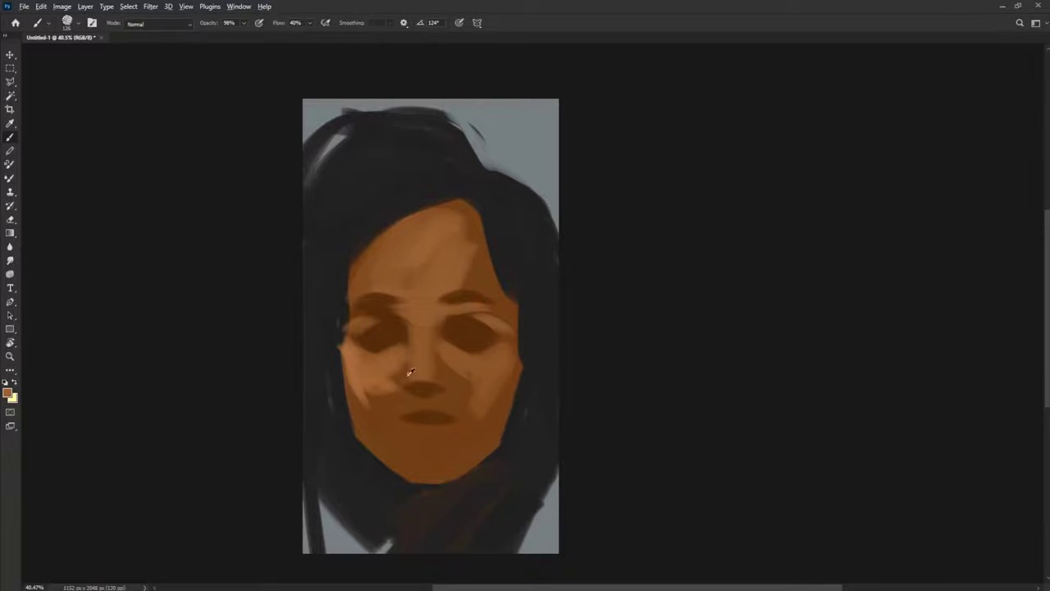
{"action": "mouse_move", "coordinate": [407, 353]}
{"action": "left_mouse_down"}
{"action": "mouse_move", "coordinate": [387, 410]}
{"action": "mouse_move", "coordinate": [392, 449]}
{"action": "left_mouse_up"}
{"action": "left_click_drag", "start_coordinate": [410, 408], "coordinate": [433, 399]}
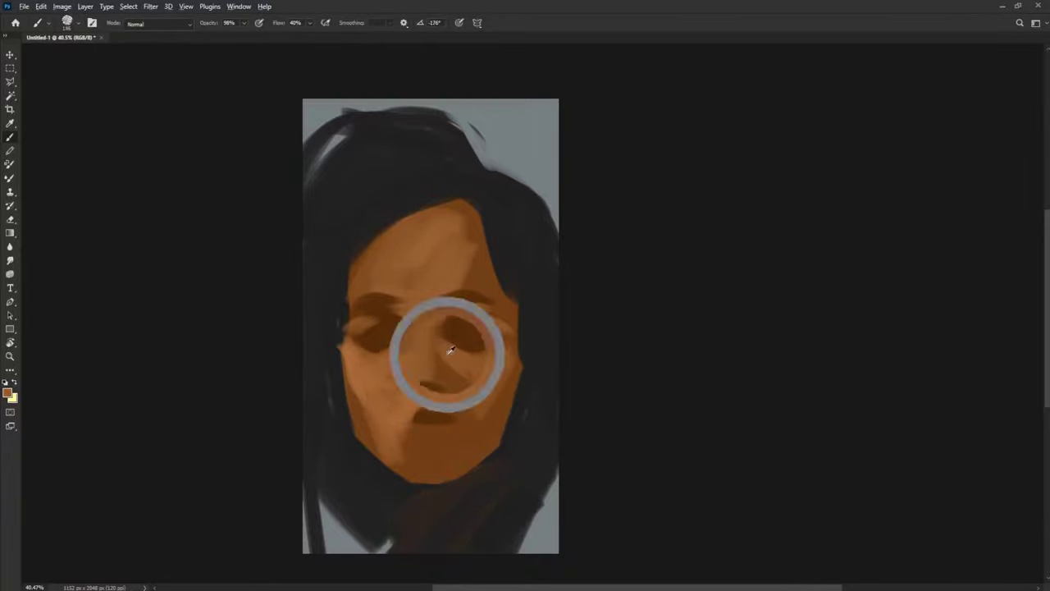
Paint light skin-coloured upper eyelids over both eye sockets.
{"action": "left_click_drag", "start_coordinate": [356, 324], "coordinate": [385, 320]}
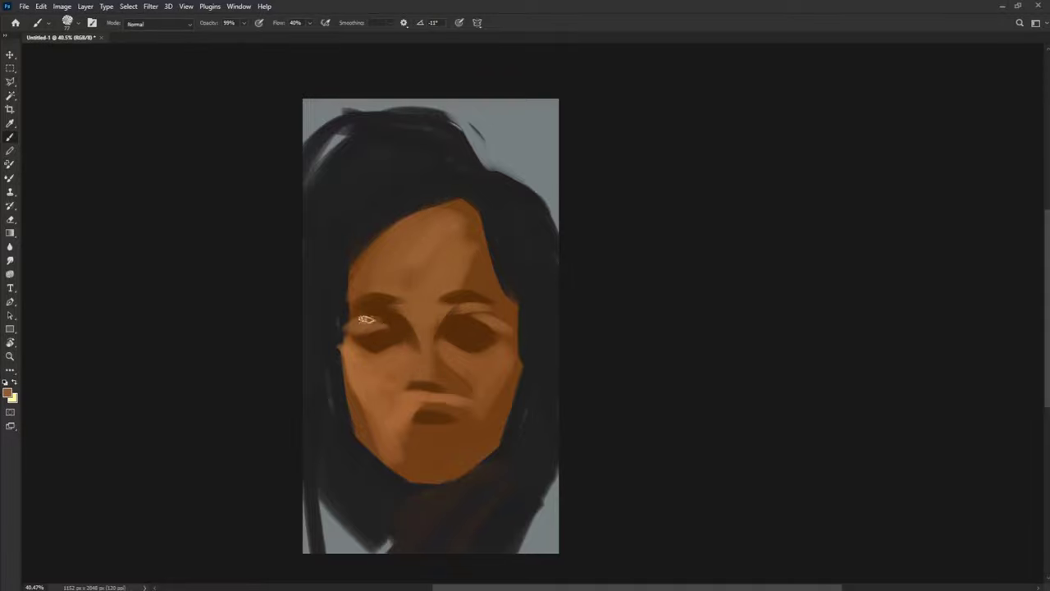
{"action": "left_click_drag", "start_coordinate": [449, 322], "coordinate": [481, 320]}
{"action": "left_click_drag", "start_coordinate": [391, 328], "coordinate": [361, 325]}
{"action": "key", "text": "0"}
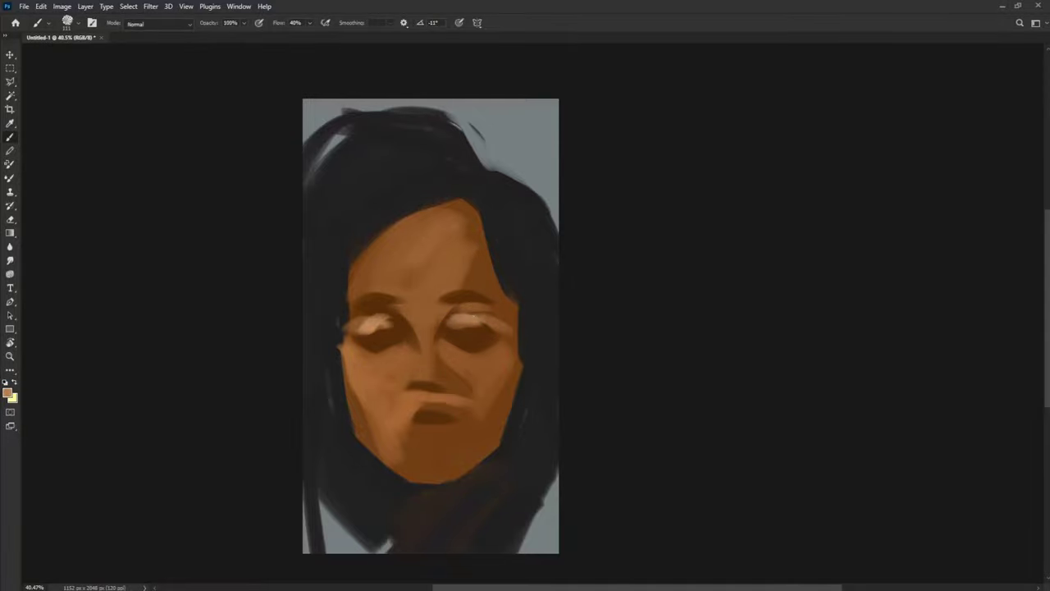
{"action": "left_click_drag", "start_coordinate": [453, 317], "coordinate": [502, 310]}
Trim the top of the hair with background grey to give the head a smoother, lower outline.
{"action": "key", "text": "9"}
{"action": "key", "text": "7"}
{"action": "left_click", "coordinate": [426, 178], "text": "alt"}
{"action": "mouse_move", "coordinate": [427, 178]}
{"action": "left_mouse_down"}
{"action": "mouse_move", "coordinate": [405, 123]}
{"action": "mouse_move", "coordinate": [336, 150]}
{"action": "mouse_move", "coordinate": [318, 124]}
{"action": "mouse_move", "coordinate": [535, 135]}
{"action": "left_mouse_up"}
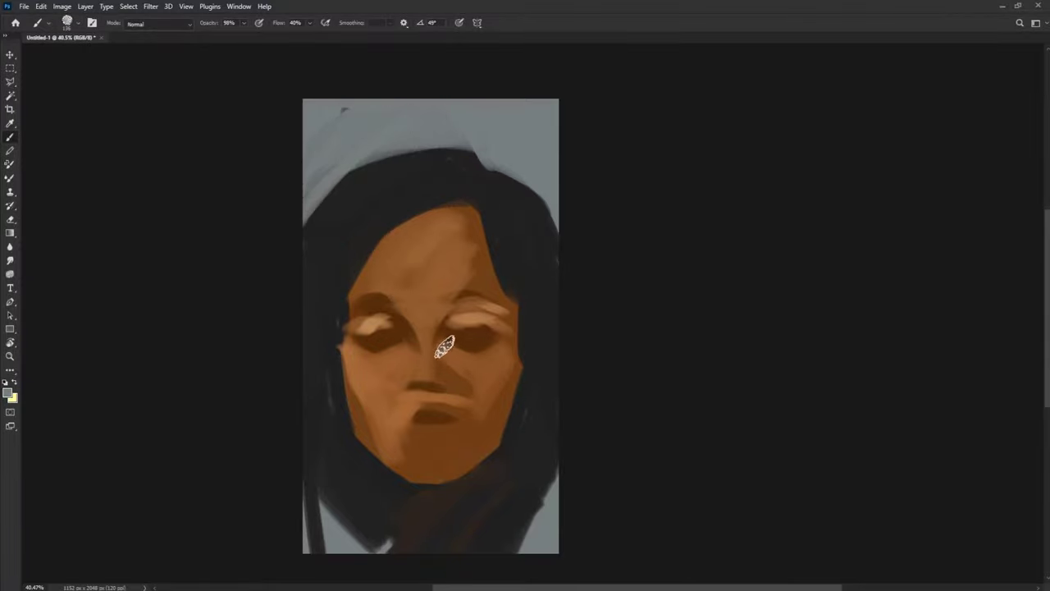
Tone down both upper eyelids using a smaller brush and brown sampled from the eye socket.
{"action": "left_click", "coordinate": [375, 340], "text": "alt"}
{"action": "key", "text": "bracketleft"}
{"action": "key", "text": "bracketleft"}
{"action": "key", "text": "bracketleft"}
{"action": "key", "text": "9"}
{"action": "key", "text": "9"}
{"action": "left_click_drag", "start_coordinate": [361, 325], "coordinate": [385, 326]}
{"action": "mouse_move", "coordinate": [450, 318]}
{"action": "left_mouse_down"}
{"action": "mouse_move", "coordinate": [484, 329]}
{"action": "mouse_move", "coordinate": [508, 300]}
{"action": "left_mouse_up"}
Sharpen and darken both eyebrows with angled dark brown strokes.
{"action": "mouse_move", "coordinate": [400, 305]}
{"action": "left_mouse_down"}
{"action": "mouse_move", "coordinate": [343, 308]}
{"action": "mouse_move", "coordinate": [384, 297]}
{"action": "left_mouse_up"}
{"action": "left_click_drag", "start_coordinate": [443, 297], "coordinate": [510, 295]}
{"action": "left_click", "coordinate": [383, 305], "text": "alt"}
{"action": "left_click_drag", "start_coordinate": [361, 293], "coordinate": [399, 292]}
Deepen the eyelid shadows in sampled brown and draw dark upper lash lines on both eyes.
{"action": "left_click", "coordinate": [449, 308], "text": "alt"}
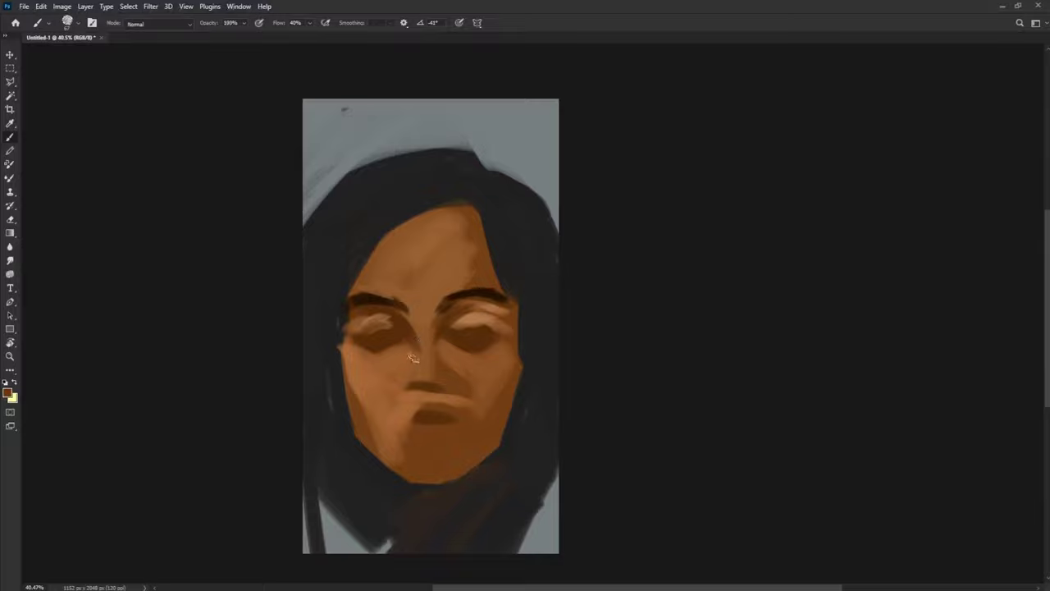
{"action": "left_click_drag", "start_coordinate": [452, 328], "coordinate": [494, 325]}
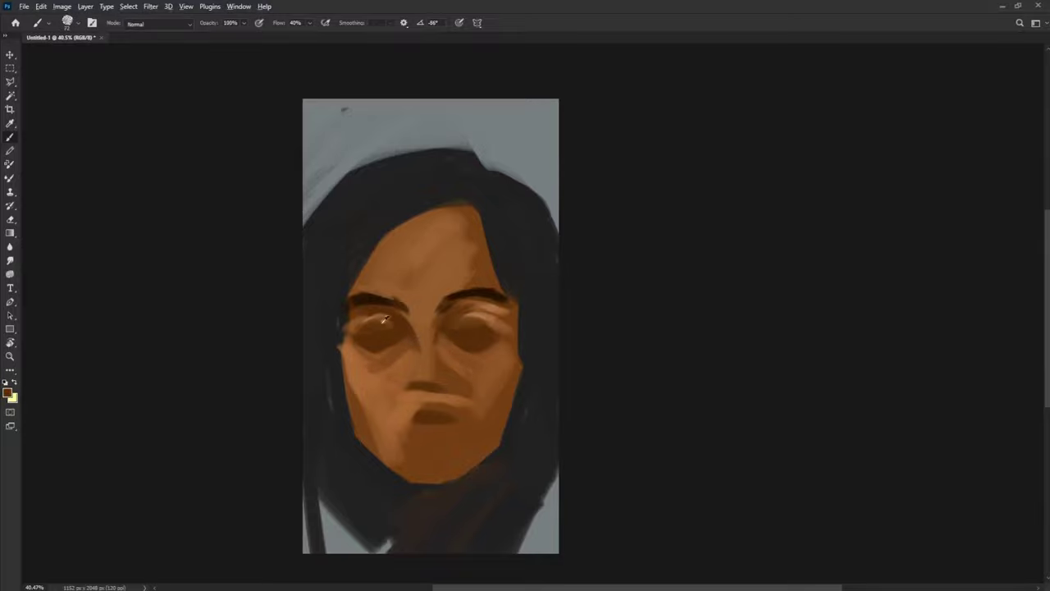
{"action": "left_click", "coordinate": [378, 343], "text": "alt"}
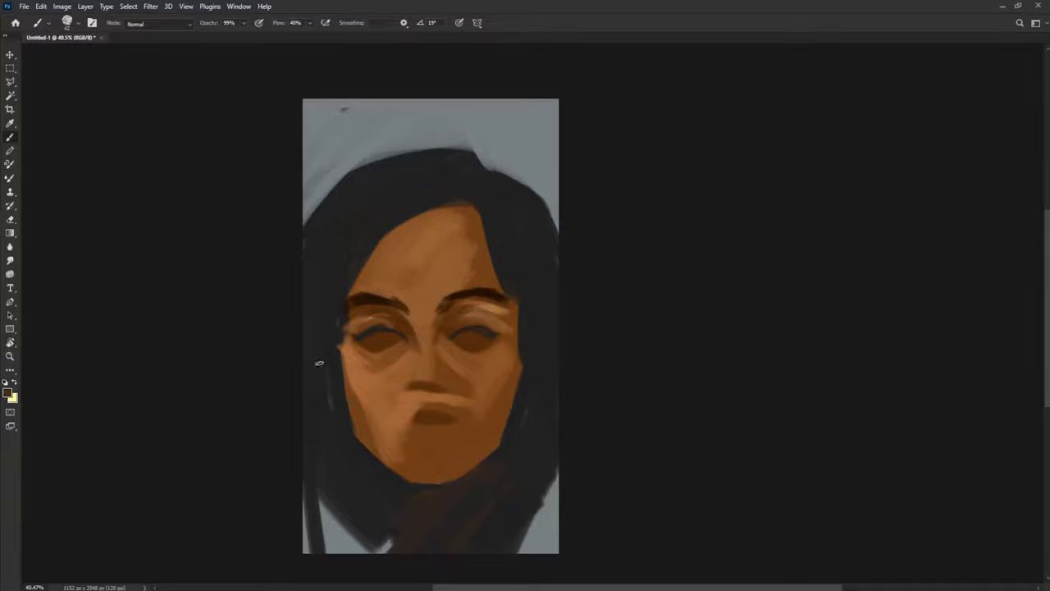
Add red accents at the outer corners of both eyes and touch up the eyelids with sampled tones.
{"action": "left_click_drag", "start_coordinate": [342, 329], "coordinate": [356, 327]}
{"action": "left_click", "coordinate": [355, 327], "text": "alt"}
{"action": "left_click_drag", "start_coordinate": [483, 328], "coordinate": [502, 325]}
{"action": "left_click", "coordinate": [473, 313], "text": "alt"}
{"action": "left_click_drag", "start_coordinate": [367, 326], "coordinate": [469, 322]}
{"action": "left_click", "coordinate": [490, 309], "text": "alt"}
Highlight the forehead, brow bone and nose bridge with a lighter skin tone, and refine the forehead edge beside the hair.
{"action": "left_click", "coordinate": [427, 292], "text": "alt"}
{"action": "mouse_move", "coordinate": [368, 288]}
{"action": "left_mouse_down"}
{"action": "mouse_move", "coordinate": [427, 287]}
{"action": "mouse_move", "coordinate": [467, 261]}
{"action": "mouse_move", "coordinate": [435, 299]}
{"action": "left_mouse_up"}
{"action": "left_click_drag", "start_coordinate": [426, 352], "coordinate": [424, 379]}
{"action": "left_click_drag", "start_coordinate": [425, 312], "coordinate": [443, 341]}
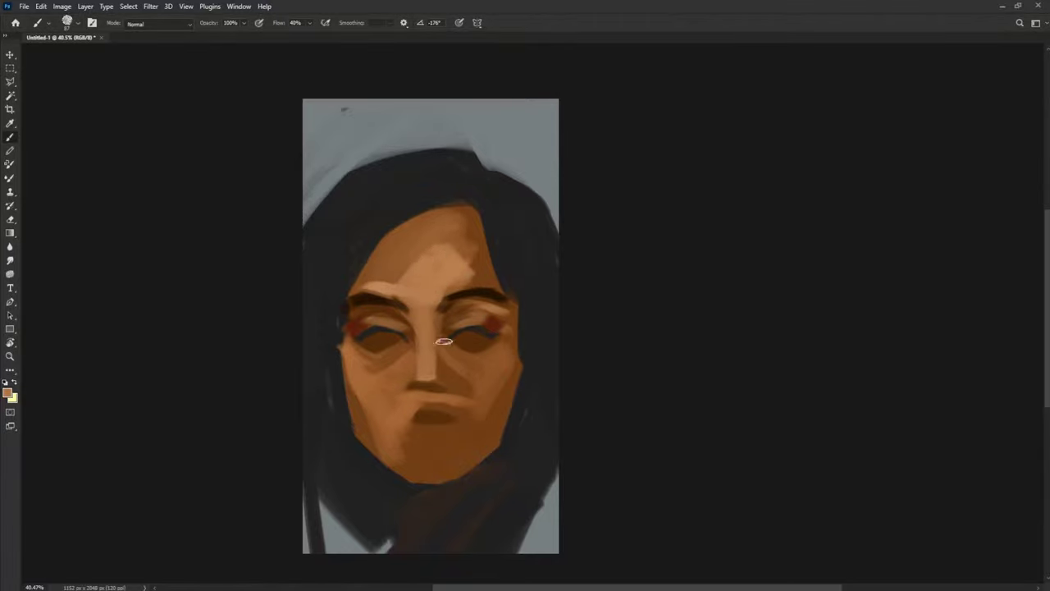
{"action": "left_click", "coordinate": [501, 287], "text": "alt"}
{"action": "mouse_move", "coordinate": [468, 244]}
{"action": "left_mouse_down"}
{"action": "mouse_move", "coordinate": [369, 290]}
{"action": "mouse_move", "coordinate": [364, 255]}
{"action": "mouse_move", "coordinate": [423, 220]}
{"action": "mouse_move", "coordinate": [491, 204]}
{"action": "left_mouse_up"}
Shade beneath the eyes and model the nose's sides and underside with sampled skin tones and dark red.
{"action": "left_click", "coordinate": [365, 352], "text": "alt"}
{"action": "left_click", "coordinate": [404, 340], "text": "alt"}
{"action": "mouse_move", "coordinate": [365, 353]}
{"action": "left_mouse_down"}
{"action": "mouse_move", "coordinate": [455, 379]}
{"action": "mouse_move", "coordinate": [410, 381]}
{"action": "mouse_move", "coordinate": [436, 384]}
{"action": "left_mouse_up"}
{"action": "left_click", "coordinate": [402, 318], "text": "alt"}
{"action": "mouse_move", "coordinate": [402, 317]}
{"action": "left_mouse_down"}
{"action": "mouse_move", "coordinate": [453, 317]}
{"action": "mouse_move", "coordinate": [418, 356]}
{"action": "mouse_move", "coordinate": [459, 361]}
{"action": "left_mouse_up"}
{"action": "left_click", "coordinate": [342, 522], "text": "alt"}
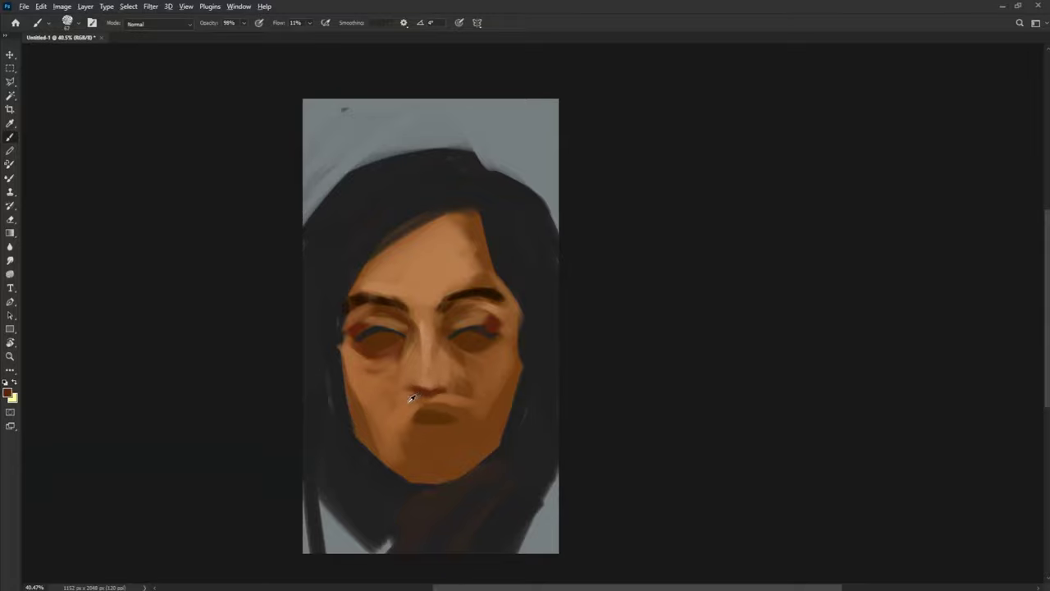
Refine the nose bridge, the inner eye corners and the forehead above the brow with sampled skin tones.
{"action": "left_click", "coordinate": [412, 351], "text": "alt"}
{"action": "mouse_move", "coordinate": [414, 340]}
{"action": "left_mouse_down"}
{"action": "mouse_move", "coordinate": [406, 328]}
{"action": "mouse_move", "coordinate": [464, 320]}
{"action": "left_mouse_up"}
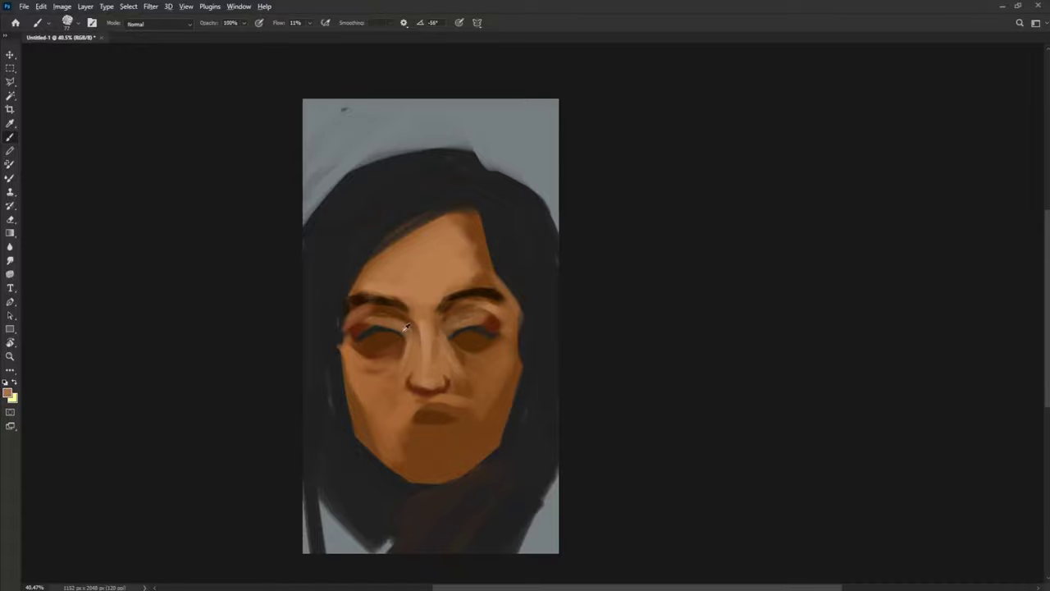
{"action": "left_click", "coordinate": [356, 319], "text": "alt"}
{"action": "left_click_drag", "start_coordinate": [373, 320], "coordinate": [410, 316]}
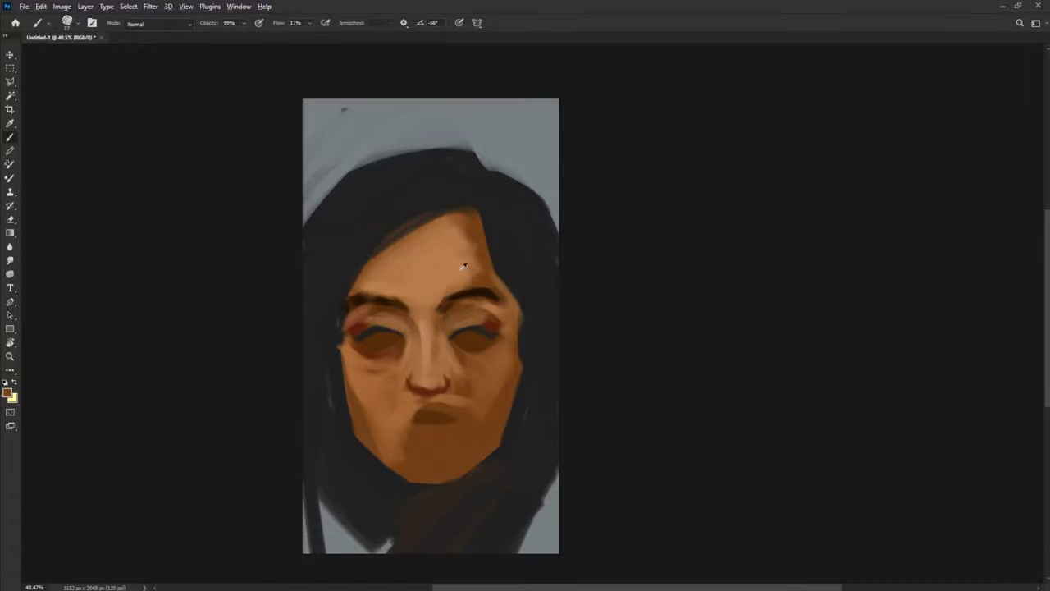
{"action": "mouse_move", "coordinate": [463, 265]}
{"action": "left_mouse_down"}
{"action": "mouse_move", "coordinate": [484, 283]}
{"action": "mouse_move", "coordinate": [426, 316]}
{"action": "left_mouse_up"}
{"action": "left_click", "coordinate": [481, 300], "text": "alt"}
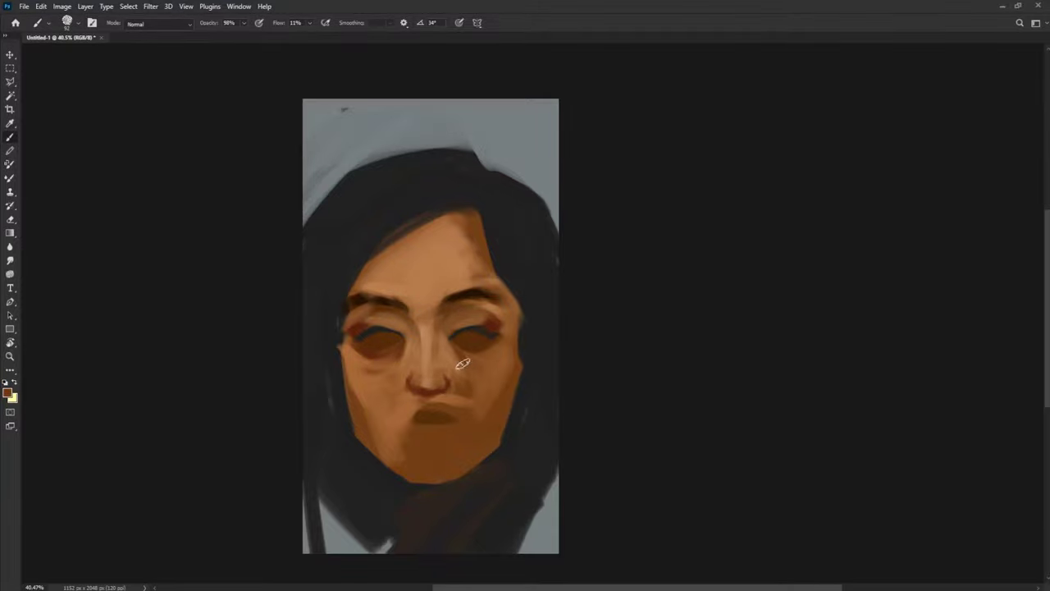
Reshape the hair edge at both temples and the hairline in dark tones, and soften the shading beneath the eyes.
{"action": "left_click_drag", "start_coordinate": [358, 356], "coordinate": [382, 364]}
{"action": "left_click", "coordinate": [347, 277], "text": "alt"}
{"action": "left_click_drag", "start_coordinate": [346, 303], "coordinate": [348, 348]}
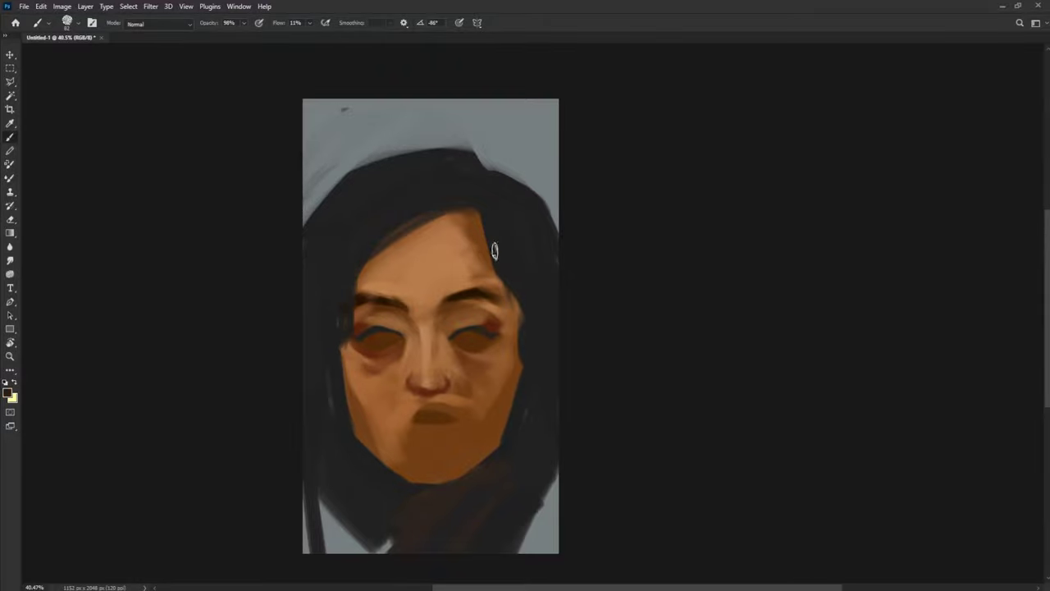
{"action": "left_click_drag", "start_coordinate": [492, 243], "coordinate": [517, 328]}
{"action": "scroll", "coordinate": [407, 344], "scroll_direction": "up", "scroll_amount": 1}
{"action": "left_click", "coordinate": [406, 344], "text": "alt"}
{"action": "left_click_drag", "start_coordinate": [346, 358], "coordinate": [365, 366]}
Trim the cheeks and jaw with sampled dark hair colour and cover the brown mouth patch with sampled skin tone.
{"action": "left_click", "coordinate": [323, 438], "text": "alt"}
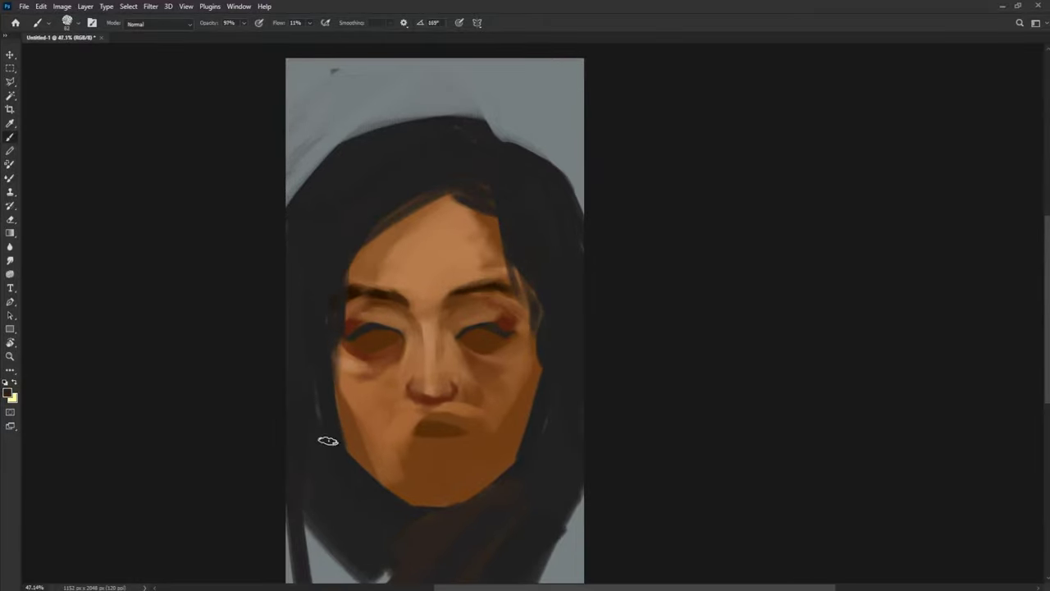
{"action": "left_click_drag", "start_coordinate": [525, 264], "coordinate": [515, 461]}
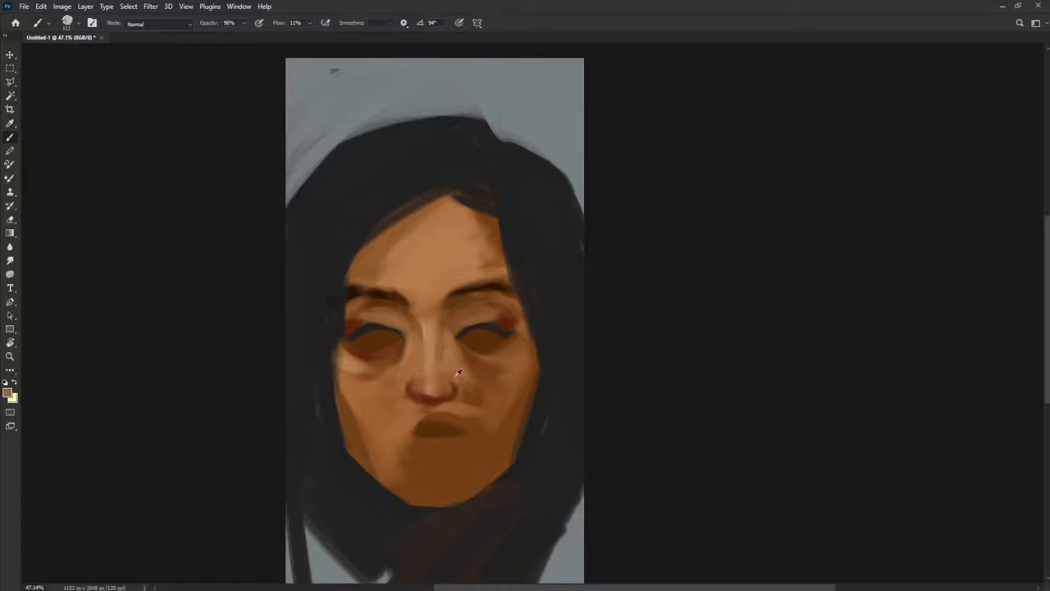
{"action": "left_click", "coordinate": [338, 427], "text": "alt"}
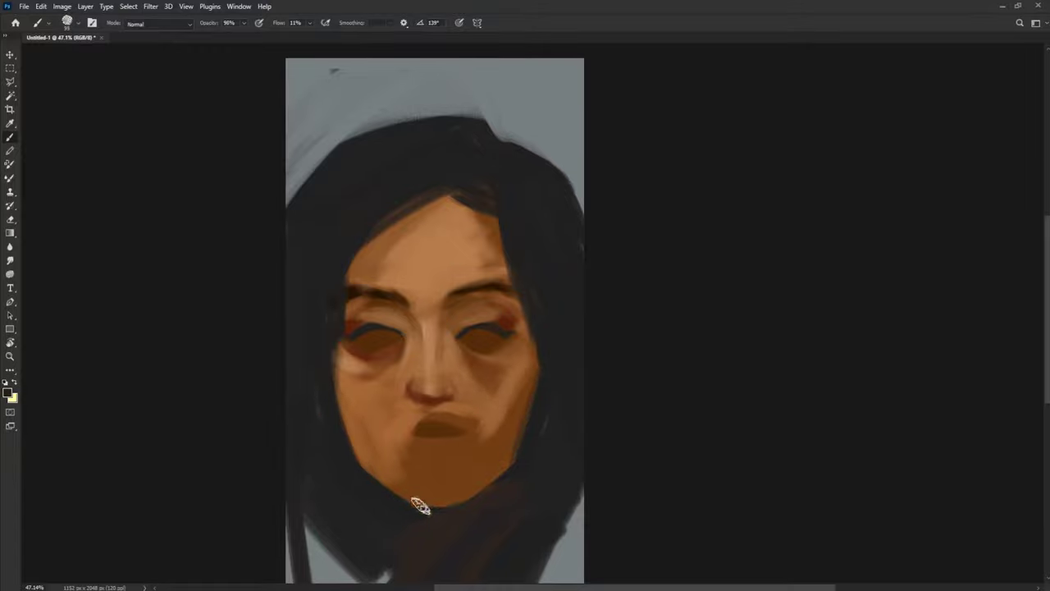
{"action": "mouse_move", "coordinate": [420, 507]}
{"action": "left_mouse_down"}
{"action": "mouse_move", "coordinate": [478, 403]}
{"action": "mouse_move", "coordinate": [440, 459]}
{"action": "left_mouse_up"}
{"action": "left_click", "coordinate": [440, 459], "text": "alt"}
{"action": "left_click_drag", "start_coordinate": [501, 352], "coordinate": [486, 361]}
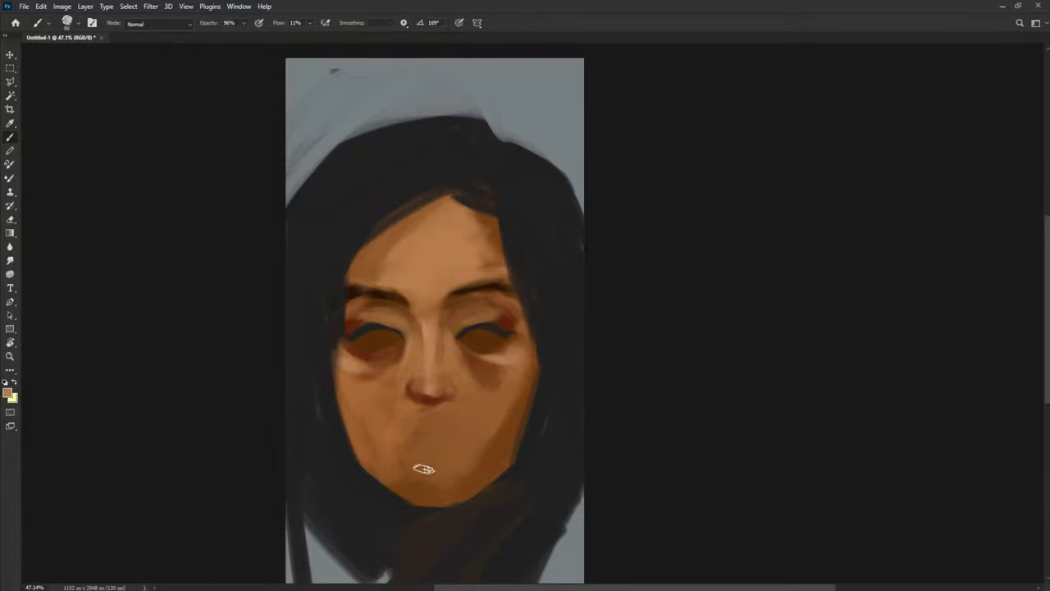
Define the eyelid creases in dark red, add light lower lid rims and shape the inner eye areas and nose sides.
{"action": "left_click", "coordinate": [504, 321], "text": "alt"}
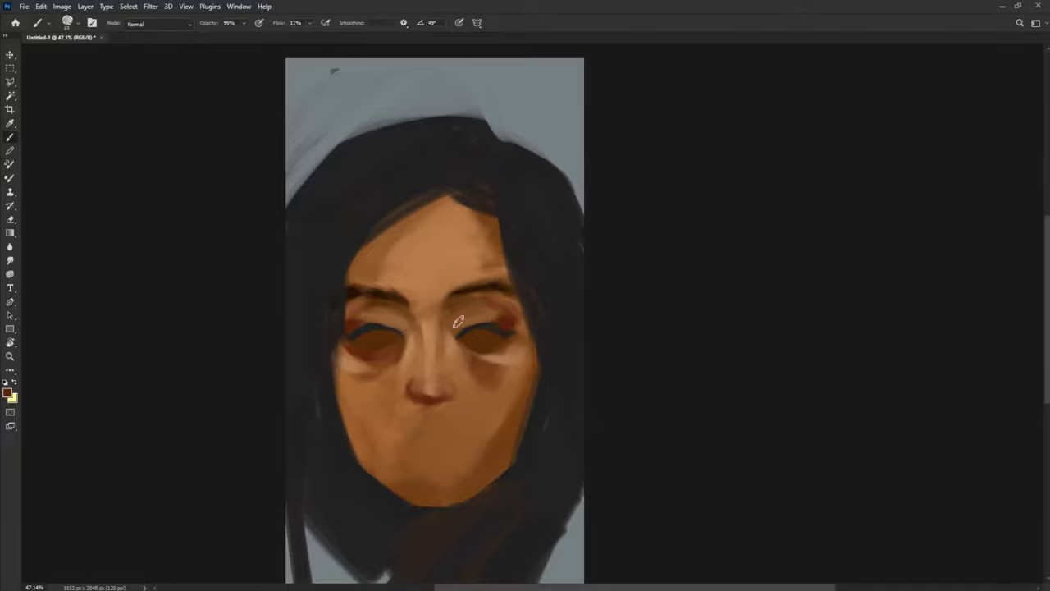
{"action": "left_click_drag", "start_coordinate": [361, 316], "coordinate": [402, 325]}
{"action": "left_click", "coordinate": [451, 330], "text": "alt"}
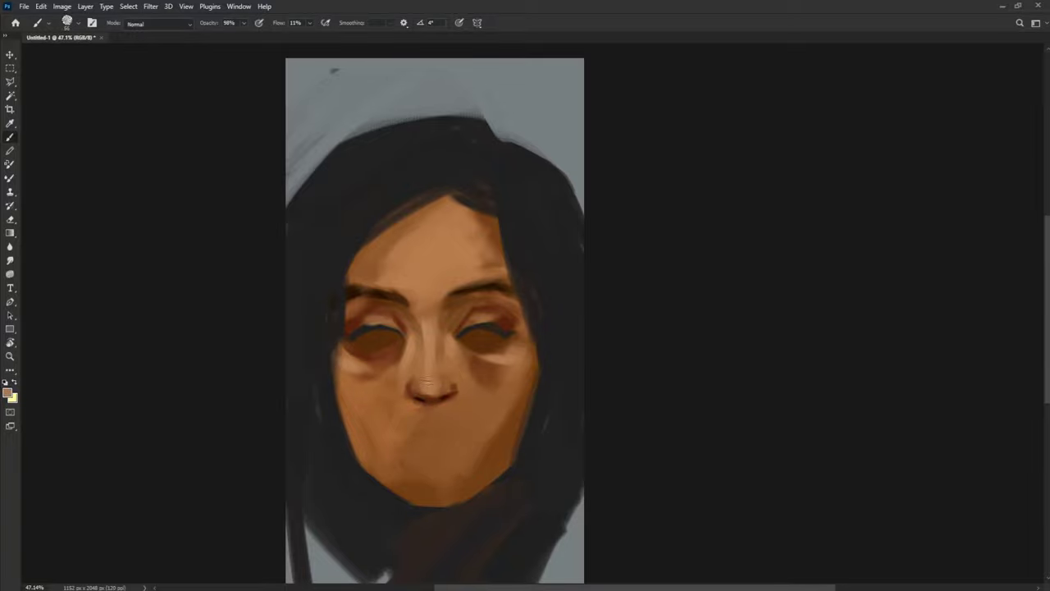
{"action": "left_click_drag", "start_coordinate": [470, 389], "coordinate": [500, 365]}
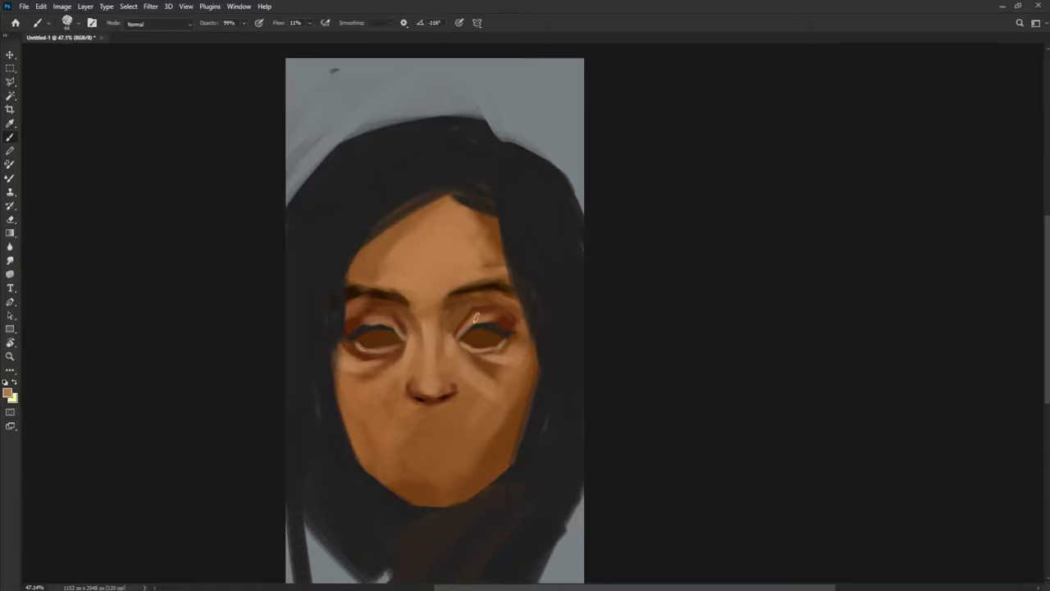
{"action": "left_click", "coordinate": [356, 330], "text": "alt"}
{"action": "left_click_drag", "start_coordinate": [413, 339], "coordinate": [417, 366]}
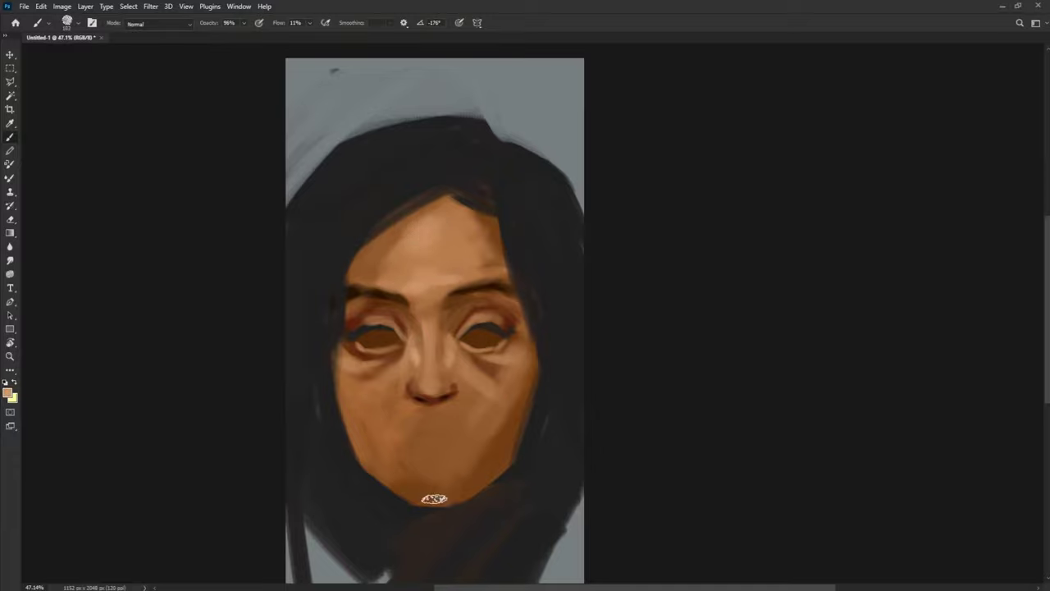
Brush red blush onto both cheeks and paint dark hair strands falling over the forehead.
{"action": "left_click", "coordinate": [451, 323], "text": "alt"}
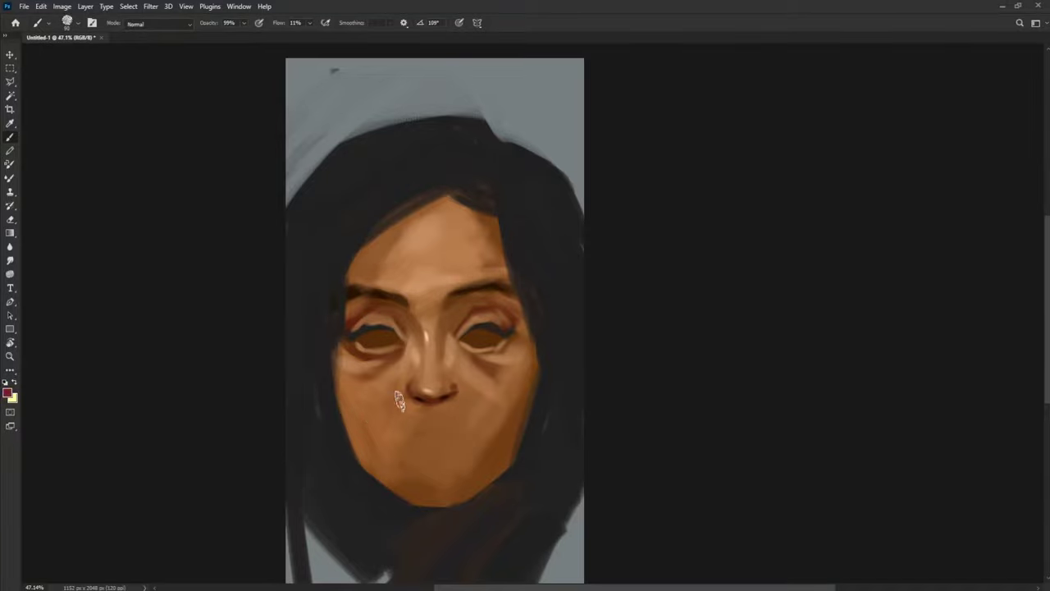
{"action": "left_click_drag", "start_coordinate": [340, 387], "coordinate": [356, 413]}
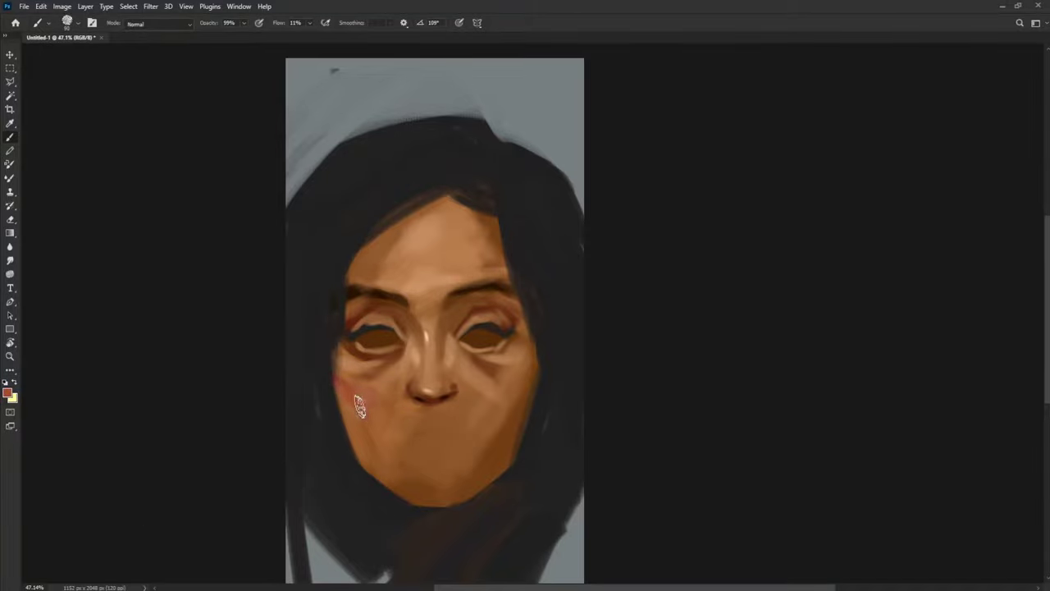
{"action": "left_click_drag", "start_coordinate": [496, 379], "coordinate": [504, 403]}
{"action": "left_click", "coordinate": [482, 226], "text": "alt"}
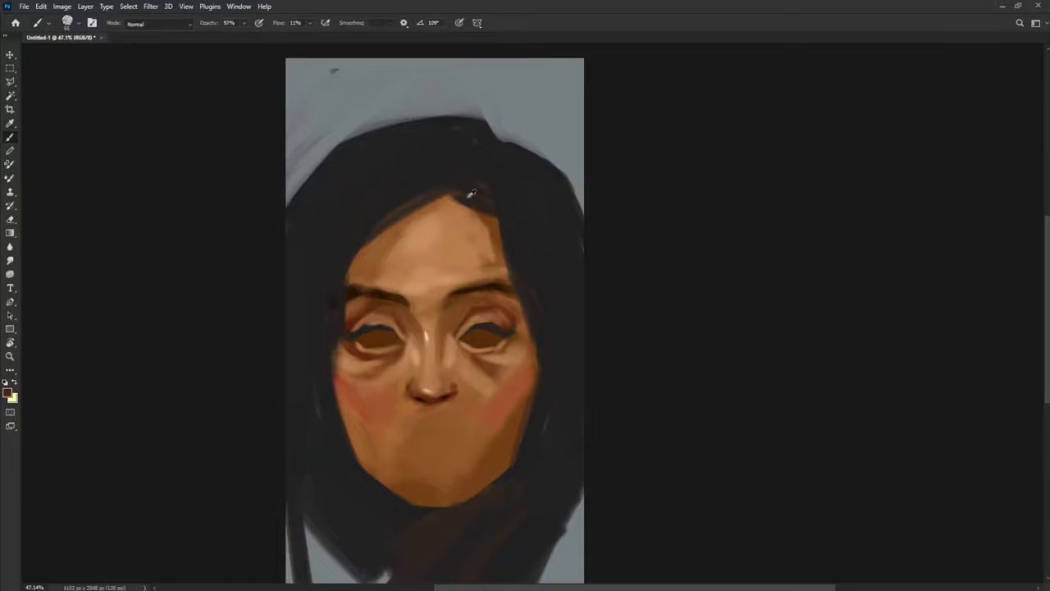
{"action": "left_click_drag", "start_coordinate": [464, 196], "coordinate": [477, 223]}
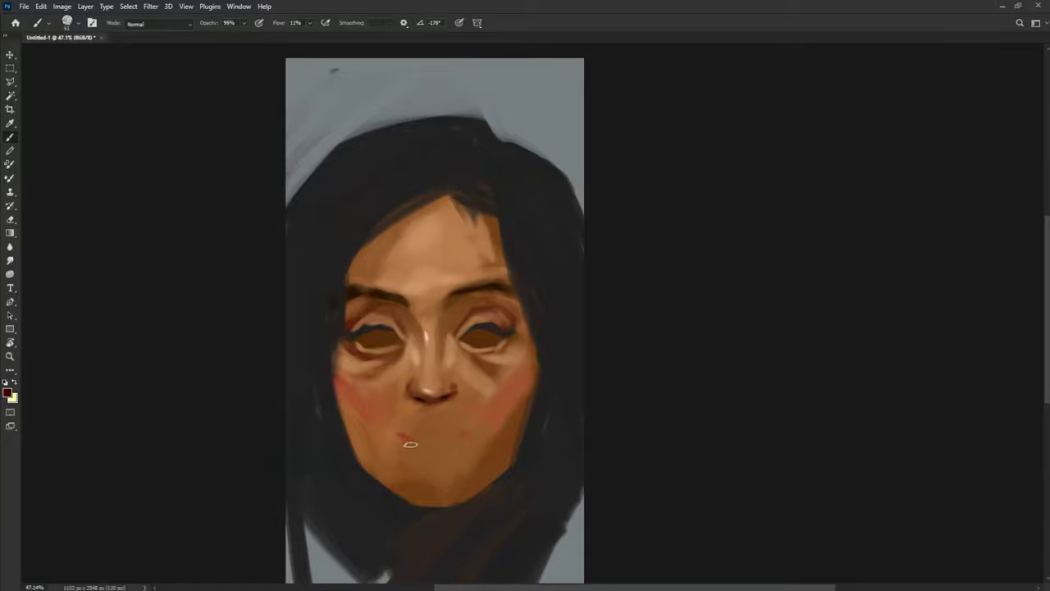
Try a thin dark red upper lip with a shaded philtrum, and paint back over the lip with skin tone.
{"action": "left_click_drag", "start_coordinate": [413, 434], "coordinate": [434, 434]}
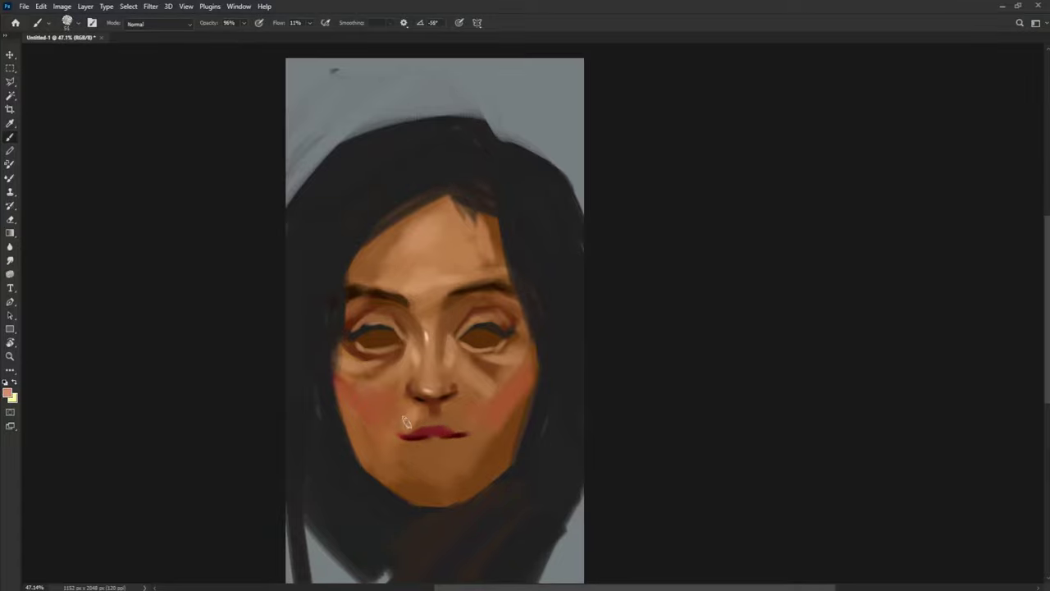
{"action": "left_click", "coordinate": [471, 397], "text": "alt"}
{"action": "left_click", "coordinate": [447, 420], "text": "alt"}
{"action": "left_click", "coordinate": [438, 421], "text": "alt"}
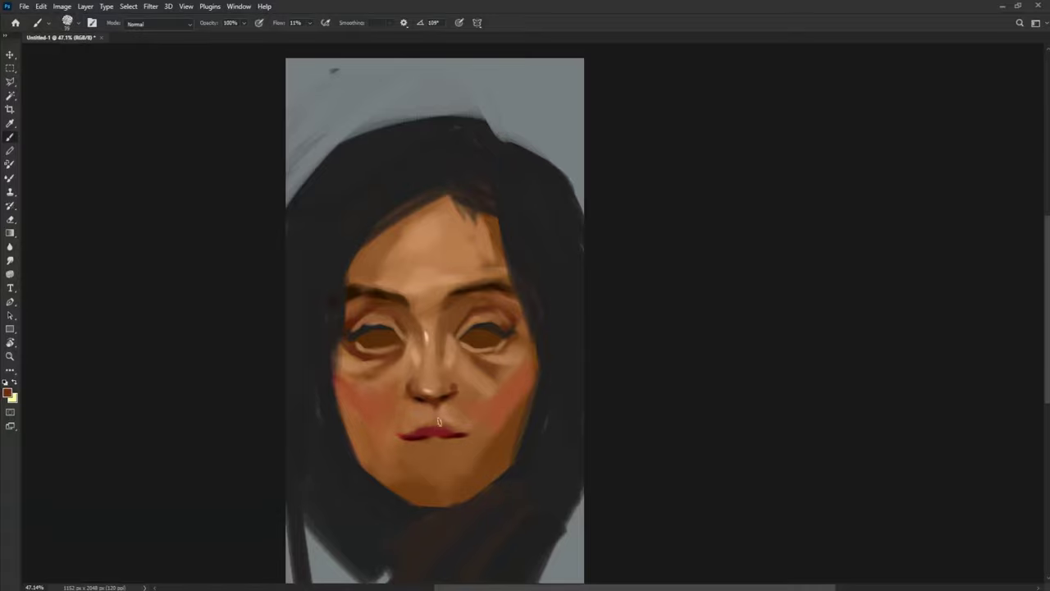
{"action": "left_click", "coordinate": [417, 434], "text": "alt"}
{"action": "left_click_drag", "start_coordinate": [417, 434], "coordinate": [459, 435]}
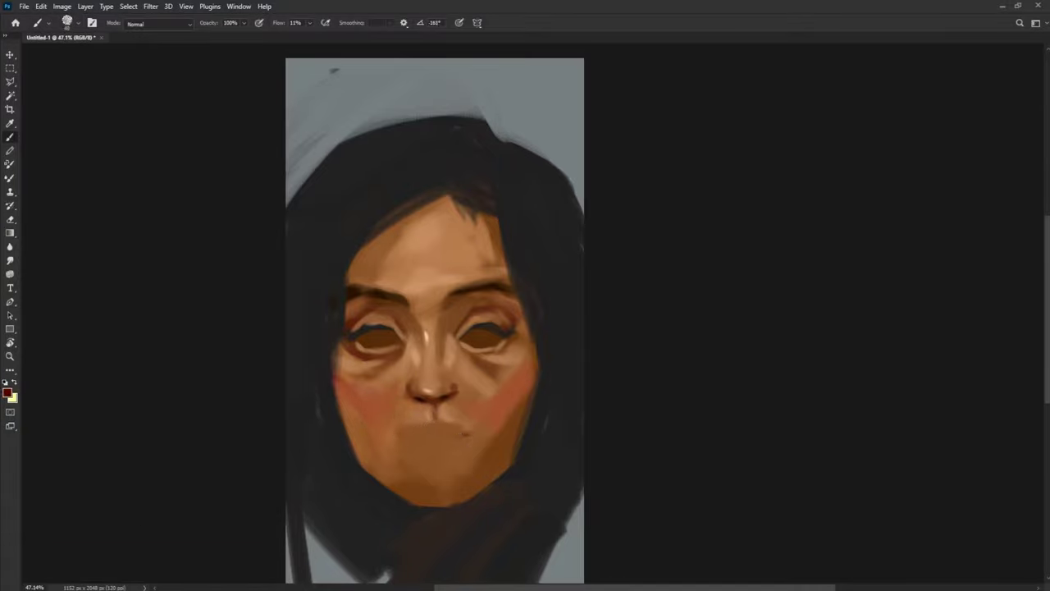
Paint a fuller dark red upper lip and blend the skin around the mouth and cheek at 100% brush opacity.
{"action": "mouse_move", "coordinate": [454, 429]}
{"action": "left_mouse_down"}
{"action": "mouse_move", "coordinate": [410, 428]}
{"action": "mouse_move", "coordinate": [456, 430]}
{"action": "left_mouse_up"}
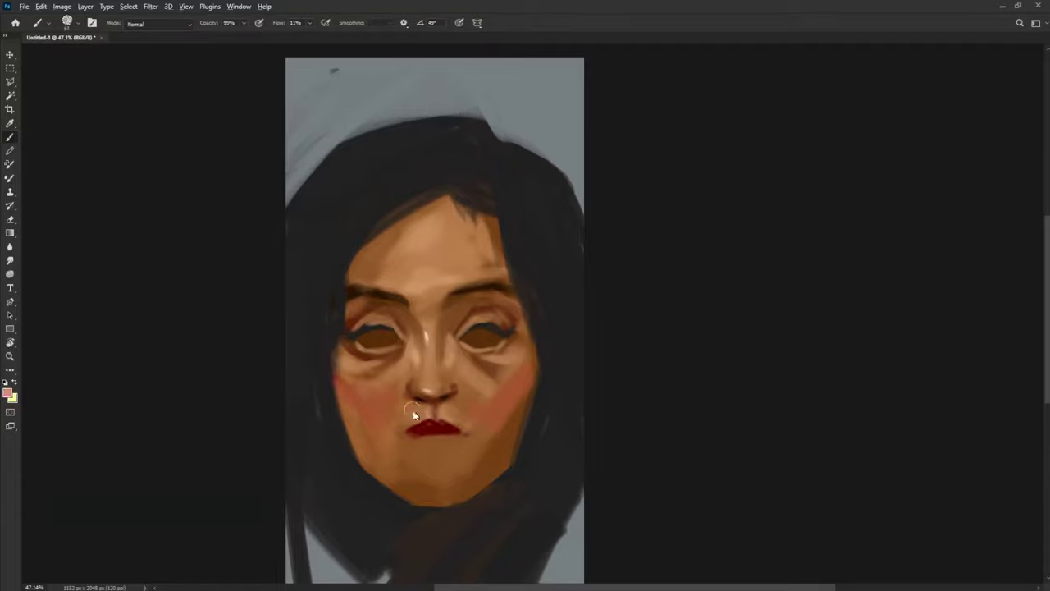
{"action": "key", "text": "0"}
{"action": "left_click", "coordinate": [397, 434], "text": "alt"}
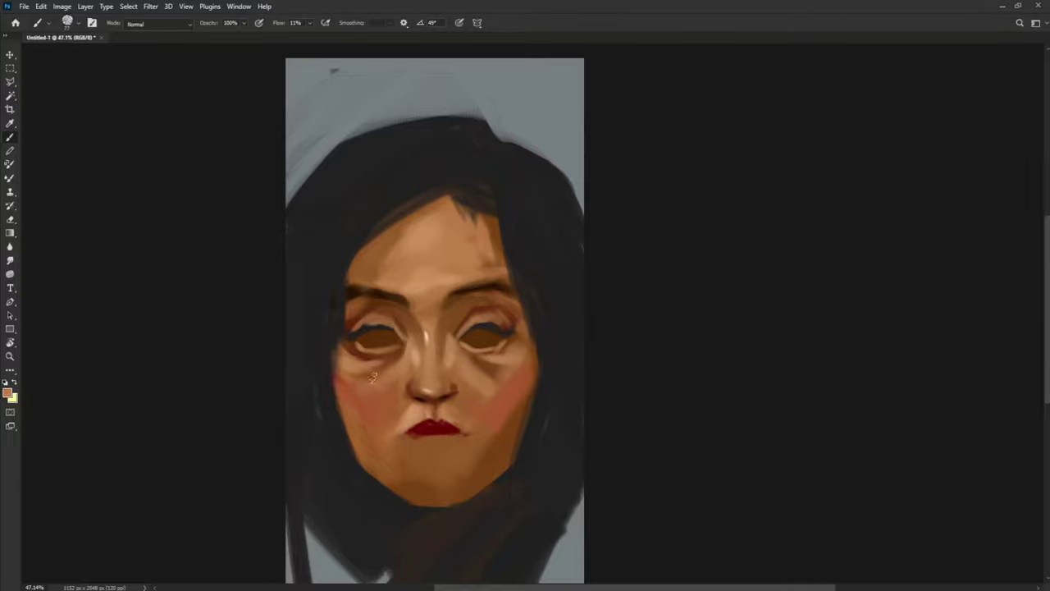
{"action": "key", "text": "shift+Right"}
{"action": "key", "text": "shift+Right"}
{"action": "key", "text": "shift+Right"}
{"action": "key", "text": "shift+Right"}
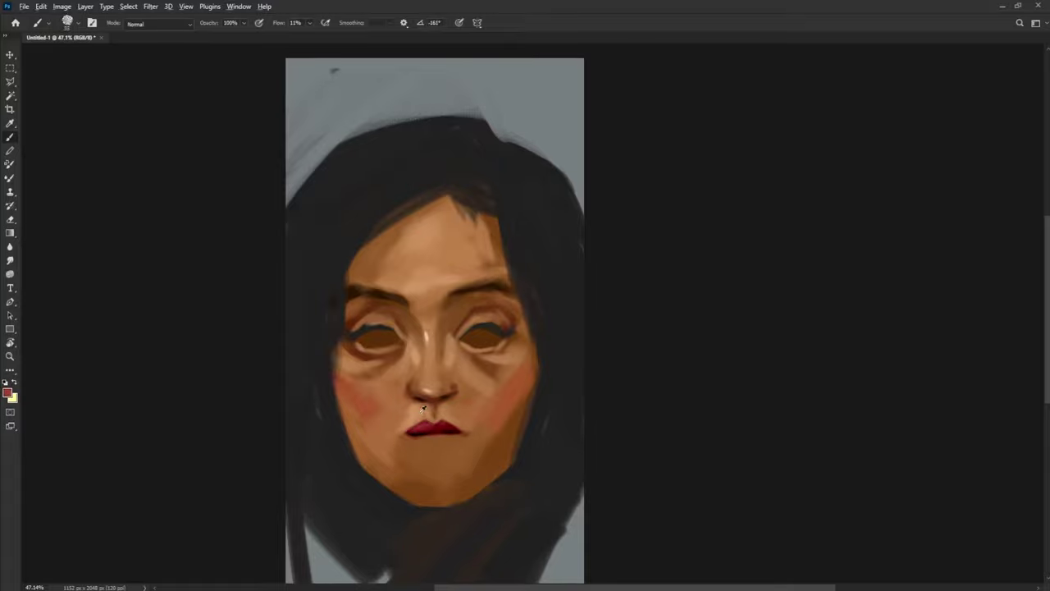
{"action": "mouse_move", "coordinate": [402, 433]}
{"action": "left_mouse_down"}
{"action": "mouse_move", "coordinate": [420, 433]}
{"action": "mouse_move", "coordinate": [382, 394]}
{"action": "left_mouse_up"}
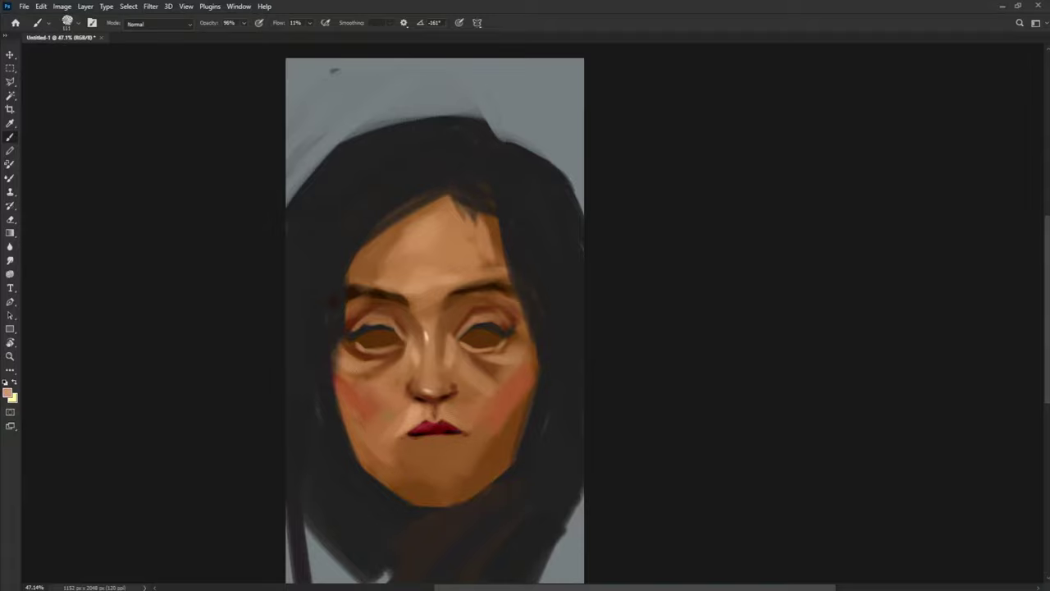
Refine the nose and brow area with sampled skin tones and bring the dark hair in along the sides of the face.
{"action": "left_click", "coordinate": [519, 363], "text": "alt"}
{"action": "left_click_drag", "start_coordinate": [441, 345], "coordinate": [447, 295]}
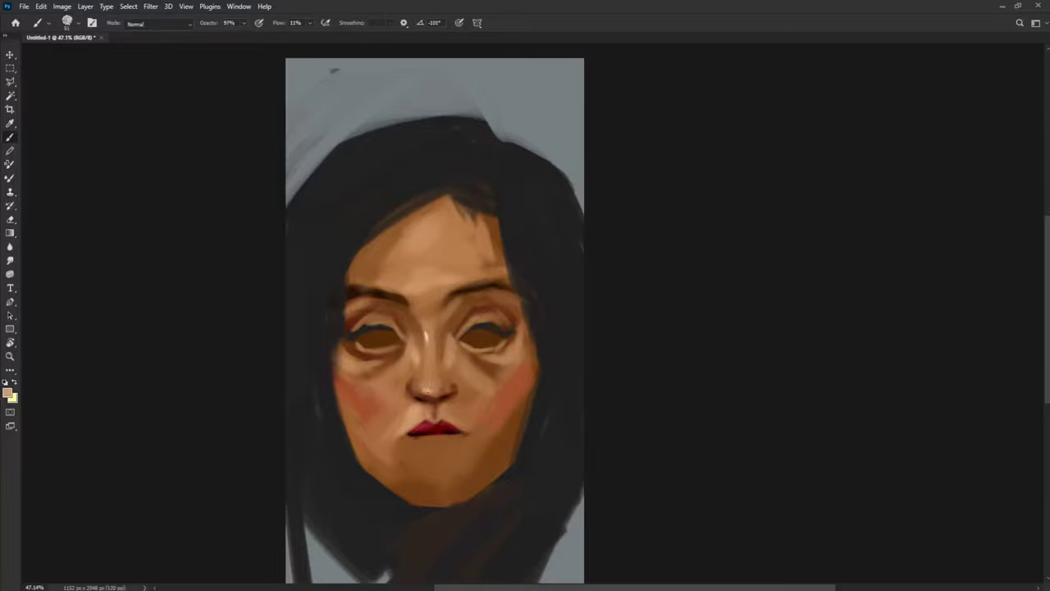
{"action": "left_click", "coordinate": [478, 390], "text": "alt"}
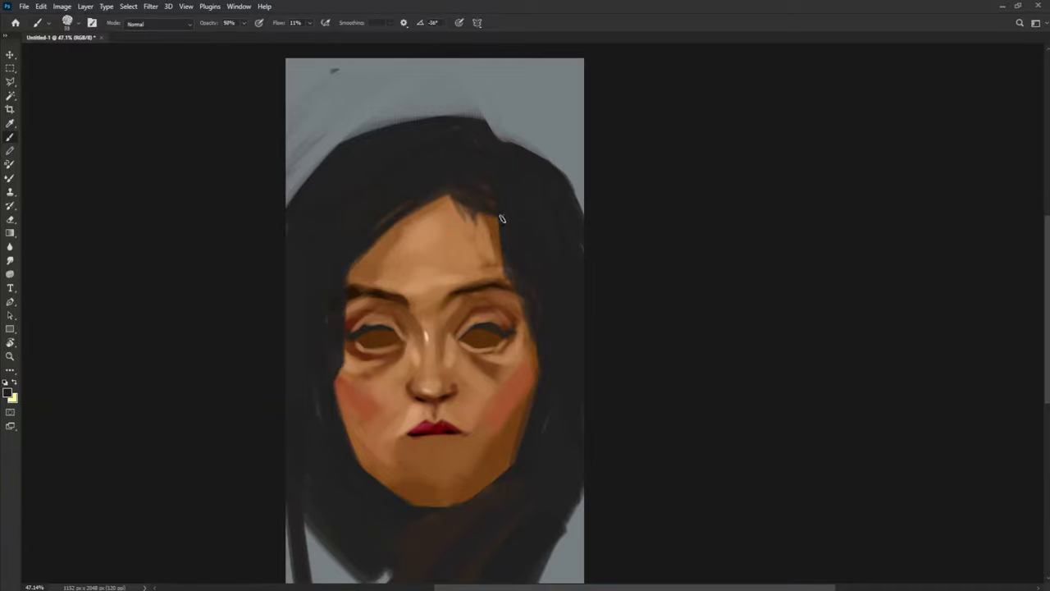
{"action": "mouse_move", "coordinate": [516, 292]}
{"action": "left_mouse_down"}
{"action": "mouse_move", "coordinate": [527, 363]}
{"action": "mouse_move", "coordinate": [526, 315]}
{"action": "mouse_move", "coordinate": [536, 353]}
{"action": "mouse_move", "coordinate": [527, 414]}
{"action": "left_mouse_up"}
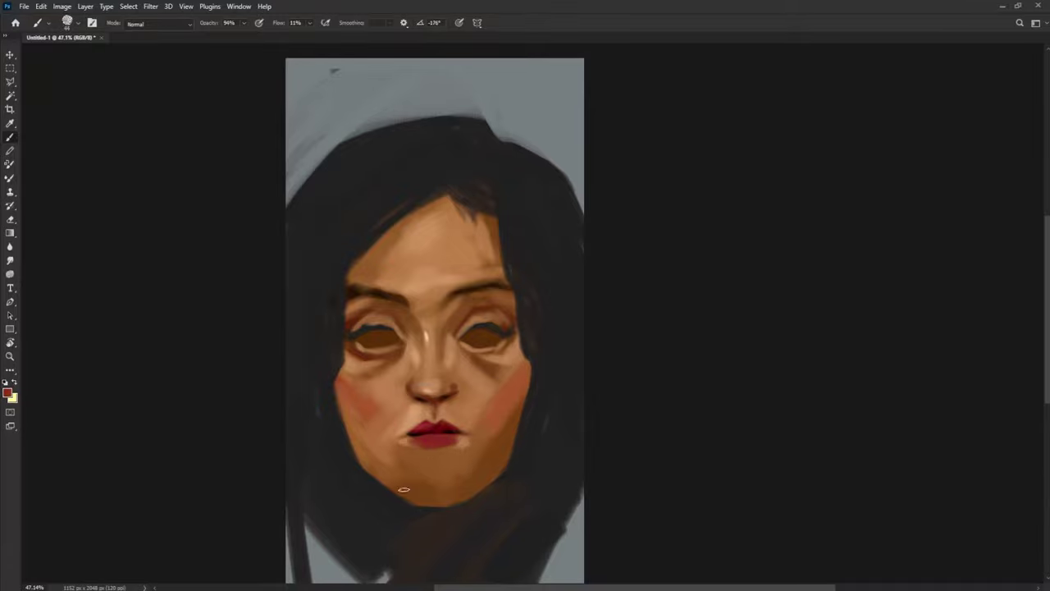
Define the lip corners and the shadow under the red lower lip, and trim the jaw and chin with dark hair colour.
{"action": "left_click", "coordinate": [400, 447], "text": "alt"}
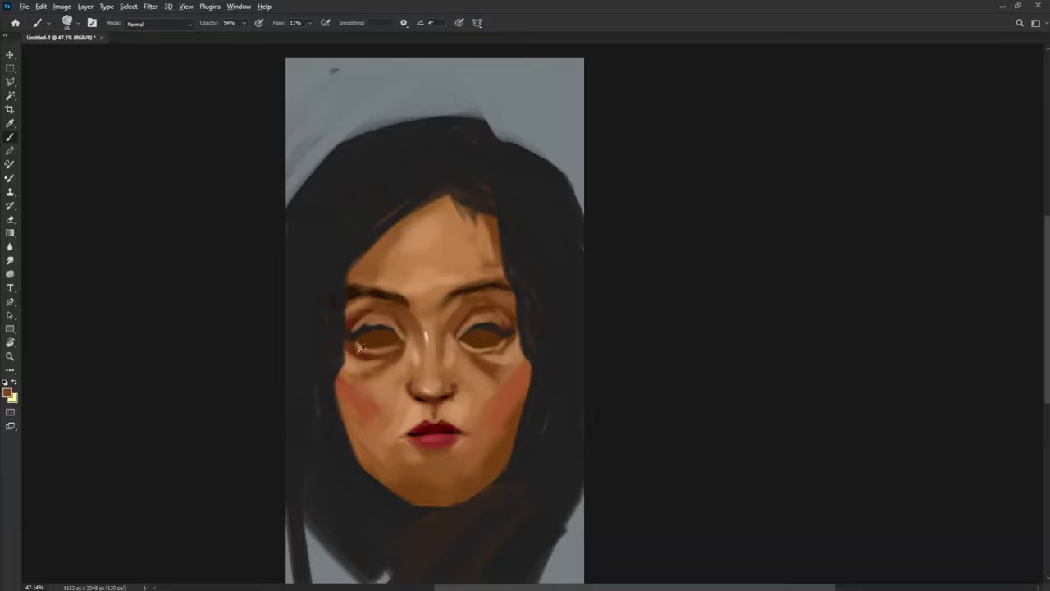
{"action": "left_click_drag", "start_coordinate": [446, 457], "coordinate": [464, 439]}
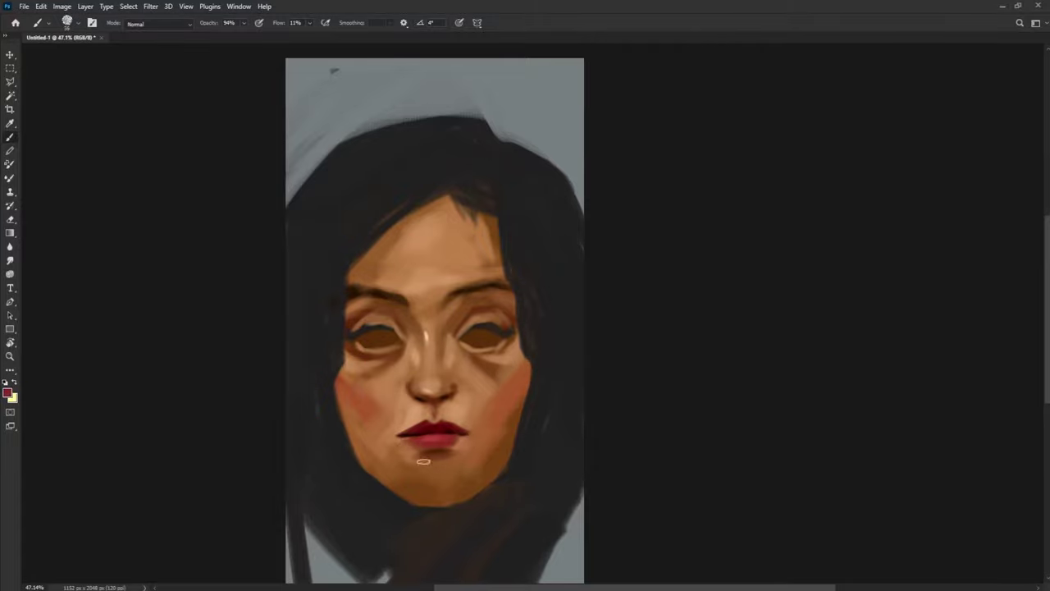
{"action": "mouse_move", "coordinate": [333, 391]}
{"action": "left_mouse_down"}
{"action": "mouse_move", "coordinate": [374, 488]}
{"action": "mouse_move", "coordinate": [396, 486]}
{"action": "mouse_move", "coordinate": [365, 466]}
{"action": "mouse_move", "coordinate": [424, 515]}
{"action": "mouse_move", "coordinate": [416, 502]}
{"action": "mouse_move", "coordinate": [483, 487]}
{"action": "mouse_move", "coordinate": [508, 450]}
{"action": "left_mouse_up"}
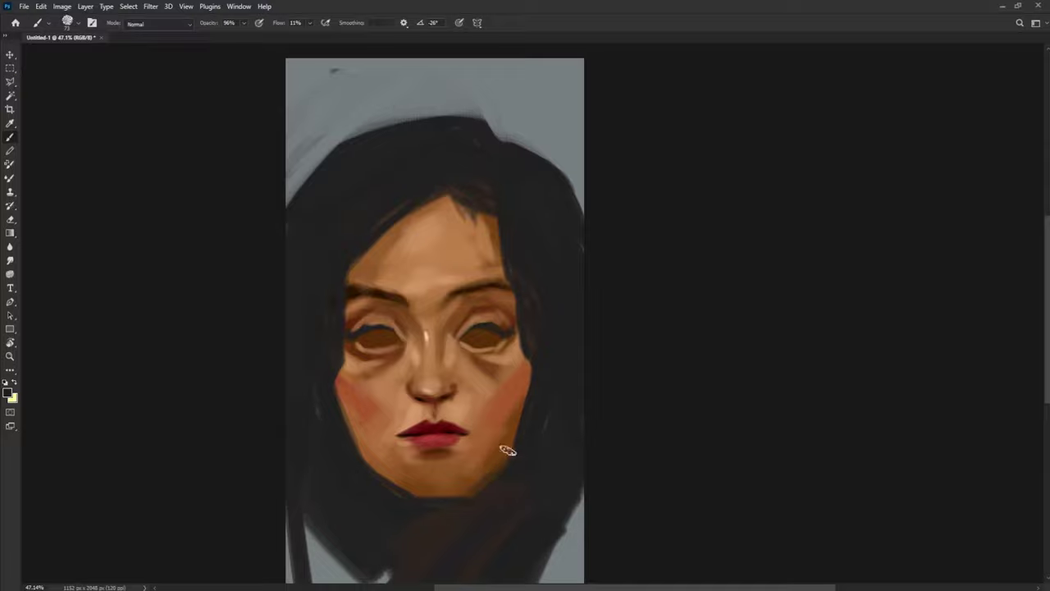
Blend sampled skin tones along the jaw and model the chin with a light highlight at its centre.
{"action": "left_click", "coordinate": [520, 378], "text": "alt"}
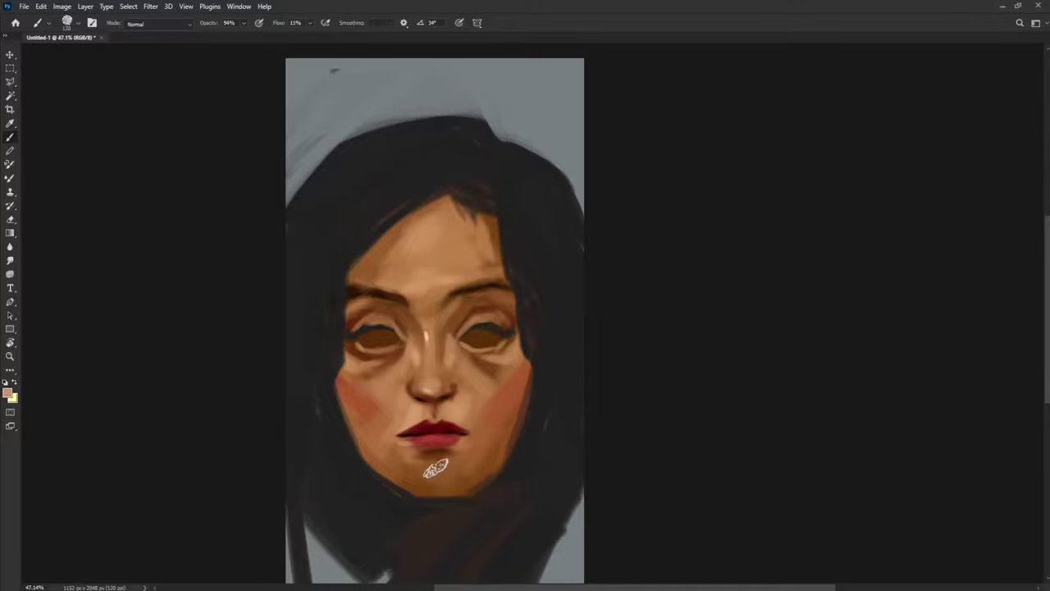
{"action": "left_click_drag", "start_coordinate": [436, 467], "coordinate": [450, 482]}
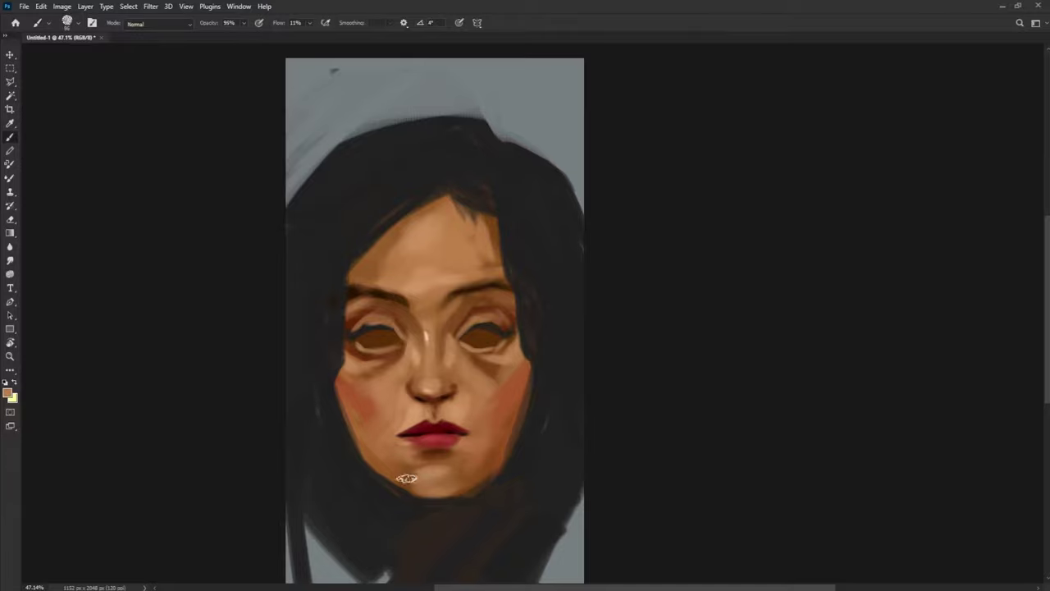
{"action": "mouse_move", "coordinate": [405, 478]}
{"action": "left_mouse_down"}
{"action": "mouse_move", "coordinate": [443, 467]}
{"action": "mouse_move", "coordinate": [472, 480]}
{"action": "left_mouse_up"}
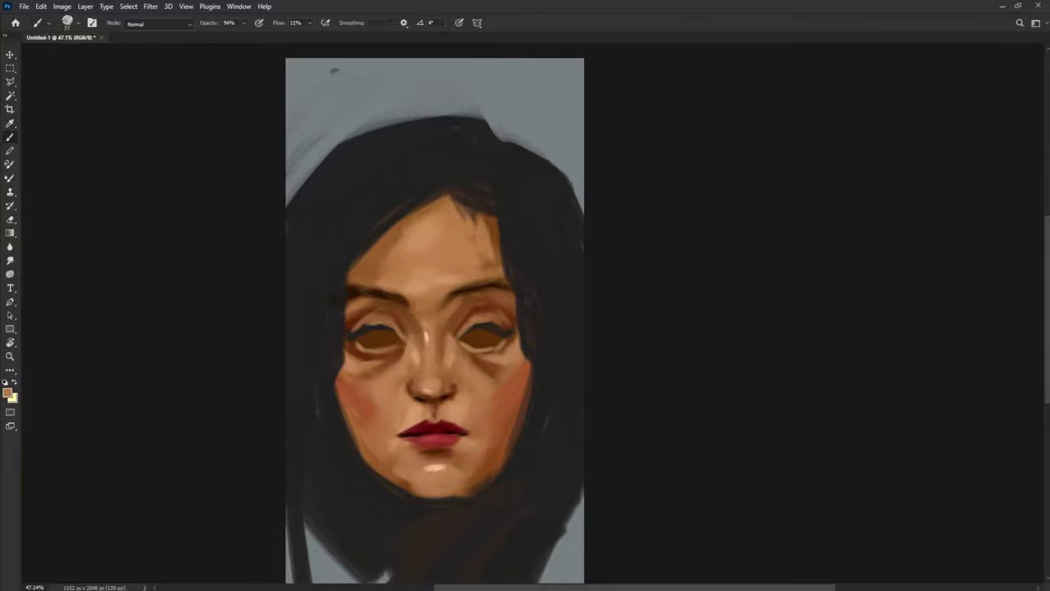
Fill both eye sockets with light eyeballs and paint brown irises with dark pupils.
{"action": "left_click_drag", "start_coordinate": [361, 340], "coordinate": [396, 342]}
{"action": "left_click_drag", "start_coordinate": [465, 335], "coordinate": [498, 336]}
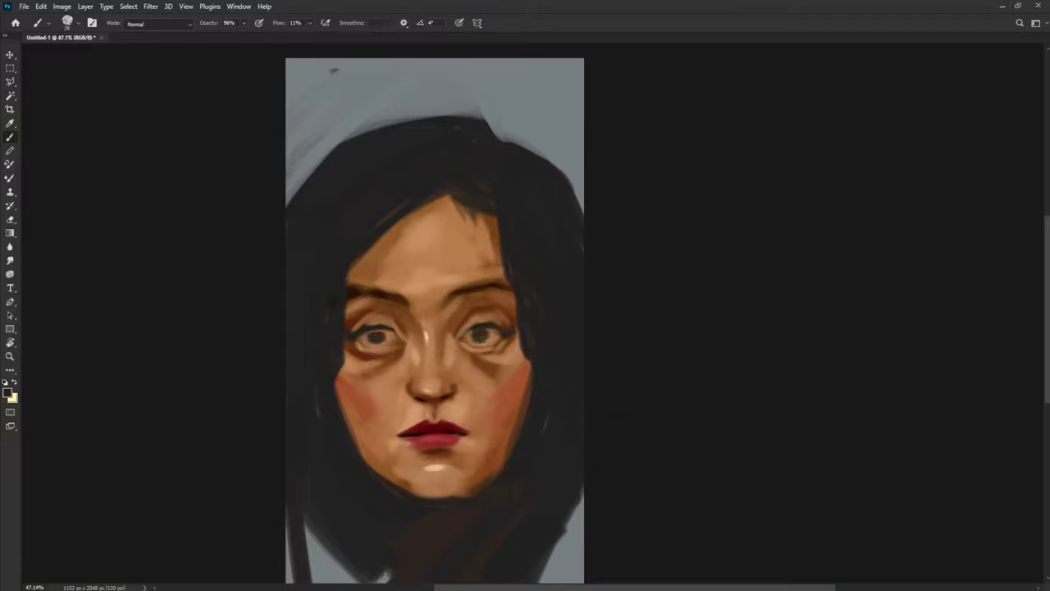
{"action": "left_click", "coordinate": [492, 329], "text": "alt"}
{"action": "left_click", "coordinate": [481, 335], "text": "alt"}
Sketch loose dark hair strands around the crown and along the lower hair ends on both sides.
{"action": "left_click_drag", "start_coordinate": [304, 176], "coordinate": [427, 102]}
{"action": "left_click_drag", "start_coordinate": [361, 132], "coordinate": [461, 103]}
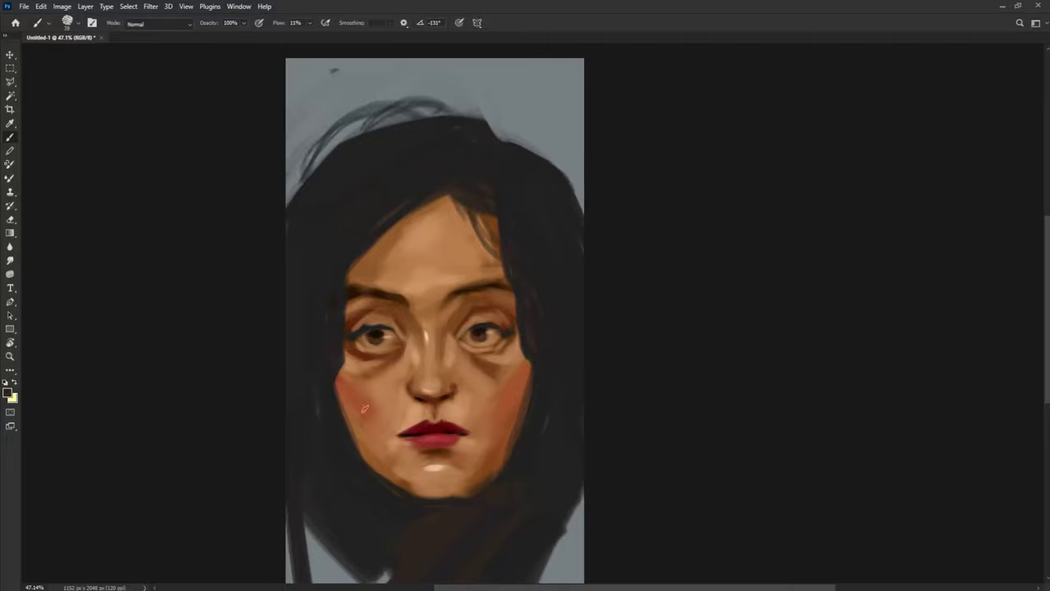
{"action": "left_click_drag", "start_coordinate": [301, 516], "coordinate": [363, 572]}
{"action": "left_click_drag", "start_coordinate": [581, 482], "coordinate": [547, 574]}
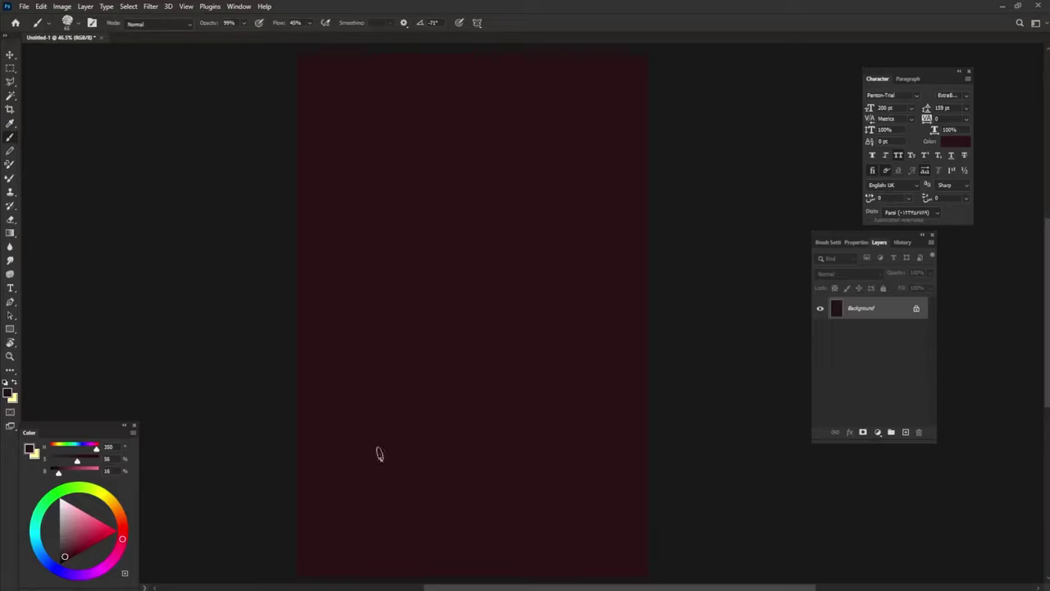
Block in an orange side-profile head and neck on the dark maroon canvas and carve the forehead, nose and lips with background colour.
{"action": "mouse_move", "coordinate": [295, 246]}
{"action": "left_mouse_down"}
{"action": "mouse_move", "coordinate": [493, 112]}
{"action": "mouse_move", "coordinate": [562, 202]}
{"action": "mouse_move", "coordinate": [621, 413]}
{"action": "mouse_move", "coordinate": [602, 511]}
{"action": "mouse_move", "coordinate": [540, 543]}
{"action": "left_mouse_up"}
{"action": "mouse_move", "coordinate": [391, 520]}
{"action": "left_mouse_down"}
{"action": "mouse_move", "coordinate": [603, 537]}
{"action": "mouse_move", "coordinate": [575, 196]}
{"action": "mouse_move", "coordinate": [345, 156]}
{"action": "mouse_move", "coordinate": [349, 486]}
{"action": "mouse_move", "coordinate": [436, 488]}
{"action": "mouse_move", "coordinate": [340, 445]}
{"action": "mouse_move", "coordinate": [344, 492]}
{"action": "left_mouse_up"}
{"action": "left_click", "coordinate": [615, 256], "text": "alt"}
{"action": "mouse_move", "coordinate": [615, 256]}
{"action": "left_mouse_down"}
{"action": "mouse_move", "coordinate": [627, 322]}
{"action": "mouse_move", "coordinate": [617, 340]}
{"action": "mouse_move", "coordinate": [641, 427]}
{"action": "left_mouse_up"}
{"action": "left_click", "coordinate": [607, 361], "text": "alt"}
{"action": "left_click", "coordinate": [625, 352], "text": "alt"}
{"action": "left_click", "coordinate": [605, 403], "text": "alt"}
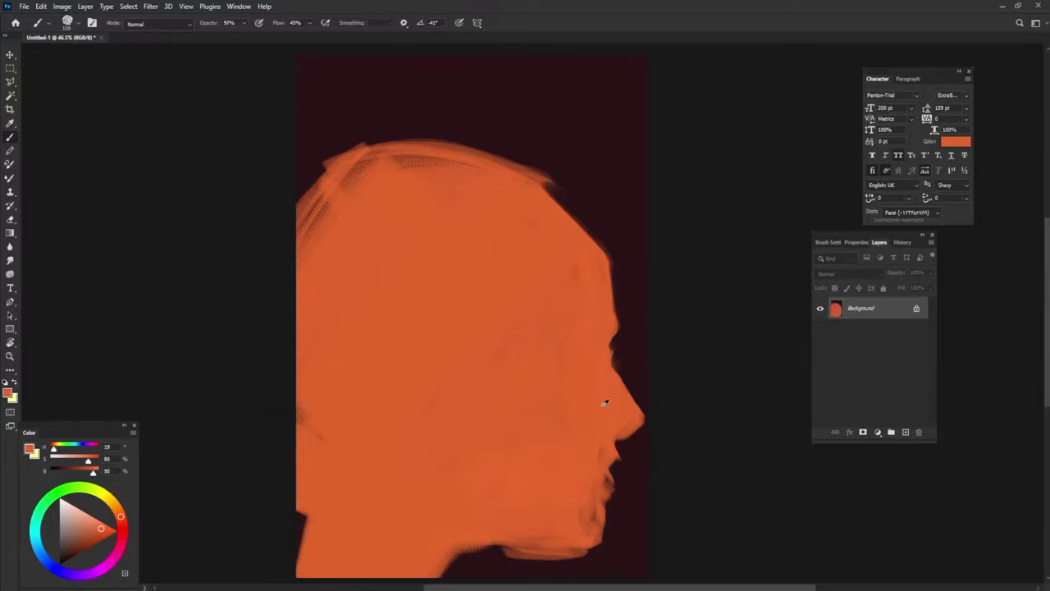
Outline the hairline from forehead to nape in dark colour and fill the hair mass and neck shadow with deep red.
{"action": "left_click", "coordinate": [539, 204], "text": "alt"}
{"action": "mouse_move", "coordinate": [564, 211]}
{"action": "left_mouse_down"}
{"action": "mouse_move", "coordinate": [508, 297]}
{"action": "mouse_move", "coordinate": [300, 516]}
{"action": "left_mouse_up"}
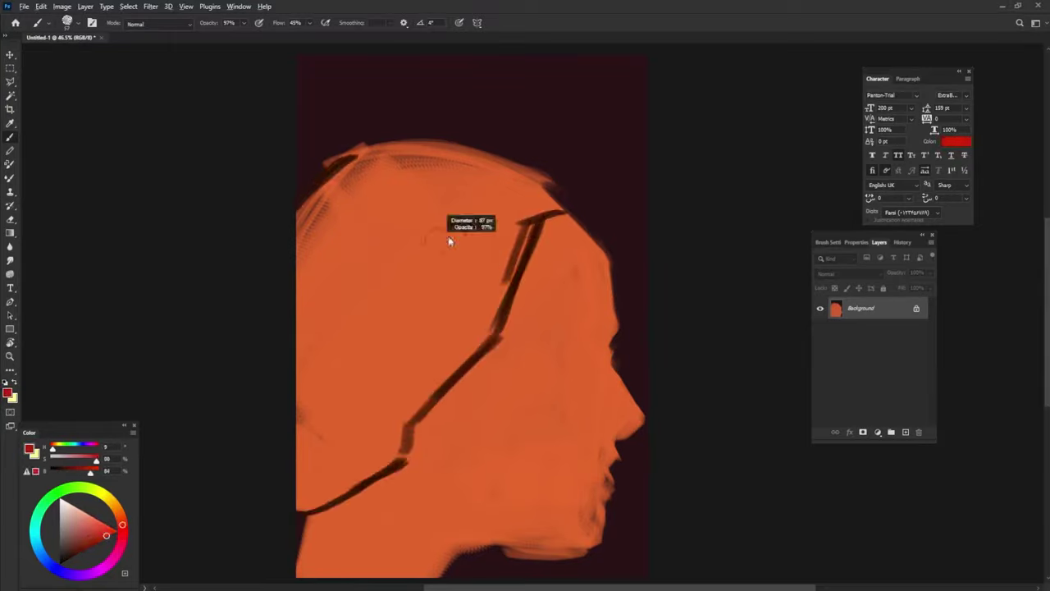
{"action": "mouse_move", "coordinate": [446, 222]}
{"action": "left_mouse_down"}
{"action": "mouse_move", "coordinate": [351, 218]}
{"action": "mouse_move", "coordinate": [361, 484]}
{"action": "left_mouse_up"}
{"action": "mouse_move", "coordinate": [535, 306]}
{"action": "left_mouse_down"}
{"action": "mouse_move", "coordinate": [550, 317]}
{"action": "mouse_move", "coordinate": [487, 468]}
{"action": "mouse_move", "coordinate": [399, 487]}
{"action": "mouse_move", "coordinate": [299, 568]}
{"action": "left_mouse_up"}
{"action": "key", "text": "ctrl+z"}
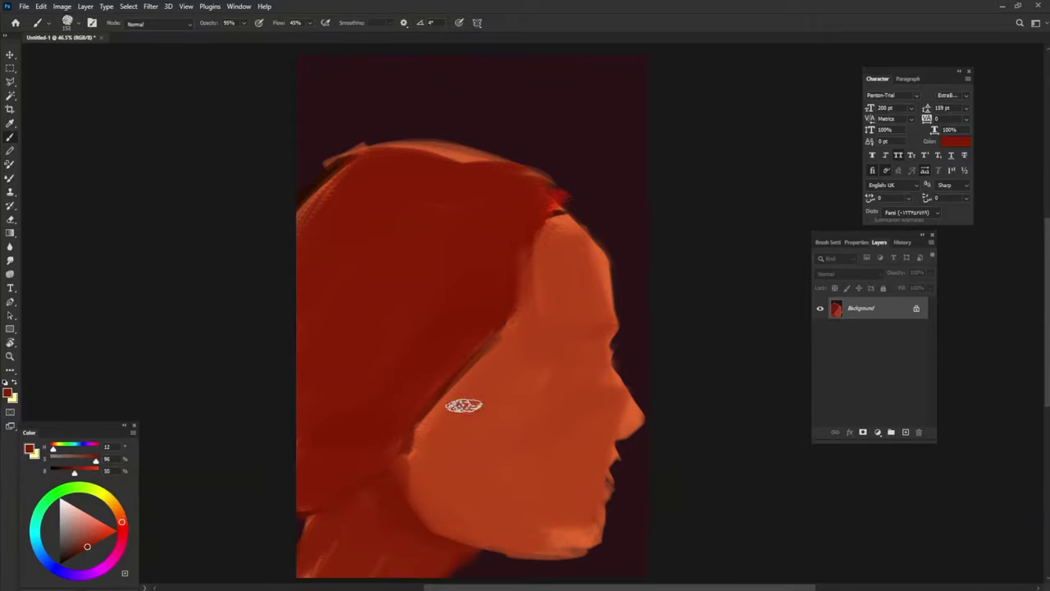
Darken the hair mass, trim the crown with the background colour and shape the dark hairline beside the forehead.
{"action": "left_click", "coordinate": [462, 403], "text": "alt"}
{"action": "mouse_move", "coordinate": [462, 403]}
{"action": "left_mouse_down"}
{"action": "mouse_move", "coordinate": [510, 455]}
{"action": "mouse_move", "coordinate": [487, 426]}
{"action": "left_mouse_up"}
{"action": "mouse_move", "coordinate": [276, 410]}
{"action": "left_mouse_down"}
{"action": "mouse_move", "coordinate": [326, 261]}
{"action": "mouse_move", "coordinate": [293, 339]}
{"action": "mouse_move", "coordinate": [338, 388]}
{"action": "mouse_move", "coordinate": [520, 229]}
{"action": "mouse_move", "coordinate": [474, 210]}
{"action": "mouse_move", "coordinate": [461, 352]}
{"action": "mouse_move", "coordinate": [391, 441]}
{"action": "mouse_move", "coordinate": [344, 385]}
{"action": "mouse_move", "coordinate": [394, 388]}
{"action": "mouse_move", "coordinate": [550, 225]}
{"action": "mouse_move", "coordinate": [535, 342]}
{"action": "left_mouse_up"}
{"action": "left_click", "coordinate": [403, 227], "text": "alt"}
{"action": "mouse_move", "coordinate": [403, 227]}
{"action": "left_mouse_down"}
{"action": "mouse_move", "coordinate": [460, 226]}
{"action": "mouse_move", "coordinate": [373, 216]}
{"action": "mouse_move", "coordinate": [436, 130]}
{"action": "left_mouse_up"}
{"action": "left_click", "coordinate": [539, 164], "text": "alt"}
{"action": "mouse_move", "coordinate": [539, 164]}
{"action": "left_mouse_down"}
{"action": "mouse_move", "coordinate": [516, 298]}
{"action": "mouse_move", "coordinate": [563, 307]}
{"action": "left_mouse_up"}
Paint the dark eyebrow and eye socket, lighten the forehead, and add a diagonal shadow beneath the cheekbone.
{"action": "left_click", "coordinate": [572, 247], "text": "alt"}
{"action": "mouse_move", "coordinate": [572, 248]}
{"action": "left_mouse_down"}
{"action": "mouse_move", "coordinate": [541, 373]}
{"action": "mouse_move", "coordinate": [577, 368]}
{"action": "mouse_move", "coordinate": [535, 356]}
{"action": "mouse_move", "coordinate": [590, 361]}
{"action": "left_mouse_up"}
{"action": "left_click", "coordinate": [534, 326], "text": "alt"}
{"action": "mouse_move", "coordinate": [529, 370]}
{"action": "left_mouse_down"}
{"action": "mouse_move", "coordinate": [574, 403]}
{"action": "mouse_move", "coordinate": [591, 385]}
{"action": "left_mouse_up"}
{"action": "left_click", "coordinate": [450, 429], "text": "alt"}
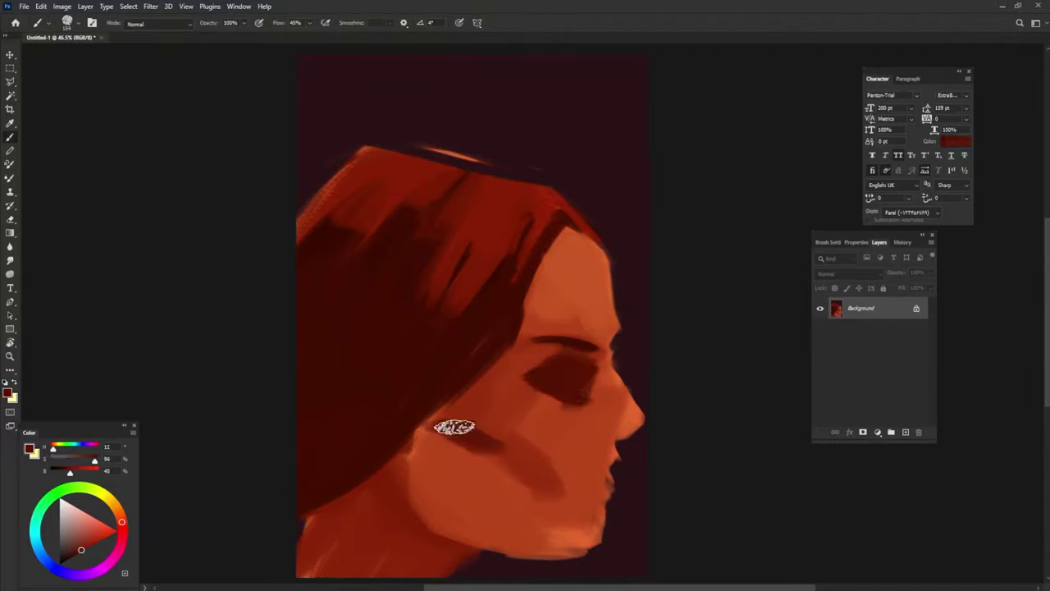
{"action": "mouse_move", "coordinate": [450, 429]}
{"action": "left_mouse_down"}
{"action": "mouse_move", "coordinate": [499, 444]}
{"action": "mouse_move", "coordinate": [553, 495]}
{"action": "left_mouse_up"}
{"action": "left_click", "coordinate": [588, 325], "text": "alt"}
Close the profile painting and set up a portrait-format canvas filled with brick red for another head study.
{"action": "key", "text": "ctrl+w"}
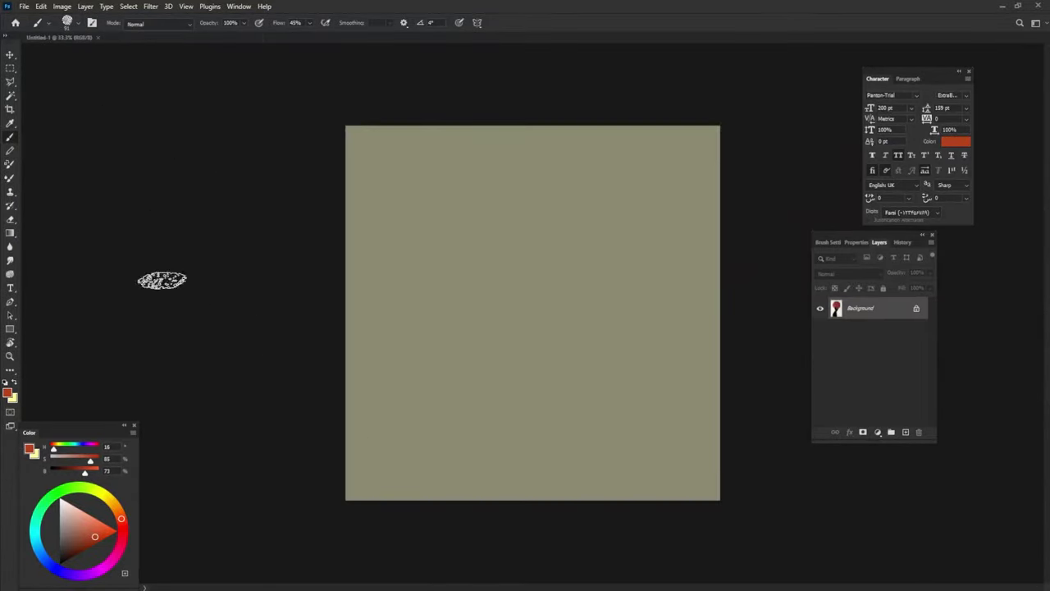
{"action": "key", "text": "c"}
{"action": "key", "text": "Return"}
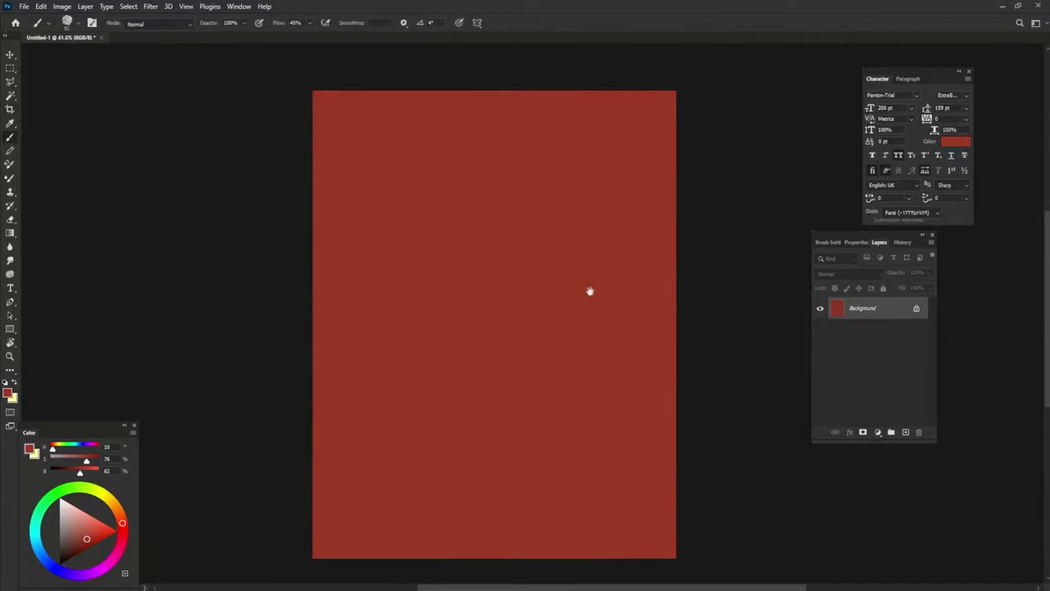
{"action": "key", "text": "b"}
Block in a dark maroon three-quarter head and neck silhouette, and add a reddish-brown plane for the upper face.
{"action": "mouse_move", "coordinate": [312, 558]}
{"action": "left_mouse_down"}
{"action": "mouse_move", "coordinate": [366, 492]}
{"action": "mouse_move", "coordinate": [402, 413]}
{"action": "mouse_move", "coordinate": [340, 178]}
{"action": "mouse_move", "coordinate": [626, 274]}
{"action": "mouse_move", "coordinate": [604, 225]}
{"action": "mouse_move", "coordinate": [522, 546]}
{"action": "mouse_move", "coordinate": [344, 533]}
{"action": "left_mouse_up"}
{"action": "mouse_move", "coordinate": [380, 206]}
{"action": "left_mouse_down"}
{"action": "mouse_move", "coordinate": [427, 422]}
{"action": "mouse_move", "coordinate": [380, 520]}
{"action": "mouse_move", "coordinate": [356, 358]}
{"action": "mouse_move", "coordinate": [530, 113]}
{"action": "mouse_move", "coordinate": [556, 207]}
{"action": "left_mouse_up"}
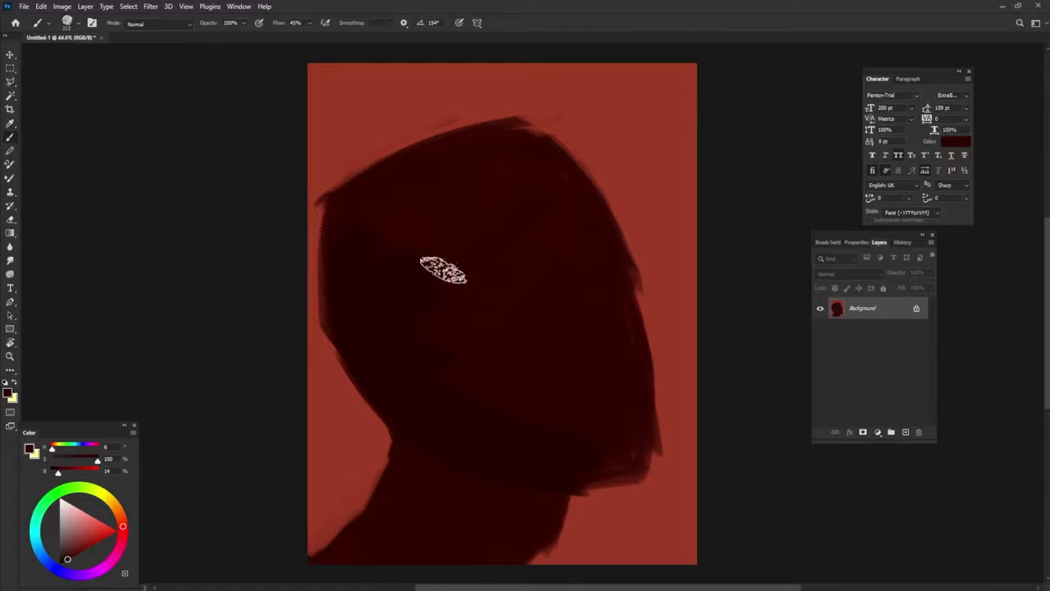
{"action": "left_click", "coordinate": [463, 383], "text": "alt"}
{"action": "left_click", "coordinate": [82, 546]}
{"action": "mouse_move", "coordinate": [476, 242]}
{"action": "left_mouse_down"}
{"action": "mouse_move", "coordinate": [539, 244]}
{"action": "mouse_move", "coordinate": [498, 276]}
{"action": "mouse_move", "coordinate": [585, 265]}
{"action": "mouse_move", "coordinate": [539, 251]}
{"action": "mouse_move", "coordinate": [615, 258]}
{"action": "mouse_move", "coordinate": [466, 302]}
{"action": "left_mouse_up"}
Paint the near-black hair mass from the hairline to the nape and block in a brown ear shape.
{"action": "left_click", "coordinate": [614, 257], "text": "alt"}
{"action": "left_click", "coordinate": [439, 326], "text": "alt"}
{"action": "left_click_drag", "start_coordinate": [440, 218], "coordinate": [430, 318]}
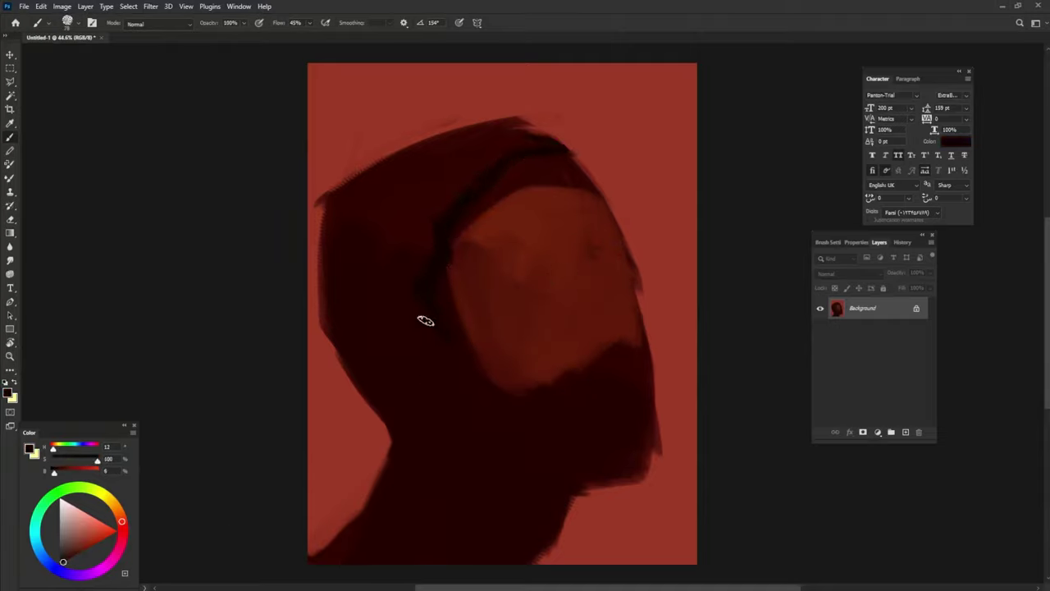
{"action": "mouse_move", "coordinate": [363, 341]}
{"action": "left_mouse_down"}
{"action": "mouse_move", "coordinate": [326, 267]}
{"action": "mouse_move", "coordinate": [386, 265]}
{"action": "left_mouse_up"}
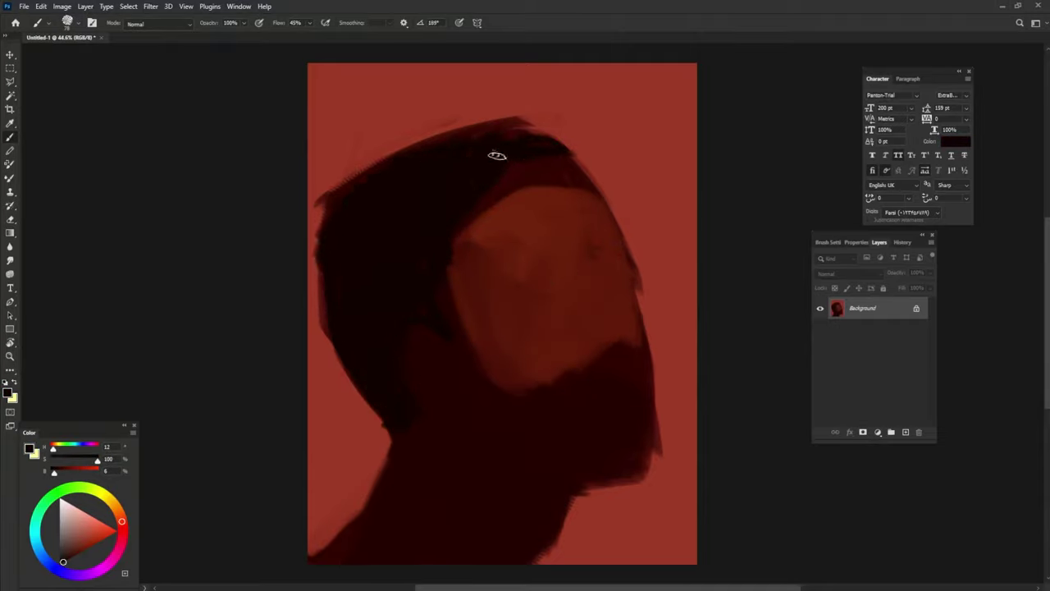
{"action": "left_click_drag", "start_coordinate": [410, 365], "coordinate": [416, 344]}
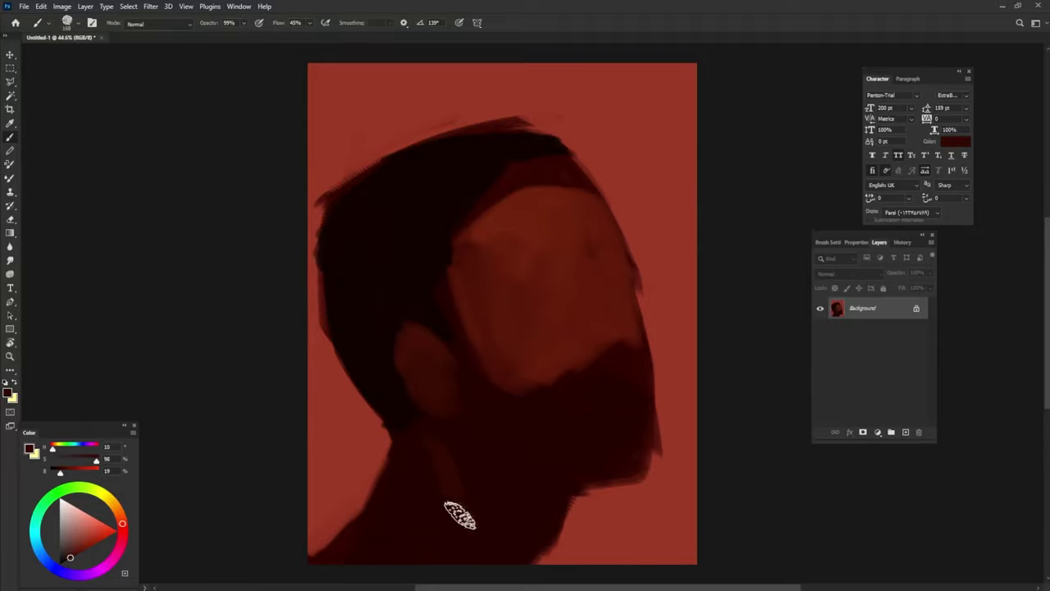
Trim the jaw underside and both neck edges with the sampled brick-red background colour.
{"action": "left_click", "coordinate": [578, 500], "text": "alt"}
{"action": "mouse_move", "coordinate": [579, 501]}
{"action": "left_mouse_down"}
{"action": "mouse_move", "coordinate": [567, 534]}
{"action": "mouse_move", "coordinate": [539, 555]}
{"action": "left_mouse_up"}
{"action": "left_click", "coordinate": [382, 520], "text": "alt"}
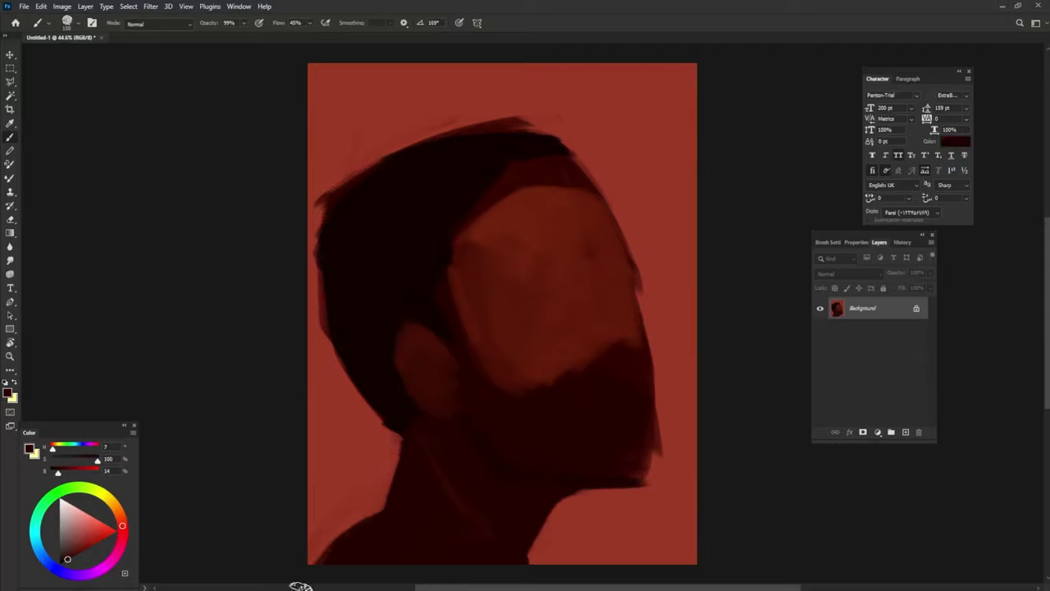
Place dark closed lash lines for both eyes and add lighter accents on the eyelids, nose bridge and nose tip.
{"action": "mouse_move", "coordinate": [556, 327]}
{"action": "left_mouse_down"}
{"action": "mouse_move", "coordinate": [619, 330]}
{"action": "mouse_move", "coordinate": [605, 301]}
{"action": "mouse_move", "coordinate": [510, 304]}
{"action": "mouse_move", "coordinate": [555, 311]}
{"action": "mouse_move", "coordinate": [550, 320]}
{"action": "mouse_move", "coordinate": [637, 293]}
{"action": "mouse_move", "coordinate": [528, 319]}
{"action": "left_mouse_up"}
{"action": "left_click_drag", "start_coordinate": [617, 295], "coordinate": [638, 290]}
{"action": "left_click", "coordinate": [525, 297], "text": "alt"}
{"action": "left_click_drag", "start_coordinate": [502, 291], "coordinate": [536, 300]}
{"action": "left_click", "coordinate": [511, 375], "text": "alt"}
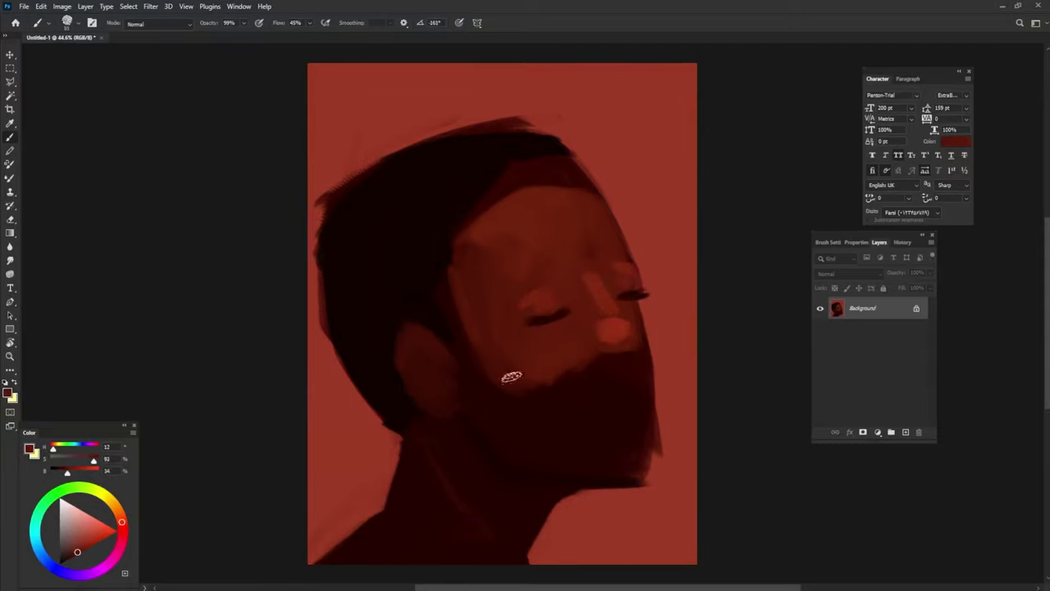
Shape the side of the face and the cheek shadow edge, then paint dark eyebrows above both eyes.
{"action": "mouse_move", "coordinate": [459, 271]}
{"action": "left_mouse_down"}
{"action": "mouse_move", "coordinate": [482, 373]}
{"action": "mouse_move", "coordinate": [462, 355]}
{"action": "mouse_move", "coordinate": [510, 399]}
{"action": "mouse_move", "coordinate": [599, 325]}
{"action": "mouse_move", "coordinate": [604, 358]}
{"action": "mouse_move", "coordinate": [628, 384]}
{"action": "left_mouse_up"}
{"action": "left_click", "coordinate": [605, 339], "text": "alt"}
{"action": "left_click", "coordinate": [552, 313], "text": "alt"}
{"action": "left_click_drag", "start_coordinate": [502, 287], "coordinate": [637, 256]}
{"action": "left_click", "coordinate": [90, 522]}
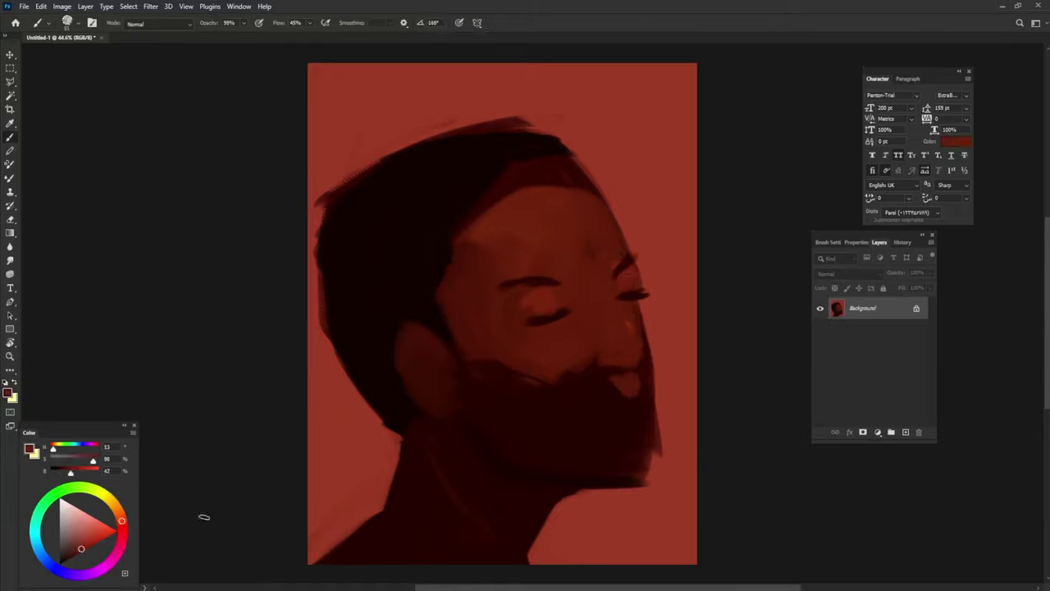
Add a pale pink rim light along the forehead and reduce the crown of the head with background red.
{"action": "left_click_drag", "start_coordinate": [572, 188], "coordinate": [629, 246]}
{"action": "left_click", "coordinate": [595, 164], "text": "alt"}
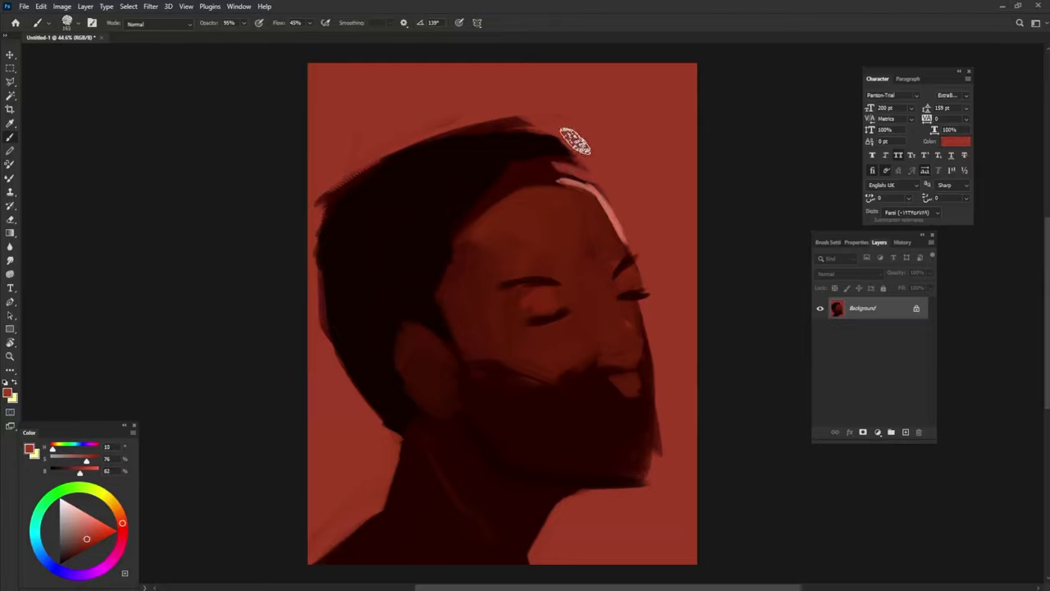
{"action": "left_click_drag", "start_coordinate": [569, 140], "coordinate": [345, 189]}
{"action": "left_click_drag", "start_coordinate": [480, 171], "coordinate": [446, 201]}
{"action": "left_click_drag", "start_coordinate": [393, 168], "coordinate": [533, 157]}
{"action": "left_click_drag", "start_coordinate": [337, 271], "coordinate": [324, 369]}
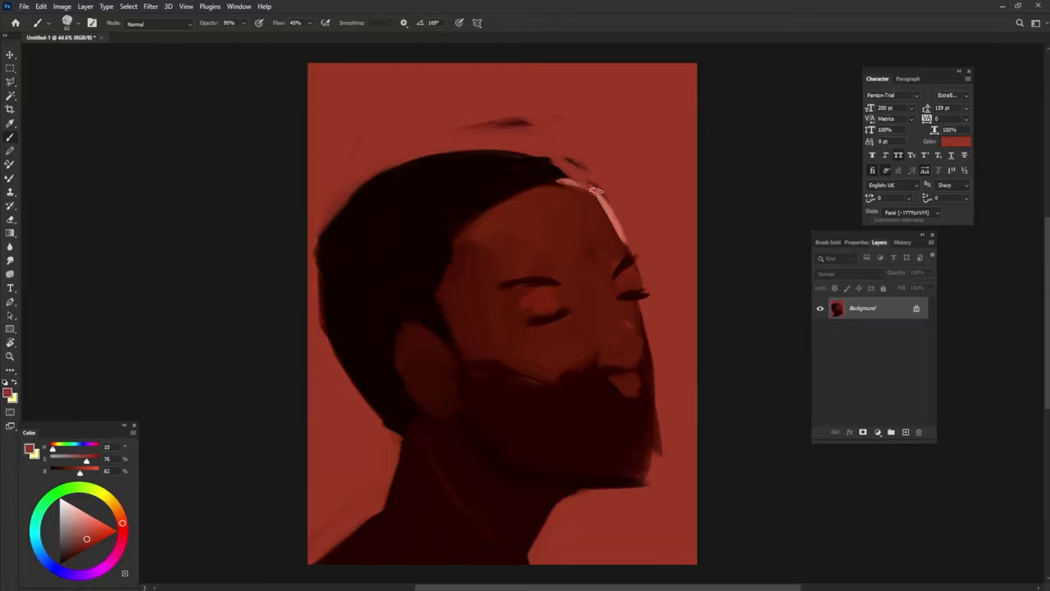
Blend the forehead rim light into the skin and model the forehead with a warmer, lighter orange.
{"action": "left_click", "coordinate": [559, 192], "text": "alt"}
{"action": "left_click_drag", "start_coordinate": [558, 193], "coordinate": [621, 248]}
{"action": "left_click", "coordinate": [502, 239], "text": "alt"}
{"action": "mouse_move", "coordinate": [492, 220]}
{"action": "left_mouse_down"}
{"action": "mouse_move", "coordinate": [501, 239]}
{"action": "mouse_move", "coordinate": [588, 237]}
{"action": "mouse_move", "coordinate": [589, 274]}
{"action": "left_mouse_up"}
{"action": "left_click", "coordinate": [598, 340], "text": "alt"}
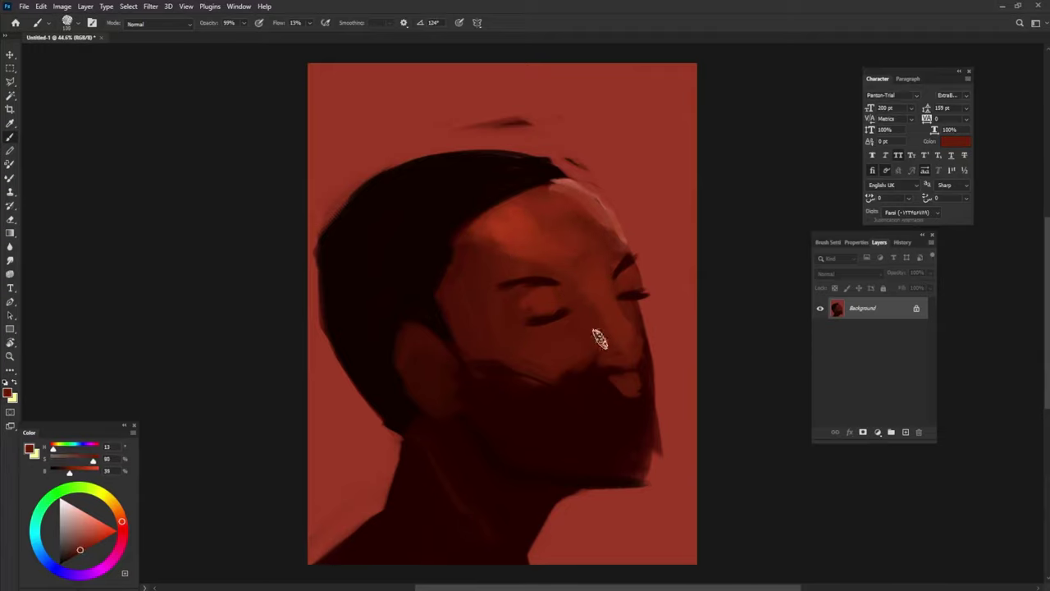
Glaze both eye sockets with saturated red and paint a pale pink rim light down the far cheek to the chin.
{"action": "left_click_drag", "start_coordinate": [574, 324], "coordinate": [544, 320]}
{"action": "left_click_drag", "start_coordinate": [620, 287], "coordinate": [644, 283]}
{"action": "left_click", "coordinate": [628, 262], "text": "alt"}
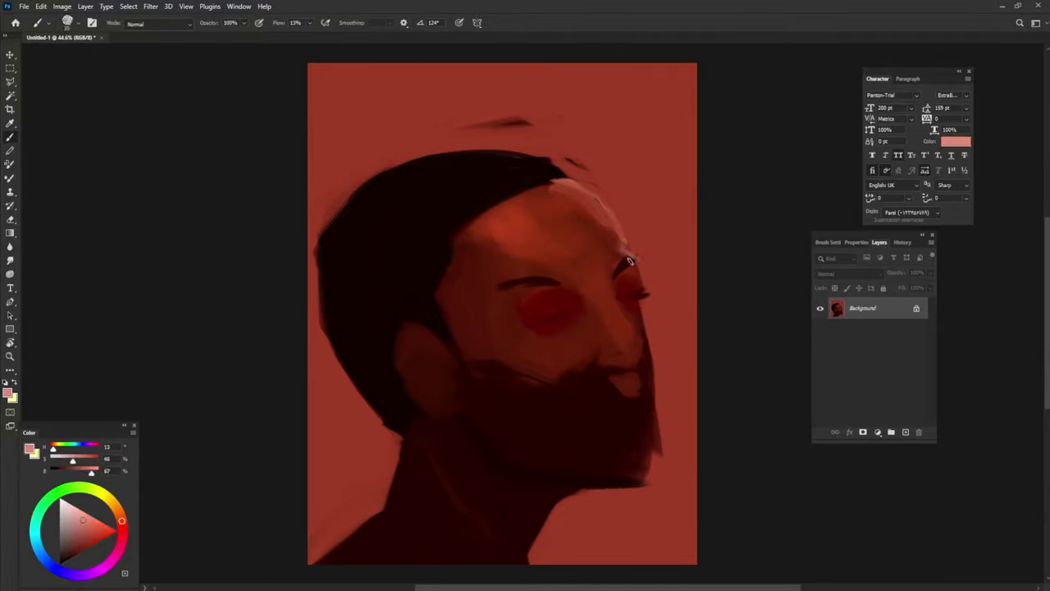
{"action": "left_click", "coordinate": [642, 295], "text": "alt"}
{"action": "mouse_move", "coordinate": [623, 295]}
{"action": "left_mouse_down"}
{"action": "mouse_move", "coordinate": [642, 293]}
{"action": "mouse_move", "coordinate": [657, 443]}
{"action": "mouse_move", "coordinate": [649, 386]}
{"action": "left_mouse_up"}
{"action": "left_click", "coordinate": [630, 332], "text": "alt"}
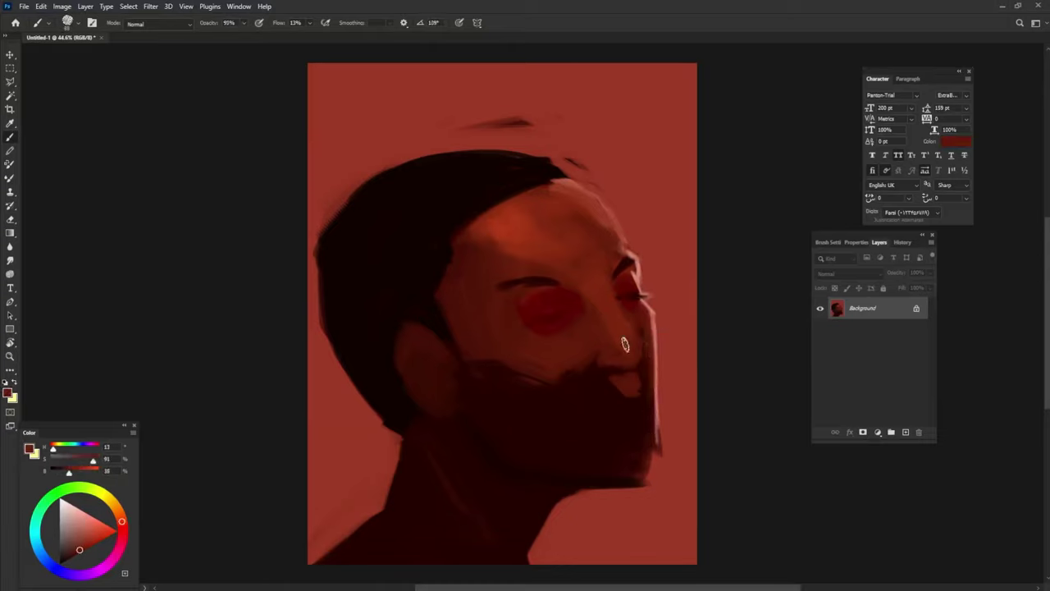
Strengthen the forehead rim light, refine the dark hairline down to the ear, and add an orange highlight under the near eyebrow.
{"action": "left_click", "coordinate": [575, 205], "text": "alt"}
{"action": "mouse_move", "coordinate": [575, 206]}
{"action": "left_mouse_down"}
{"action": "mouse_move", "coordinate": [591, 190]}
{"action": "mouse_move", "coordinate": [522, 179]}
{"action": "mouse_move", "coordinate": [525, 209]}
{"action": "left_mouse_up"}
{"action": "left_click", "coordinate": [566, 172], "text": "alt"}
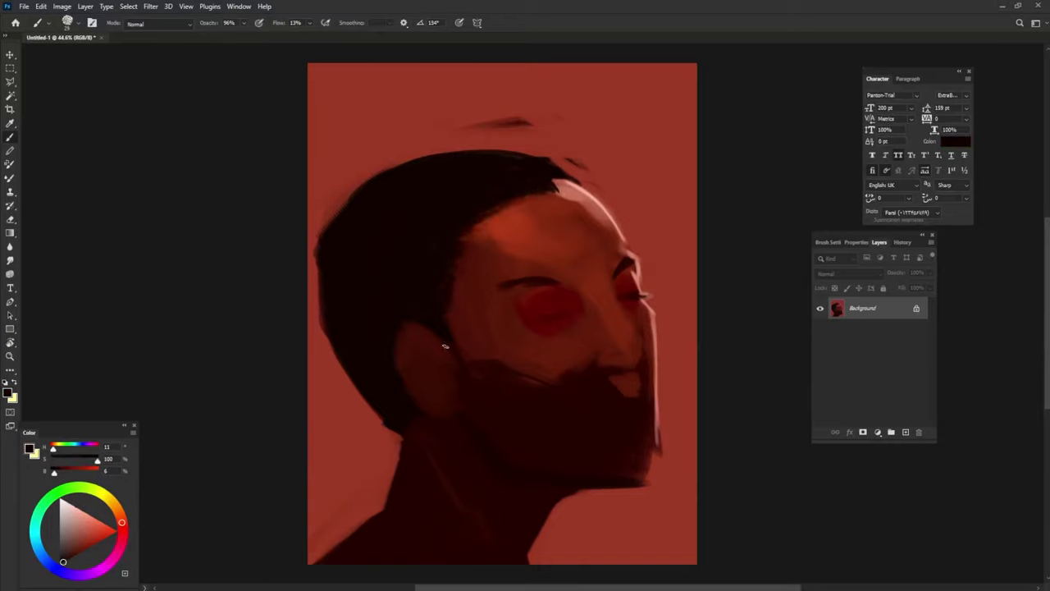
{"action": "left_click", "coordinate": [522, 288], "text": "alt"}
{"action": "left_click_drag", "start_coordinate": [545, 287], "coordinate": [495, 292]}
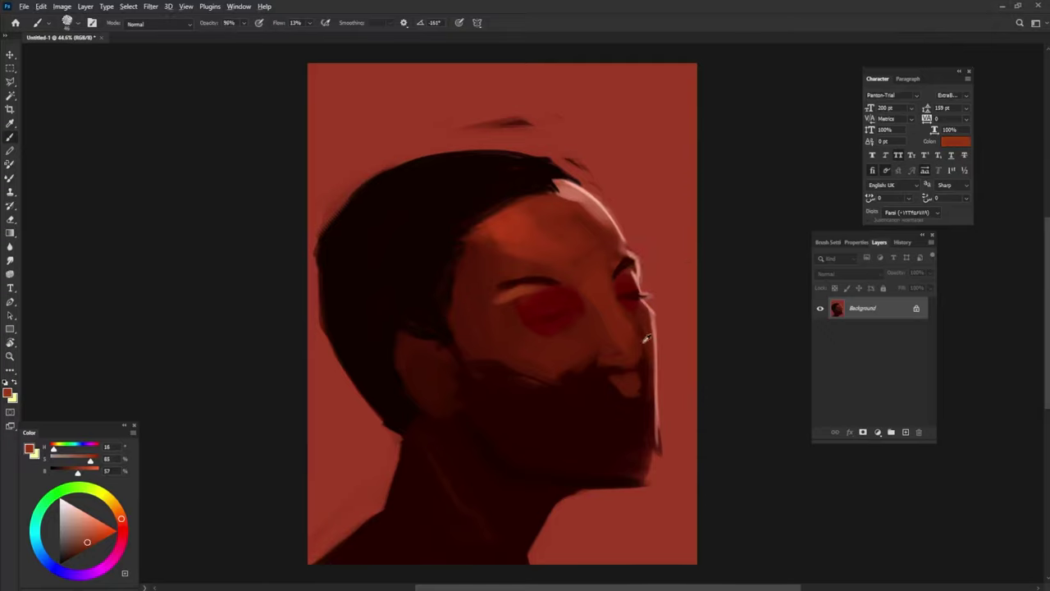
Paint an orange eyelid on the far eye and define the near eye's lash line with dark red.
{"action": "left_click", "coordinate": [630, 273], "text": "alt"}
{"action": "left_click", "coordinate": [626, 286], "text": "alt"}
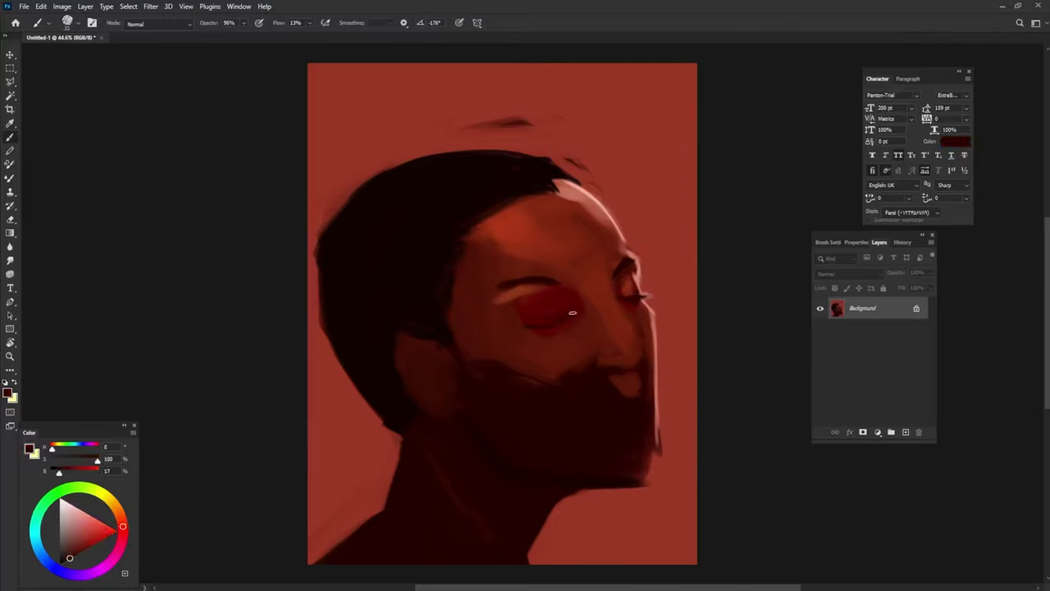
{"action": "left_click", "coordinate": [538, 305], "text": "alt"}
{"action": "mouse_move", "coordinate": [534, 310]}
{"action": "left_mouse_down"}
{"action": "mouse_move", "coordinate": [574, 305]}
{"action": "mouse_move", "coordinate": [584, 326]}
{"action": "left_mouse_up"}
{"action": "left_click", "coordinate": [579, 302], "text": "alt"}
Redraw the near eyebrow with a lower outer tail, lighten the eyelid and shape the inner eye corner.
{"action": "left_click", "coordinate": [542, 288], "text": "alt"}
{"action": "left_click", "coordinate": [516, 288], "text": "alt"}
{"action": "mouse_move", "coordinate": [553, 287]}
{"action": "left_mouse_down"}
{"action": "mouse_move", "coordinate": [498, 297]}
{"action": "mouse_move", "coordinate": [565, 282]}
{"action": "mouse_move", "coordinate": [522, 289]}
{"action": "mouse_move", "coordinate": [541, 300]}
{"action": "left_mouse_up"}
{"action": "left_click", "coordinate": [538, 293], "text": "alt"}
{"action": "left_click", "coordinate": [512, 310], "text": "alt"}
{"action": "left_click", "coordinate": [508, 367], "text": "alt"}
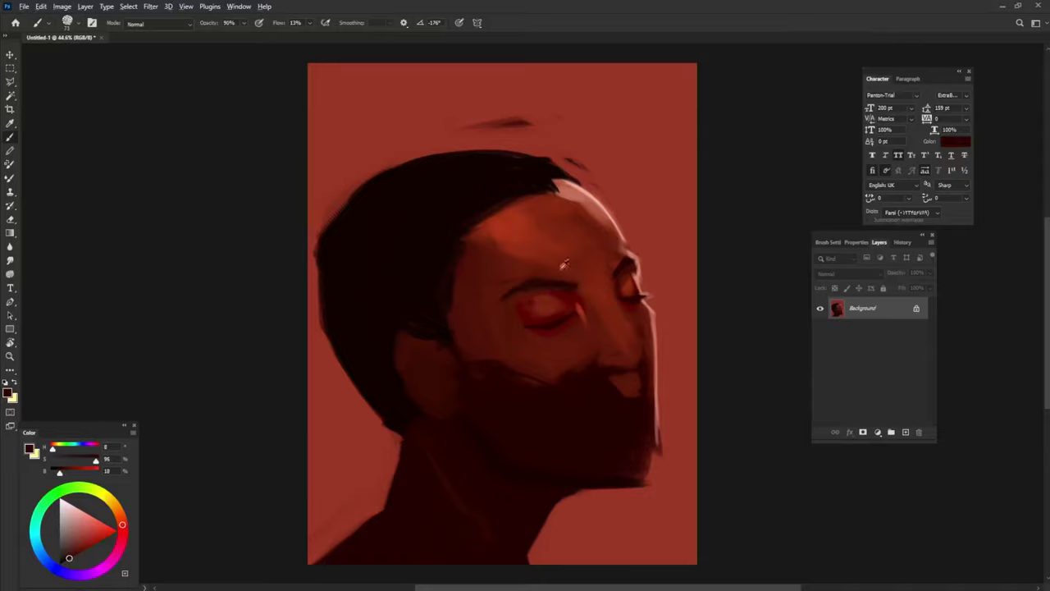
Model the forehead with brighter orange tones and narrow the rim light along its upper edge.
{"action": "left_click", "coordinate": [537, 284], "text": "alt"}
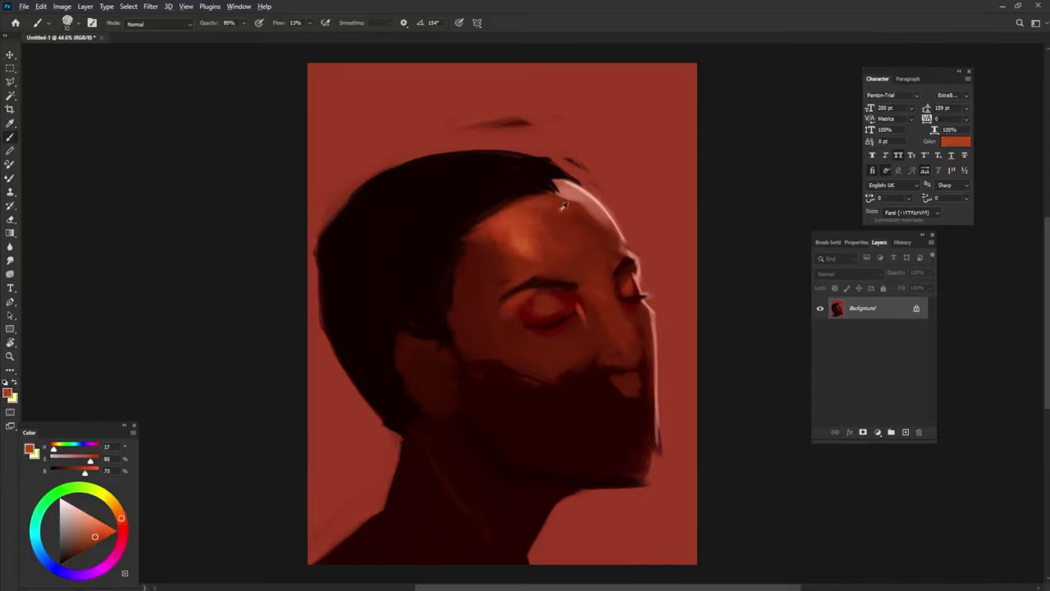
{"action": "left_click", "coordinate": [531, 228], "text": "alt"}
{"action": "mouse_move", "coordinate": [531, 228]}
{"action": "left_mouse_down"}
{"action": "mouse_move", "coordinate": [539, 169]}
{"action": "mouse_move", "coordinate": [598, 160]}
{"action": "left_mouse_up"}
{"action": "left_click", "coordinate": [527, 238], "text": "alt"}
Round the near eyelid with red and orange tones, and deepen the temple and upper cheek with dark red.
{"action": "left_click", "coordinate": [533, 326], "text": "alt"}
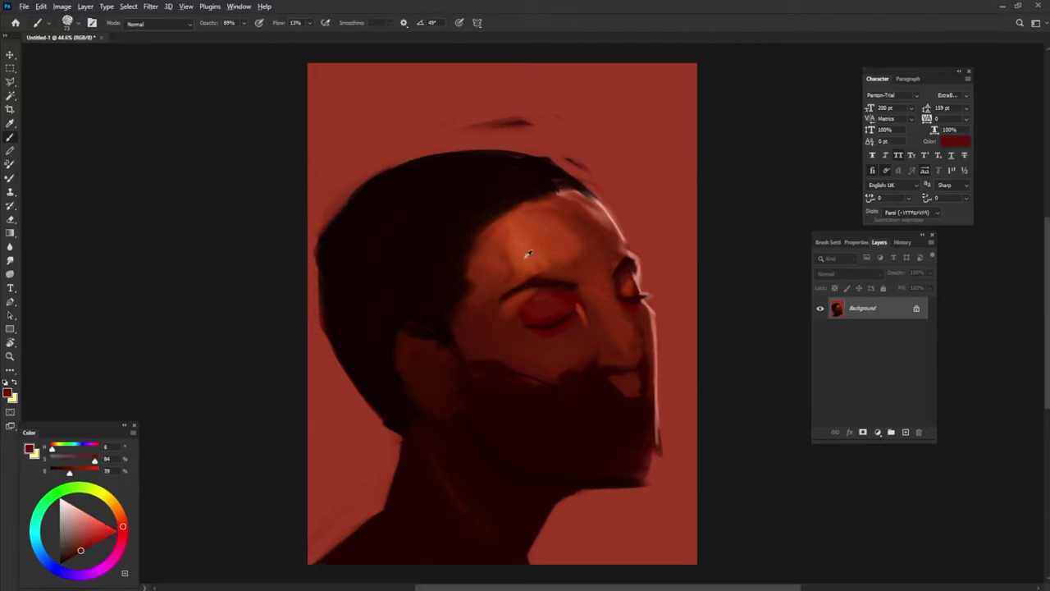
{"action": "left_click_drag", "start_coordinate": [529, 318], "coordinate": [561, 310]}
{"action": "left_click", "coordinate": [499, 295], "text": "alt"}
{"action": "left_click", "coordinate": [506, 353], "text": "alt"}
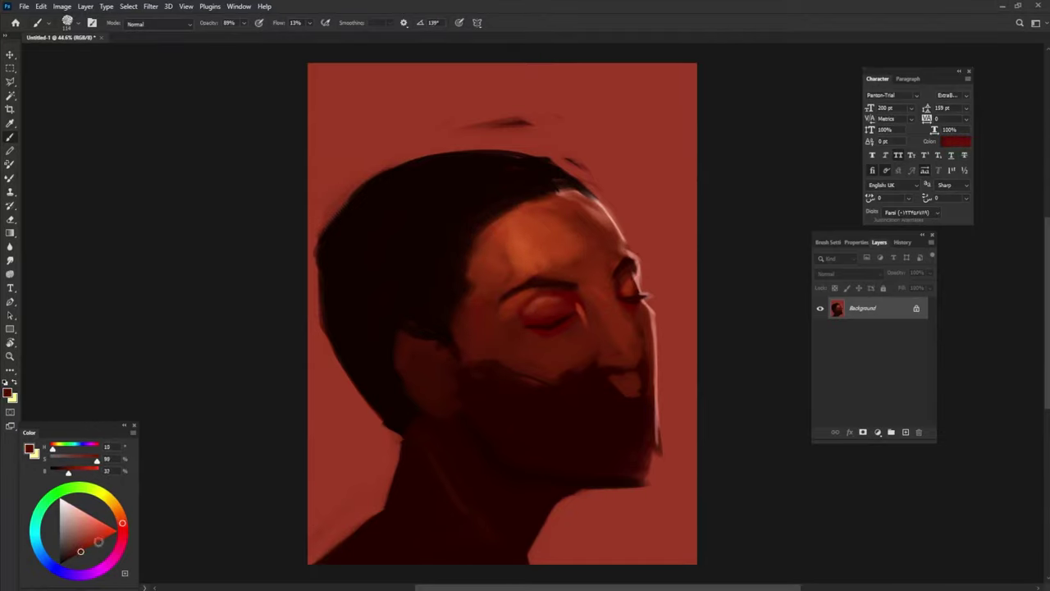
{"action": "mouse_move", "coordinate": [506, 375]}
{"action": "left_mouse_down"}
{"action": "mouse_move", "coordinate": [538, 330]}
{"action": "mouse_move", "coordinate": [566, 322]}
{"action": "left_mouse_up"}
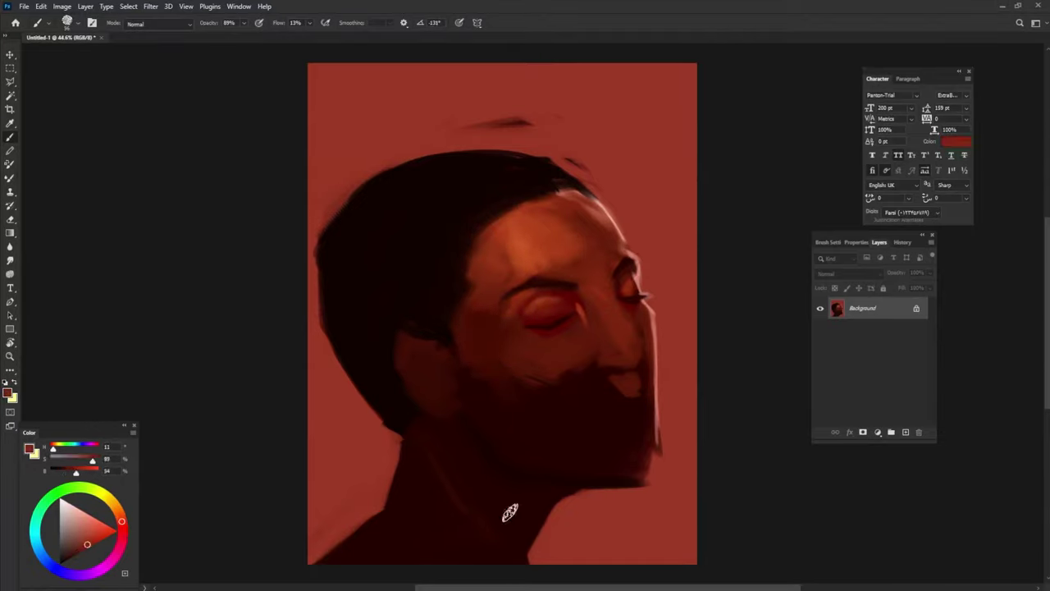
Smooth the forehead and brow area with sampled orange skin tones.
{"action": "left_click", "coordinate": [553, 258], "text": "alt"}
{"action": "key", "text": "bracketleft"}
{"action": "key", "text": "bracketleft"}
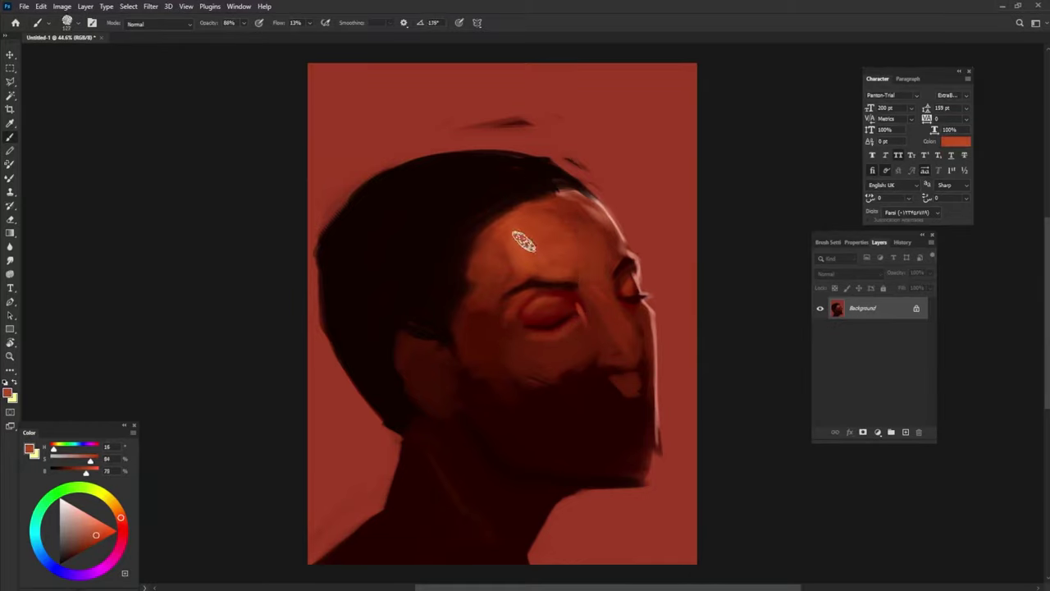
Deepen the red shading around the near eyelid and add bright orange highlights to both lids.
{"action": "left_click", "coordinate": [574, 332], "text": "alt"}
{"action": "left_click", "coordinate": [574, 318], "text": "alt"}
{"action": "left_click", "coordinate": [529, 315], "text": "alt"}
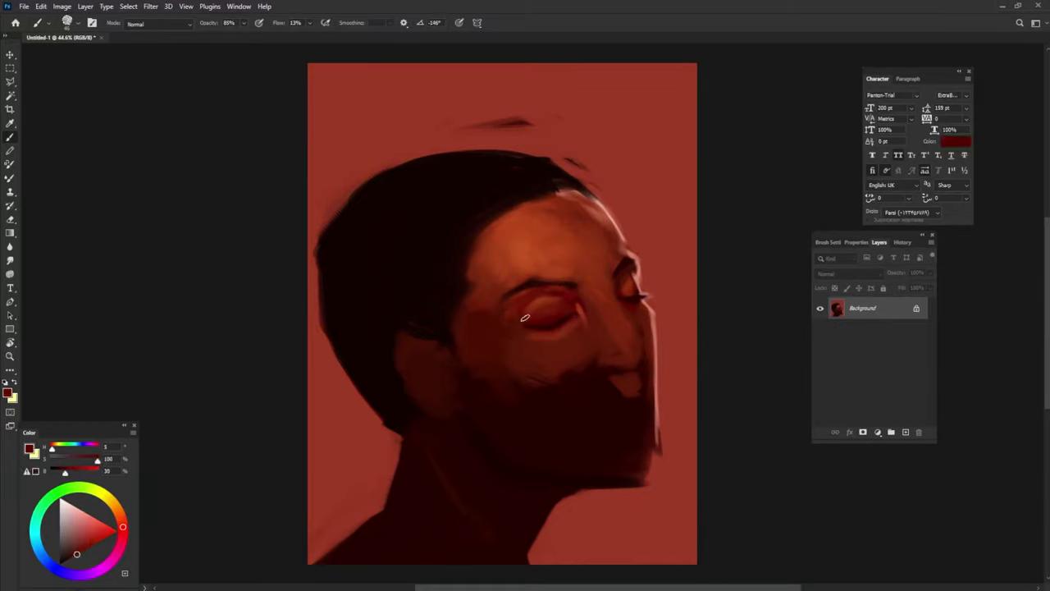
{"action": "left_click", "coordinate": [621, 290], "text": "alt"}
{"action": "left_click_drag", "start_coordinate": [536, 302], "coordinate": [547, 305]}
Extend the cheek tone into the lower-face shadow and shade the side of the nose with dark red.
{"action": "left_click", "coordinate": [550, 343], "text": "alt"}
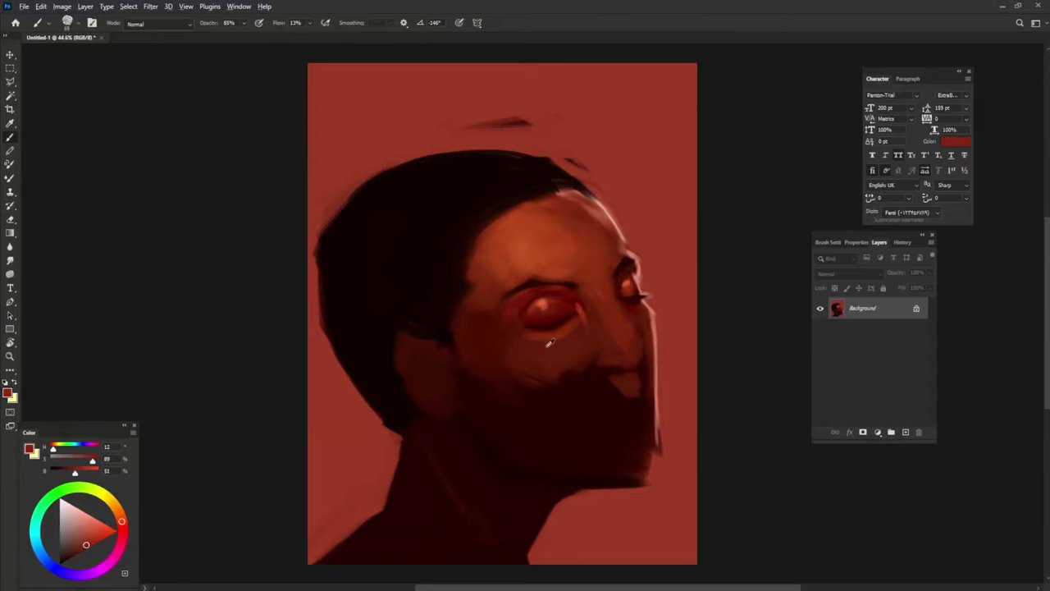
{"action": "left_click", "coordinate": [583, 309], "text": "alt"}
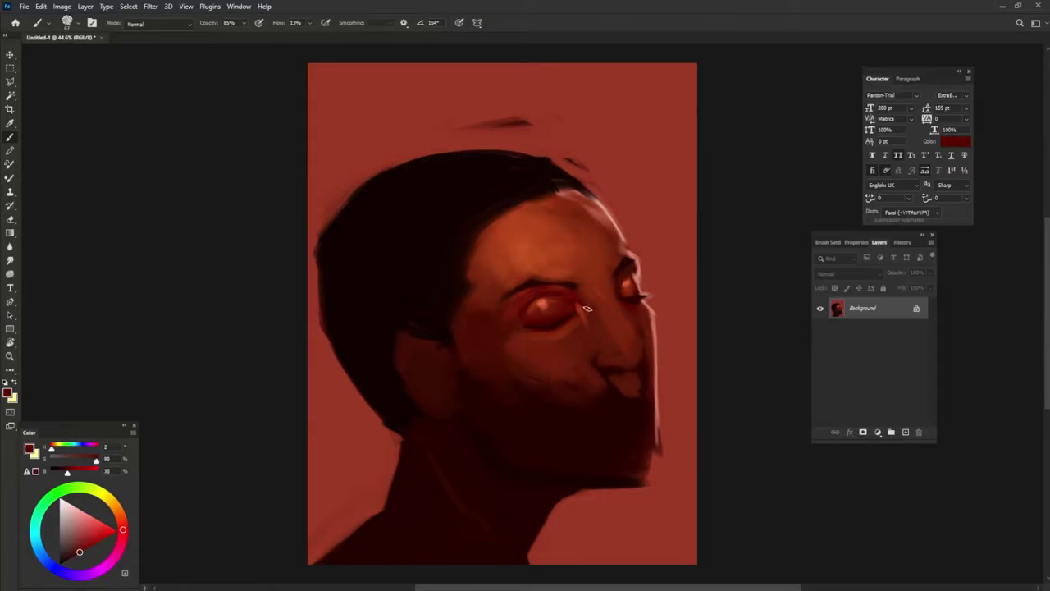
{"action": "left_click_drag", "start_coordinate": [583, 309], "coordinate": [595, 329]}
Paint a pale pink rim light down the nose bridge and around its tip, and refine the near eyebrow and eyelid crease.
{"action": "left_click", "coordinate": [620, 292], "text": "alt"}
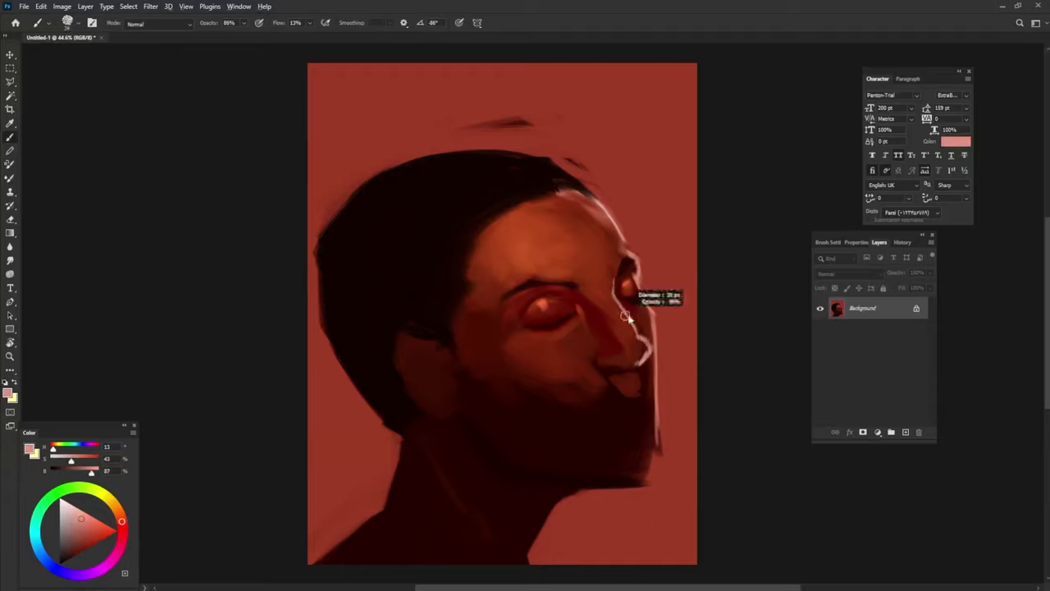
{"action": "left_click_drag", "start_coordinate": [623, 309], "coordinate": [556, 280]}
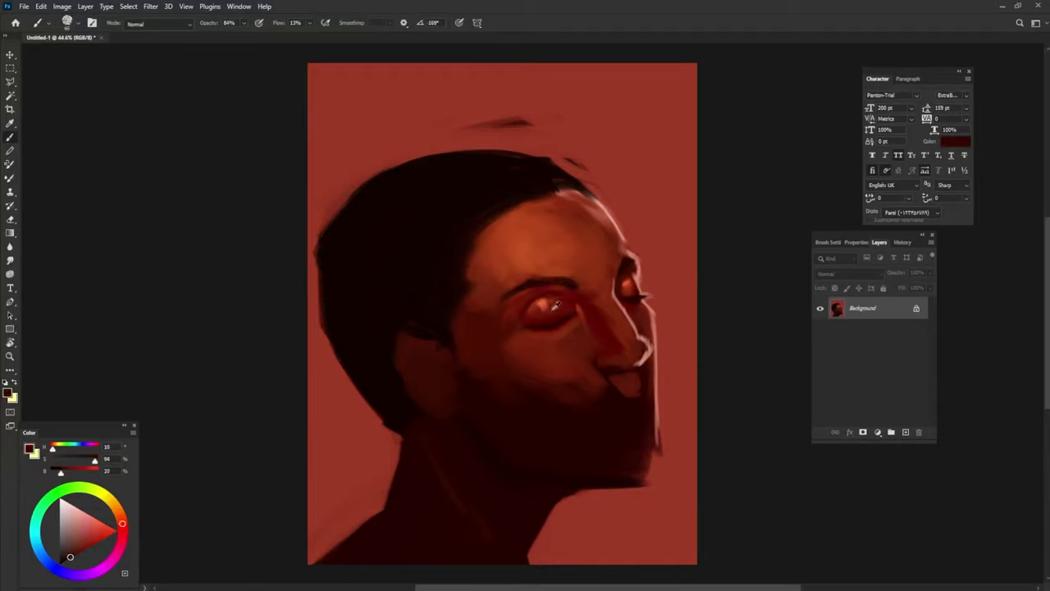
{"action": "left_click", "coordinate": [582, 311], "text": "alt"}
{"action": "left_click", "coordinate": [552, 299], "text": "alt"}
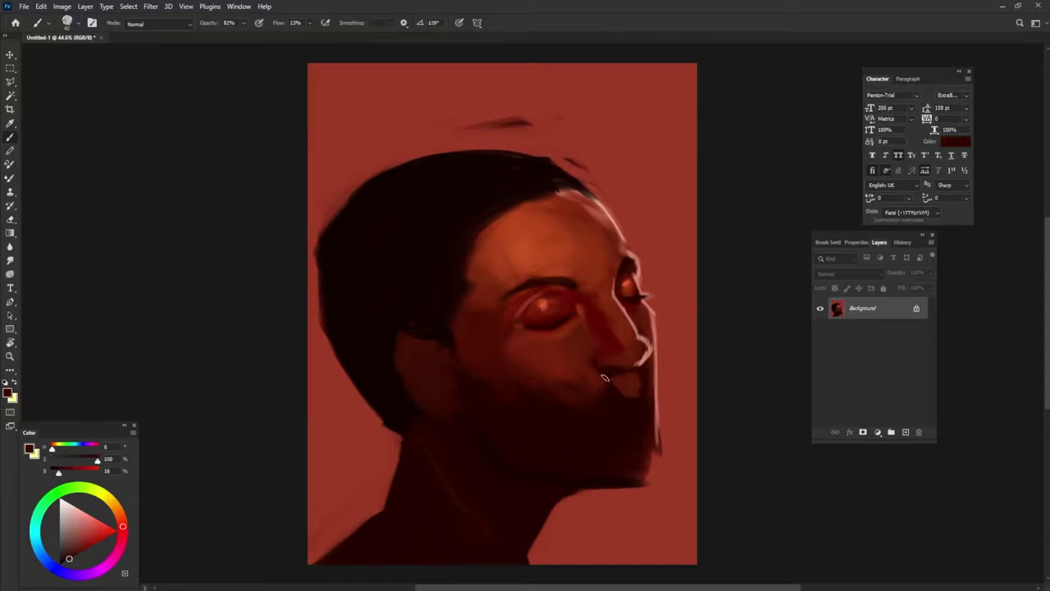
Soften the rim light along the nose and model the nose tip and nostril with sampled tones.
{"action": "left_click", "coordinate": [638, 342], "text": "alt"}
{"action": "left_click", "coordinate": [632, 320], "text": "alt"}
{"action": "left_click", "coordinate": [624, 305], "text": "alt"}
{"action": "left_click", "coordinate": [641, 349], "text": "alt"}
{"action": "left_click", "coordinate": [656, 495], "text": "alt"}
Define the ear's inner folds with dark shading and add a dark red accent at the temple hairline.
{"action": "left_click", "coordinate": [525, 301], "text": "alt"}
{"action": "left_click", "coordinate": [427, 381], "text": "alt"}
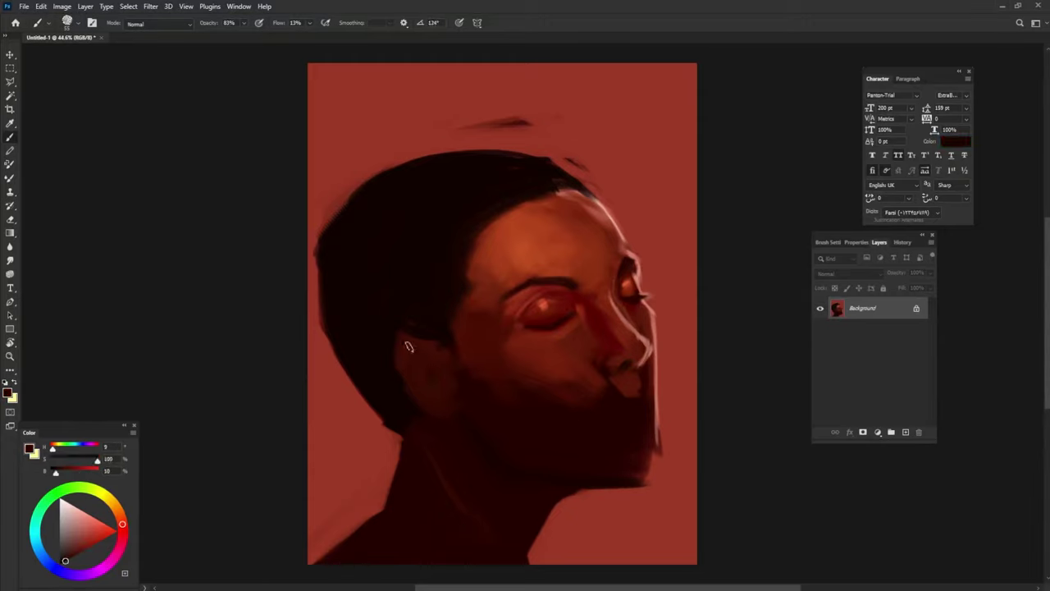
{"action": "left_click", "coordinate": [460, 275], "text": "alt"}
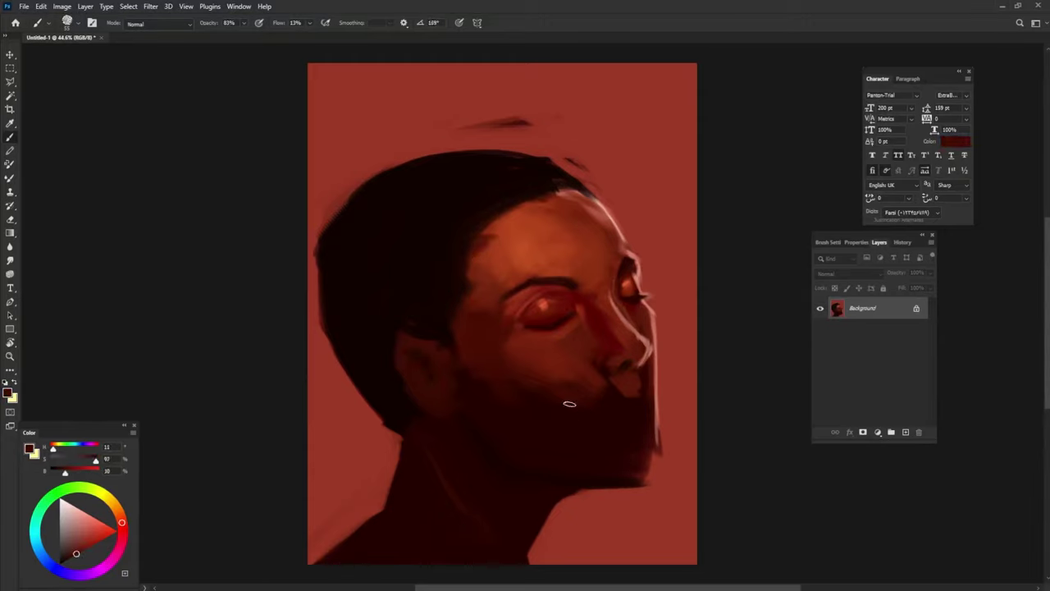
Shade the nostril, the nose tip and the skin beneath the nose with sampled dark red and brown tones.
{"action": "left_click", "coordinate": [560, 505], "text": "alt"}
{"action": "left_click", "coordinate": [621, 384], "text": "alt"}
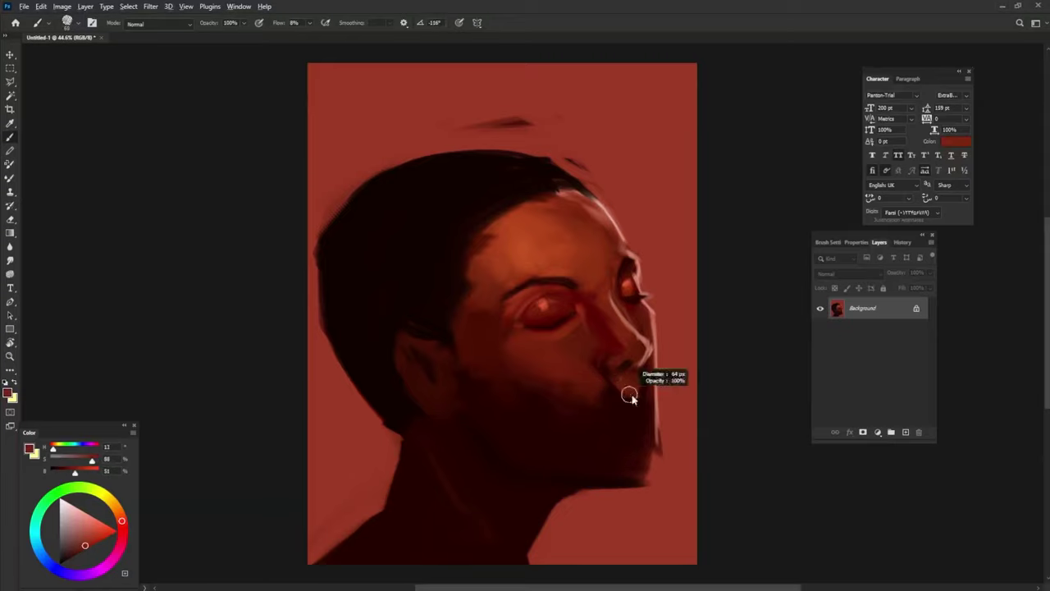
{"action": "left_click", "coordinate": [626, 361], "text": "alt"}
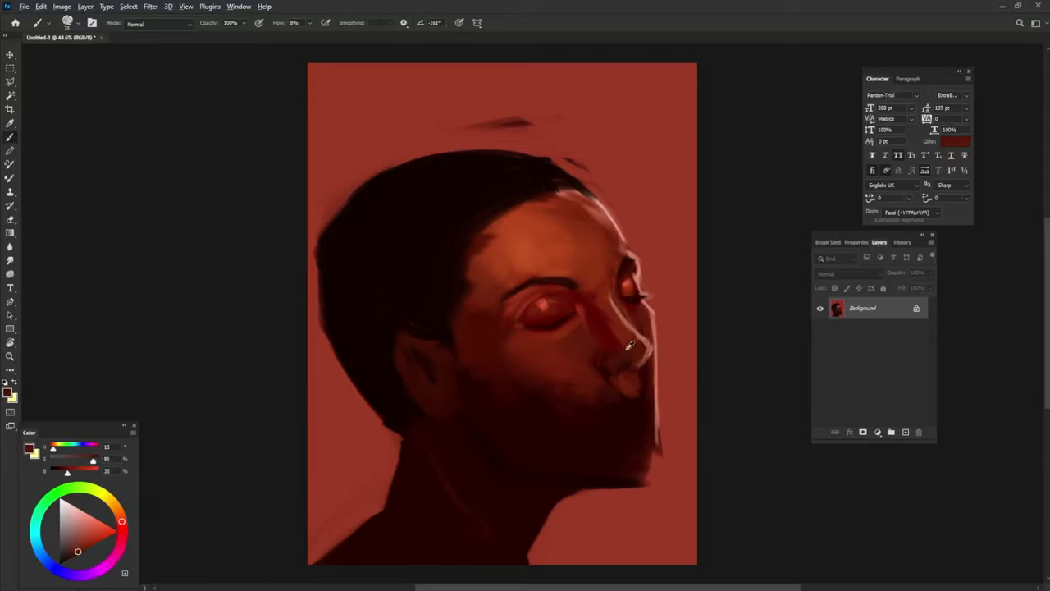
{"action": "left_click_drag", "start_coordinate": [622, 343], "coordinate": [633, 348]}
{"action": "left_click", "coordinate": [640, 386], "text": "alt"}
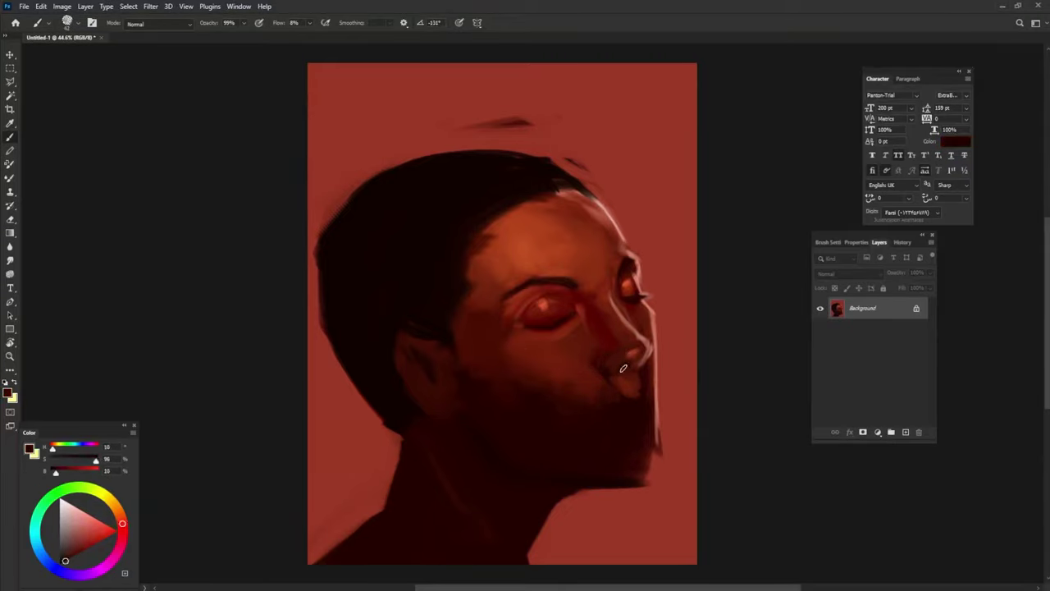
{"action": "left_click", "coordinate": [626, 369], "text": "alt"}
Add orange-red highlights beside the inner eye on the nose bridge and a short vertical one on the forehead above the near eyebrow.
{"action": "left_click_drag", "start_coordinate": [575, 340], "coordinate": [602, 332]}
{"action": "left_click_drag", "start_coordinate": [610, 289], "coordinate": [649, 283]}
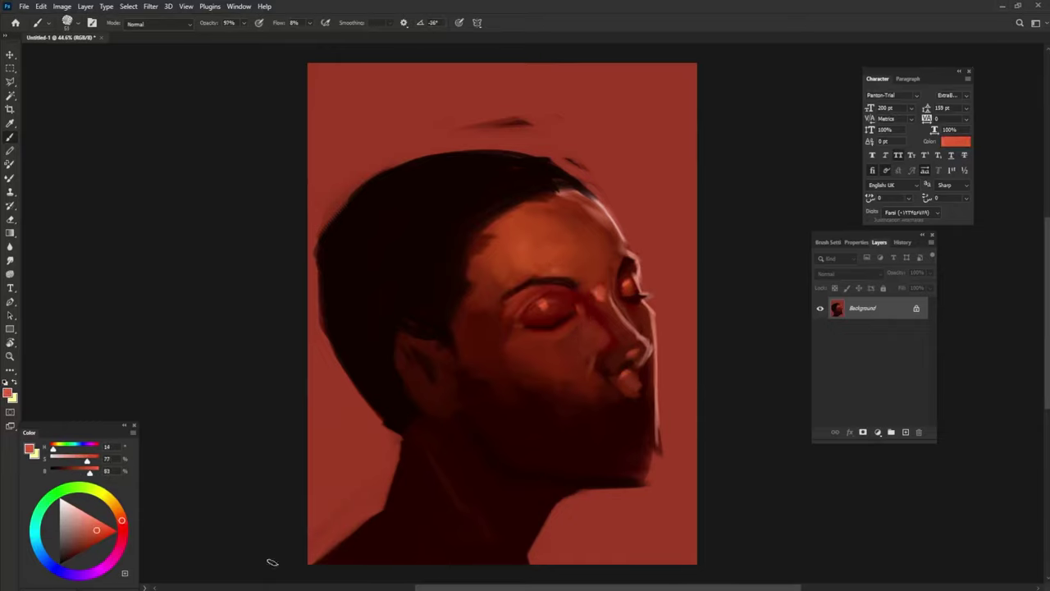
{"action": "left_click_drag", "start_coordinate": [538, 270], "coordinate": [548, 256]}
{"action": "left_click", "coordinate": [506, 377], "text": "alt"}
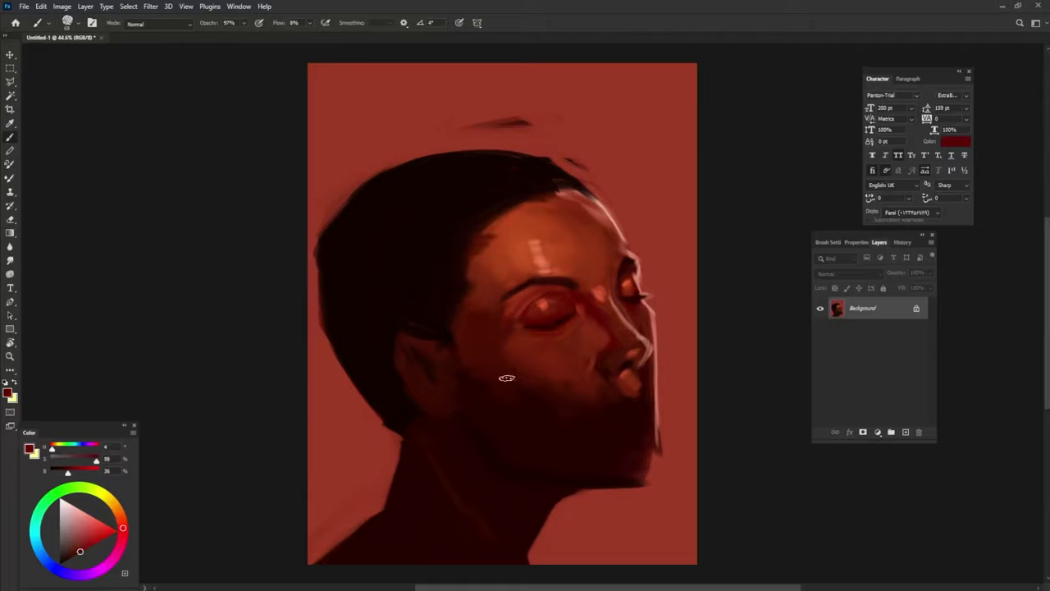
Blend the side of the nose, darken the nostril with sampled reds and place a bright orange-red accent on the nose tip.
{"action": "left_click", "coordinate": [641, 320], "text": "alt"}
{"action": "left_click", "coordinate": [621, 351], "text": "alt"}
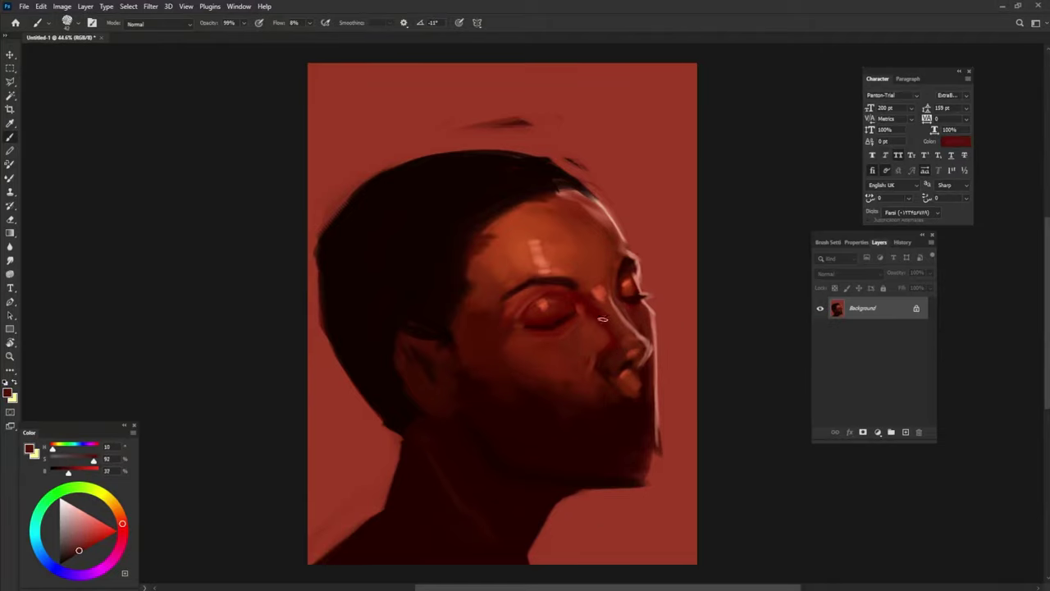
{"action": "key", "text": "9"}
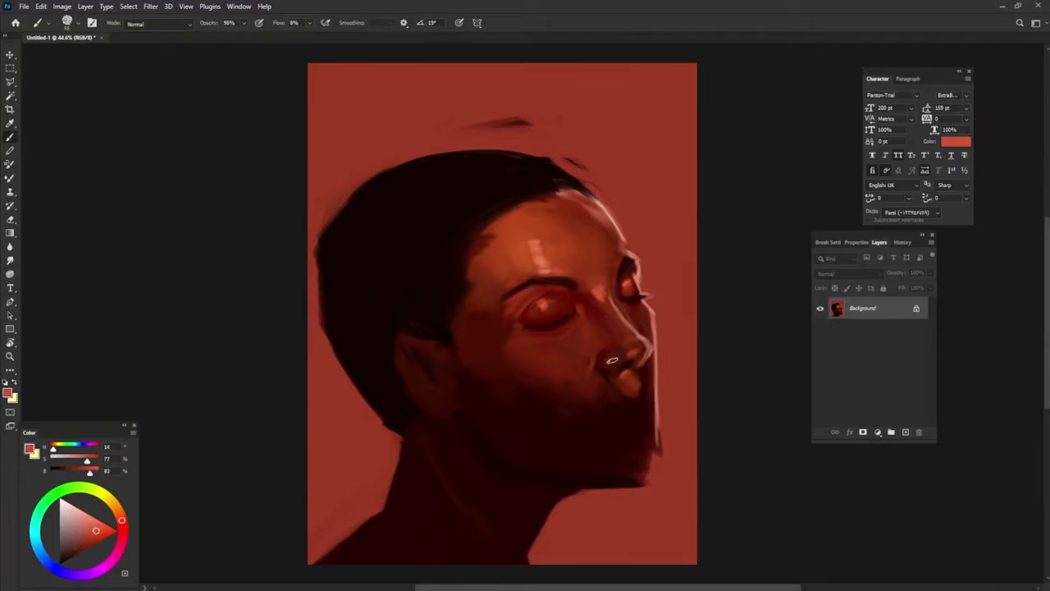
{"action": "left_click", "coordinate": [614, 356], "text": "alt"}
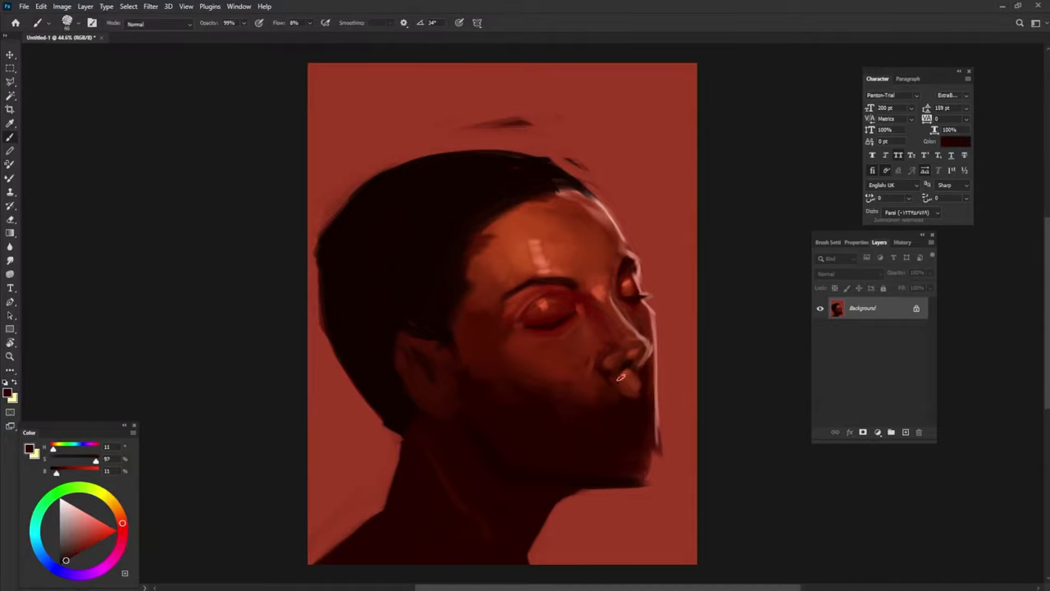
{"action": "left_click", "coordinate": [634, 351], "text": "alt"}
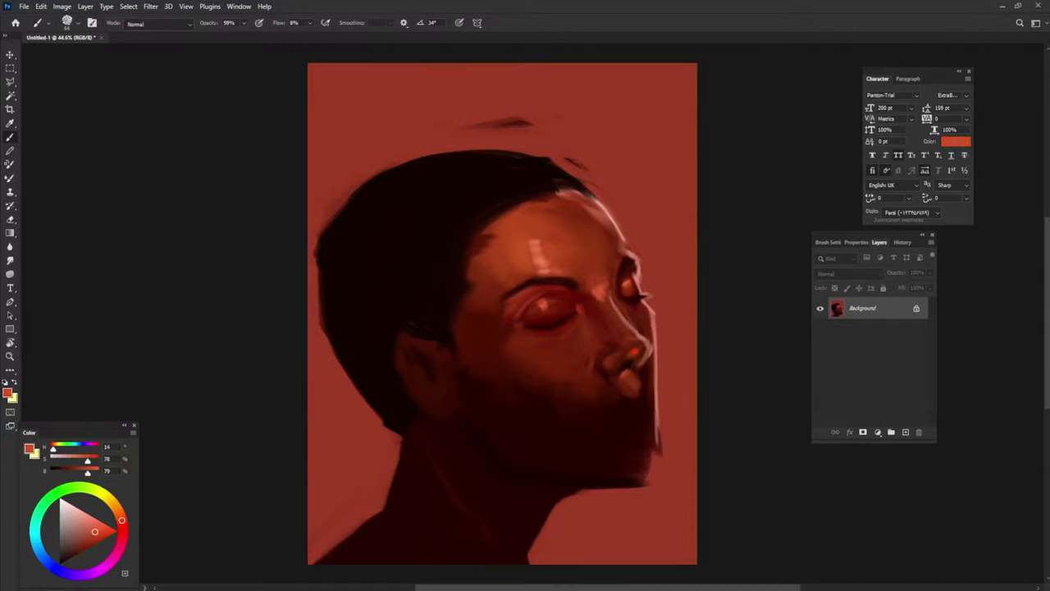
{"action": "left_click", "coordinate": [585, 373], "text": "alt"}
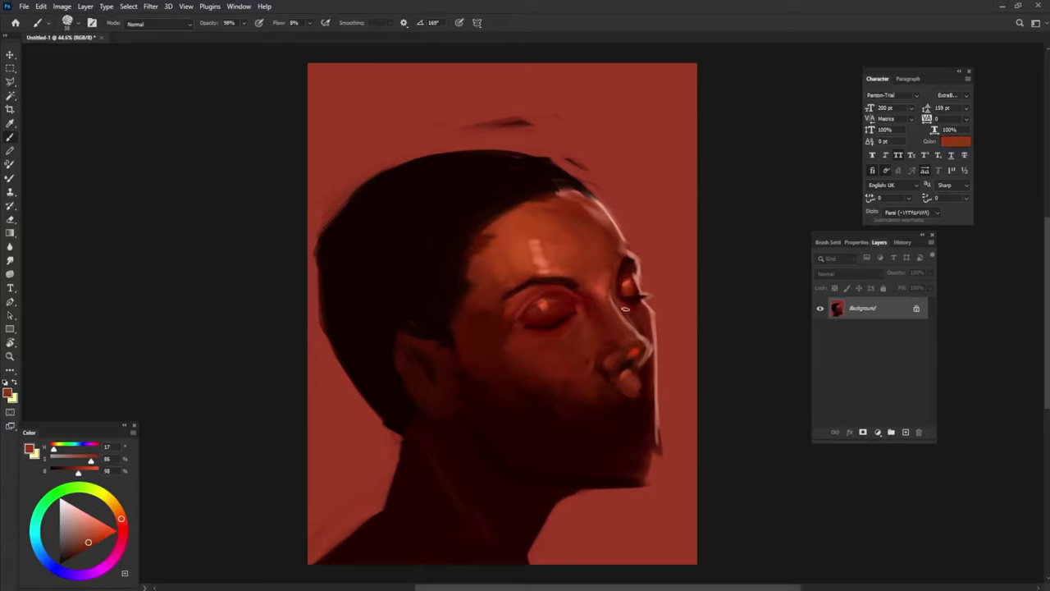
Shade the philtrum with dark red and strengthen the pale pink rim light around the nose tip.
{"action": "left_click", "coordinate": [671, 387], "text": "alt"}
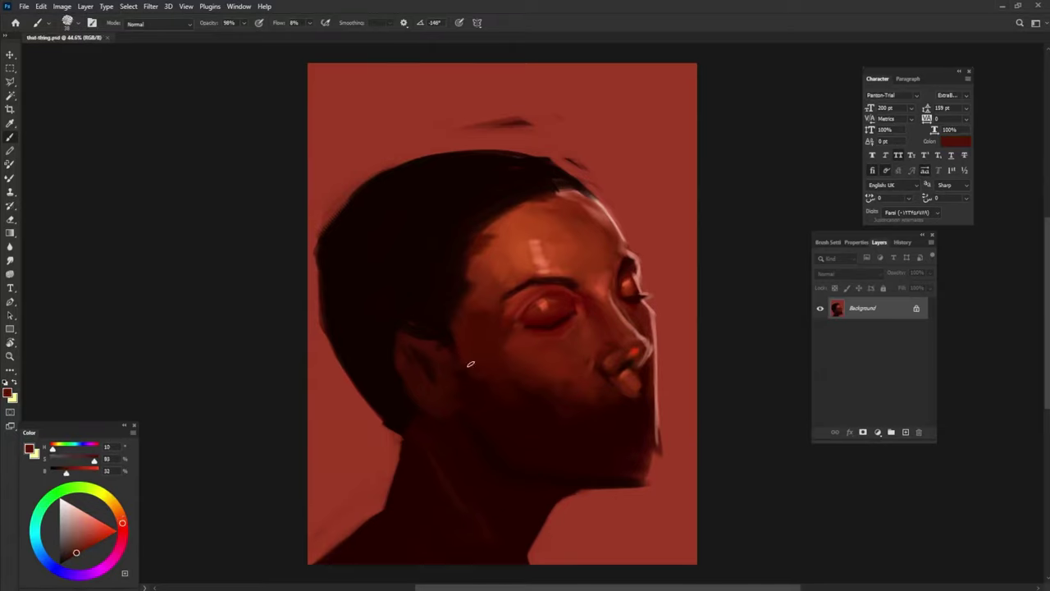
{"action": "left_click", "coordinate": [645, 373], "text": "alt"}
{"action": "left_click_drag", "start_coordinate": [645, 373], "coordinate": [622, 390]}
{"action": "left_click", "coordinate": [653, 333], "text": "alt"}
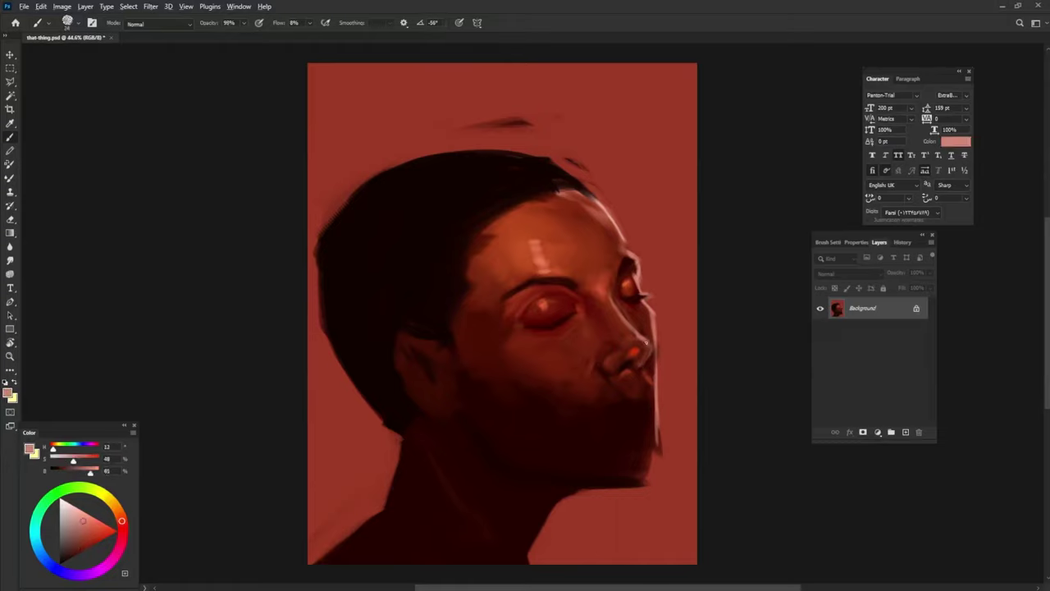
{"action": "left_click", "coordinate": [655, 360], "text": "alt"}
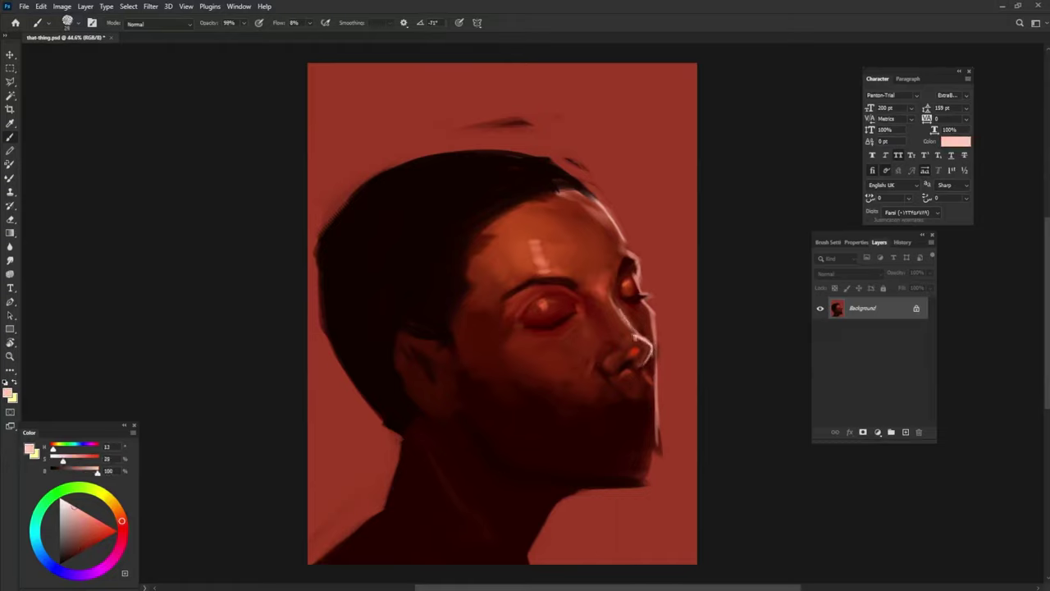
{"action": "left_click", "coordinate": [621, 351], "text": "alt"}
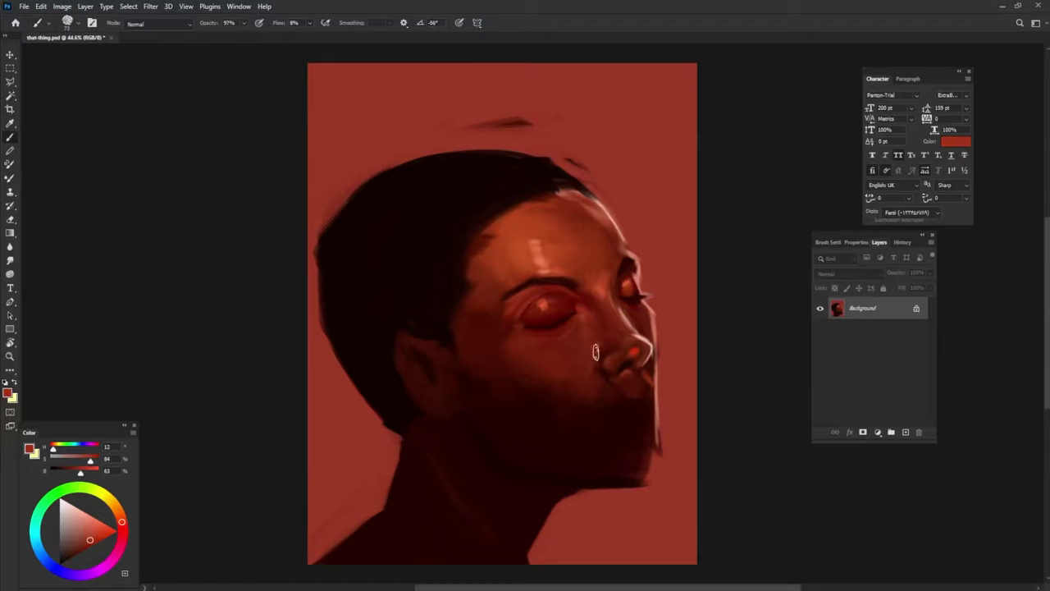
Lighten the lower cheek, jaw and neck with dark red and block in the closed mouth as a near-black shape.
{"action": "left_click", "coordinate": [574, 373], "text": "alt"}
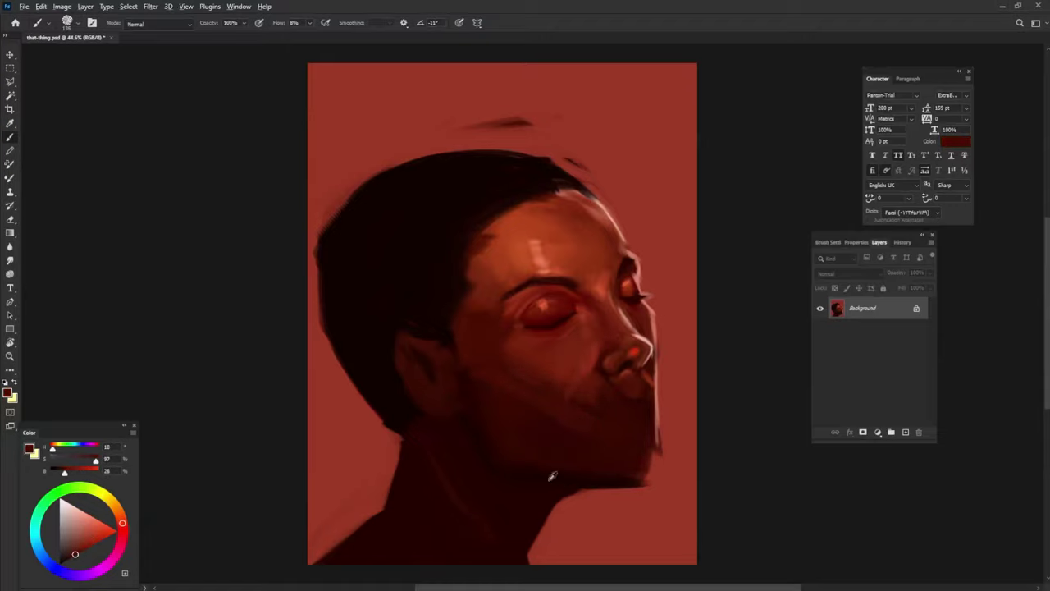
{"action": "left_click_drag", "start_coordinate": [552, 476], "coordinate": [637, 480], "text": "alt"}
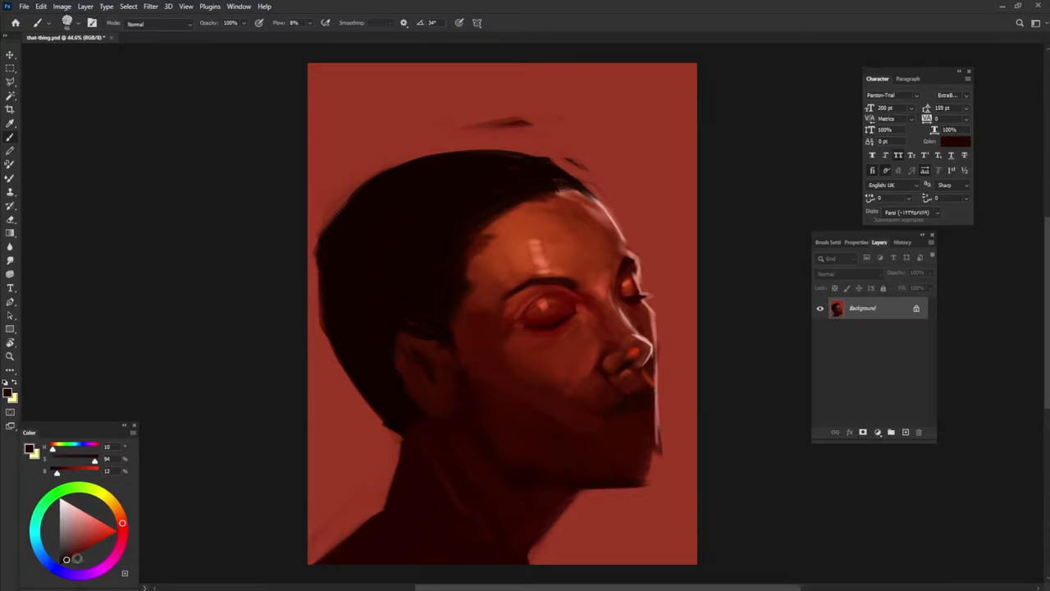
{"action": "left_click_drag", "start_coordinate": [639, 370], "coordinate": [660, 400], "text": "alt"}
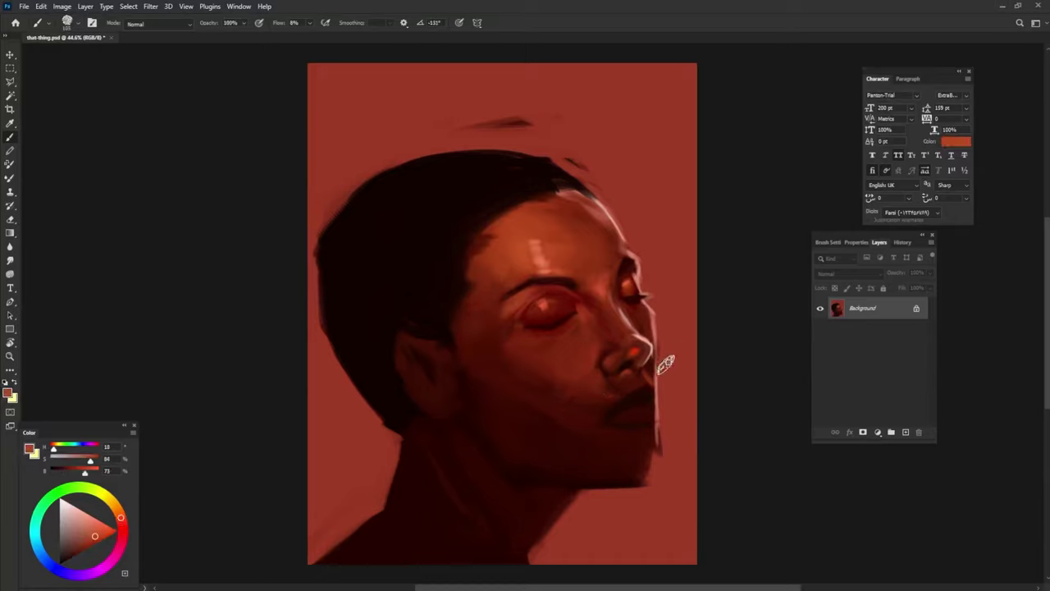
Paint a pink rim light along the upper lip and deepen the lips with sampled near-black reds.
{"action": "left_click", "coordinate": [649, 406], "text": "alt"}
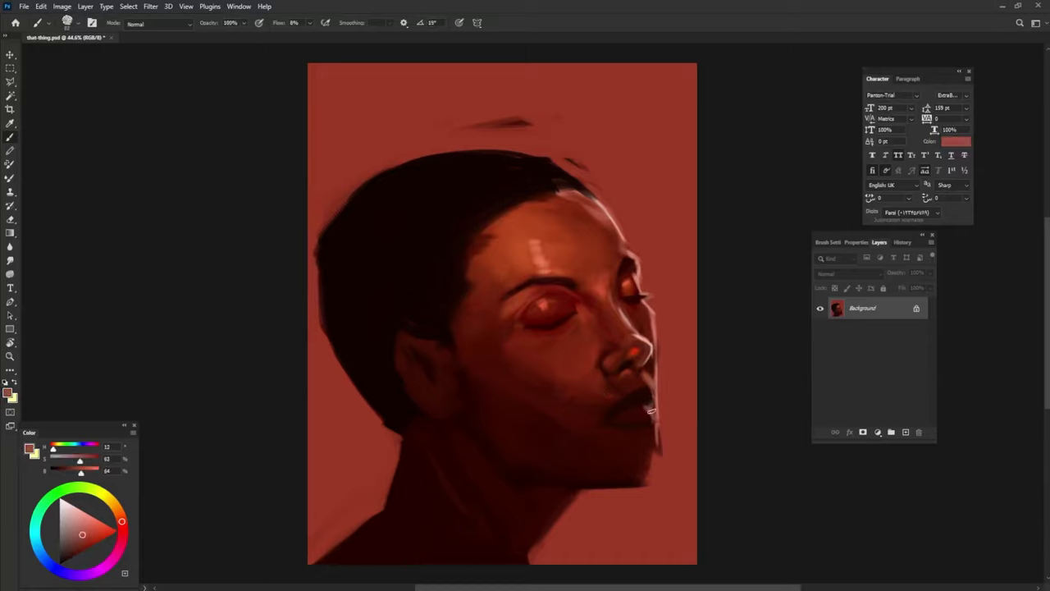
{"action": "left_click", "coordinate": [648, 406], "text": "alt"}
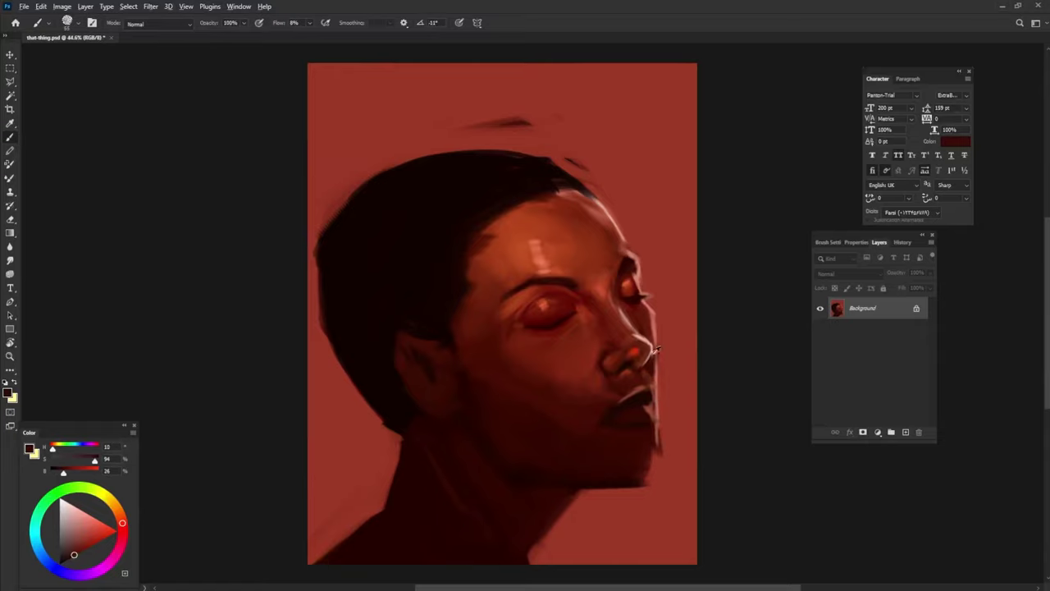
{"action": "left_click", "coordinate": [649, 397], "text": "alt"}
{"action": "left_click", "coordinate": [637, 406], "text": "alt"}
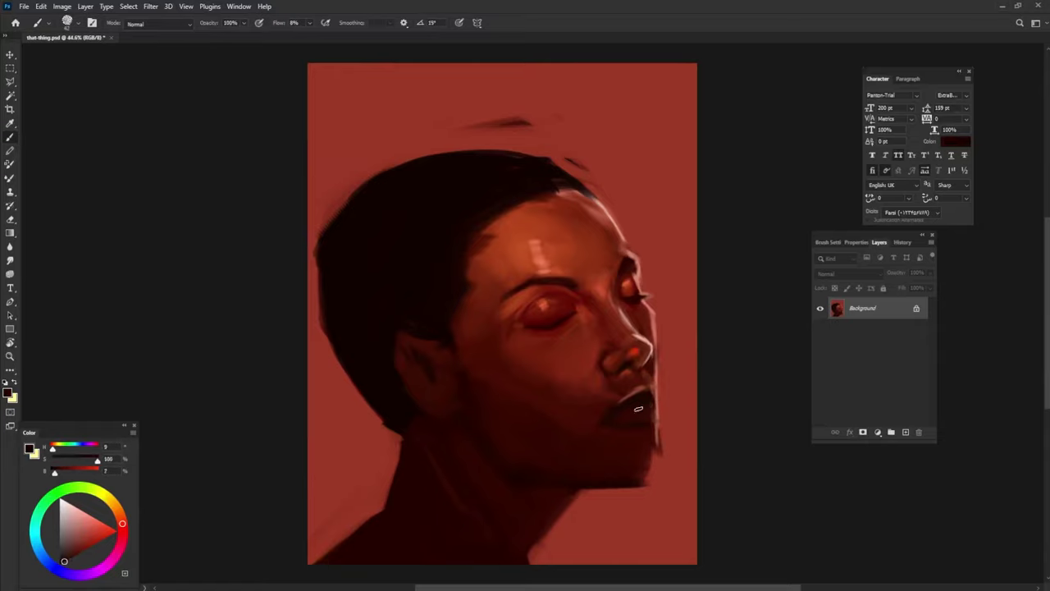
{"action": "left_click", "coordinate": [78, 552]}
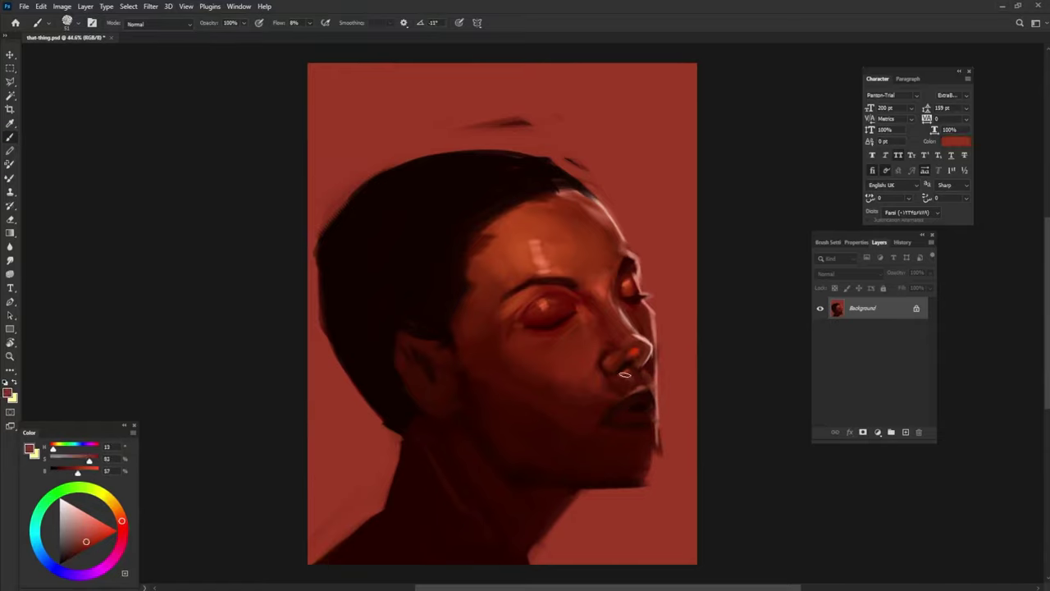
Soften the cheek and the area around the near eye with sampled reddish-brown tones at reduced brush opacity.
{"action": "left_click", "coordinate": [597, 401], "text": "alt"}
{"action": "key", "text": "5"}
{"action": "left_click", "coordinate": [505, 306], "text": "alt"}
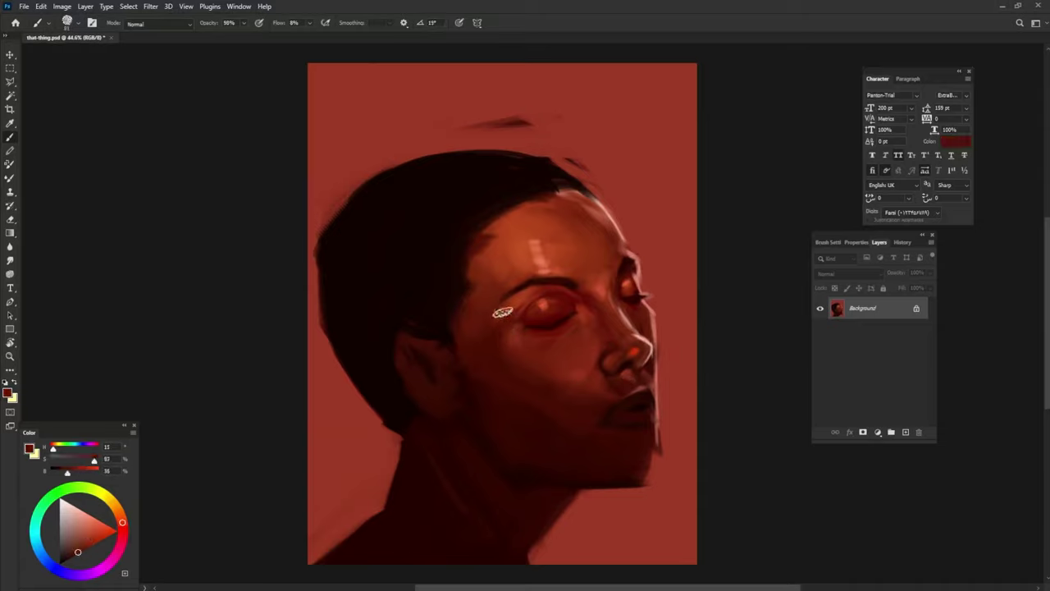
{"action": "key", "text": "9"}
{"action": "key", "text": "5"}
{"action": "left_click", "coordinate": [610, 375], "text": "alt"}
Define the lower lip and the shadow beneath it with near-black red, and blend the chin and cheek tones.
{"action": "left_click", "coordinate": [642, 419], "text": "alt"}
{"action": "key", "text": "9"}
{"action": "key", "text": "5"}
{"action": "left_click", "coordinate": [643, 438], "text": "alt"}
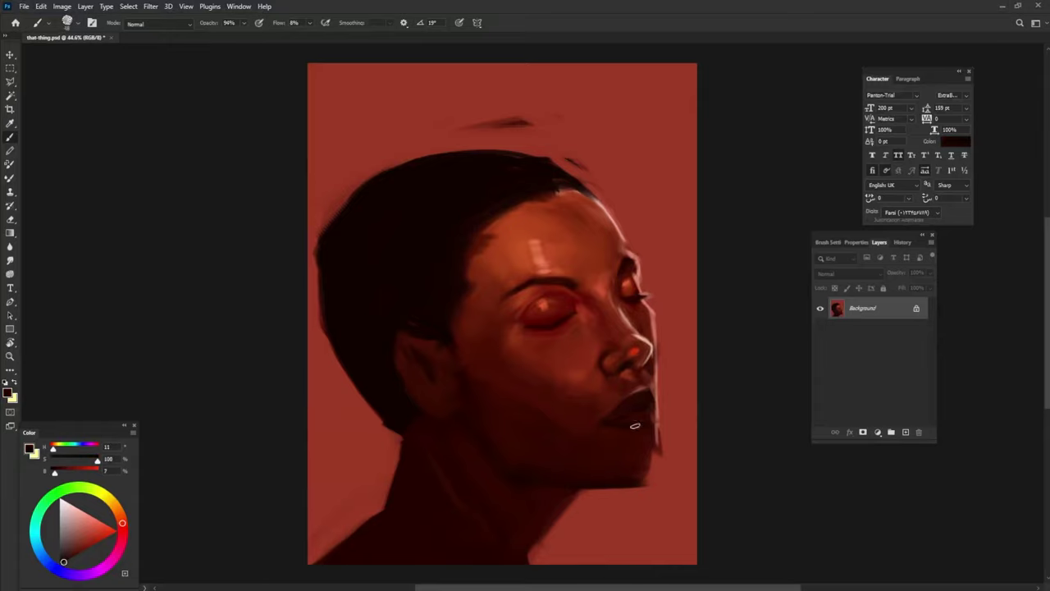
{"action": "left_click", "coordinate": [635, 425], "text": "alt"}
{"action": "left_click", "coordinate": [632, 461], "text": "alt"}
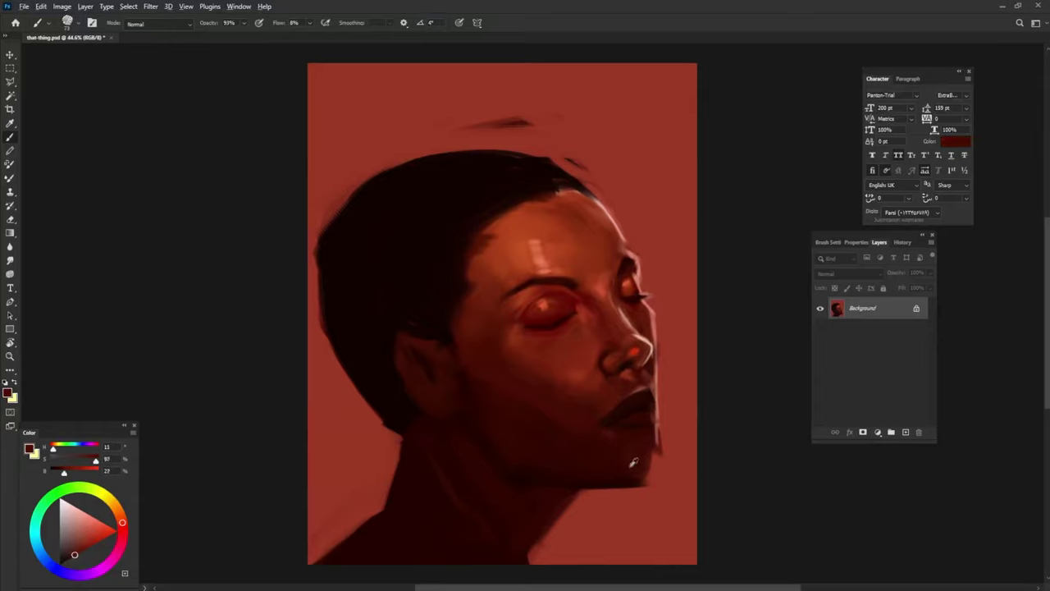
{"action": "left_click", "coordinate": [586, 402], "text": "alt"}
Blend the nose bridge with sampled red and refine the lip contours and mouth corner with dark red tones.
{"action": "left_click", "coordinate": [608, 309], "text": "alt"}
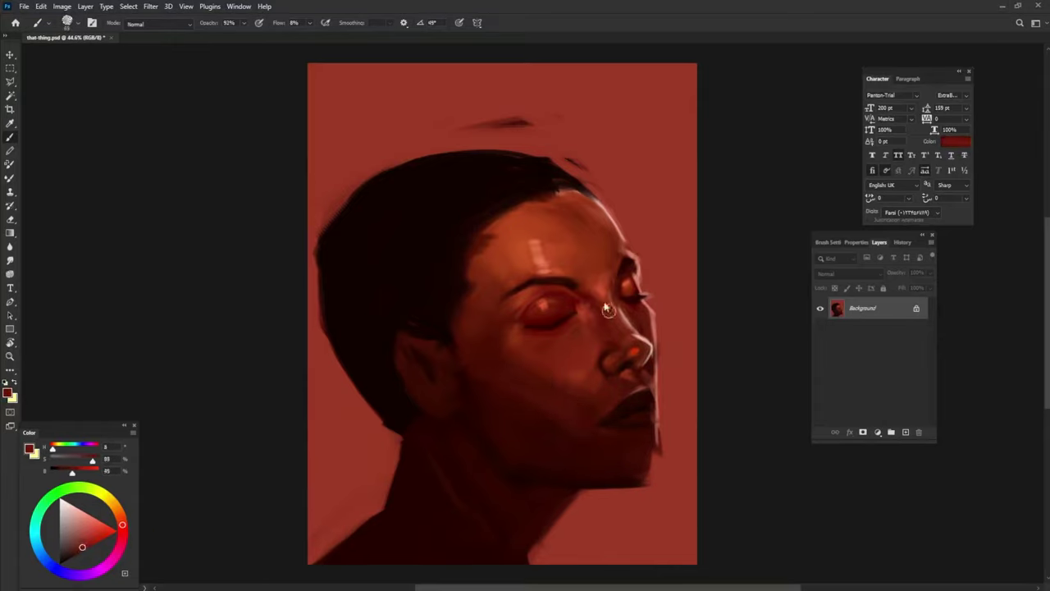
{"action": "left_click", "coordinate": [651, 420], "text": "alt"}
{"action": "left_click", "coordinate": [642, 404], "text": "alt"}
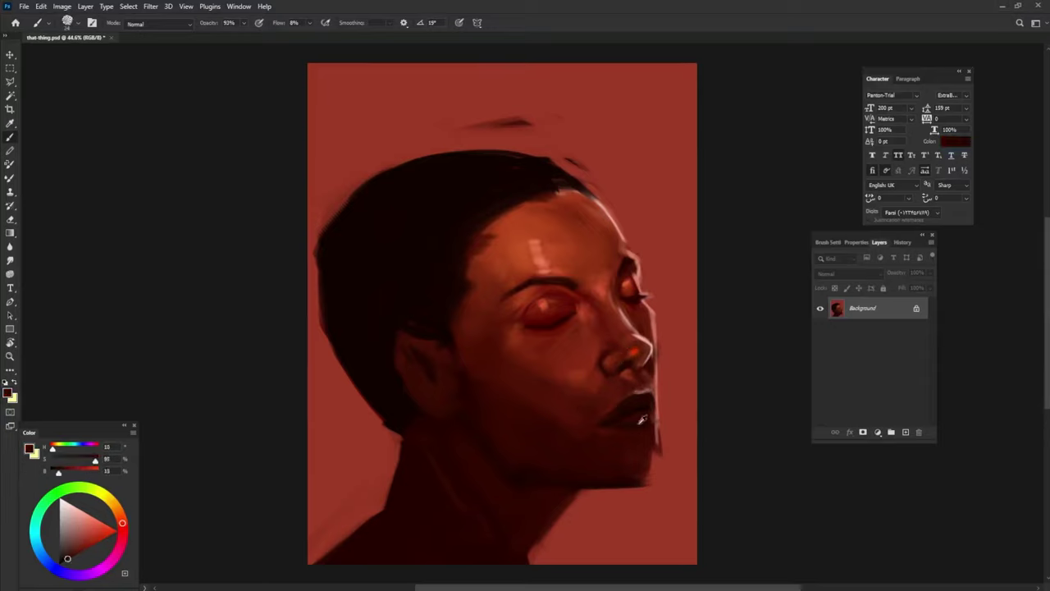
{"action": "left_click", "coordinate": [638, 415], "text": "alt"}
{"action": "left_click", "coordinate": [646, 415], "text": "alt"}
{"action": "left_click", "coordinate": [633, 444], "text": "alt"}
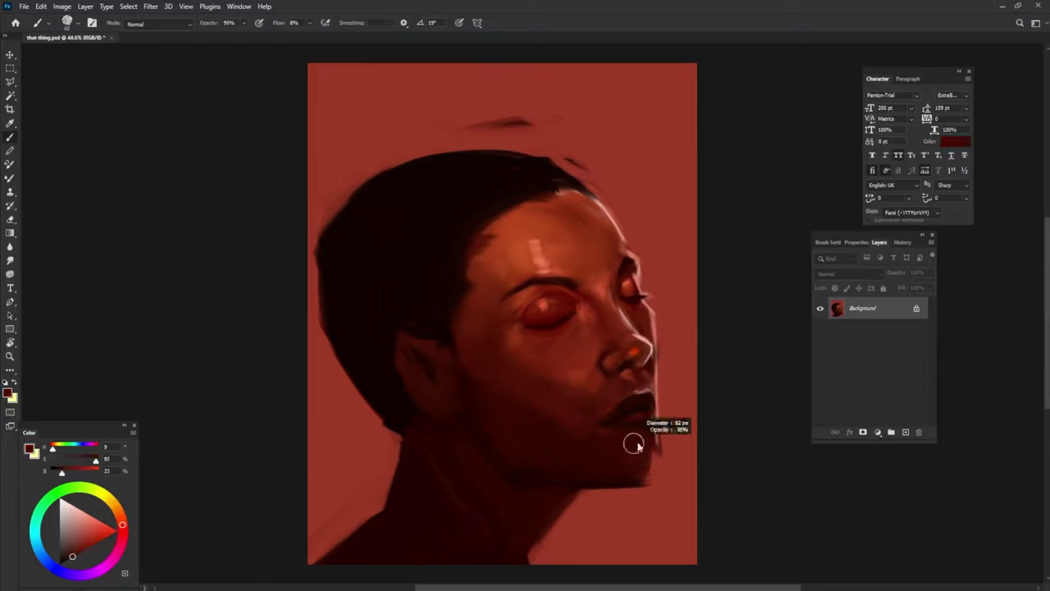
Round out the chin with sampled dark reds and paint a pale pink rim light down the front of the lips and chin.
{"action": "left_click", "coordinate": [591, 442], "text": "alt"}
{"action": "left_click", "coordinate": [630, 429], "text": "alt"}
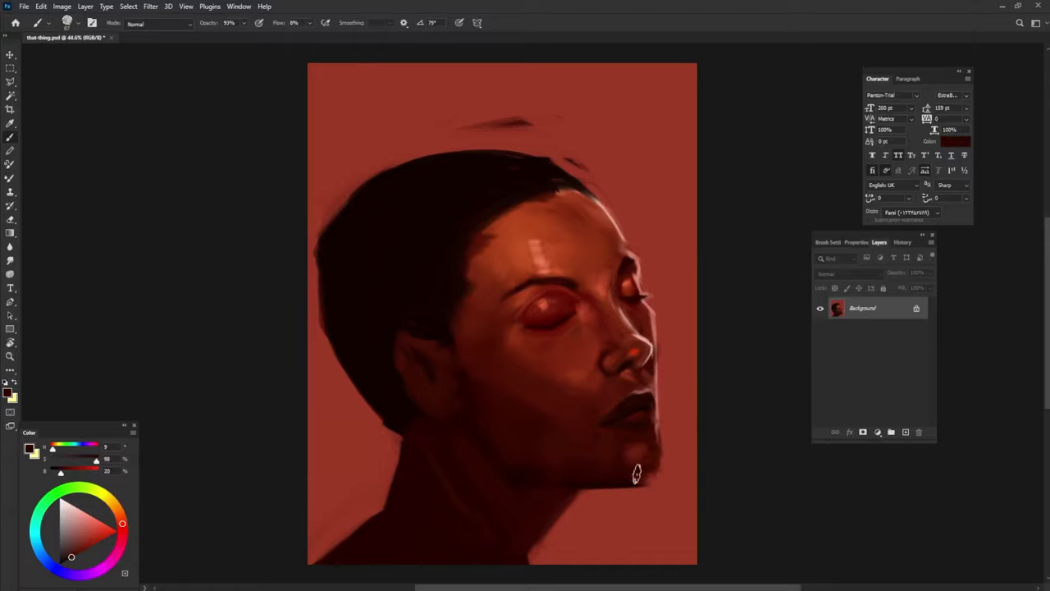
{"action": "left_click", "coordinate": [656, 459], "text": "alt"}
{"action": "left_click", "coordinate": [654, 427], "text": "alt"}
{"action": "left_click_drag", "start_coordinate": [657, 385], "coordinate": [662, 464]}
{"action": "mouse_move", "coordinate": [656, 422]}
{"action": "left_mouse_down"}
{"action": "mouse_move", "coordinate": [661, 482]}
{"action": "mouse_move", "coordinate": [574, 496]}
{"action": "mouse_move", "coordinate": [534, 562]}
{"action": "left_mouse_up"}
Clean up the edge under the jaw and cover the stray dark strokes above the head with background red.
{"action": "left_click", "coordinate": [644, 555], "text": "alt"}
{"action": "left_click", "coordinate": [642, 490], "text": "alt"}
{"action": "left_click", "coordinate": [538, 247], "text": "alt"}
{"action": "left_click_drag", "start_coordinate": [480, 123], "coordinate": [565, 140]}
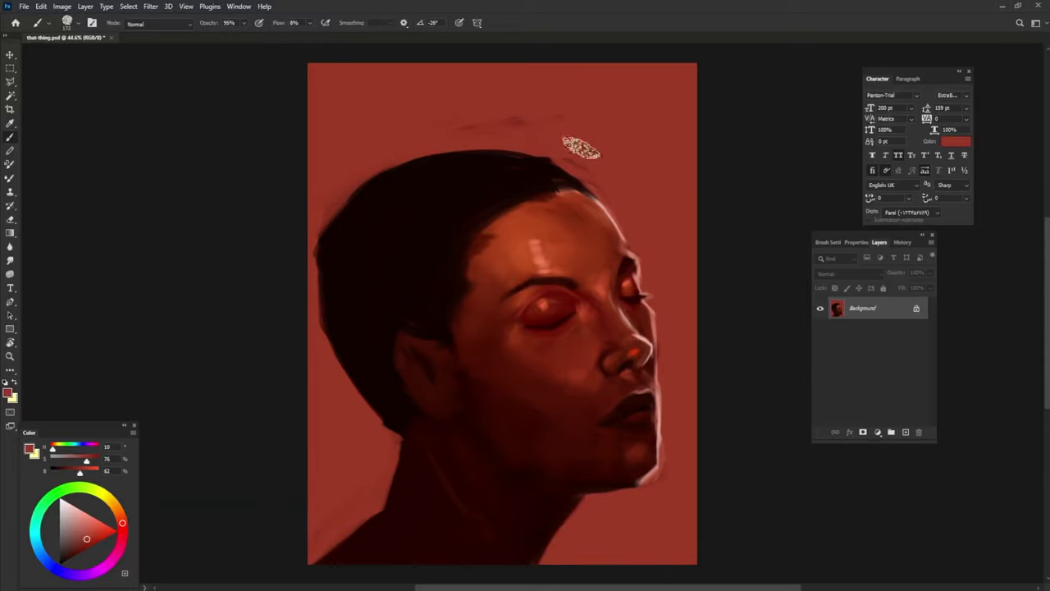
Fill the lower background on both sides of the head and neck with off-white, using 100% brush opacity and 53% flow.
{"action": "mouse_move", "coordinate": [295, 300]}
{"action": "left_mouse_down"}
{"action": "mouse_move", "coordinate": [387, 425]}
{"action": "mouse_move", "coordinate": [391, 502]}
{"action": "mouse_move", "coordinate": [324, 564]}
{"action": "left_mouse_up"}
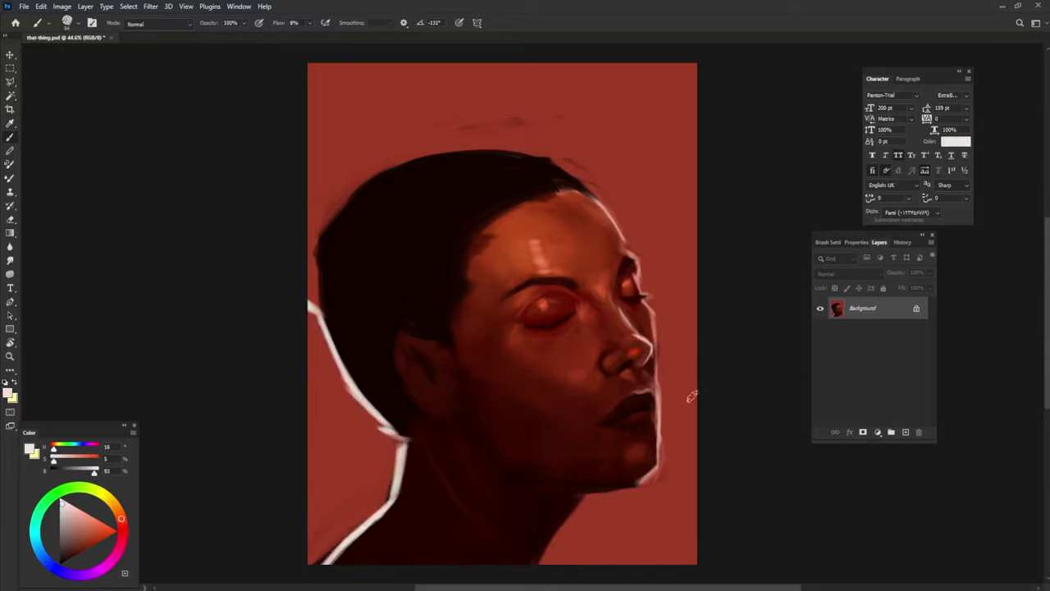
{"action": "left_click_drag", "start_coordinate": [661, 333], "coordinate": [699, 307]}
{"action": "mouse_move", "coordinate": [314, 330]}
{"action": "left_mouse_down"}
{"action": "mouse_move", "coordinate": [386, 476]}
{"action": "mouse_move", "coordinate": [345, 564]}
{"action": "left_mouse_up"}
{"action": "key", "text": "0"}
{"action": "key", "text": "shift+5"}
{"action": "key", "text": "shift+3"}
{"action": "mouse_move", "coordinate": [666, 341]}
{"action": "left_mouse_down"}
{"action": "mouse_move", "coordinate": [681, 505]}
{"action": "mouse_move", "coordinate": [591, 502]}
{"action": "mouse_move", "coordinate": [574, 558]}
{"action": "mouse_move", "coordinate": [689, 542]}
{"action": "left_mouse_up"}
Sharpen the chin and jaw edge with sampled dark red, and enlarge the black hair over the crown and back of the head.
{"action": "left_click", "coordinate": [662, 435], "text": "alt"}
{"action": "left_click", "coordinate": [645, 453], "text": "alt"}
{"action": "left_click", "coordinate": [646, 453], "text": "alt"}
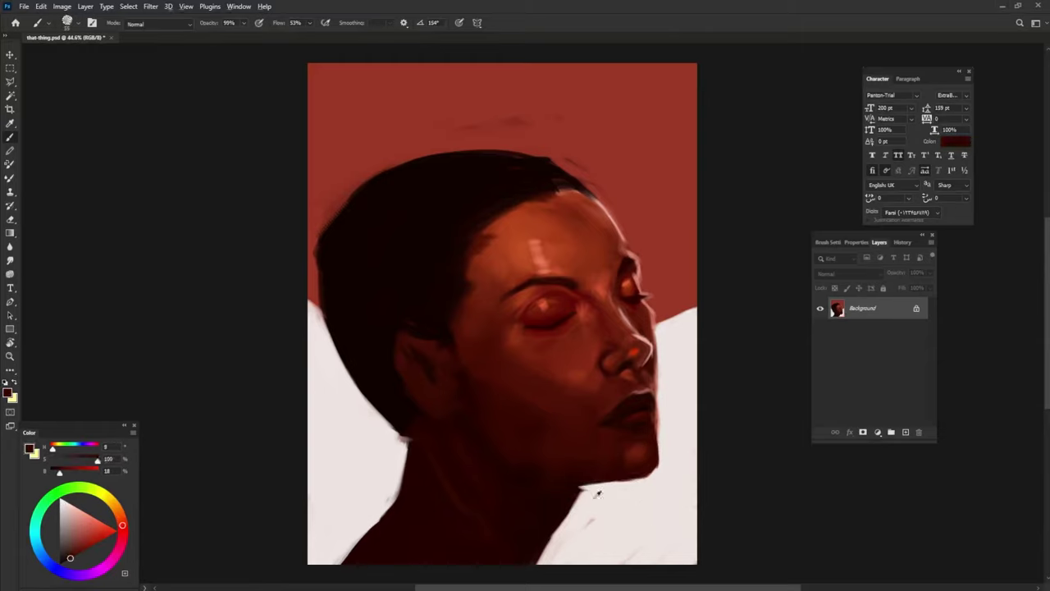
{"action": "mouse_move", "coordinate": [320, 302]}
{"action": "left_mouse_down"}
{"action": "mouse_move", "coordinate": [328, 230]}
{"action": "mouse_move", "coordinate": [407, 152]}
{"action": "mouse_move", "coordinate": [518, 152]}
{"action": "left_mouse_up"}
{"action": "mouse_move", "coordinate": [336, 201]}
{"action": "left_mouse_down"}
{"action": "mouse_move", "coordinate": [304, 262]}
{"action": "mouse_move", "coordinate": [311, 320]}
{"action": "left_mouse_up"}
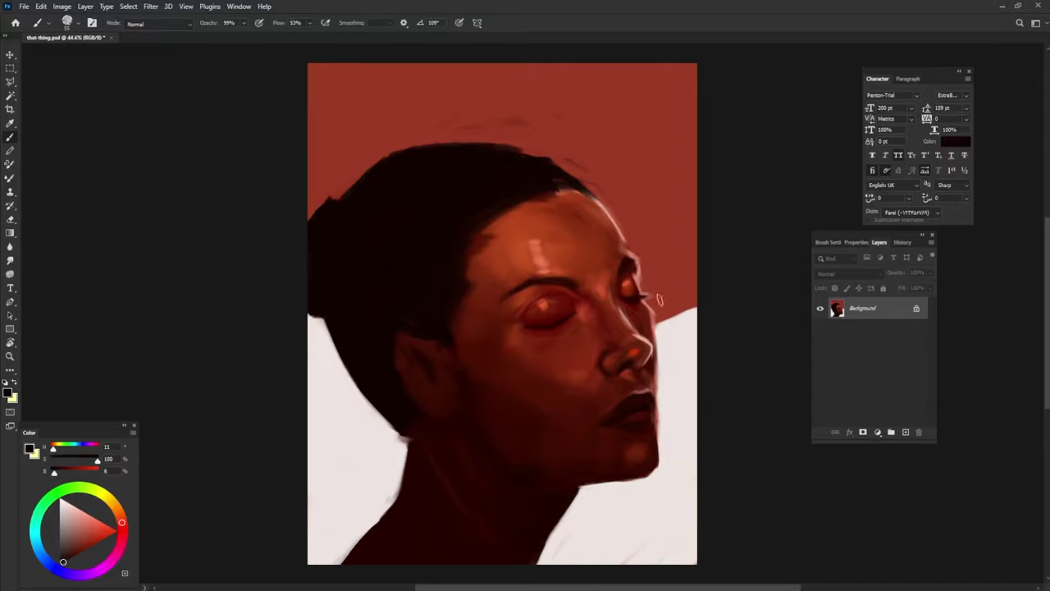
Paint a reddish-brown light on the front of the ear and shade its inner folds with dark red.
{"action": "left_click", "coordinate": [450, 369], "text": "alt"}
{"action": "left_click_drag", "start_coordinate": [451, 368], "coordinate": [443, 379]}
{"action": "left_click", "coordinate": [416, 351], "text": "alt"}
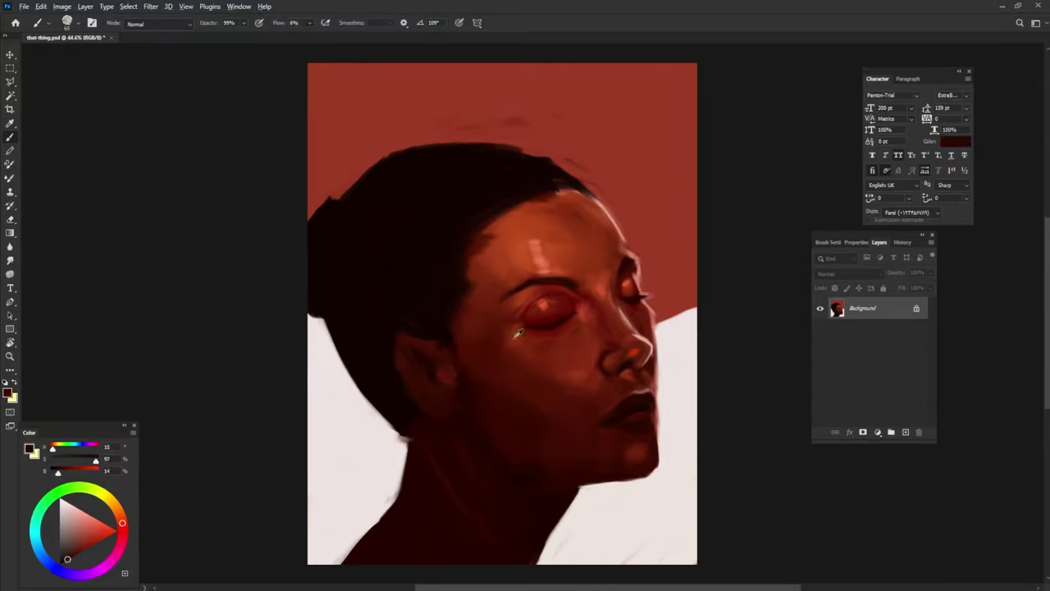
Blend the shadow from the cheek to the jaw with sampled dark reds at 97 to 98% opacity and darken around the ear.
{"action": "left_click", "coordinate": [497, 387], "text": "alt"}
{"action": "key", "text": "5"}
{"action": "key", "text": "7"}
{"action": "left_click", "coordinate": [482, 376], "text": "alt"}
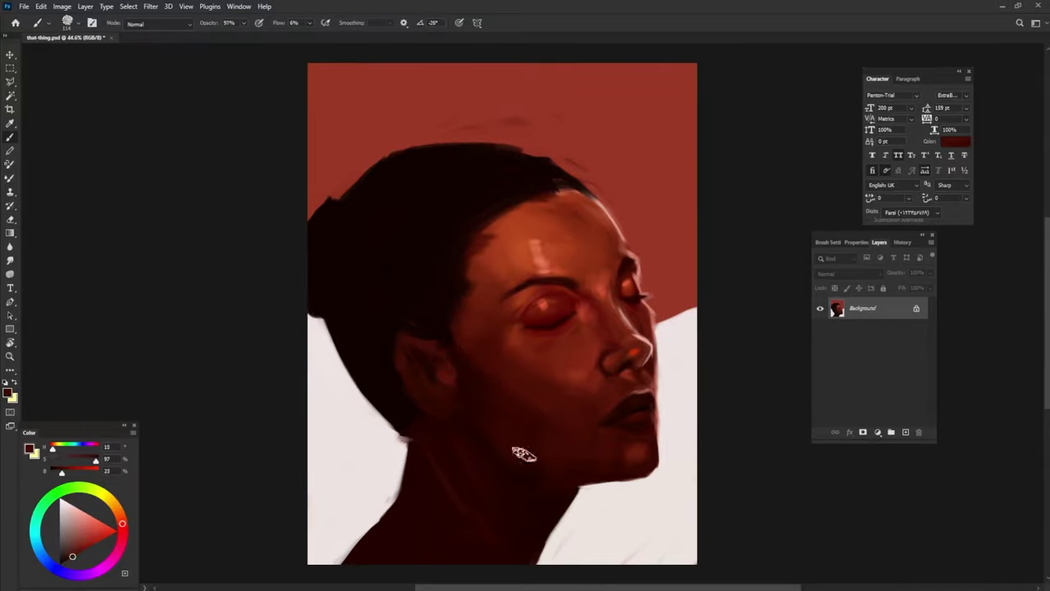
{"action": "key", "text": "9"}
{"action": "key", "text": "8"}
{"action": "left_click", "coordinate": [405, 346], "text": "alt"}
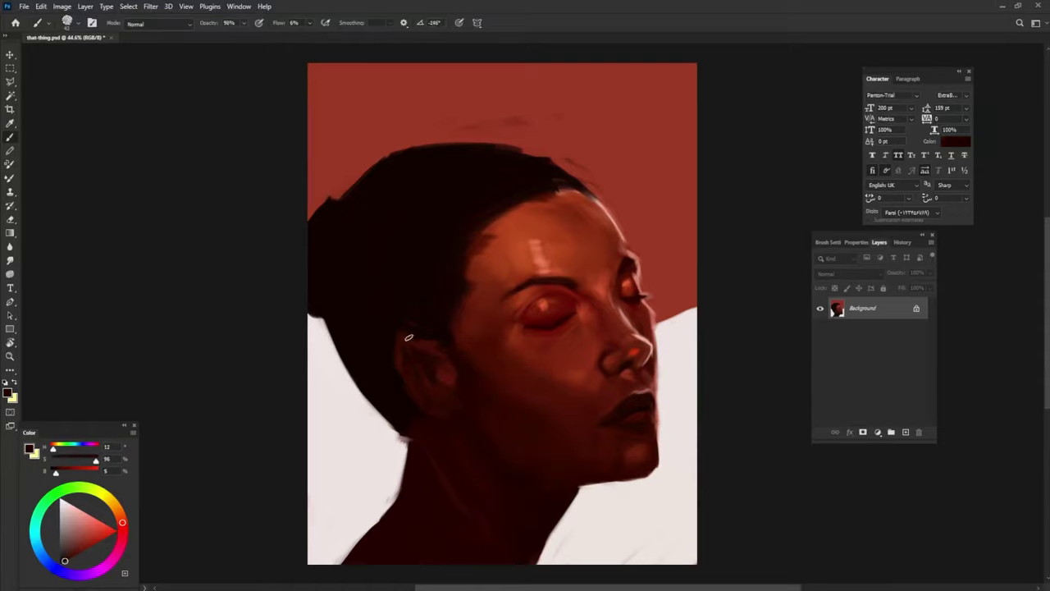
Model the ear's folds and lobe with sampled dark reds, and darken the back of the hair and the neck.
{"action": "left_click", "coordinate": [434, 337], "text": "alt"}
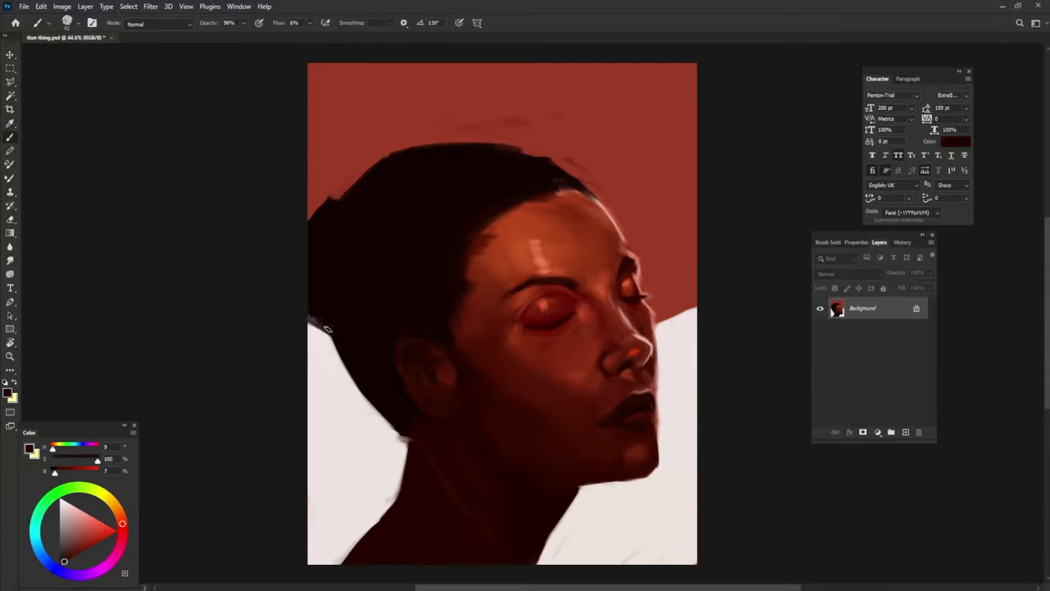
{"action": "left_click", "coordinate": [459, 418], "text": "alt"}
{"action": "left_click", "coordinate": [416, 435], "text": "alt"}
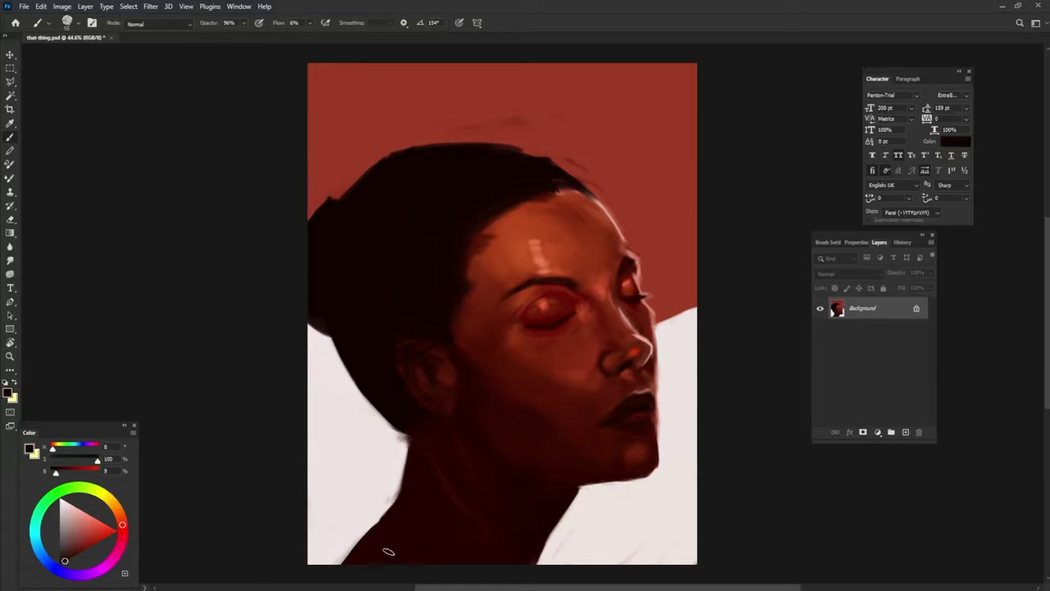
{"action": "left_click", "coordinate": [460, 370], "text": "alt"}
{"action": "left_click", "coordinate": [441, 387], "text": "alt"}
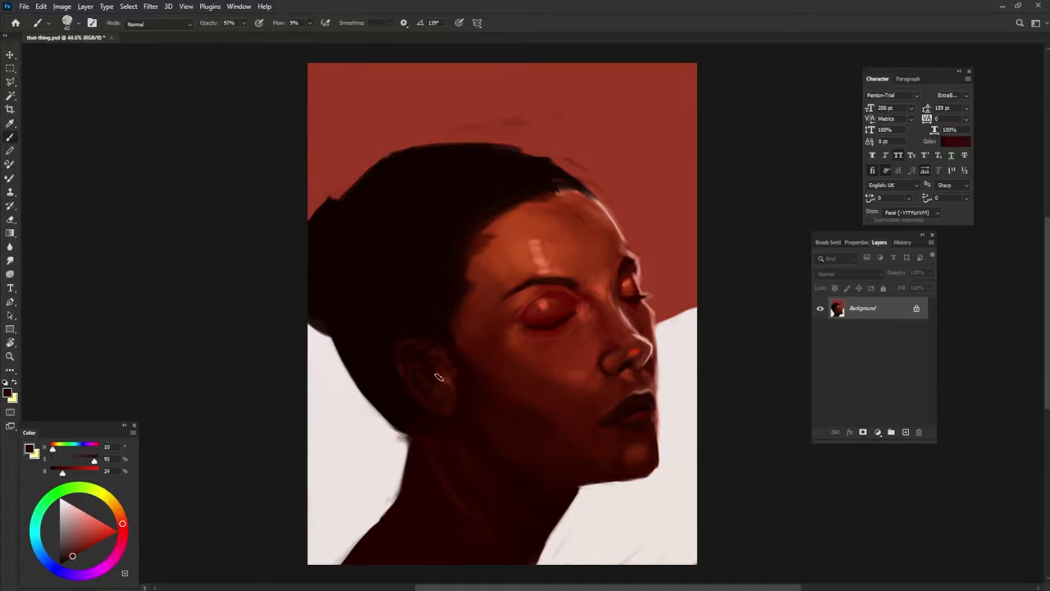
{"action": "left_click", "coordinate": [436, 424], "text": "alt"}
{"action": "left_click", "coordinate": [386, 517], "text": "alt"}
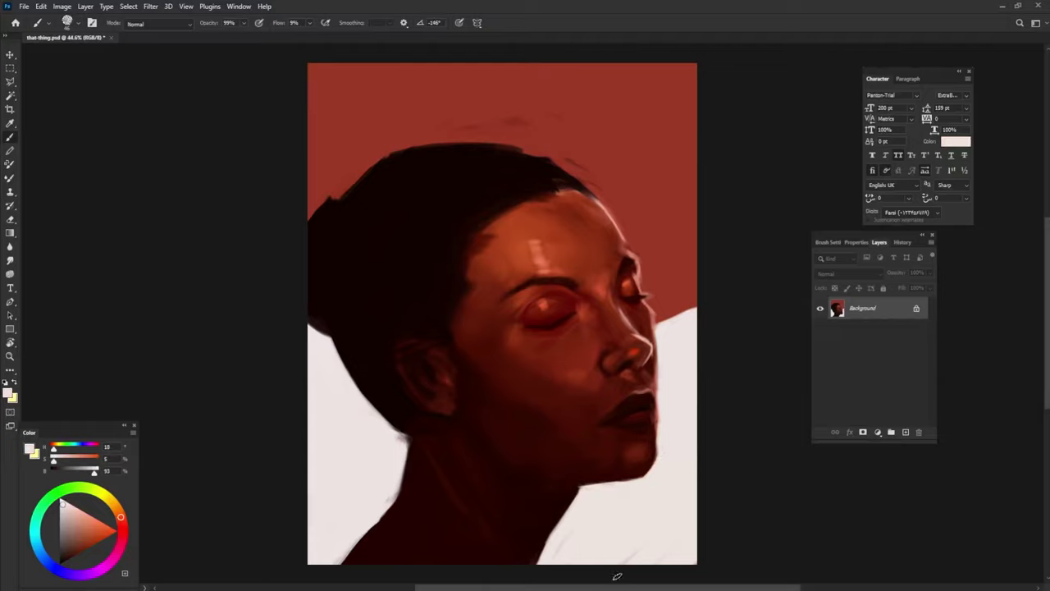
Add a new Multiply layer and paint crimson over the upper face, hair and background at 52% flow.
{"action": "left_click", "coordinate": [906, 431]}
{"action": "left_click_drag", "start_coordinate": [65, 505], "coordinate": [97, 530]}
{"action": "key", "text": "shift+alt+m"}
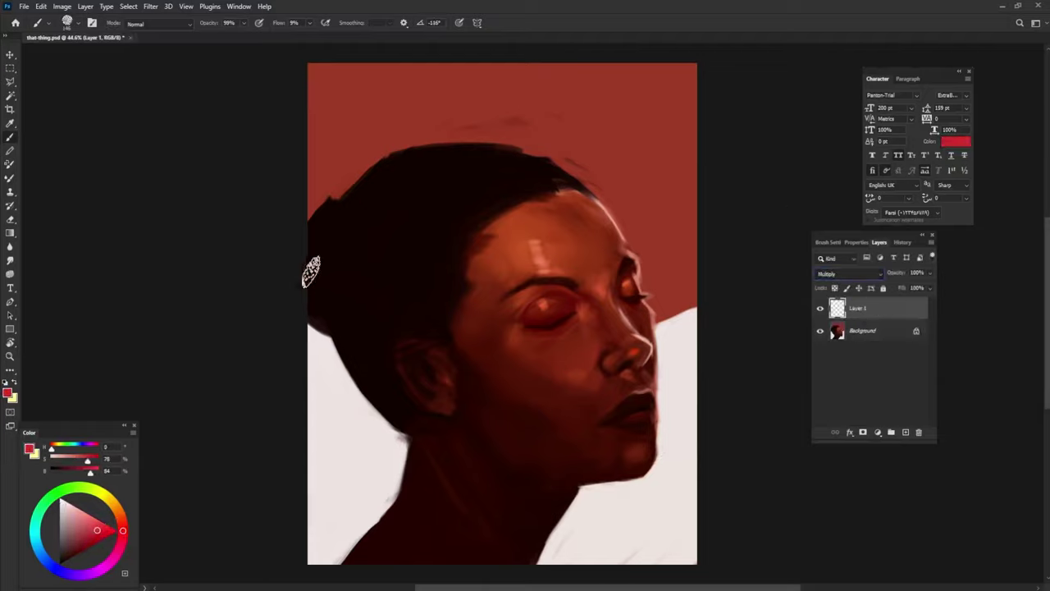
{"action": "mouse_move", "coordinate": [311, 271]}
{"action": "left_mouse_down"}
{"action": "mouse_move", "coordinate": [599, 304]}
{"action": "mouse_move", "coordinate": [624, 271]}
{"action": "mouse_move", "coordinate": [521, 199]}
{"action": "mouse_move", "coordinate": [568, 193]}
{"action": "mouse_move", "coordinate": [637, 289]}
{"action": "mouse_move", "coordinate": [703, 264]}
{"action": "mouse_move", "coordinate": [370, 179]}
{"action": "mouse_move", "coordinate": [438, 105]}
{"action": "left_mouse_up"}
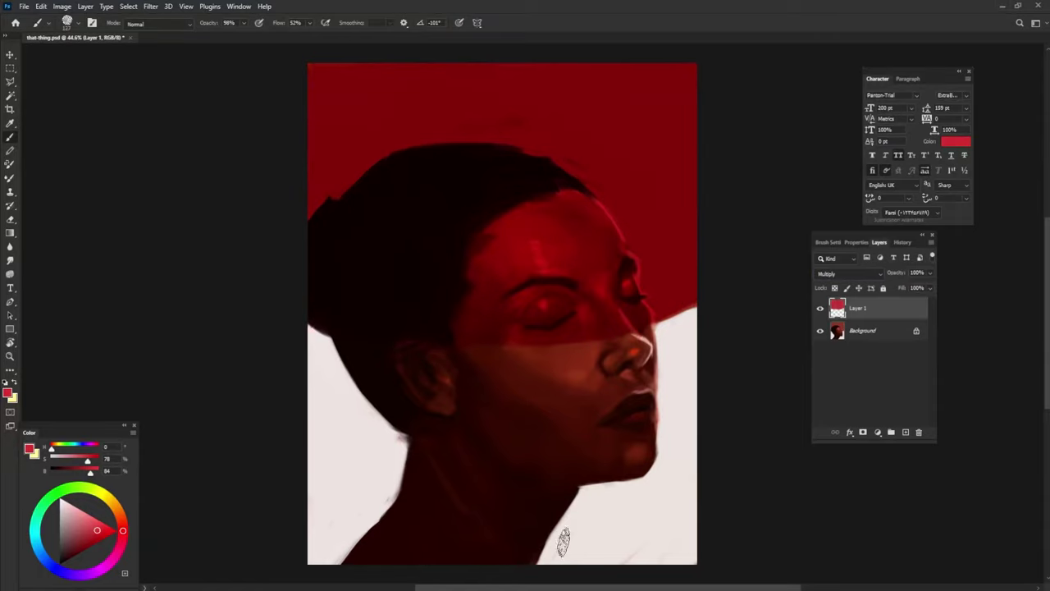
Try Soft Light, Vivid Light, Difference and Color blending on the crimson layer, and set it to Overlay.
{"action": "key", "text": "shift+alt+f"}
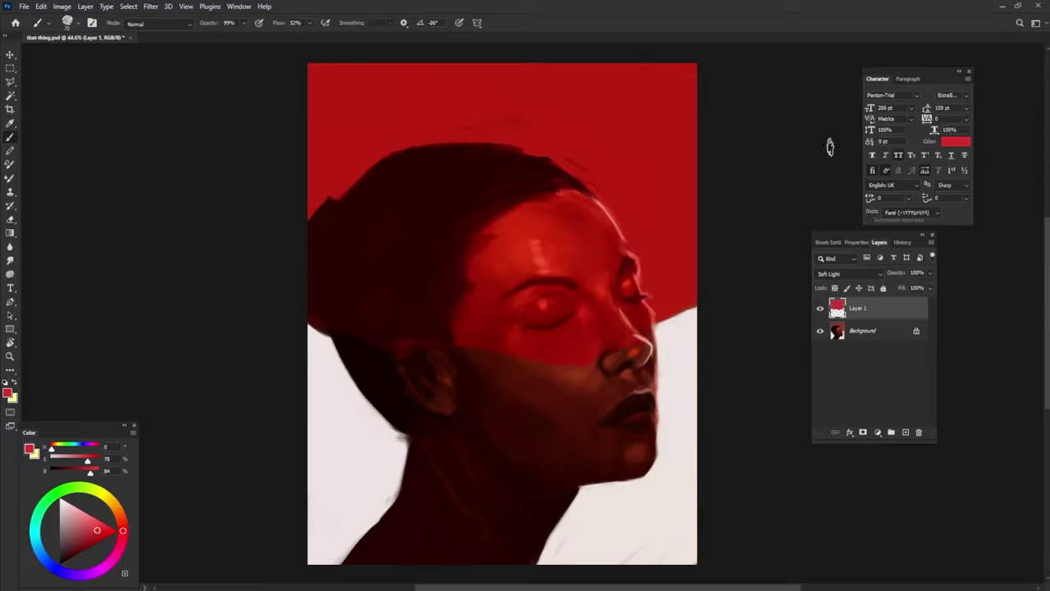
{"action": "key", "text": "shift+alt+v"}
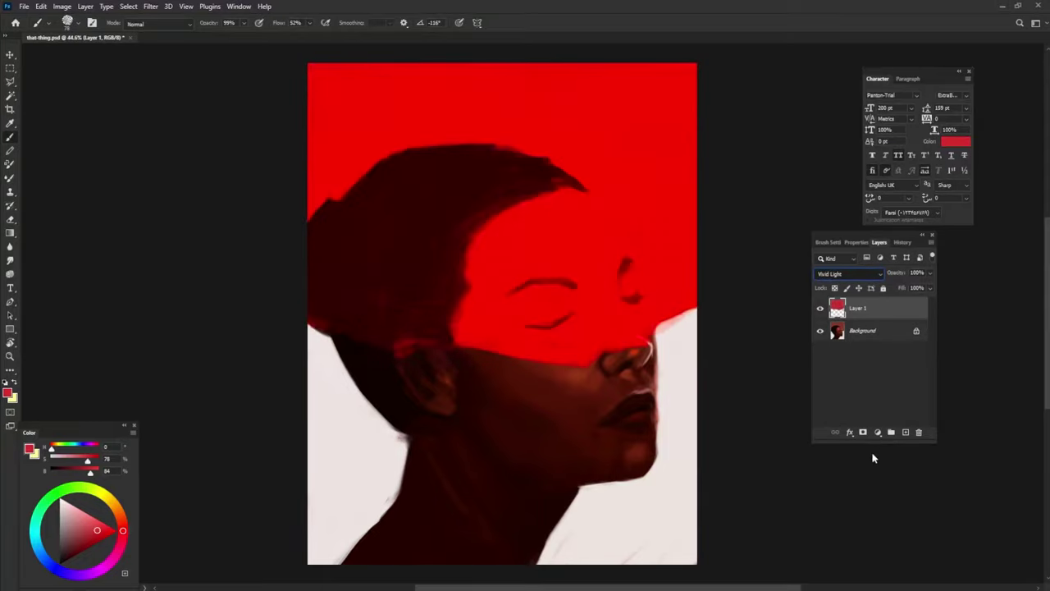
{"action": "key", "text": "shift+alt+e"}
{"action": "key", "text": "shift+alt+c"}
{"action": "key", "text": "shift+alt+o"}
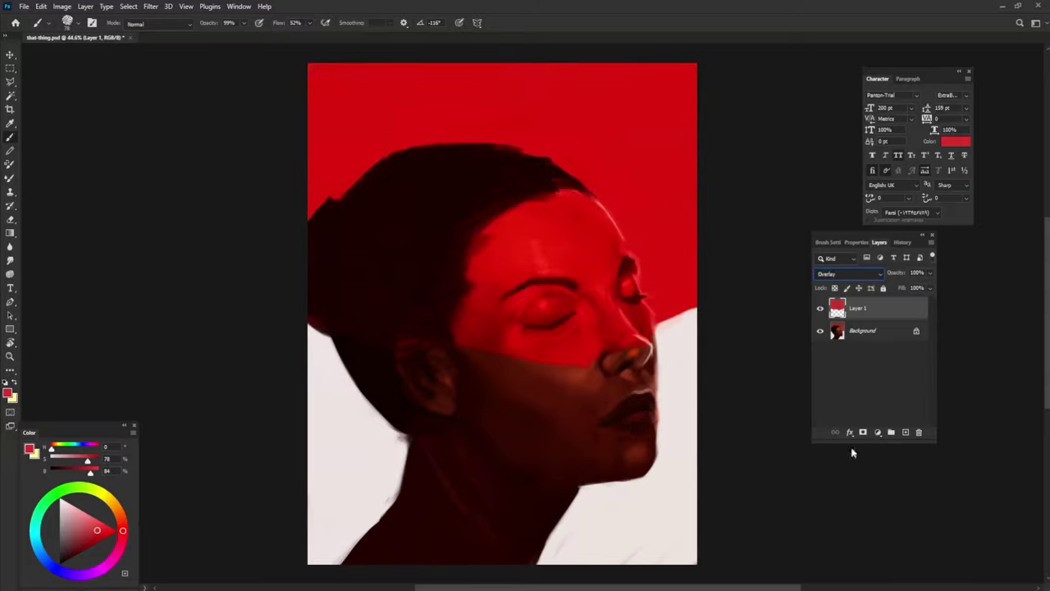
Select the crimson layer's painted area, hide that layer, and add a Color Lookup adjustment using NightFromDay.CUBE.
{"action": "left_click", "coordinate": [837, 307], "text": "ctrl"}
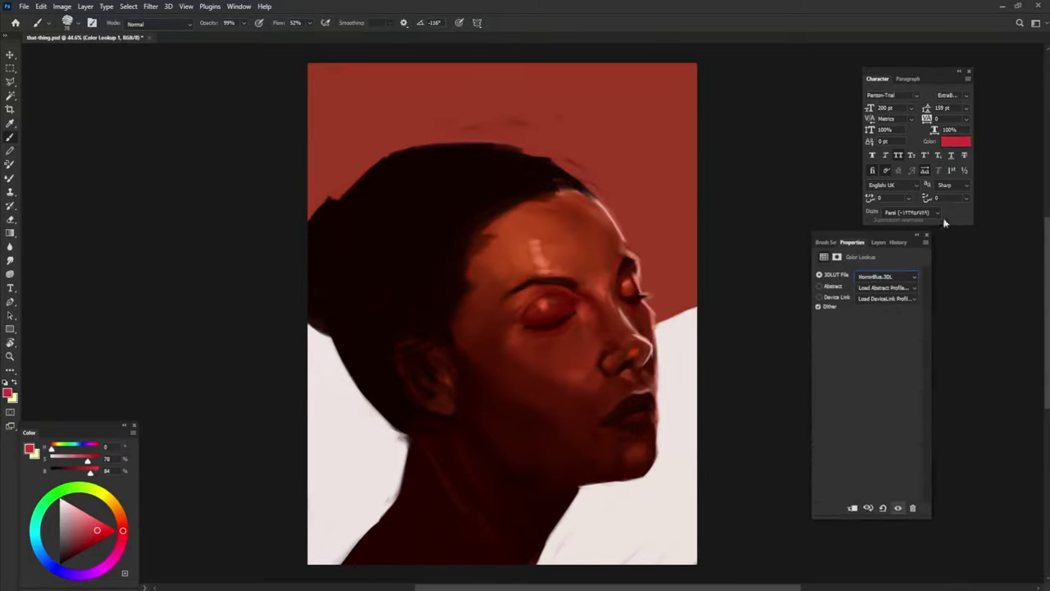
{"action": "key", "text": "Down"}
{"action": "key", "text": "Down"}
{"action": "key", "text": "Down"}
{"action": "key", "text": "Down"}
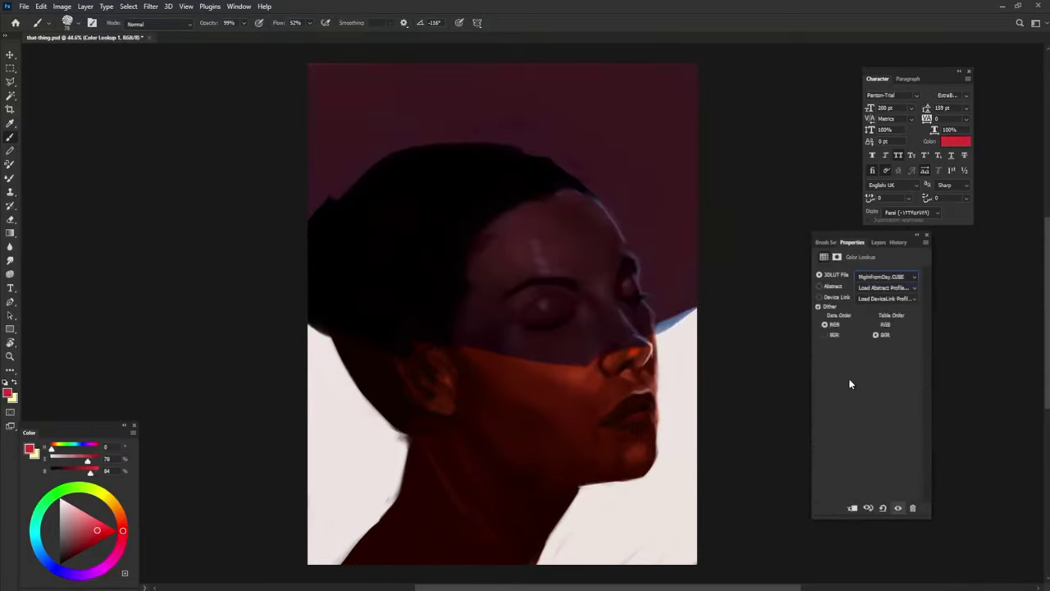
{"action": "key", "text": "F7"}
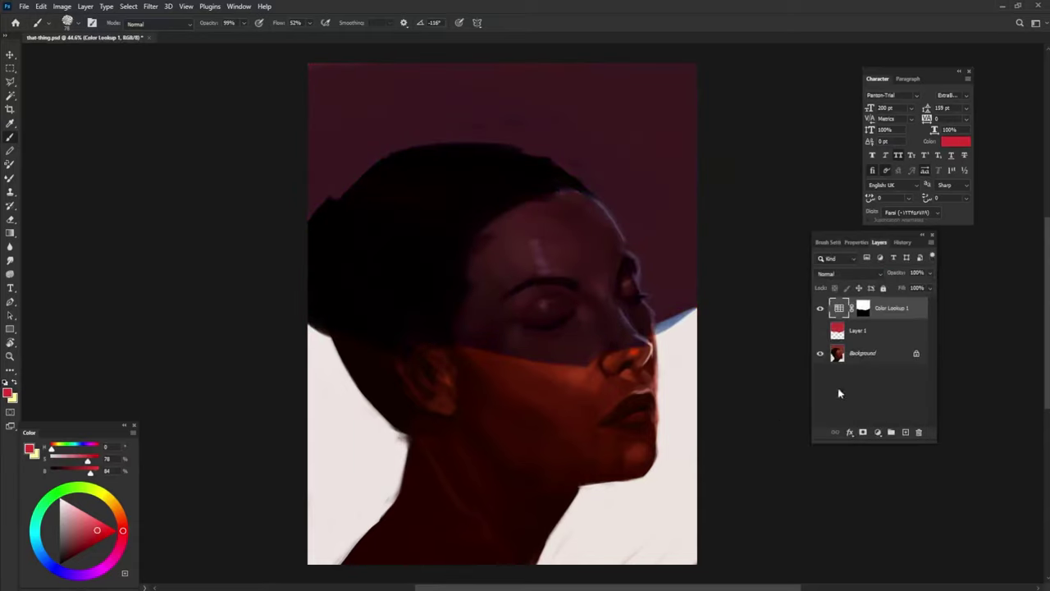
Fill the Color Lookup mask with black, and paint white over the lower face, neck and lower background.
{"action": "key", "text": "d"}
{"action": "key", "text": "ctrl+BackSpace"}
{"action": "key", "text": "ctrl+z"}
{"action": "key", "text": "ctrl+shift+z"}
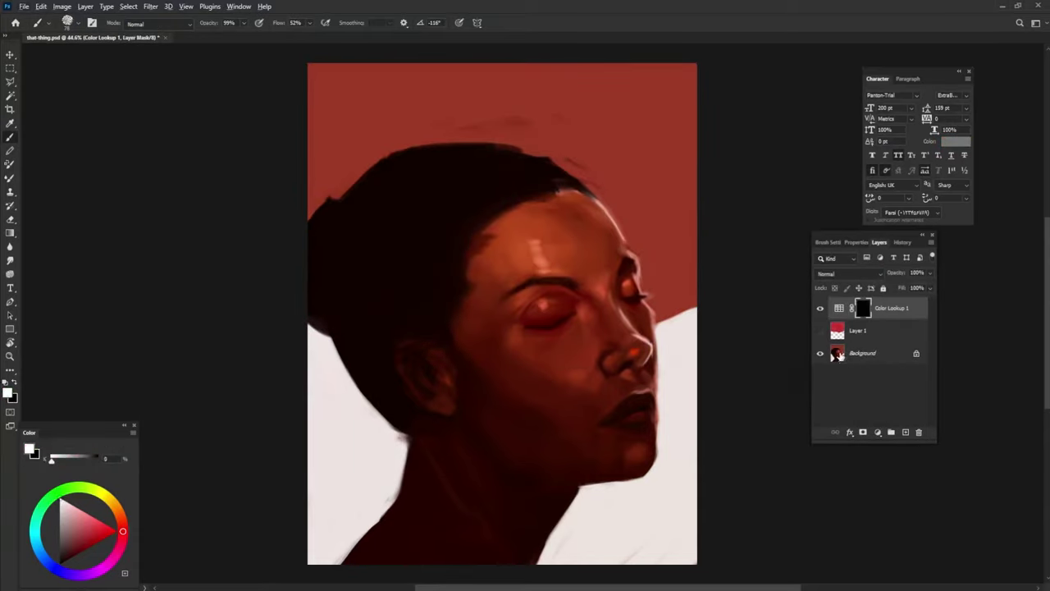
{"action": "mouse_move", "coordinate": [443, 369]}
{"action": "left_mouse_down"}
{"action": "mouse_move", "coordinate": [672, 361]}
{"action": "mouse_move", "coordinate": [591, 492]}
{"action": "mouse_move", "coordinate": [343, 430]}
{"action": "mouse_move", "coordinate": [313, 555]}
{"action": "left_mouse_up"}
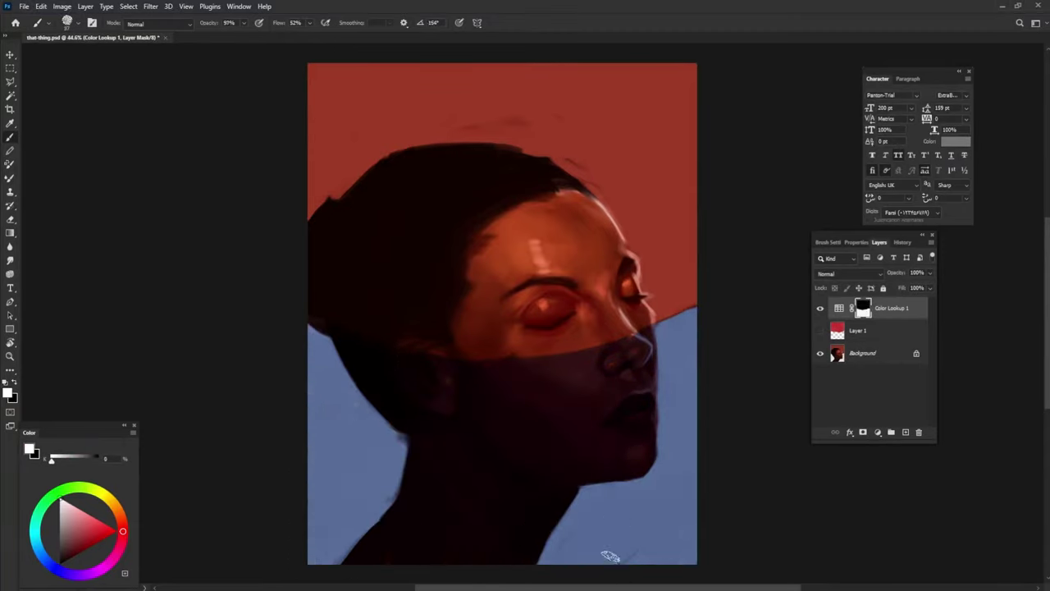
Refine the mask edge with black and white so the dark area curves below the cheek and under the nose.
{"action": "key", "text": "x"}
{"action": "mouse_move", "coordinate": [512, 361]}
{"action": "left_mouse_down"}
{"action": "mouse_move", "coordinate": [580, 363]}
{"action": "mouse_move", "coordinate": [654, 342]}
{"action": "mouse_move", "coordinate": [656, 356]}
{"action": "mouse_move", "coordinate": [517, 371]}
{"action": "left_mouse_up"}
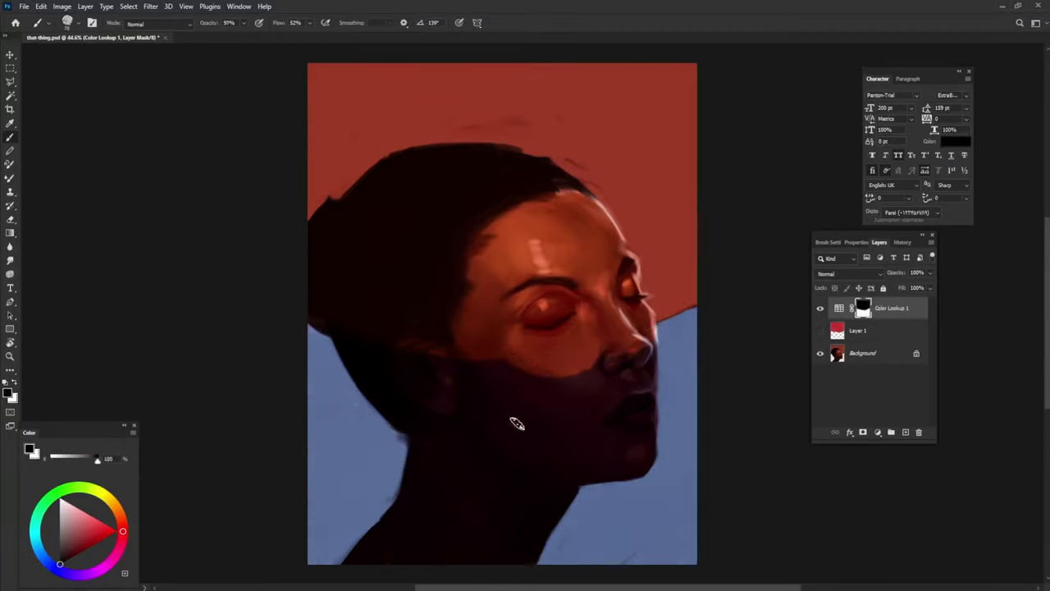
{"action": "left_click_drag", "start_coordinate": [639, 342], "coordinate": [643, 348]}
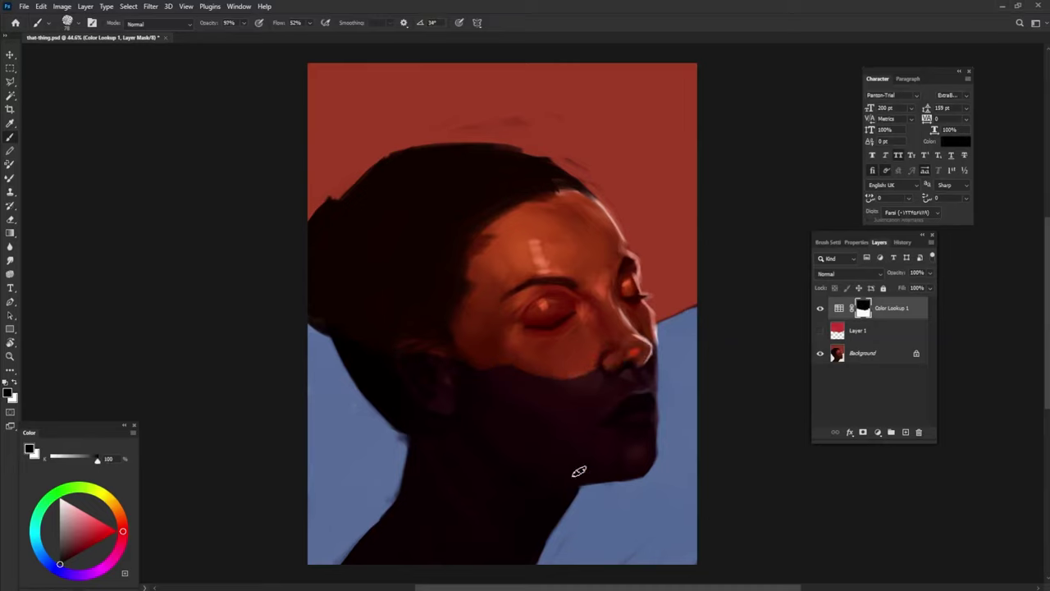
{"action": "key", "text": "x"}
{"action": "left_click_drag", "start_coordinate": [614, 371], "coordinate": [641, 364]}
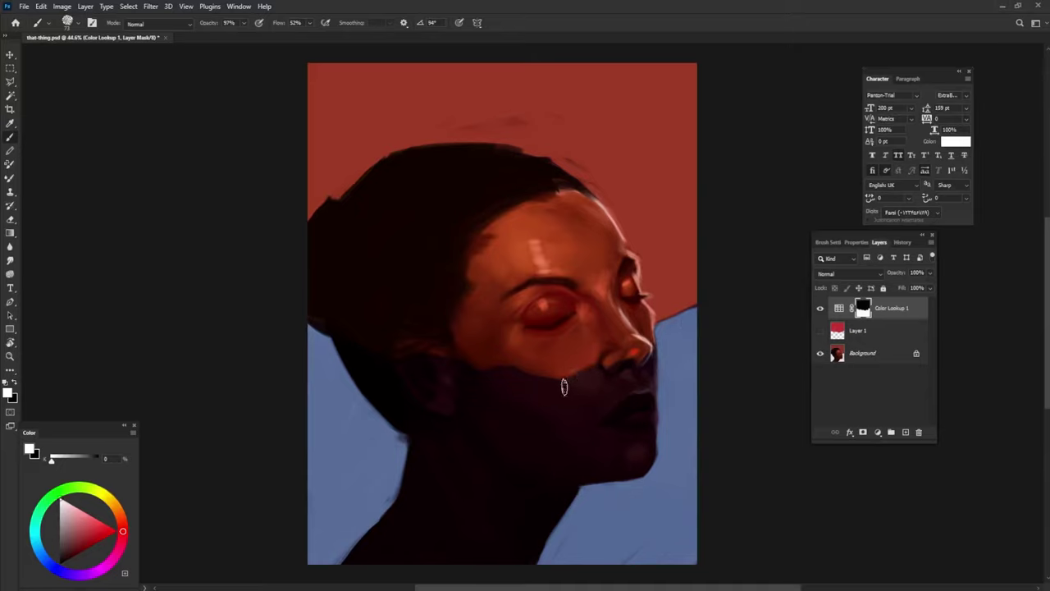
Paint dark tear streaks below the near eye in white on the mask, and extend them down to the jaw in black.
{"action": "key", "text": "5"}
{"action": "left_click_drag", "start_coordinate": [529, 334], "coordinate": [530, 373]}
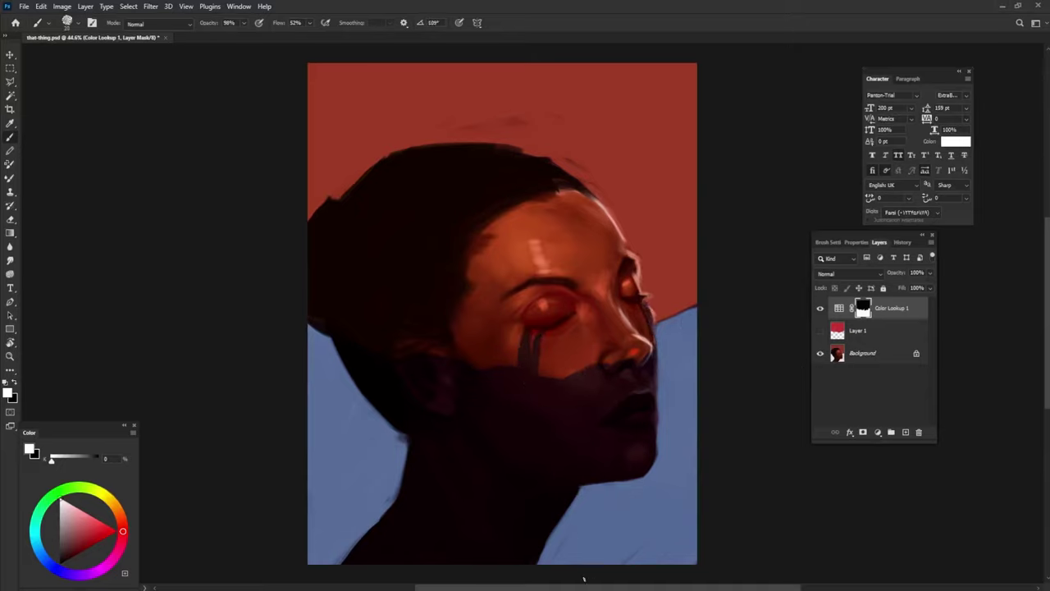
{"action": "key", "text": "x"}
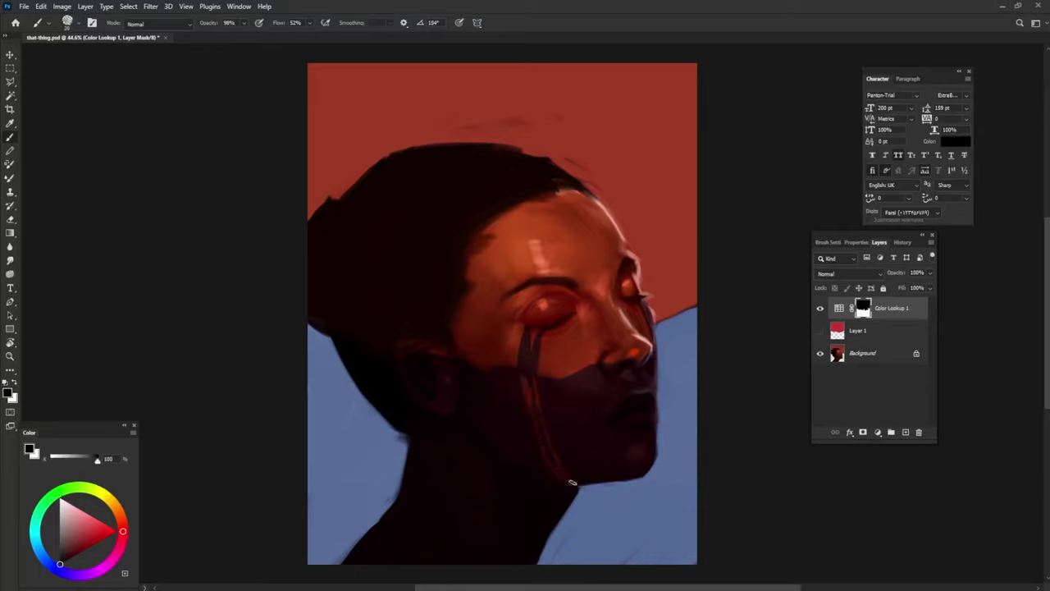
{"action": "left_click_drag", "start_coordinate": [572, 482], "coordinate": [615, 486]}
{"action": "key", "text": "x"}
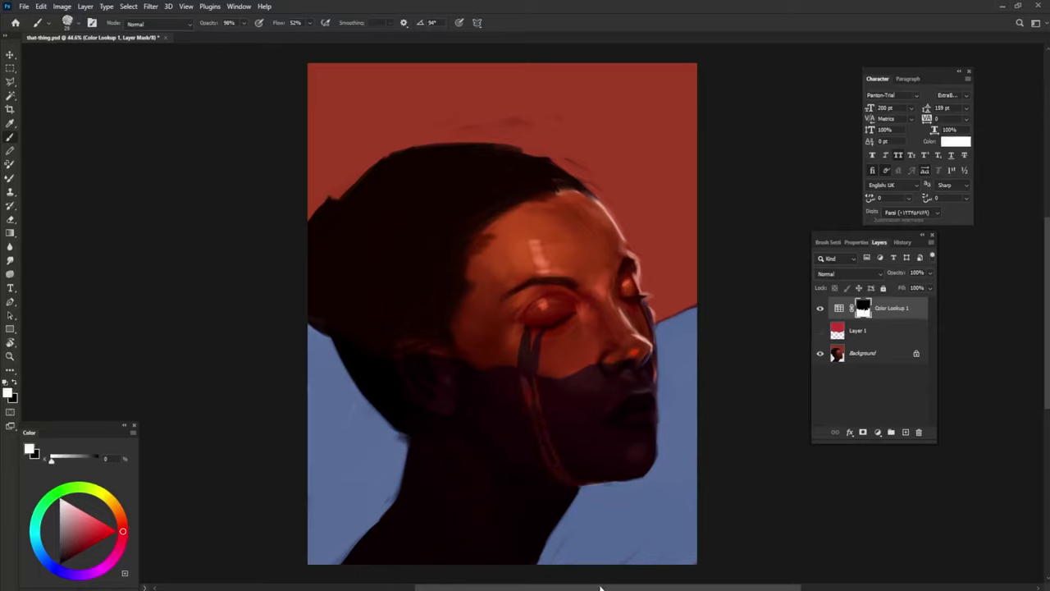
{"action": "key", "text": "x"}
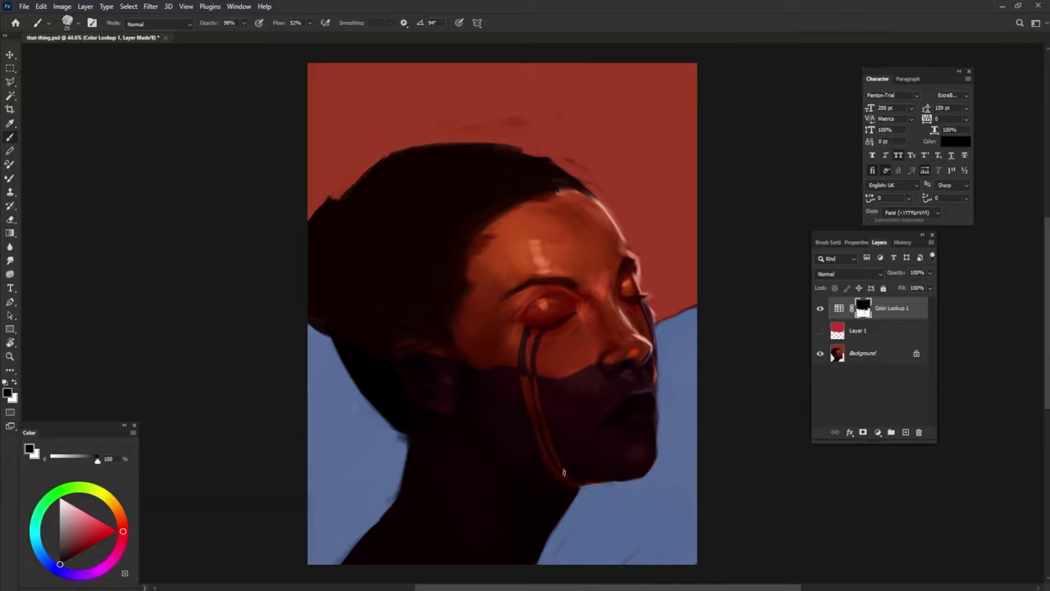
{"action": "key", "text": "x"}
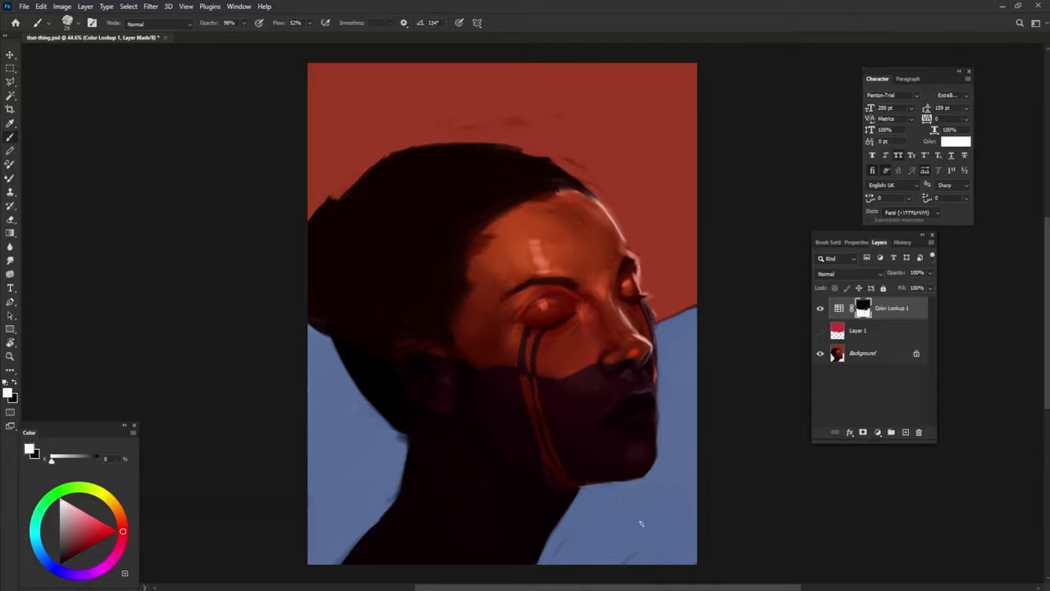
Remove the streaks between cheek and jaw with white on the mask, and add dark drips along the near eye's lower lid and inner corner.
{"action": "left_click_drag", "start_coordinate": [572, 459], "coordinate": [519, 392]}
{"action": "key", "text": "x"}
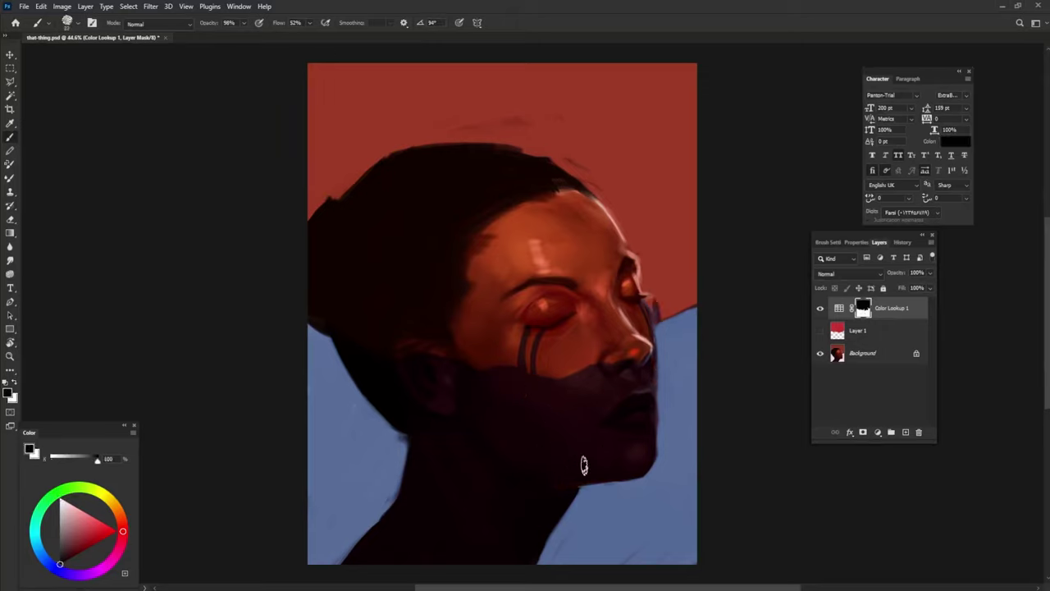
{"action": "key", "text": "x"}
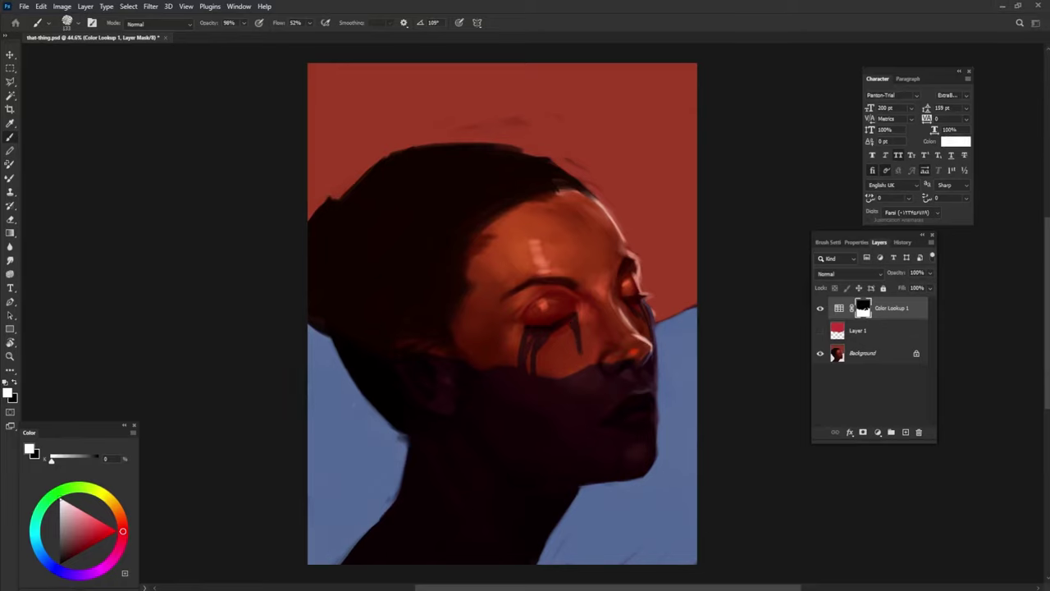
Try a Brightness/Contrast adjustment that lowers brightness and contrast across the whole painting, and delete it.
{"action": "left_click", "coordinate": [8, 57]}
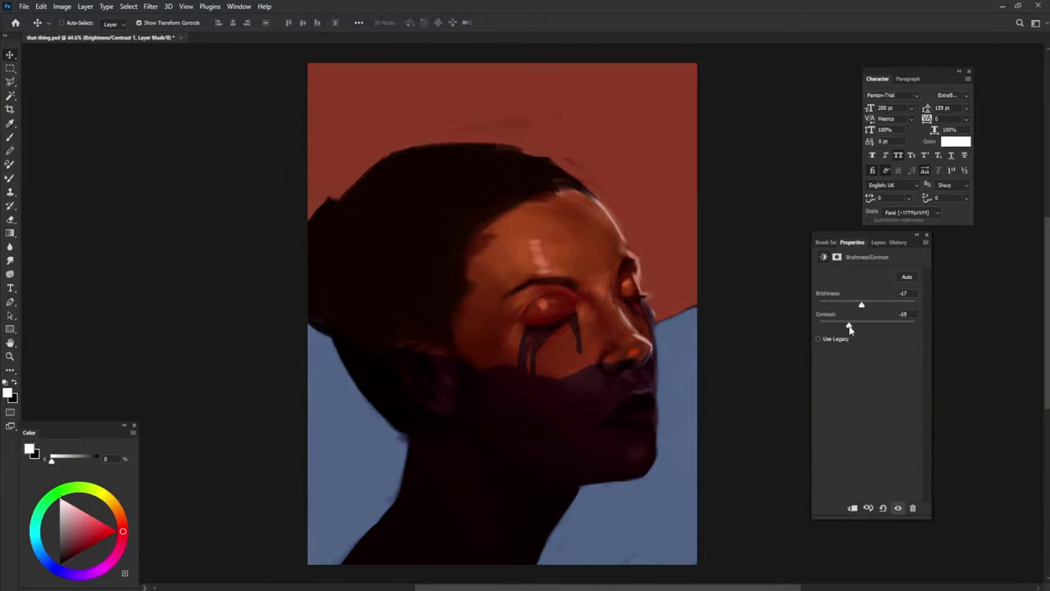
{"action": "left_click", "coordinate": [879, 242]}
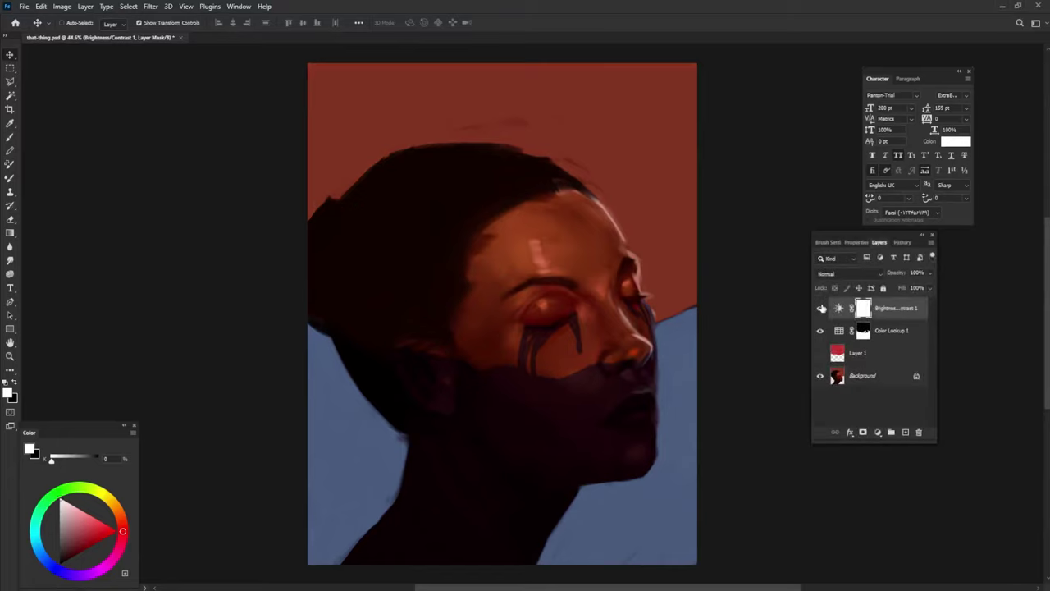
{"action": "key", "text": "Delete"}
Add a second Color Lookup adjustment over the whole painting and lower its opacity to soften the color grade.
{"action": "left_click", "coordinate": [878, 431]}
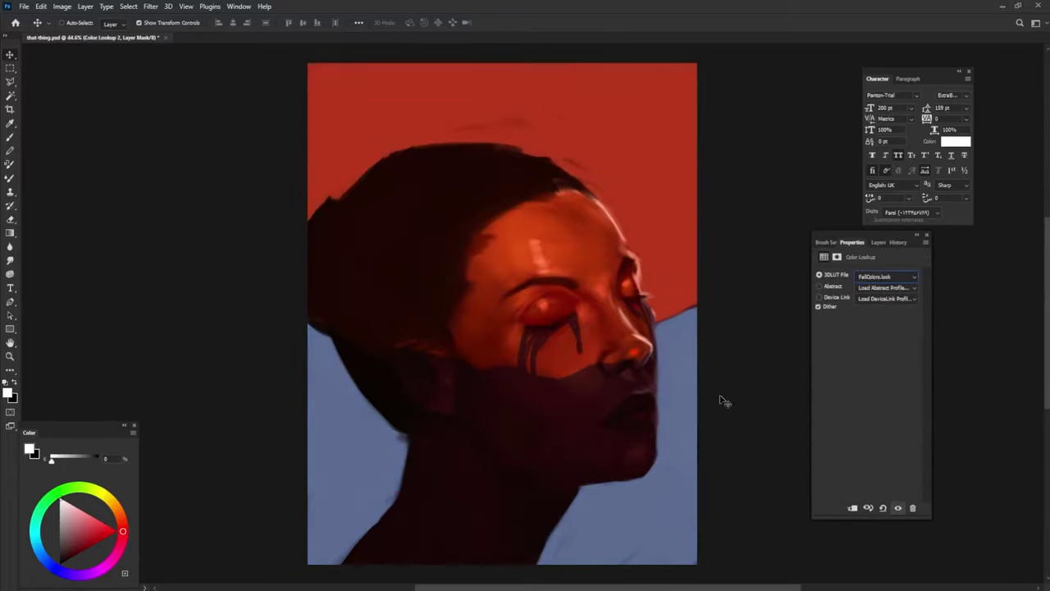
{"action": "scroll", "coordinate": [724, 400], "scroll_direction": "down", "scroll_amount": 1}
{"action": "left_click", "coordinate": [879, 242]}
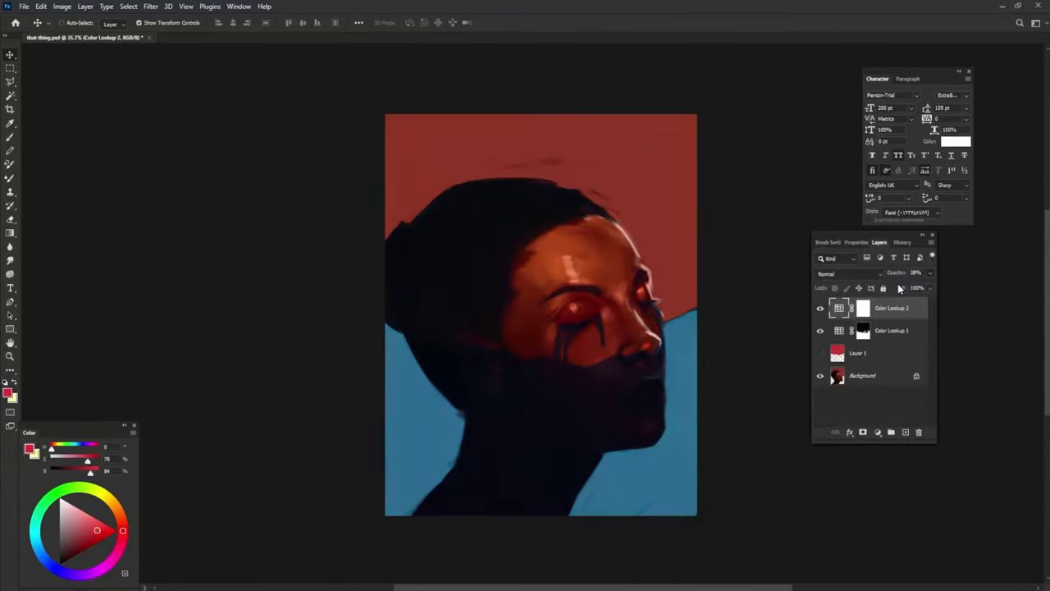
{"action": "left_click", "coordinate": [762, 383]}
{"action": "key", "text": "b"}
{"action": "scroll", "coordinate": [719, 347], "scroll_direction": "up", "scroll_amount": 1}
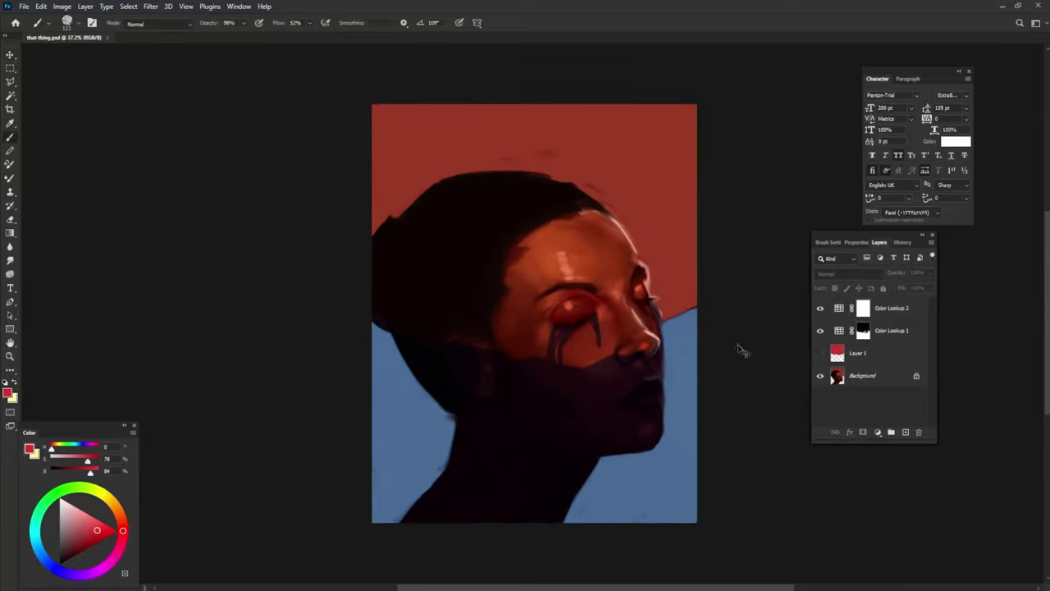